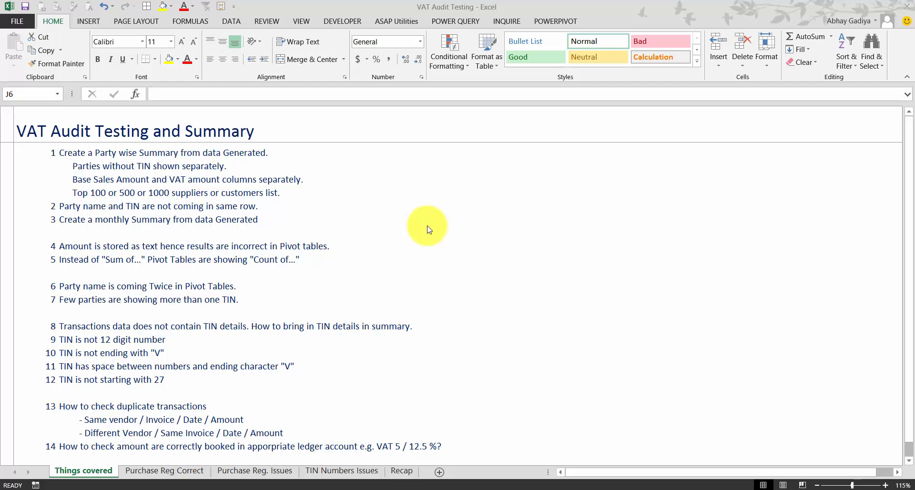
- Open the Purchase Reg Correct sheet and collapse the ribbon to show more rows of data
{"action": "left_click", "coordinate": [154, 473]}
{"action": "left_click", "coordinate": [154, 473]}
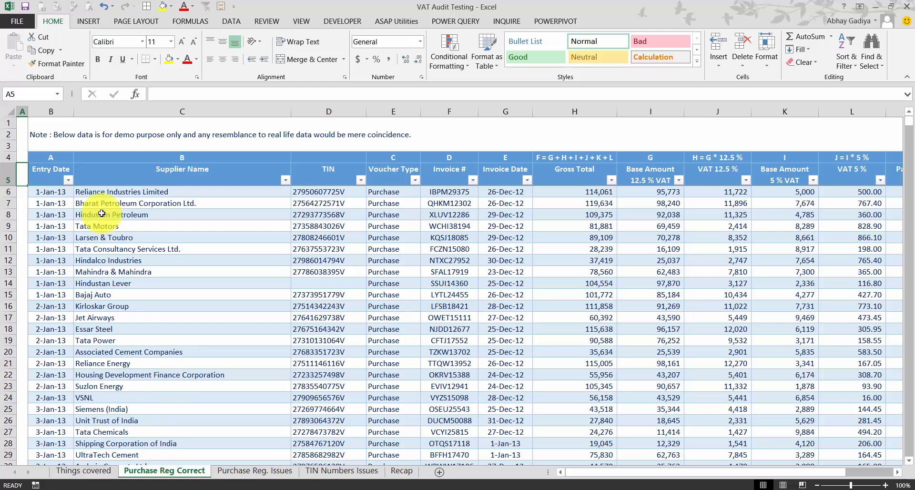
{"action": "key", "text": "ctrl+F1"}
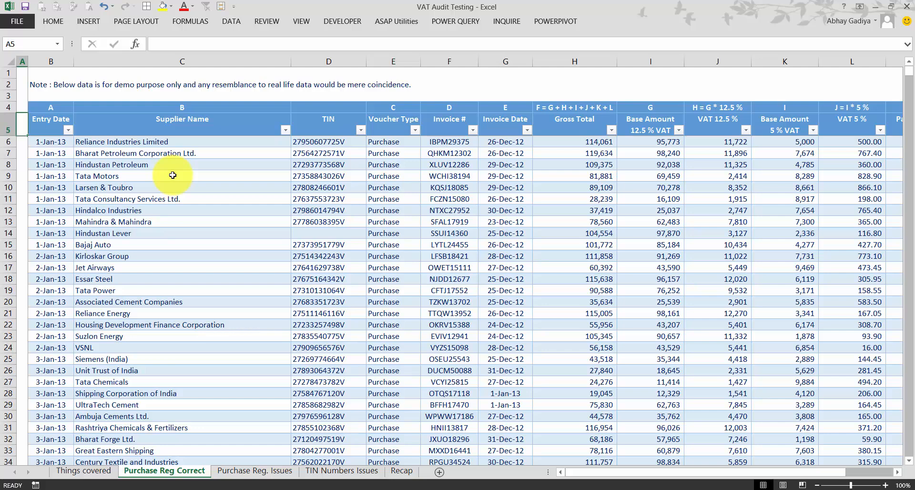
- Examine the purchase register's column headings one by one, from Entry Date through Packing Chg
{"action": "key", "text": "Right"}
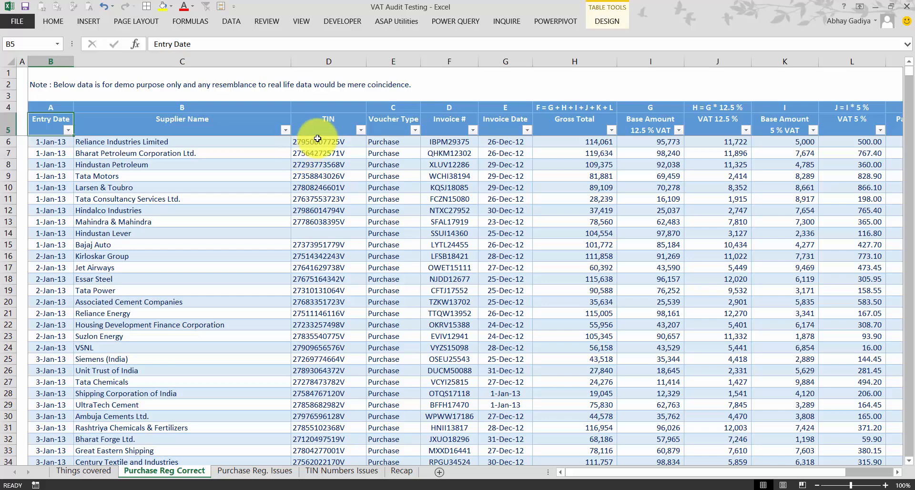
{"action": "left_click", "coordinate": [229, 125]}
{"action": "left_click", "coordinate": [335, 120]}
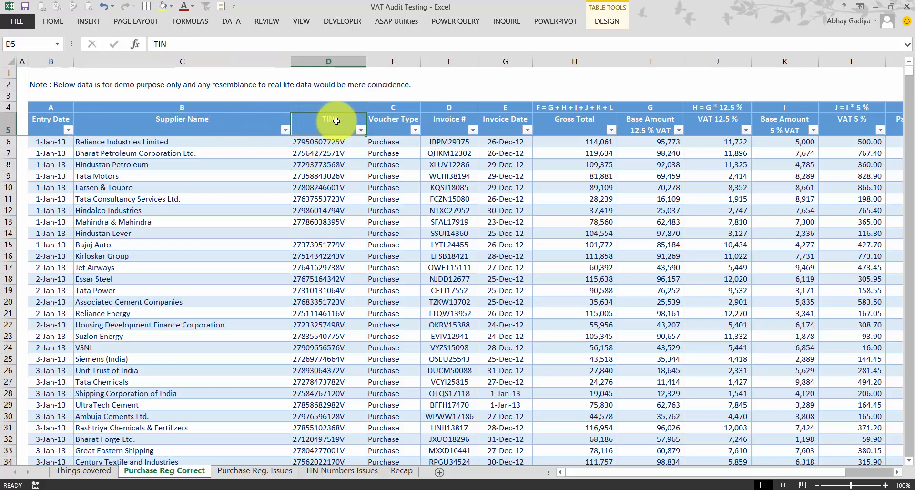
{"action": "left_click", "coordinate": [404, 125]}
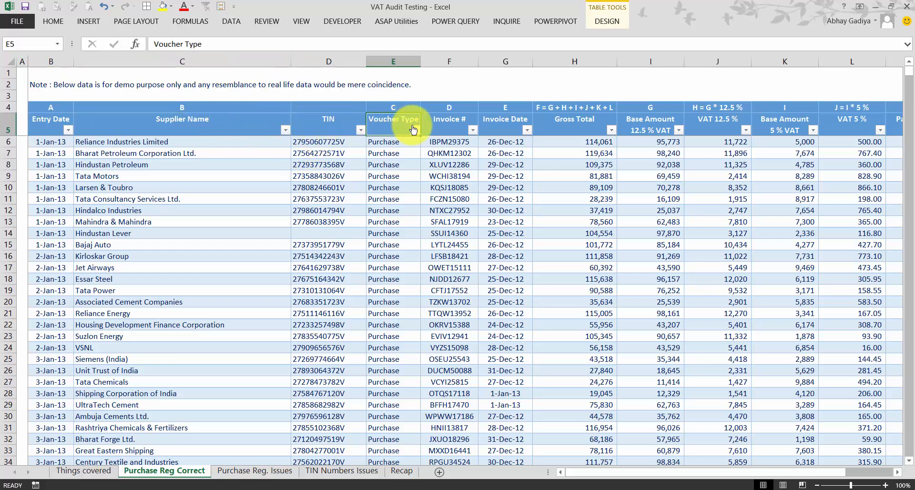
{"action": "left_click", "coordinate": [453, 125]}
{"action": "left_click", "coordinate": [514, 129]}
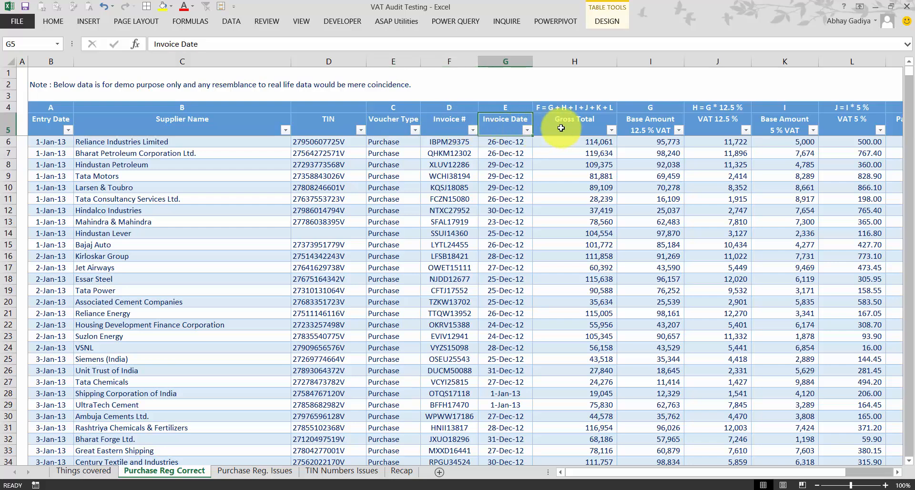
{"action": "left_click", "coordinate": [580, 127]}
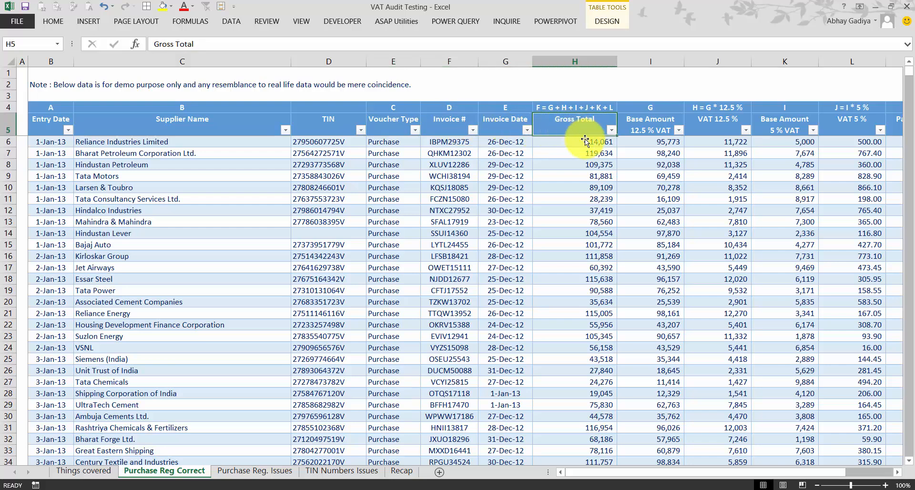
{"action": "key", "text": "Right"}
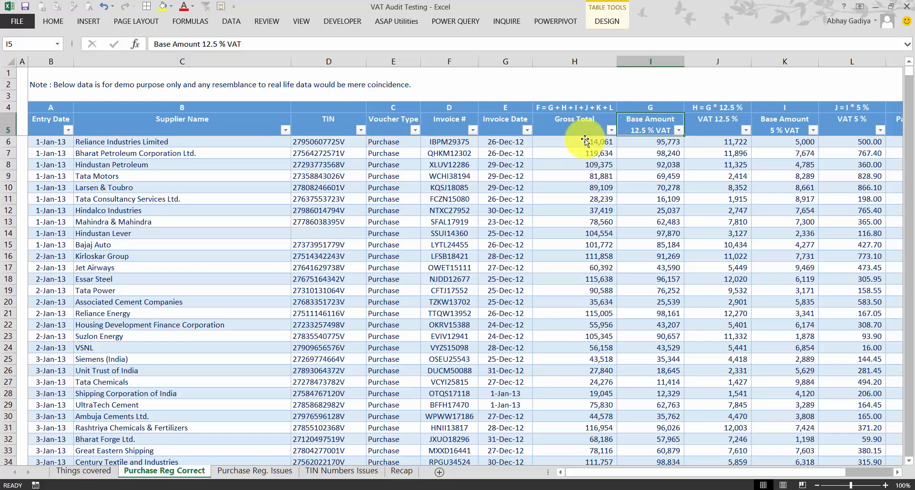
{"action": "key", "text": "Right"}
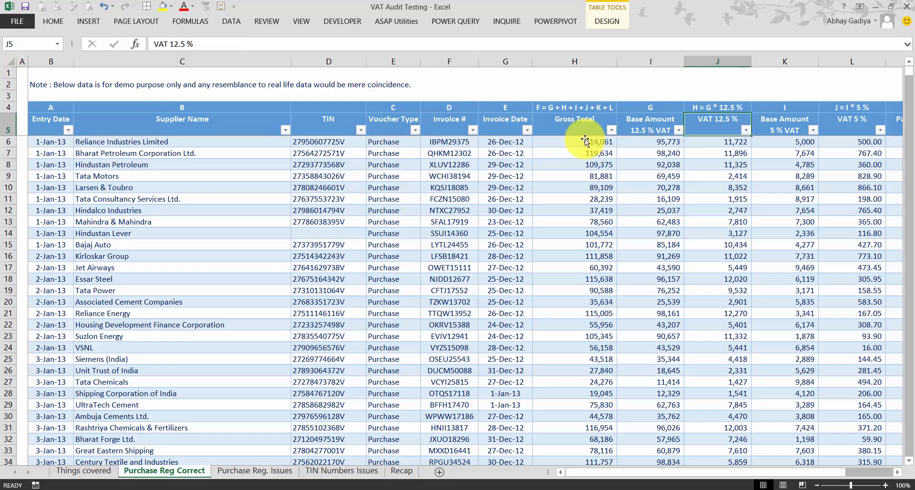
{"action": "key", "text": "Right"}
{"action": "key", "text": "Right"}
{"action": "key", "text": "Right"}
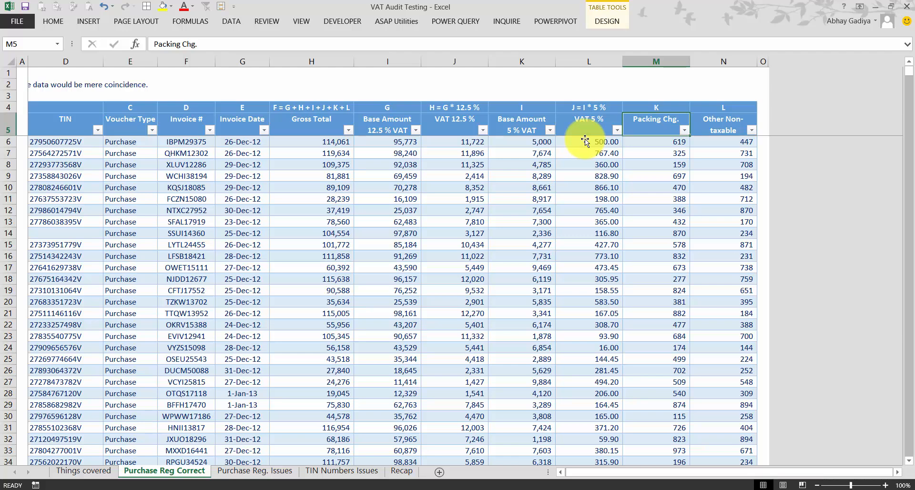
- Go back over the column headings to TIN and inspect the TIN cell for Hindustan Lever
{"action": "key", "text": "Left"}
{"action": "key", "text": "Left"}
{"action": "key", "text": "Left"}
{"action": "key", "text": "Left"}
{"action": "key", "text": "Left"}
{"action": "key", "text": "Left"}
{"action": "key", "text": "Left"}
{"action": "key", "text": "Left"}
{"action": "key", "text": "Left"}
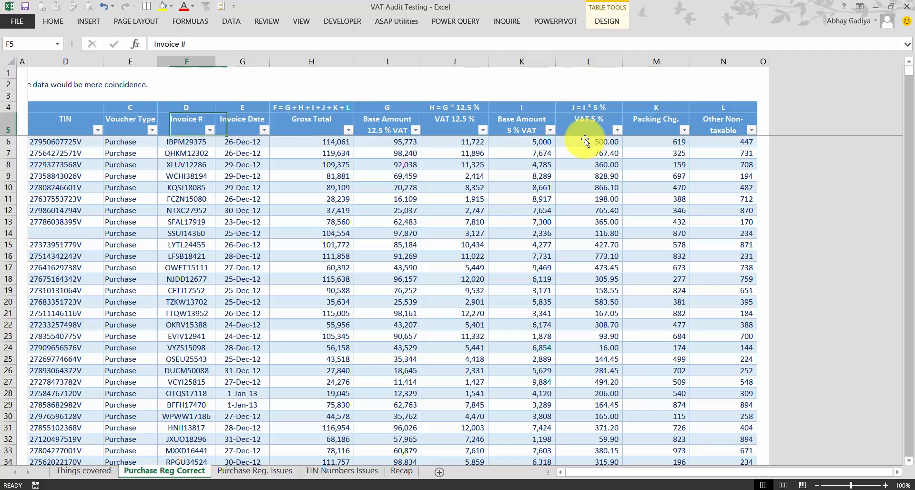
{"action": "key", "text": "Left"}
{"action": "key", "text": "Left"}
{"action": "key", "text": "Right"}
{"action": "key", "text": "Right"}
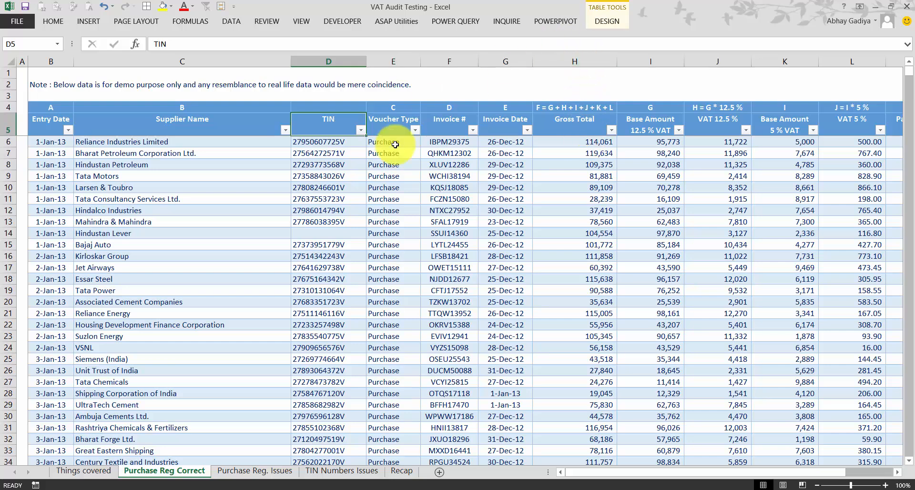
{"action": "left_click", "coordinate": [317, 233]}
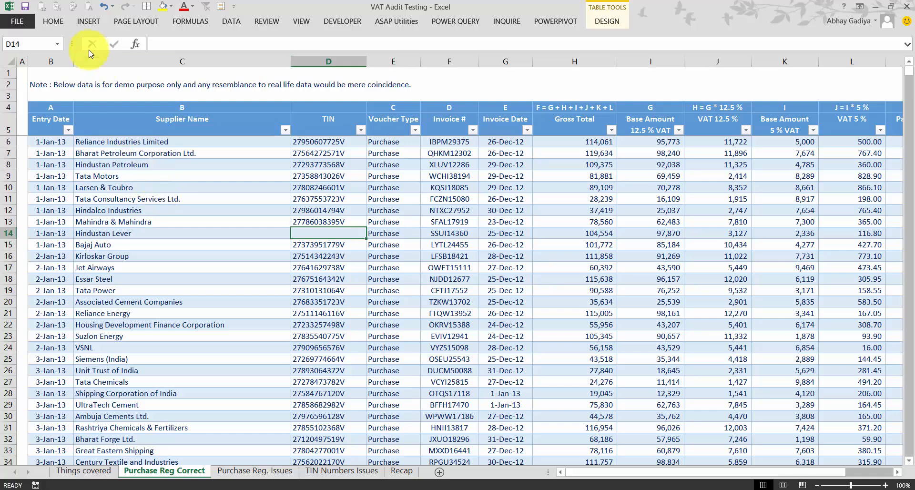
- Create a PivotTable on a new worksheet from the whole Purc_Reg_Correct table
{"action": "left_click", "coordinate": [92, 25]}
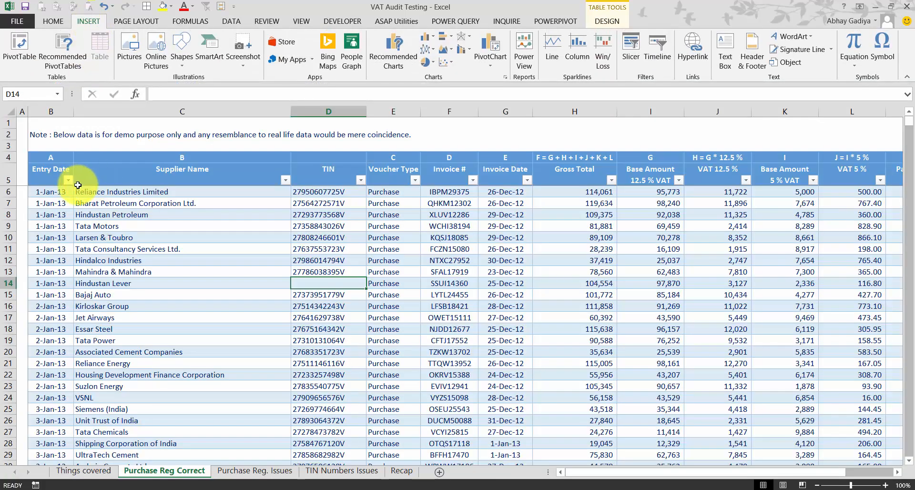
{"action": "left_click", "coordinate": [18, 46]}
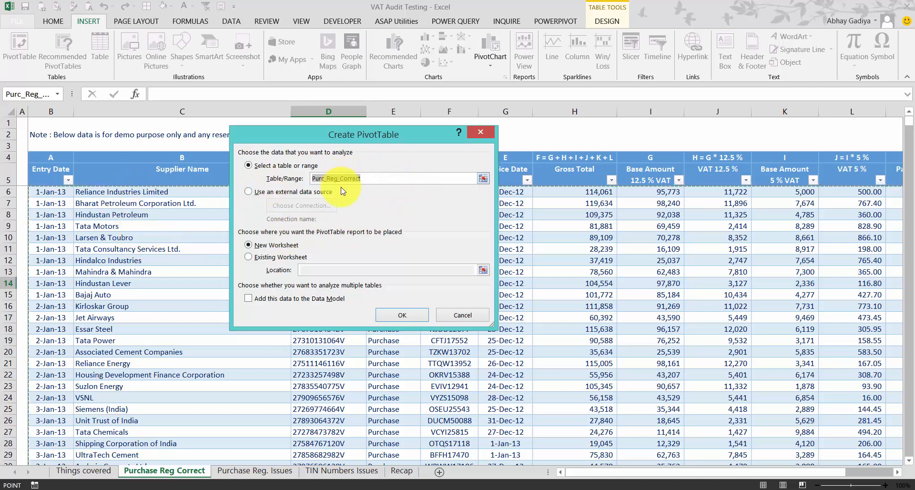
{"action": "left_click", "coordinate": [487, 181]}
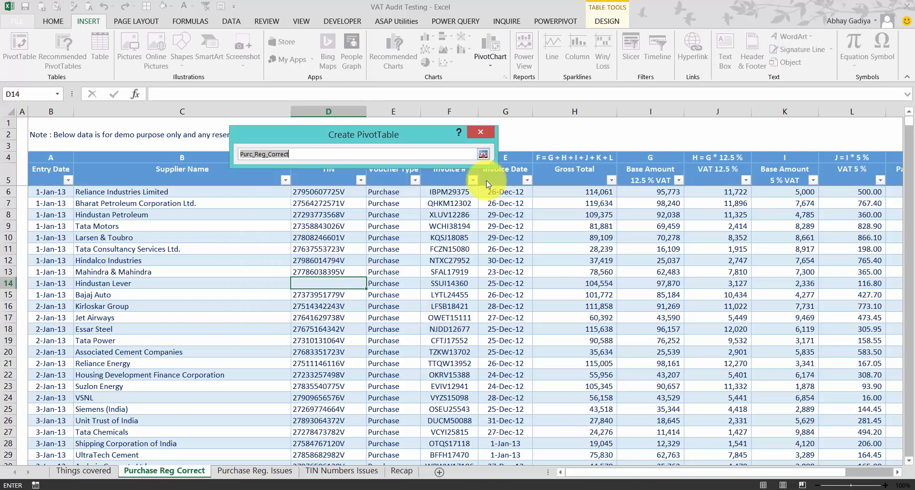
{"action": "left_click", "coordinate": [64, 176]}
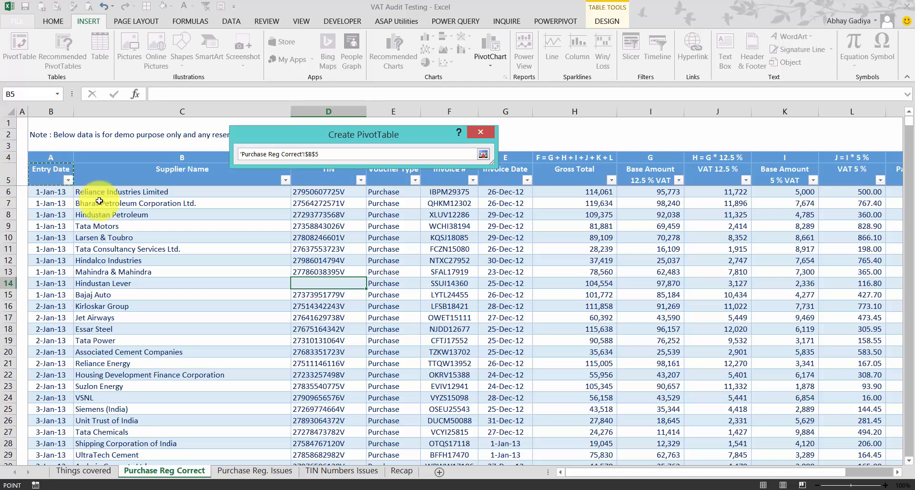
{"action": "key", "text": "ctrl+shift+Right"}
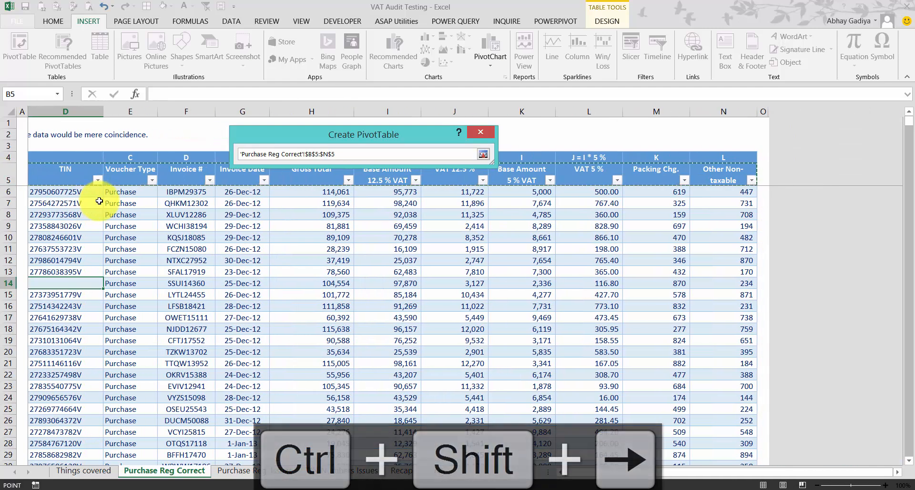
{"action": "key", "text": "ctrl+shift+Down"}
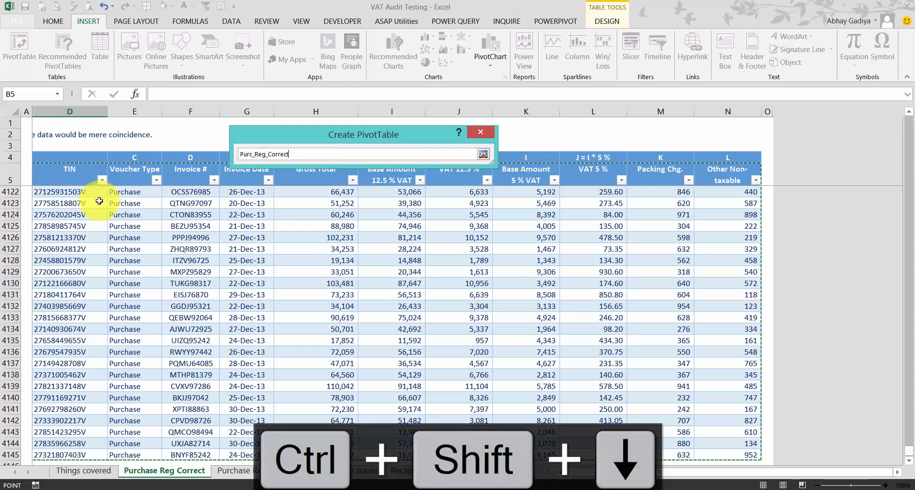
{"action": "left_click", "coordinate": [484, 154]}
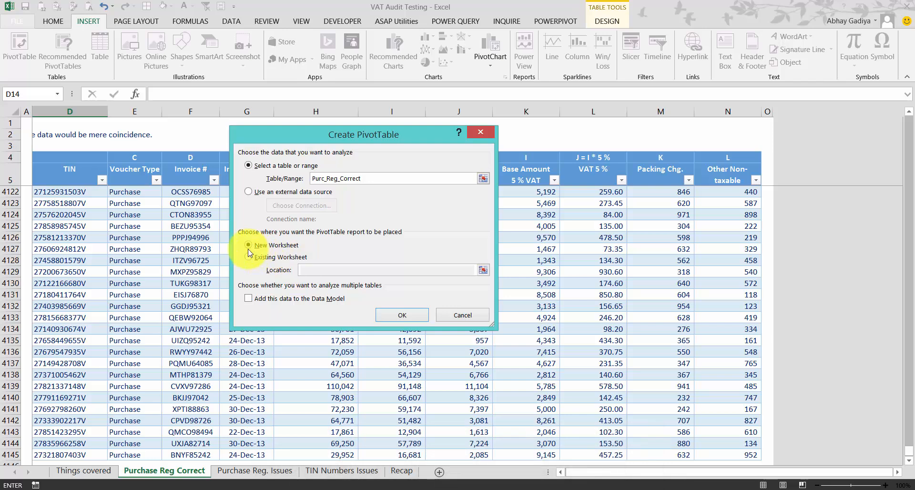
{"action": "left_click", "coordinate": [398, 317]}
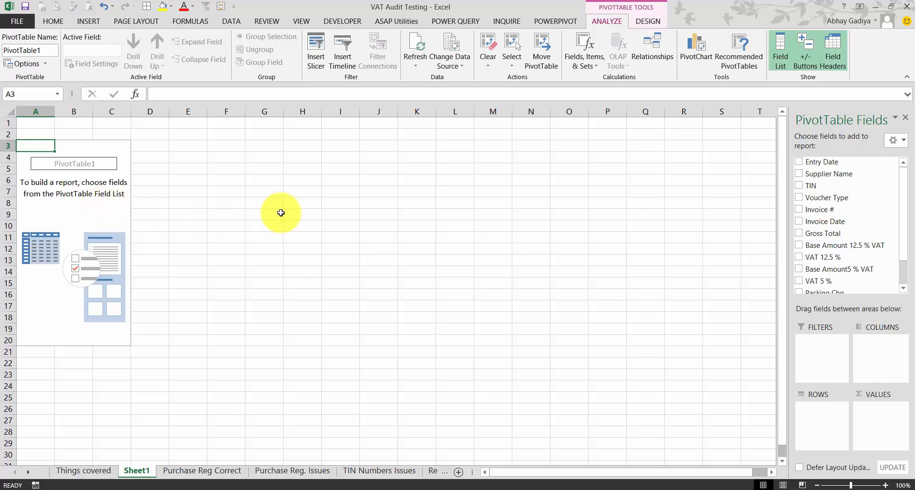
- Undock the PivotTable field list and add Supplier Name and TIN as row fields
{"action": "left_click_drag", "start_coordinate": [830, 118], "coordinate": [526, 38]}
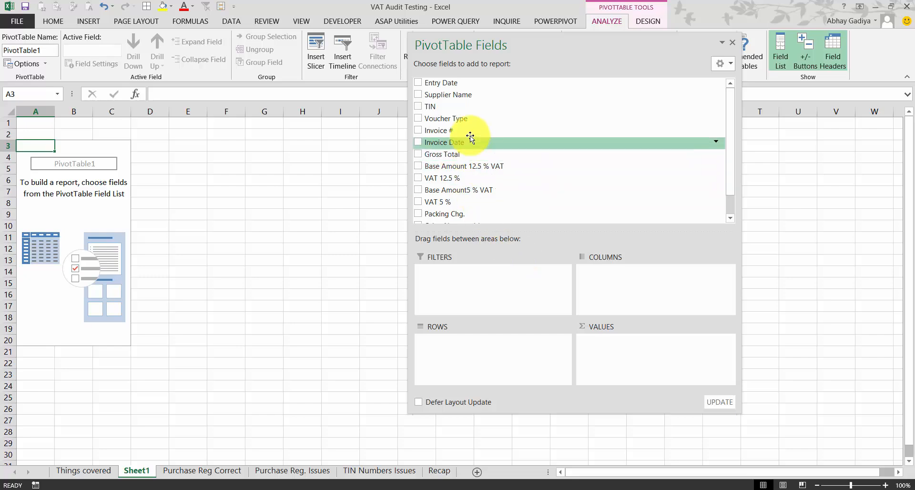
{"action": "left_click_drag", "start_coordinate": [462, 99], "coordinate": [483, 356]}
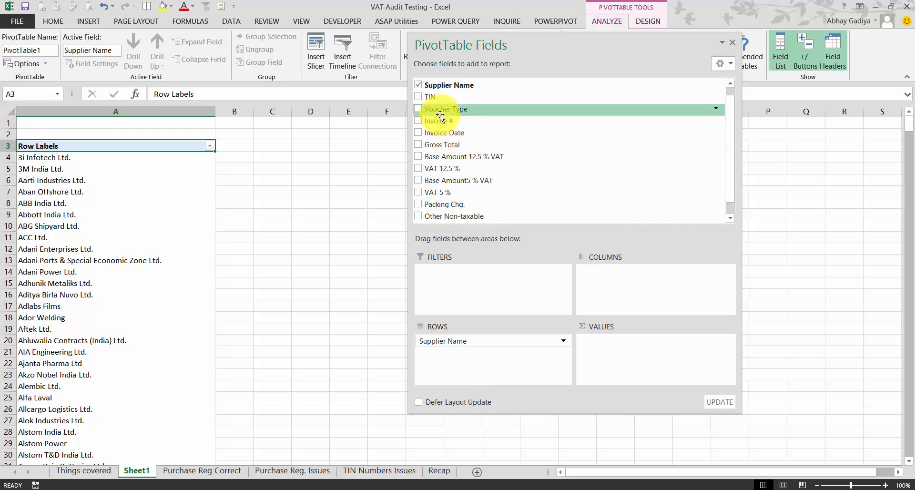
{"action": "left_click_drag", "start_coordinate": [432, 100], "coordinate": [474, 360]}
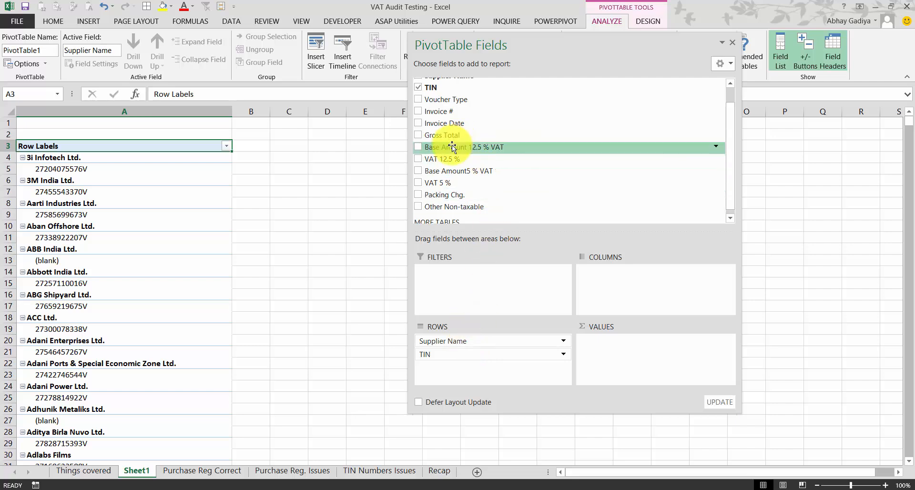
- Add Base Amount 12.5 % VAT, VAT 12.5 %, Base Amount5 % VAT, VAT 5 % and Gross Total as values, and close the field list
{"action": "left_click_drag", "start_coordinate": [451, 147], "coordinate": [642, 365]}
{"action": "left_click_drag", "start_coordinate": [458, 166], "coordinate": [658, 377]}
{"action": "left_click_drag", "start_coordinate": [439, 178], "coordinate": [645, 380]}
{"action": "left_click_drag", "start_coordinate": [436, 130], "coordinate": [640, 388]}
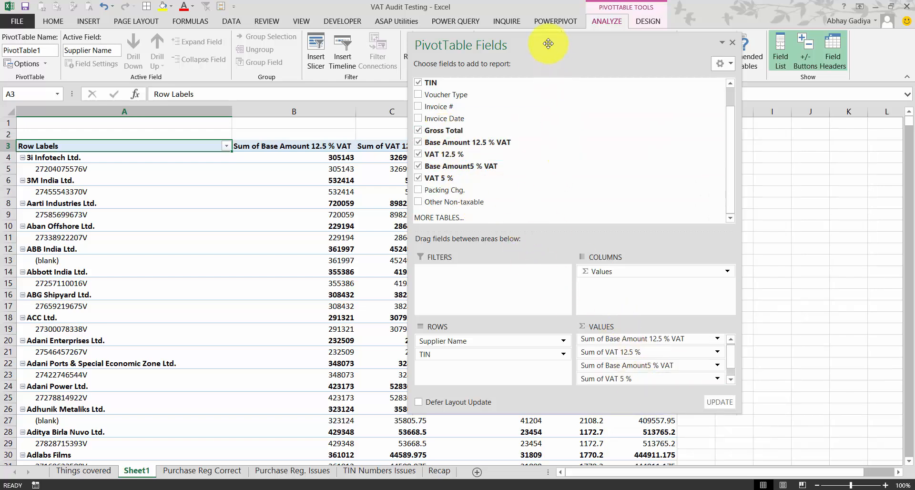
{"action": "left_click_drag", "start_coordinate": [567, 45], "coordinate": [912, 112]}
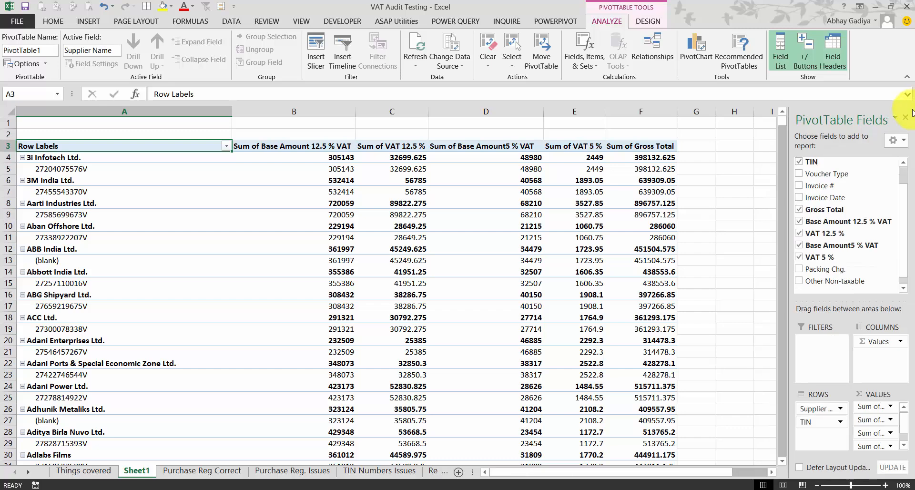
{"action": "left_click", "coordinate": [906, 118]}
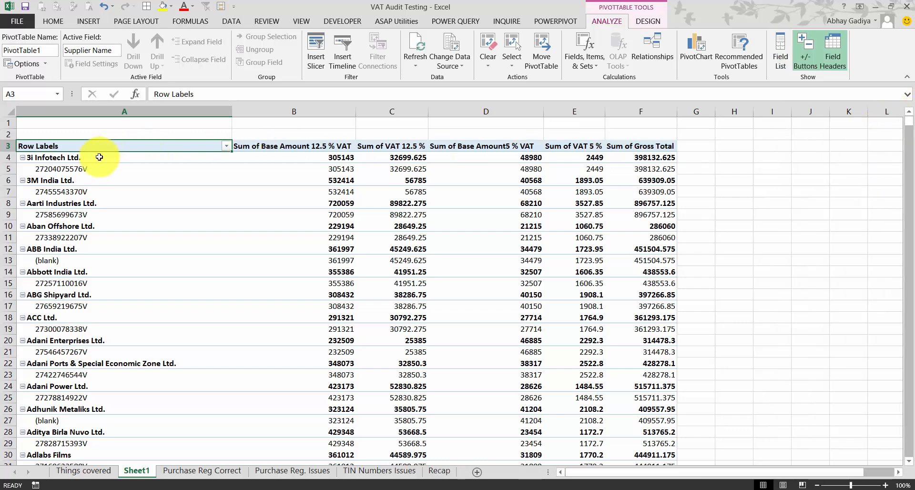
- Set the PivotTable's report layout to tabular form and turn off its subtotals
{"action": "left_click", "coordinate": [86, 169]}
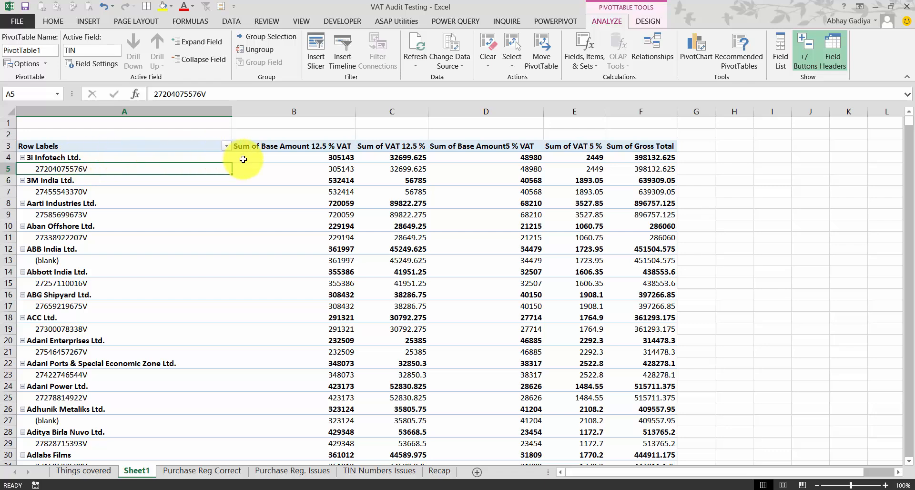
{"action": "mouse_move", "coordinate": [249, 156]}
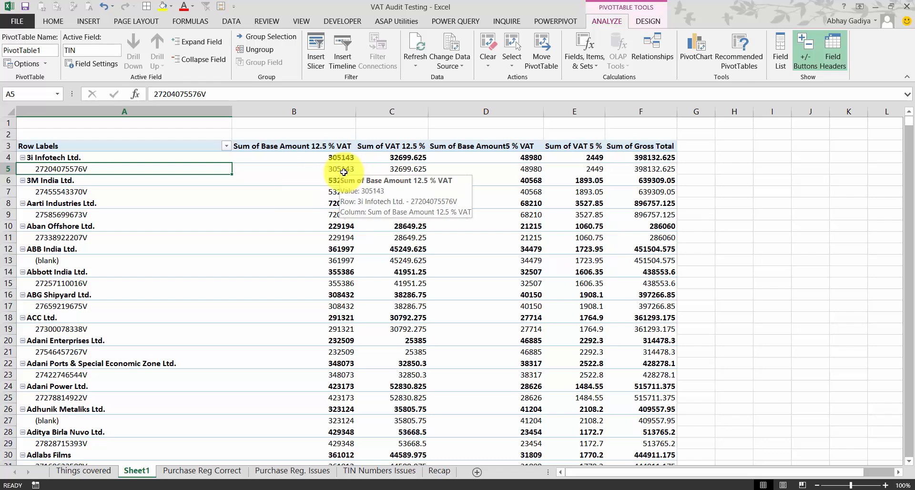
{"action": "left_click", "coordinate": [653, 22]}
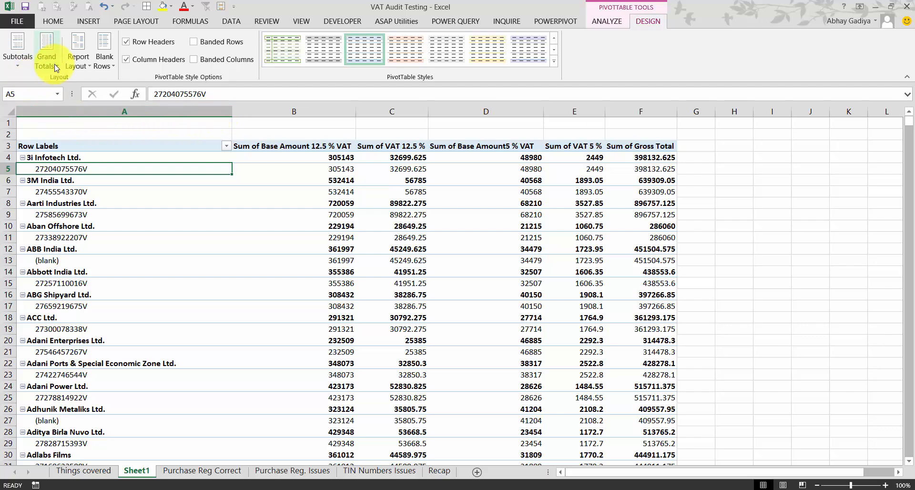
{"action": "left_click", "coordinate": [79, 64]}
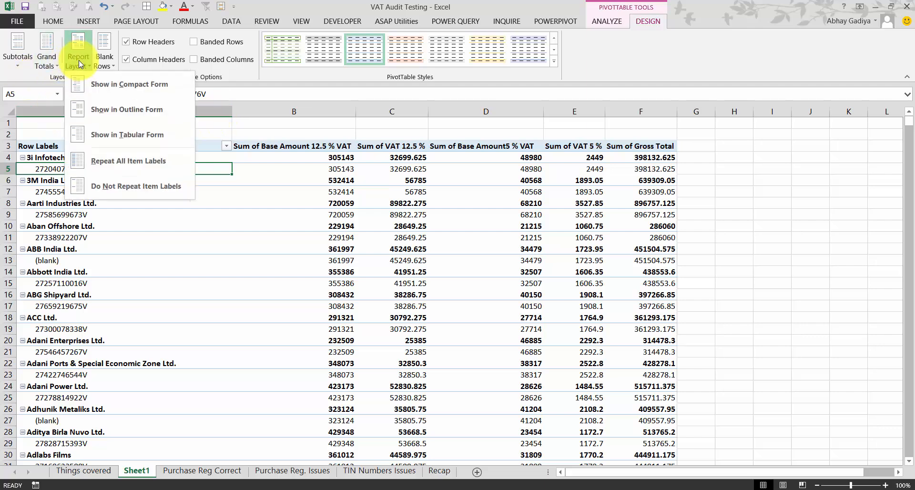
{"action": "left_click", "coordinate": [120, 136]}
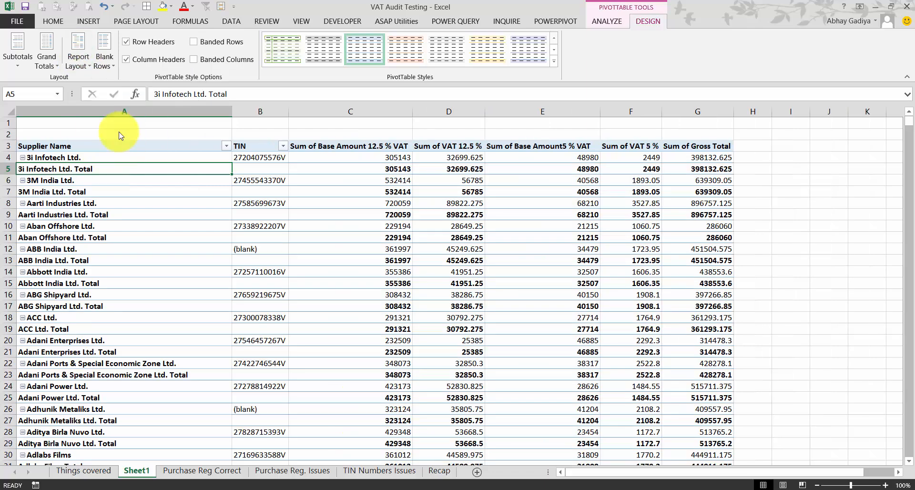
{"action": "left_click", "coordinate": [23, 66]}
{"action": "left_click", "coordinate": [52, 84]}
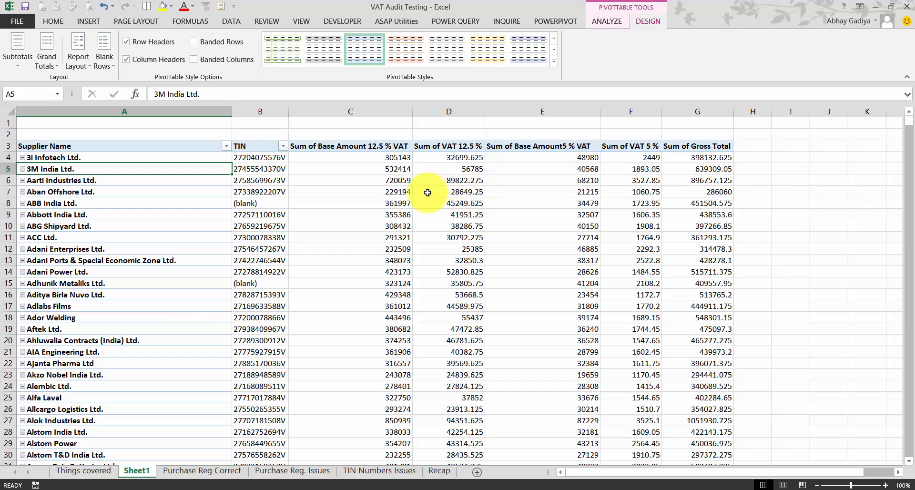
- Return to the Things covered sheet and select the first item, on creating a party wise summary
{"action": "left_click", "coordinate": [96, 477]}
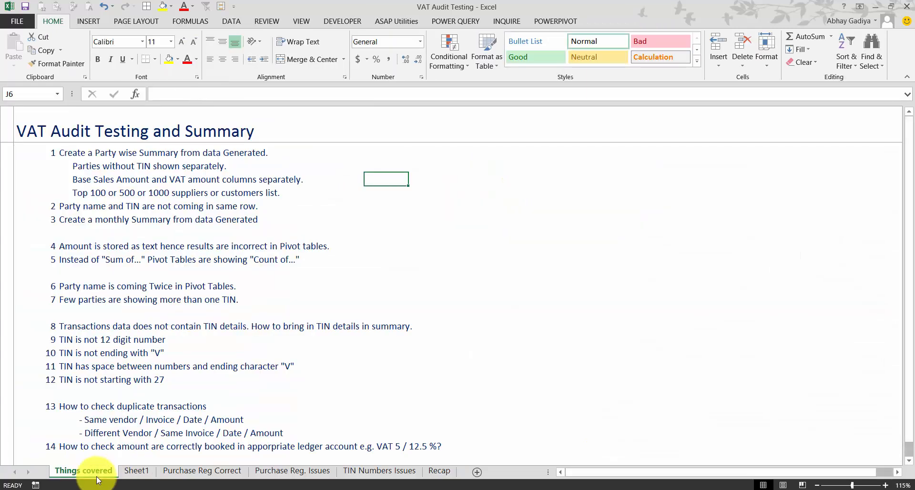
{"action": "left_click", "coordinate": [70, 155]}
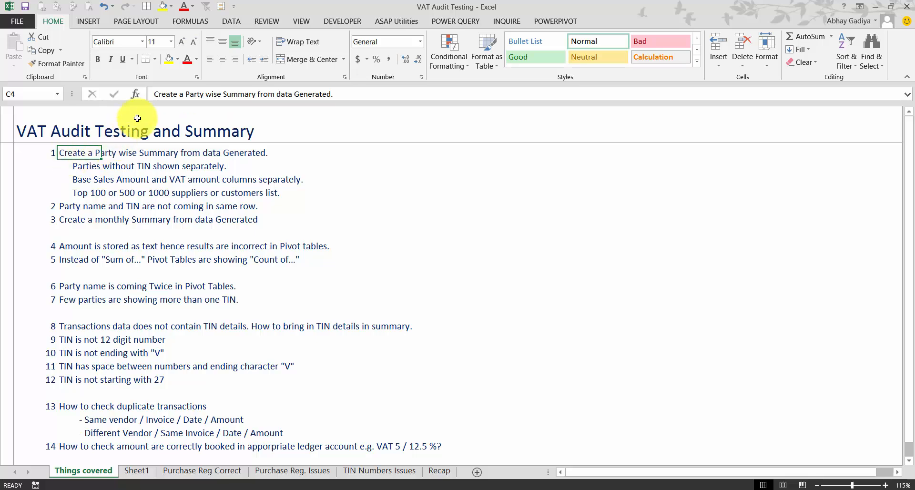
- Mark the first checklist item, on creating a party wise summary, with a light green fill
{"action": "left_click", "coordinate": [177, 59]}
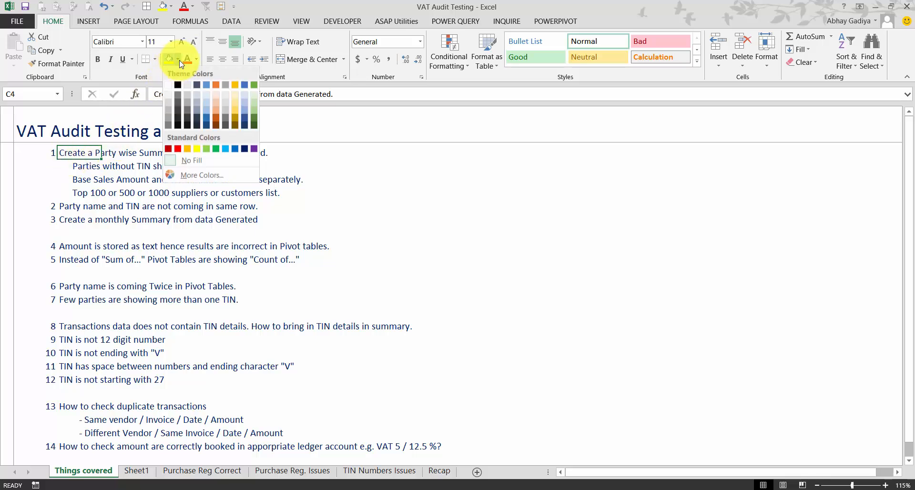
{"action": "left_click", "coordinate": [209, 150]}
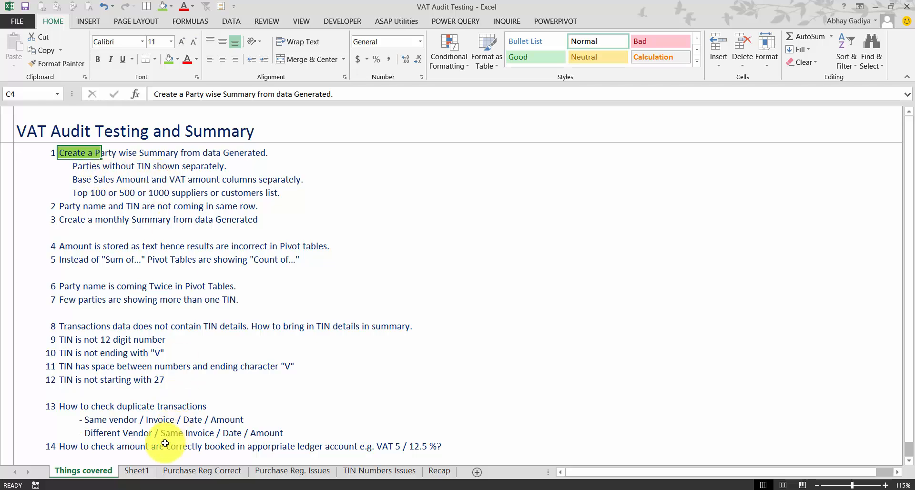
- Compare the PivotTable on Sheet1 with the checklist's sub-points, examining its base amount and VAT amount columns
{"action": "left_click", "coordinate": [141, 470]}
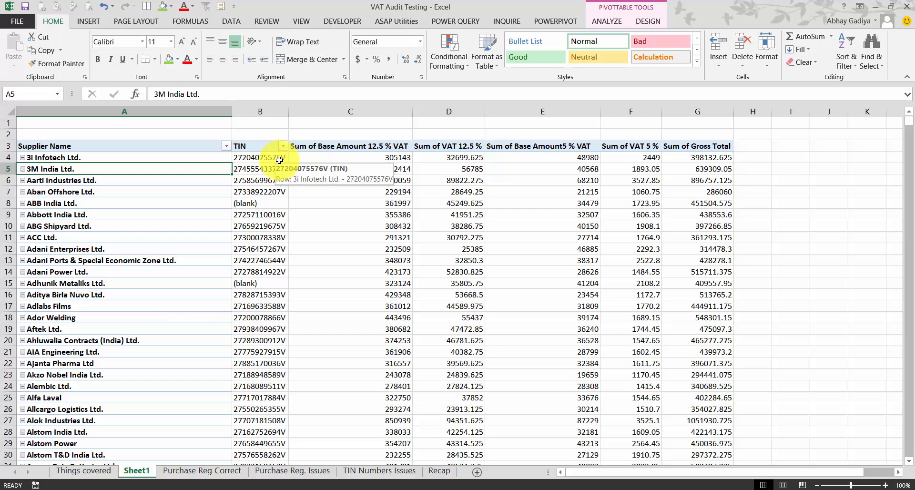
{"action": "left_click", "coordinate": [95, 473]}
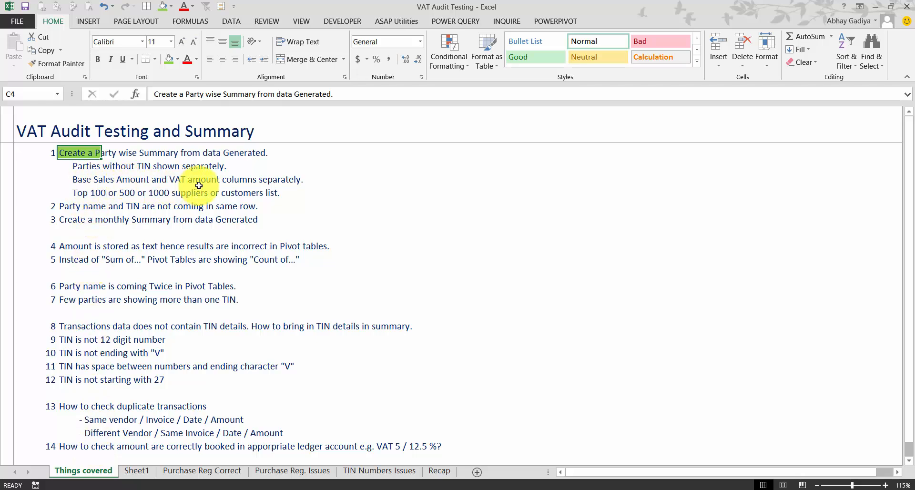
{"action": "left_click", "coordinate": [142, 471]}
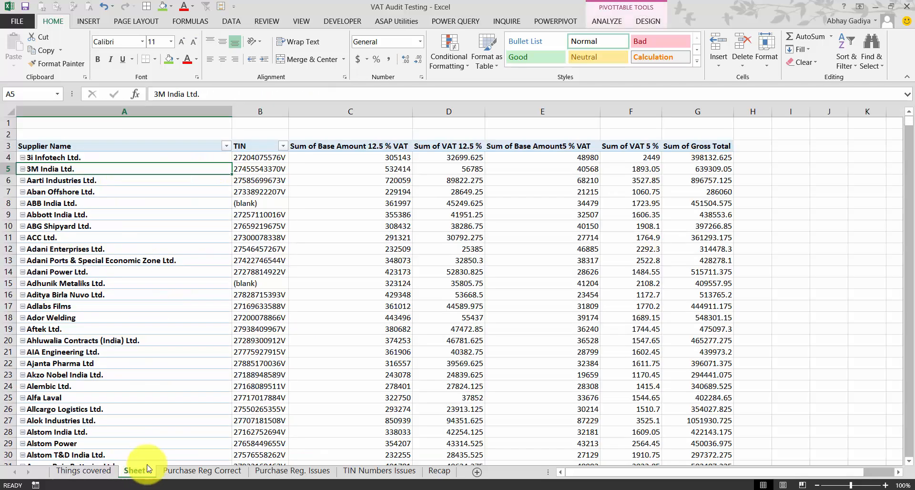
{"action": "left_click", "coordinate": [374, 150]}
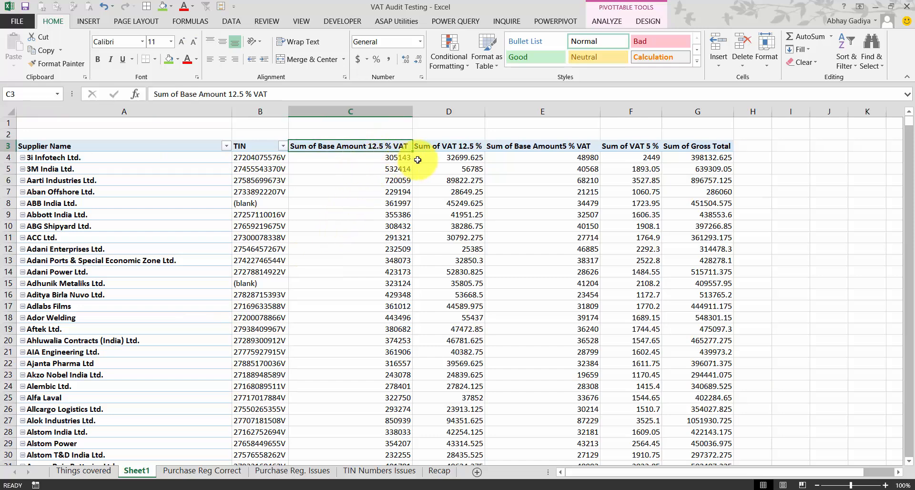
{"action": "left_click", "coordinate": [559, 146], "text": "ctrl"}
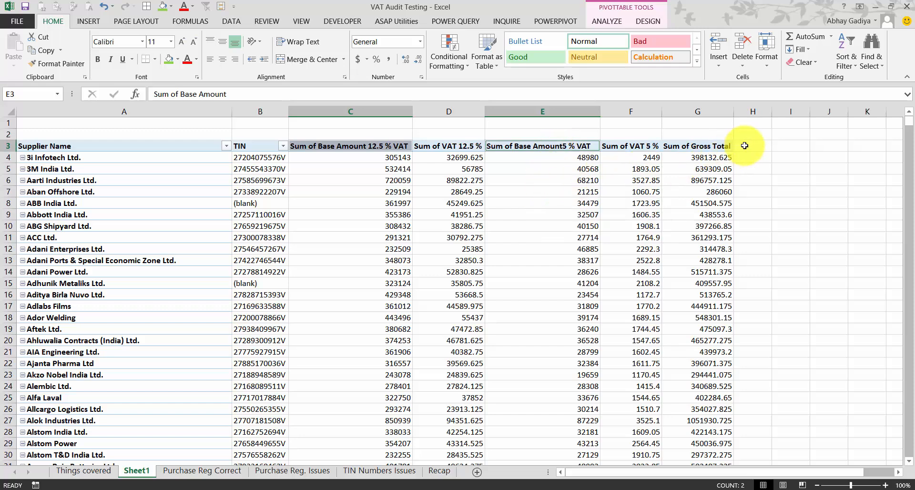
{"action": "left_click", "coordinate": [451, 146]}
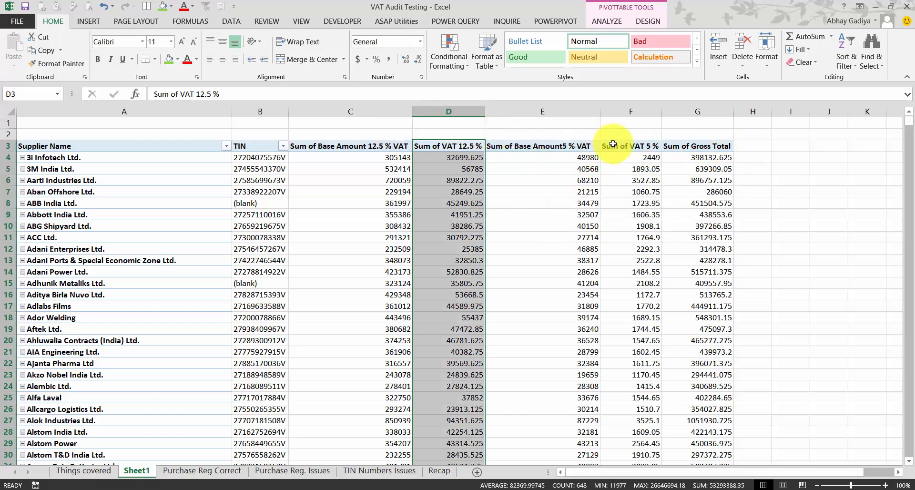
{"action": "left_click", "coordinate": [641, 146]}
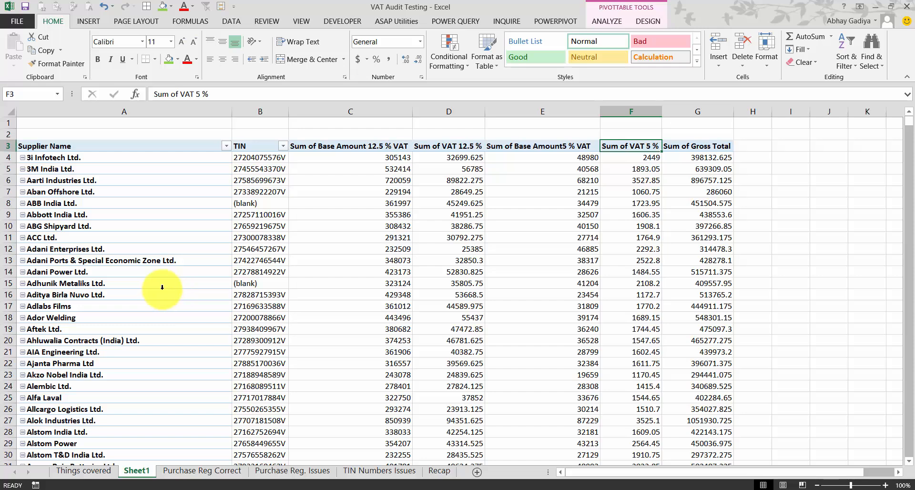
- Filter the PivotTable's TIN field to show only the (blank) entries
{"action": "left_click", "coordinate": [283, 147]}
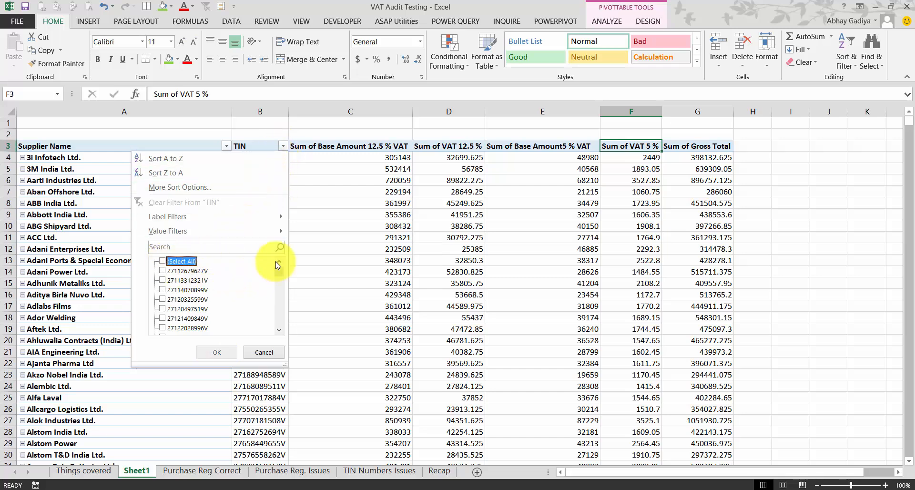
{"action": "key", "text": "End"}
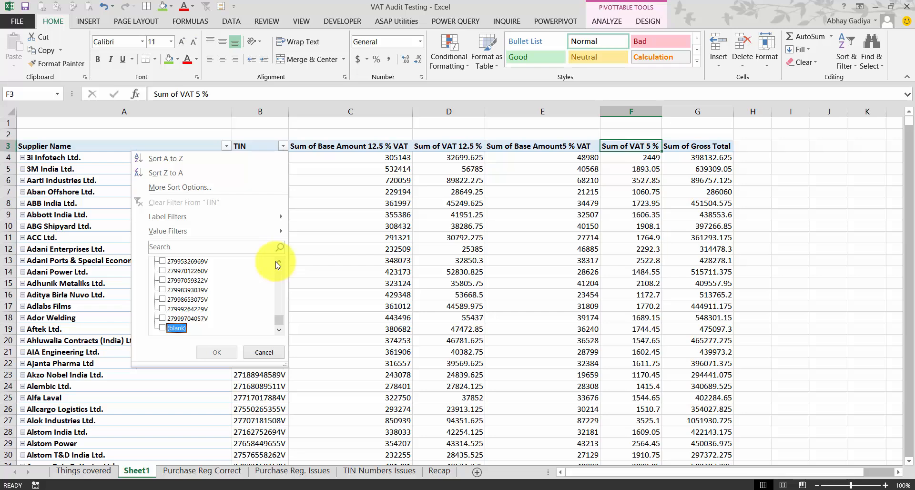
{"action": "left_click", "coordinate": [222, 356]}
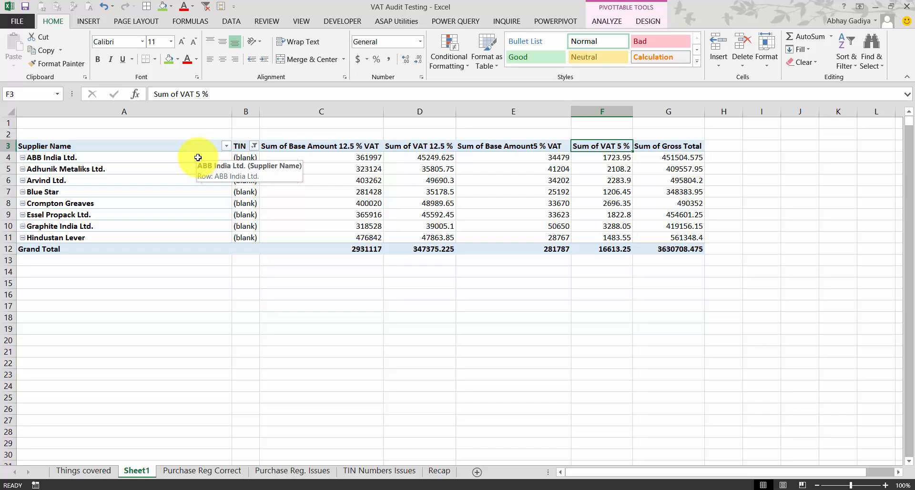
- Group all suppliers with a blank TIN and fit the Supplier Name column to its contents
{"action": "left_click_drag", "start_coordinate": [198, 157], "coordinate": [199, 237]}
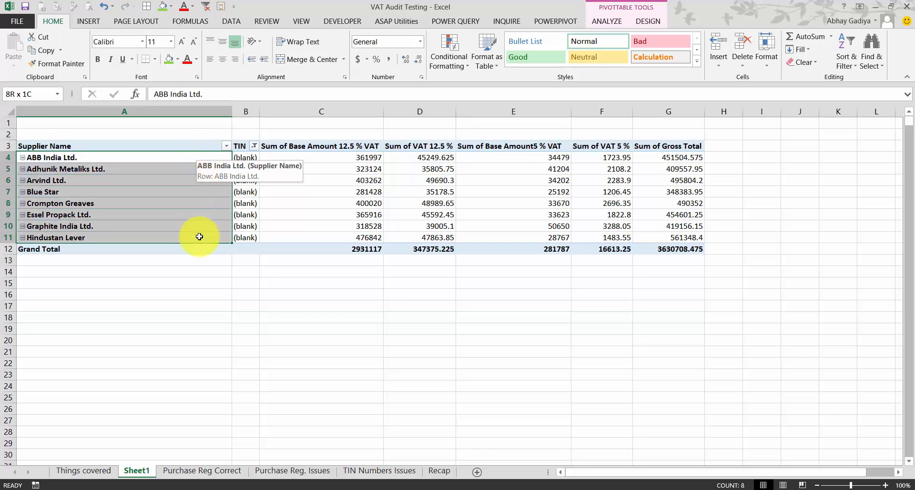
{"action": "right_click", "coordinate": [153, 192]}
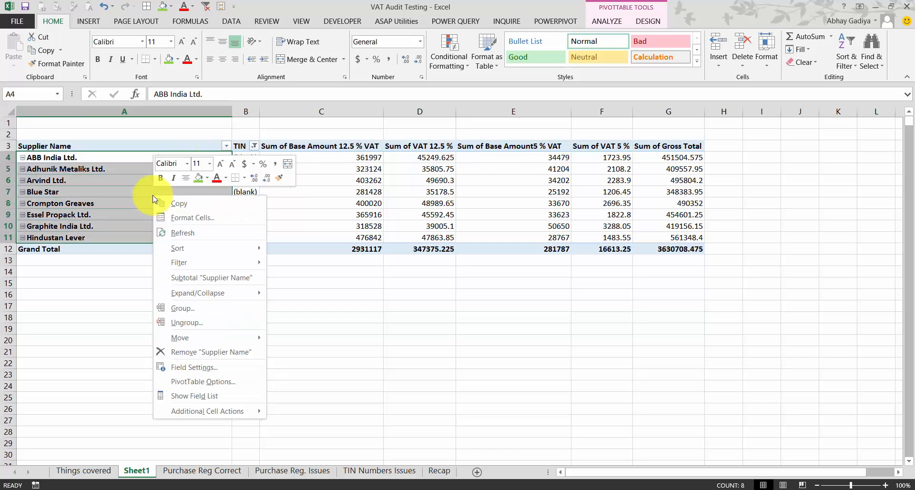
{"action": "left_click", "coordinate": [203, 309]}
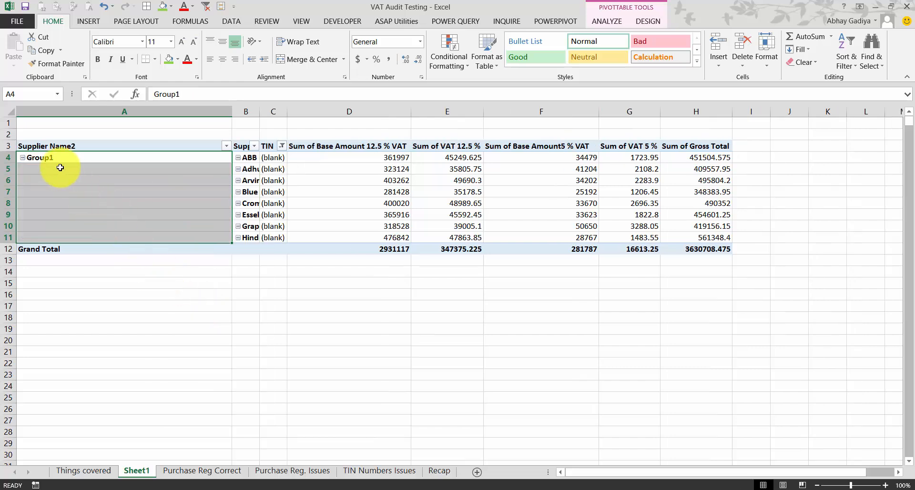
{"action": "double_click", "coordinate": [260, 112]}
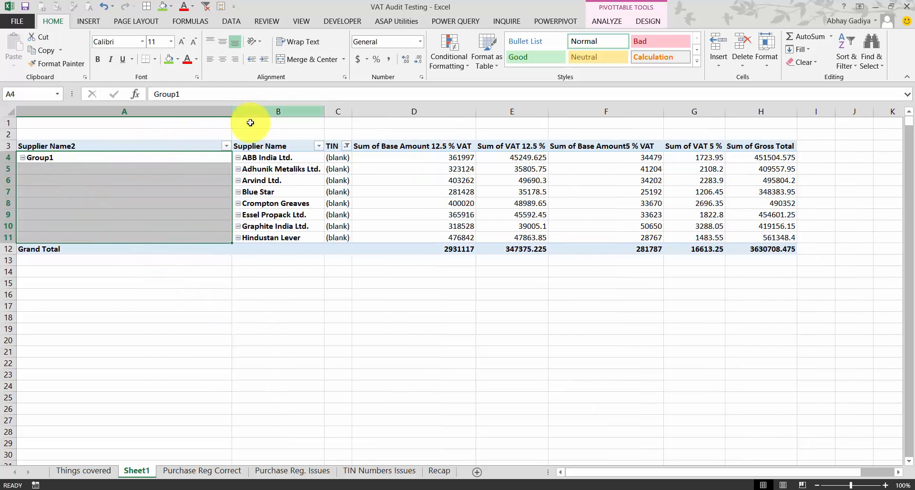
- Rename the new supplier group as Parties Without TIN and clear the filter from the TIN field
{"action": "left_click", "coordinate": [120, 161]}
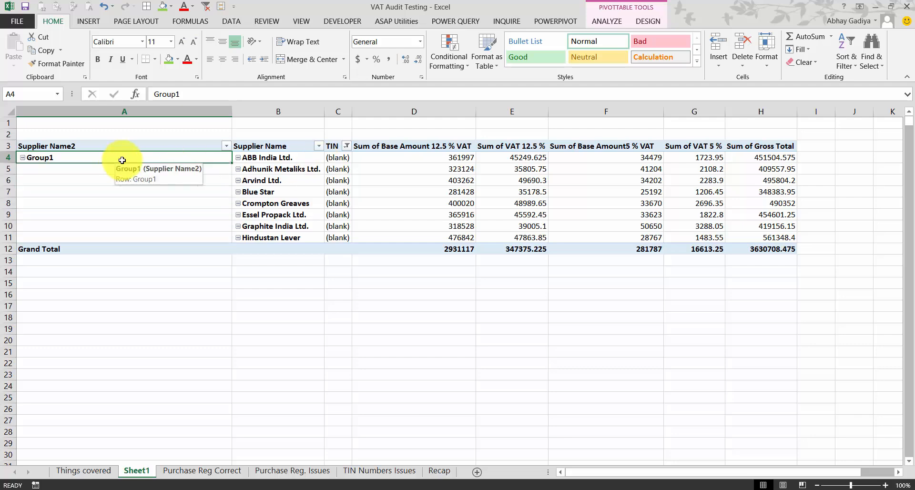
{"action": "type", "text": "Parties Without TIN"}
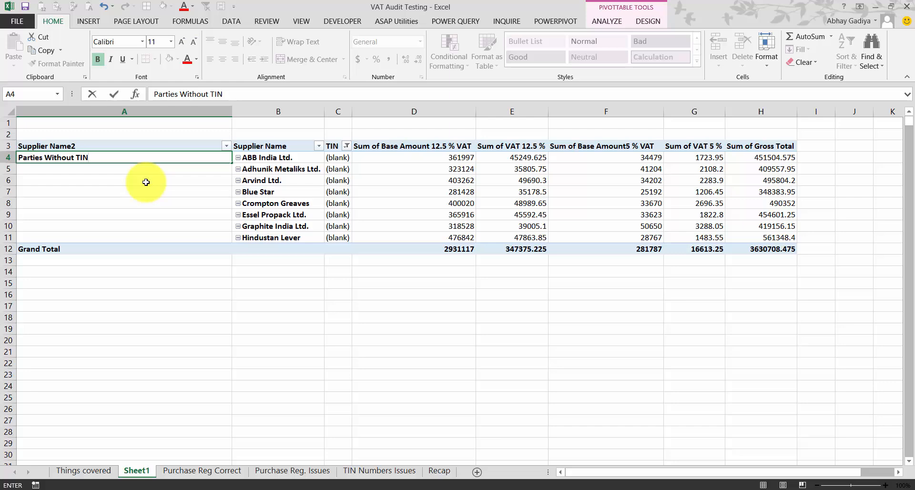
{"action": "key", "text": "Return"}
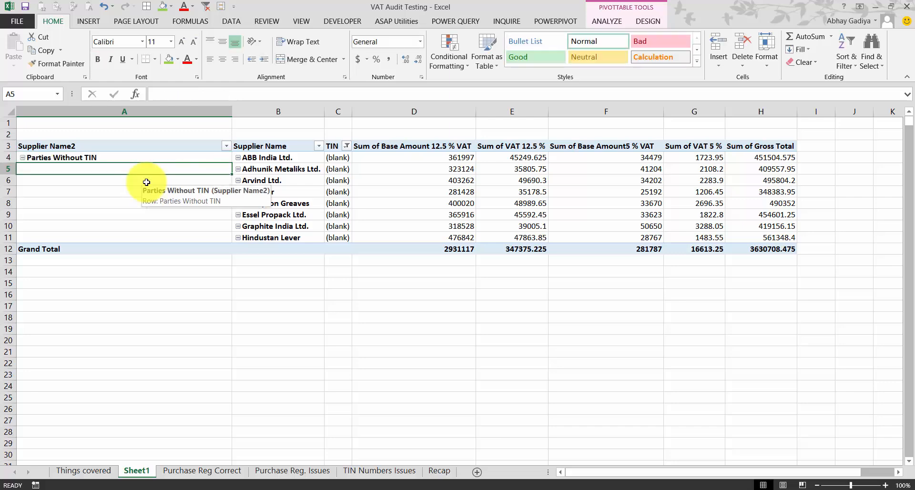
{"action": "left_click", "coordinate": [346, 151]}
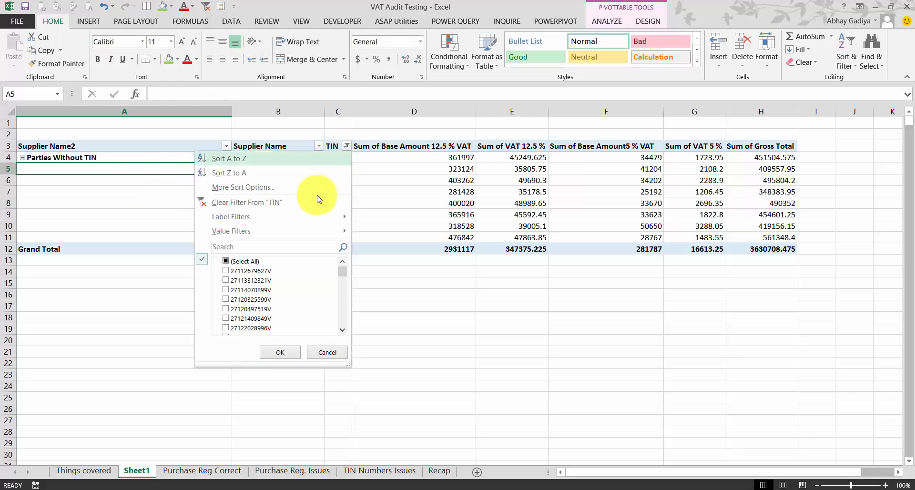
{"action": "left_click", "coordinate": [219, 204]}
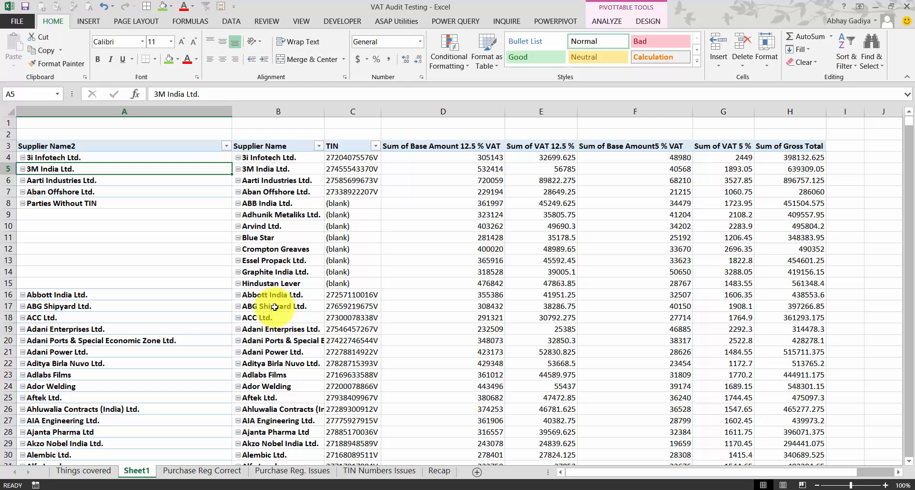
- Move the Parties Without TIN group to the end of the PivotTable's supplier list
{"action": "left_click", "coordinate": [62, 205]}
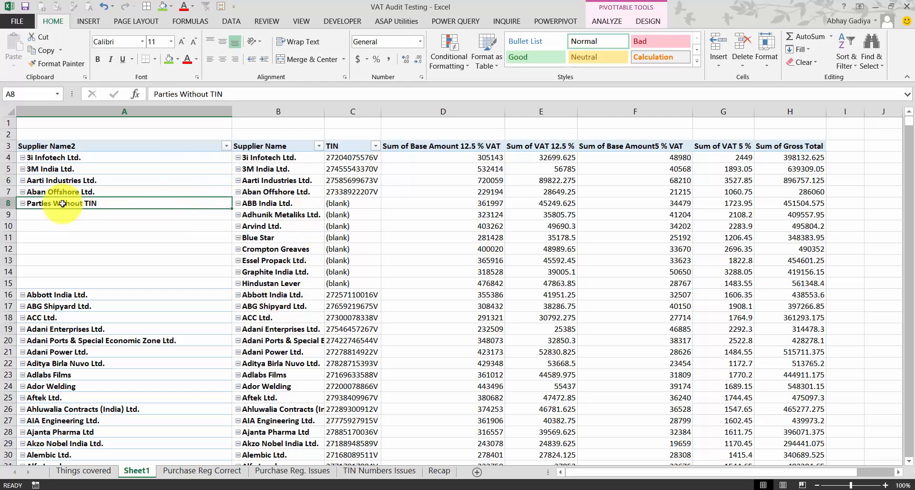
{"action": "right_click", "coordinate": [62, 204]}
{"action": "mouse_move", "coordinate": [142, 350]}
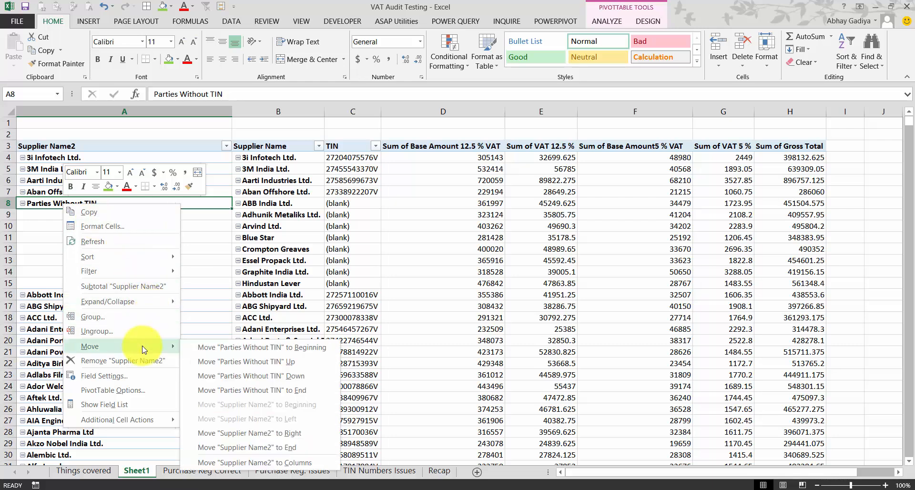
{"action": "left_click", "coordinate": [248, 391]}
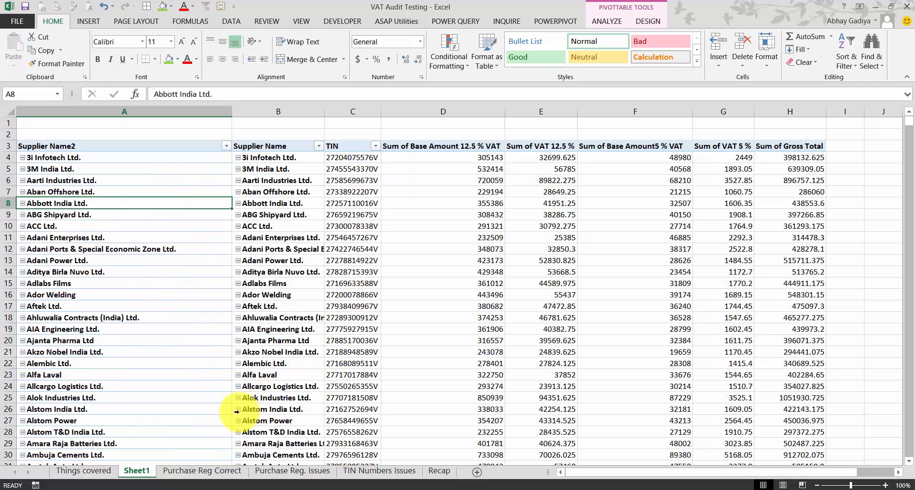
- Freeze the rows above row 4 so the PivotTable's headers stay fixed, and check this by viewing further rows
{"action": "key", "text": "Up"}
{"action": "key", "text": "Up"}
{"action": "key", "text": "Up"}
{"action": "key", "text": "Up"}
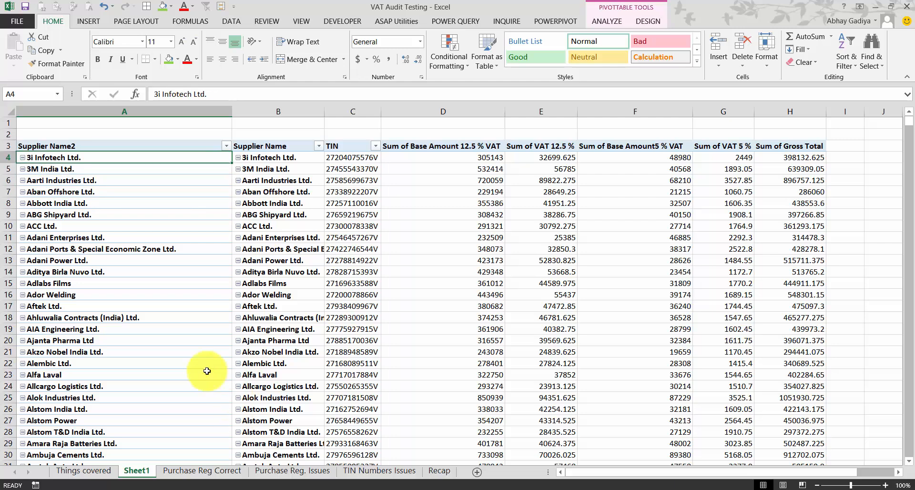
{"action": "key", "text": "alt+w"}
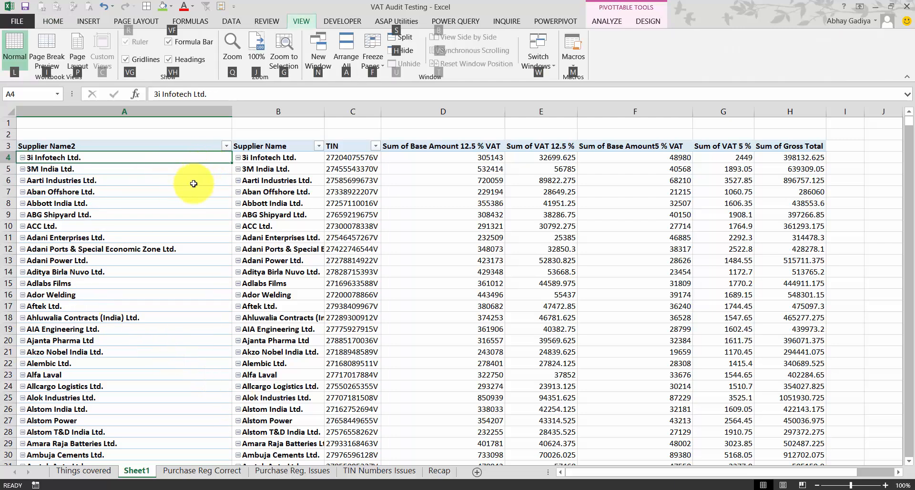
{"action": "key", "text": "f"}
{"action": "key", "text": "f"}
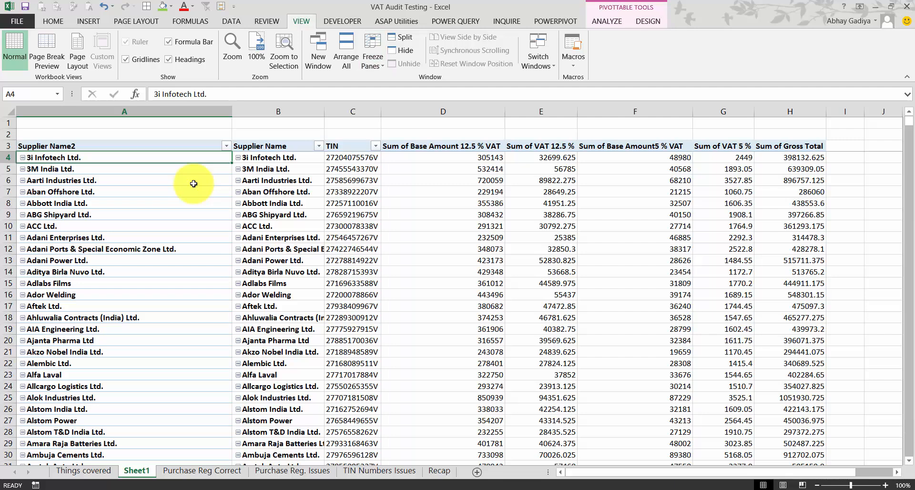
{"action": "scroll", "coordinate": [219, 153], "scroll_direction": "down", "scroll_amount": 4}
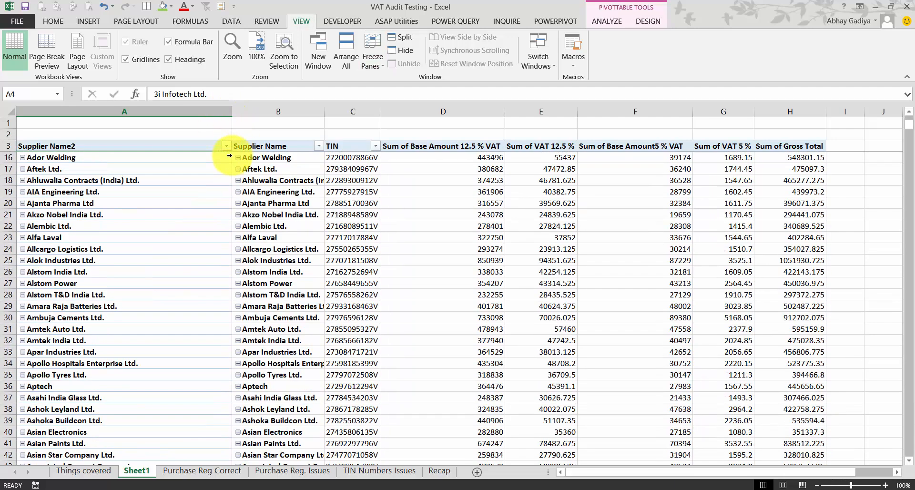
{"action": "scroll", "coordinate": [229, 156], "scroll_direction": "up", "scroll_amount": 4}
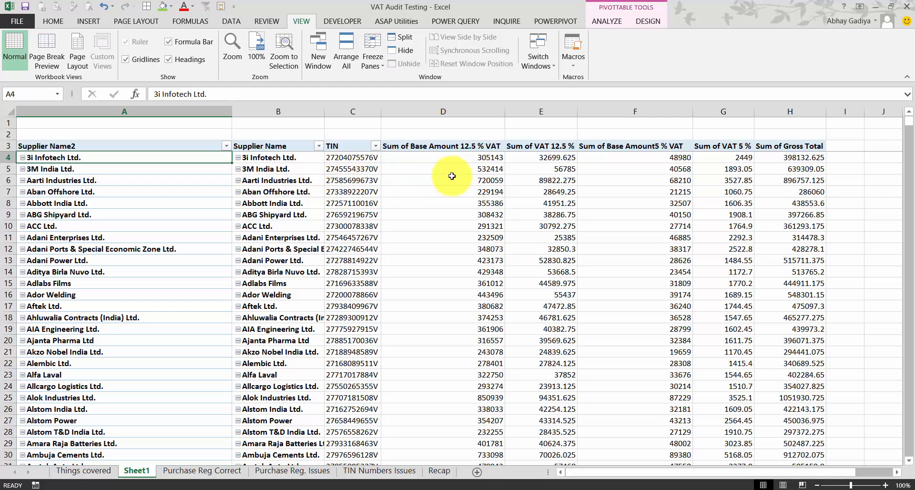
- Sort the Supplier Name2 field in descending order by Sum of Gross Total
{"action": "mouse_move", "coordinate": [452, 176]}
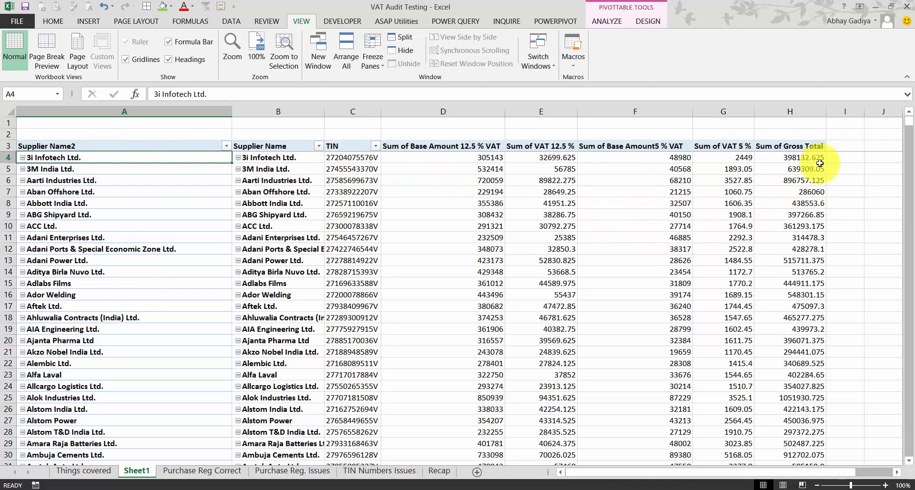
{"action": "left_click", "coordinate": [226, 145]}
{"action": "left_click", "coordinate": [189, 186]}
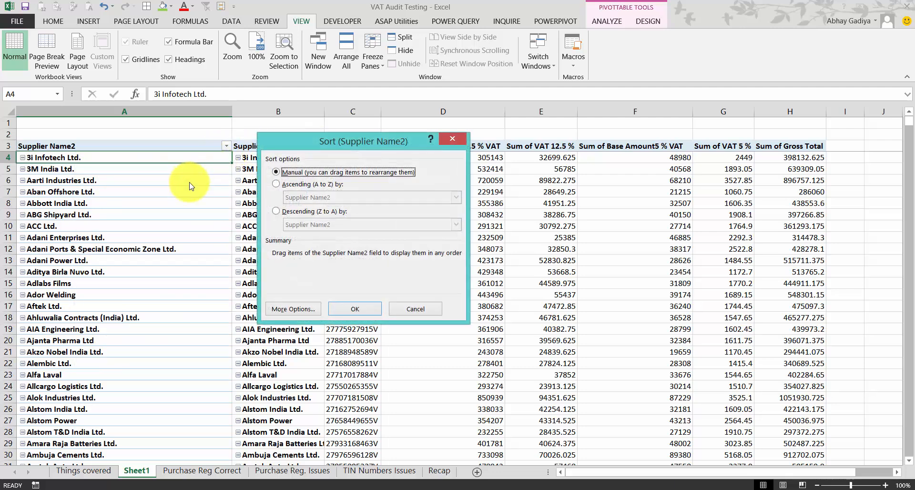
{"action": "left_click", "coordinate": [316, 212]}
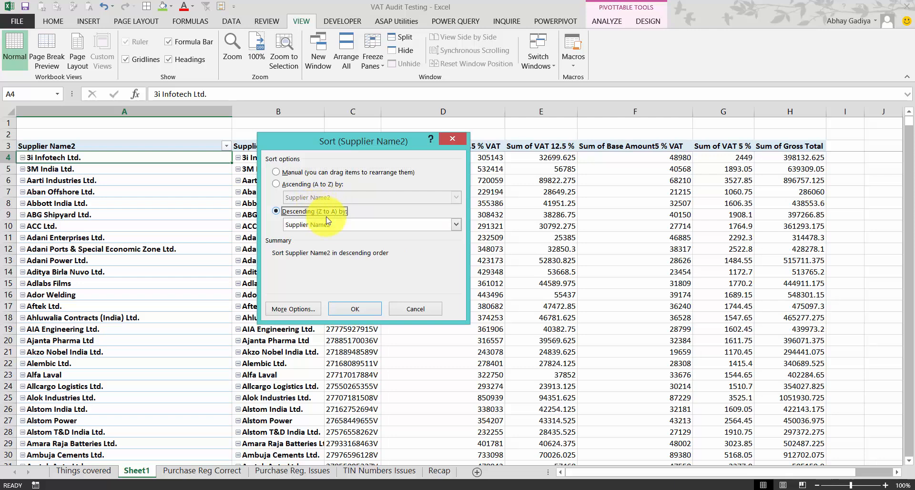
{"action": "left_click", "coordinate": [331, 224]}
{"action": "left_click", "coordinate": [333, 276]}
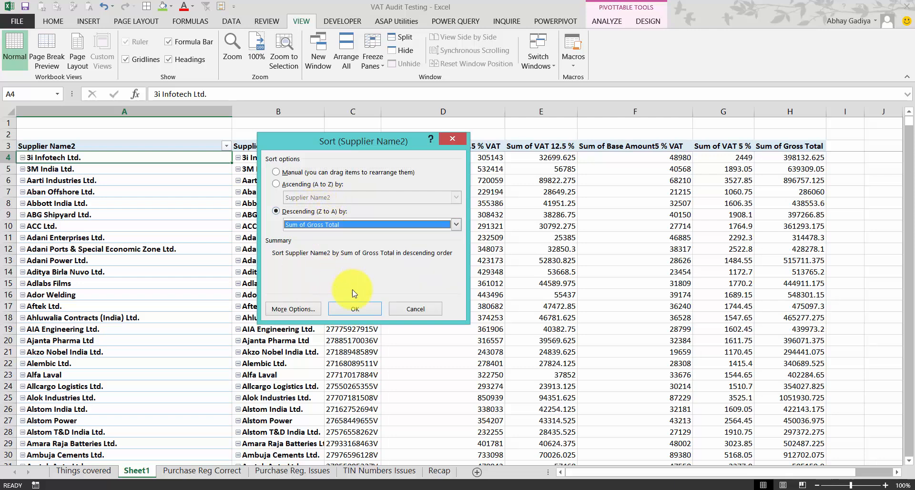
{"action": "left_click", "coordinate": [355, 308]}
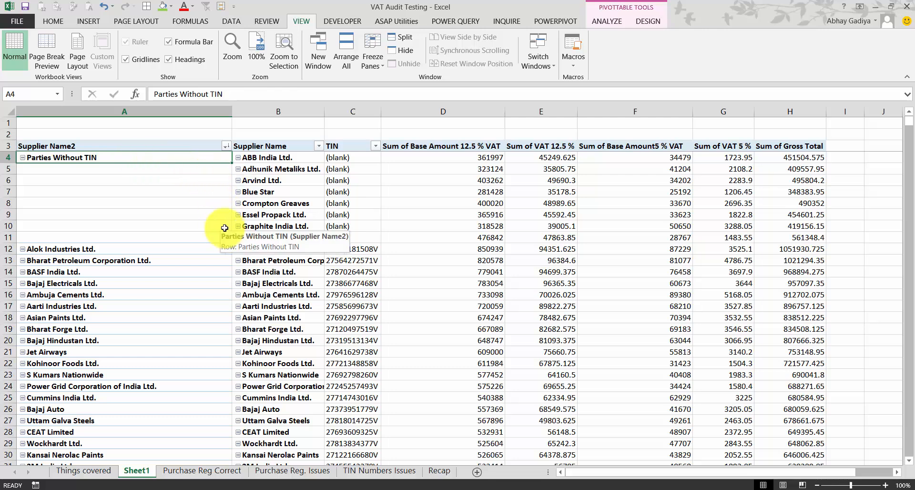
- Collapse the Supplier Name entries to hide their TIN rows while keeping the Supplier Name2 level expanded
{"action": "right_click", "coordinate": [91, 249]}
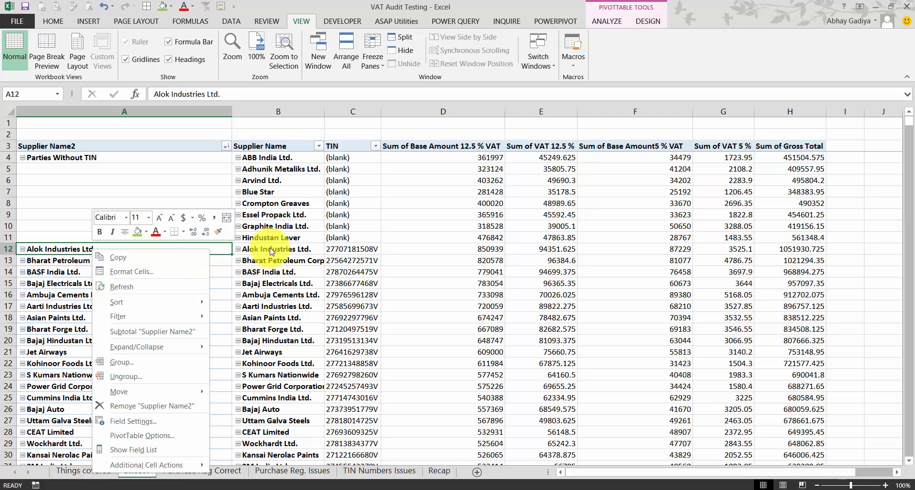
{"action": "key", "text": "Escape"}
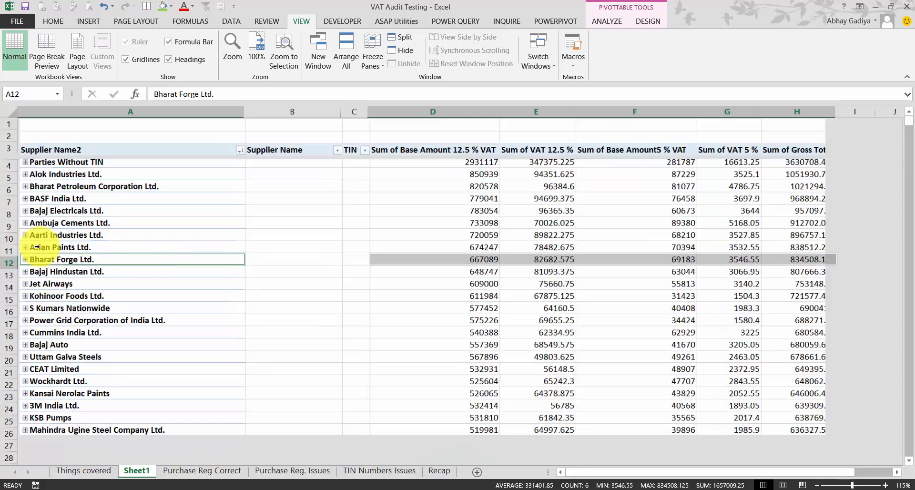
{"action": "scroll", "coordinate": [36, 243], "scroll_direction": "up", "scroll_amount": 2}
{"action": "scroll", "coordinate": [36, 246], "scroll_direction": "down", "scroll_amount": 1}
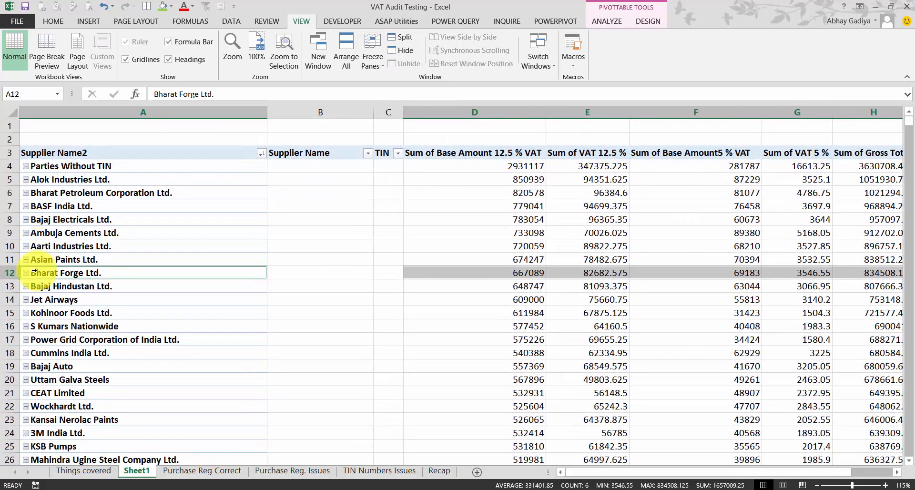
{"action": "scroll", "coordinate": [204, 280], "scroll_direction": "up", "scroll_amount": 1}
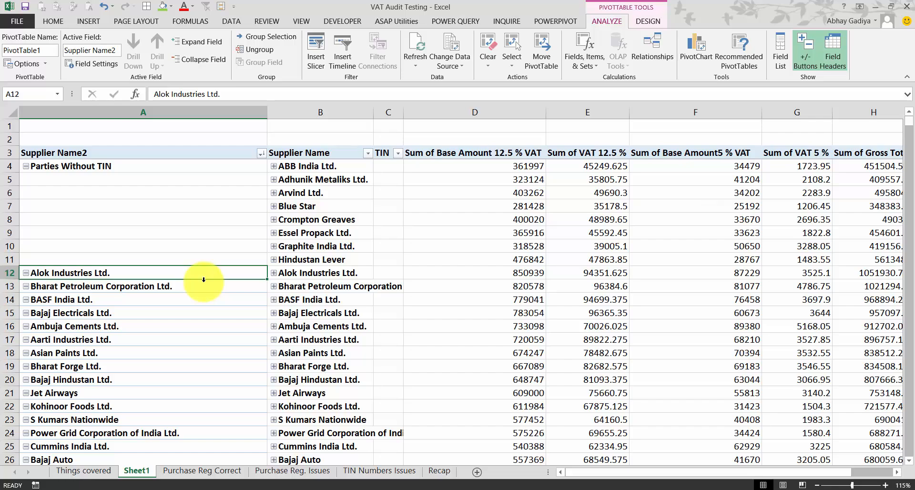
- Group the top 100 suppliers in Supplier Name2, from Alok Industries Ltd. through Torrent Pharmaceuticals Ltd
{"action": "key", "text": "shift+Down"}
{"action": "key", "text": "shift+Page_Down"}
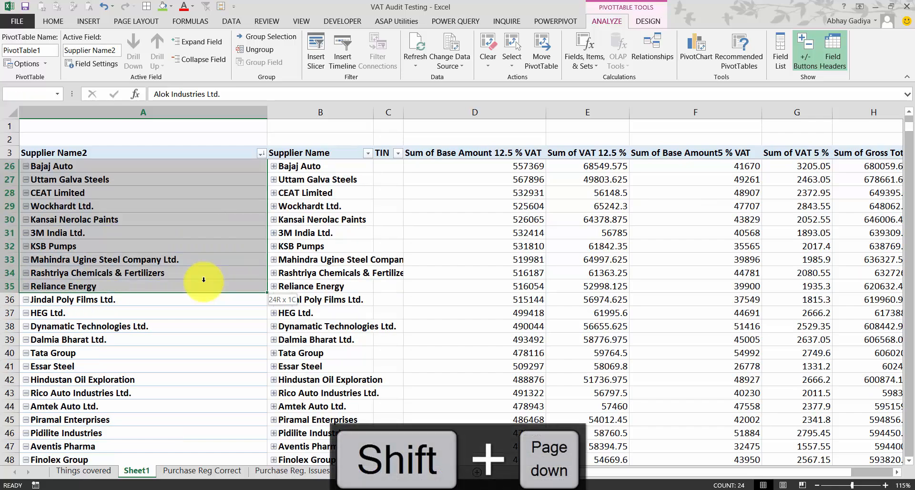
{"action": "key", "text": "shift+Page_Down"}
{"action": "key", "text": "shift+Page_Down"}
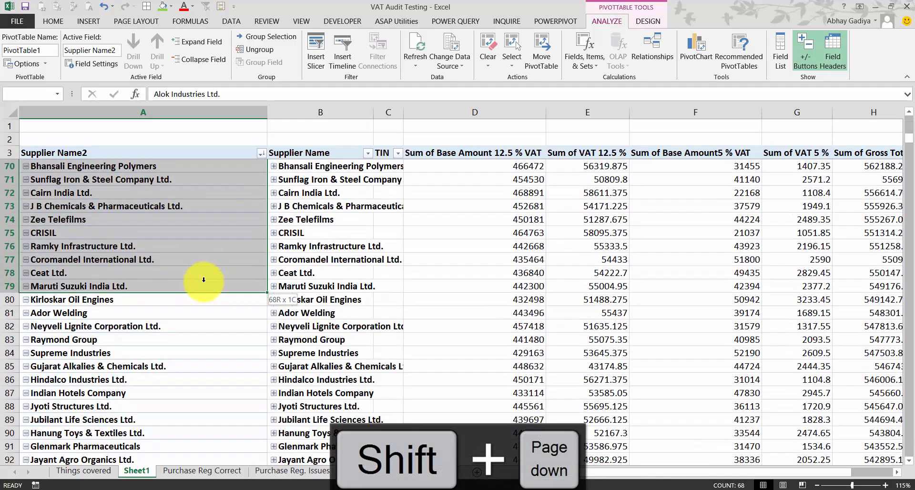
{"action": "key", "text": "shift+Page_Down"}
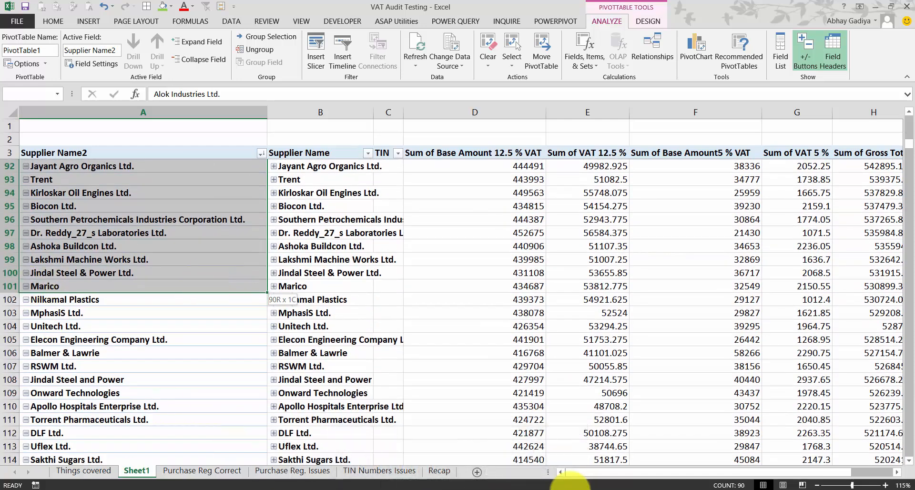
{"action": "key", "text": "shift+Down"}
{"action": "key", "text": "shift+Down"}
{"action": "key", "text": "shift+Down"}
{"action": "key", "text": "shift+Down"}
{"action": "key", "text": "shift+Down"}
{"action": "key", "text": "shift+Down"}
{"action": "key", "text": "shift+Down"}
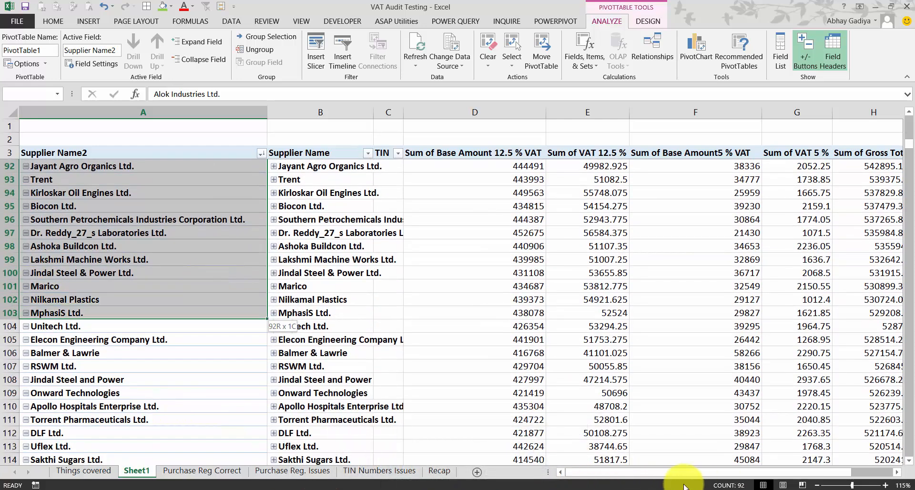
{"action": "key", "text": "shift+Down"}
{"action": "key", "text": "shift+Down"}
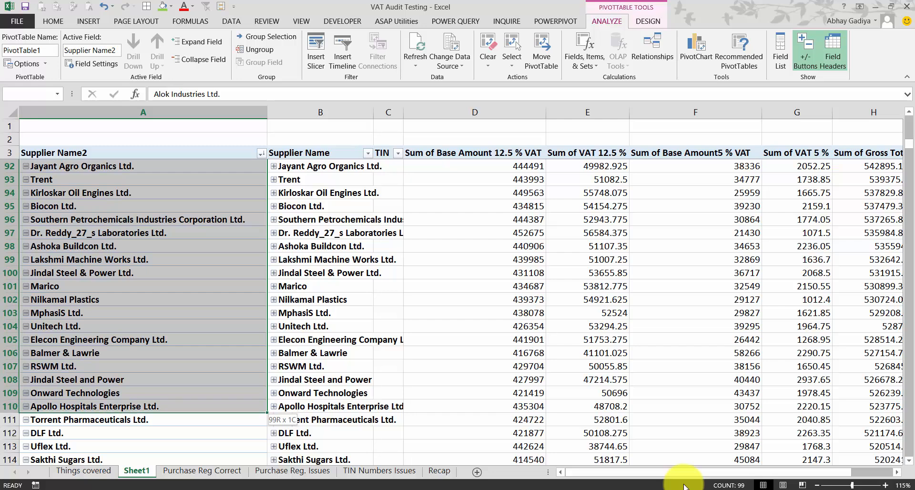
{"action": "right_click", "coordinate": [139, 321]}
{"action": "left_click", "coordinate": [188, 211]}
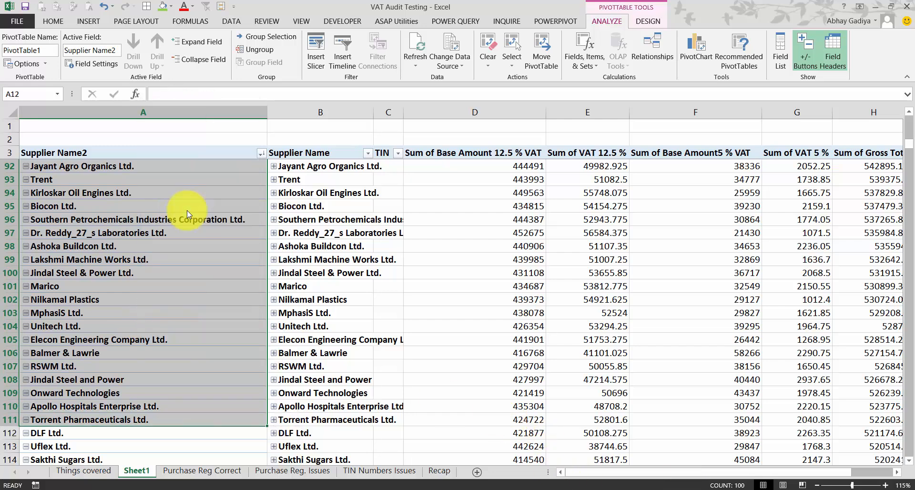
- Rename the new group of the 100 largest suppliers as Top 100 Parties
{"action": "scroll", "coordinate": [120, 320], "scroll_direction": "up", "scroll_amount": 6}
{"action": "left_click", "coordinate": [119, 267]}
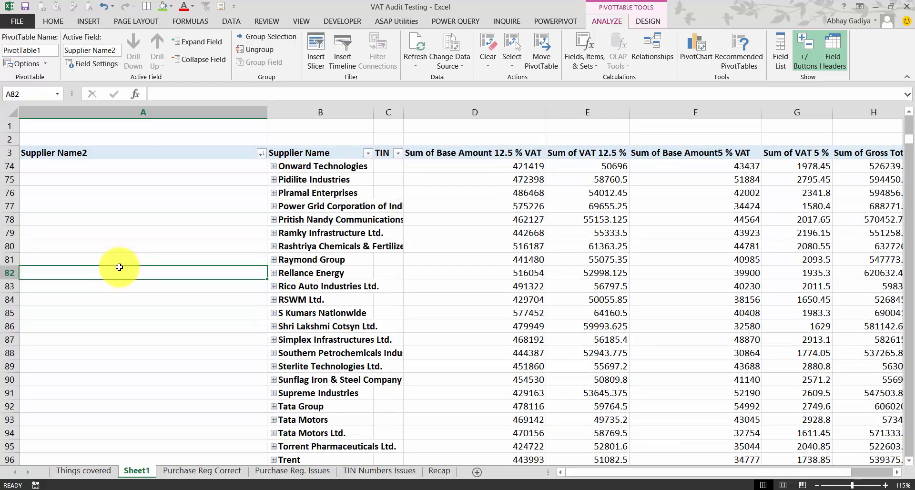
{"action": "key", "text": "ctrl+Up"}
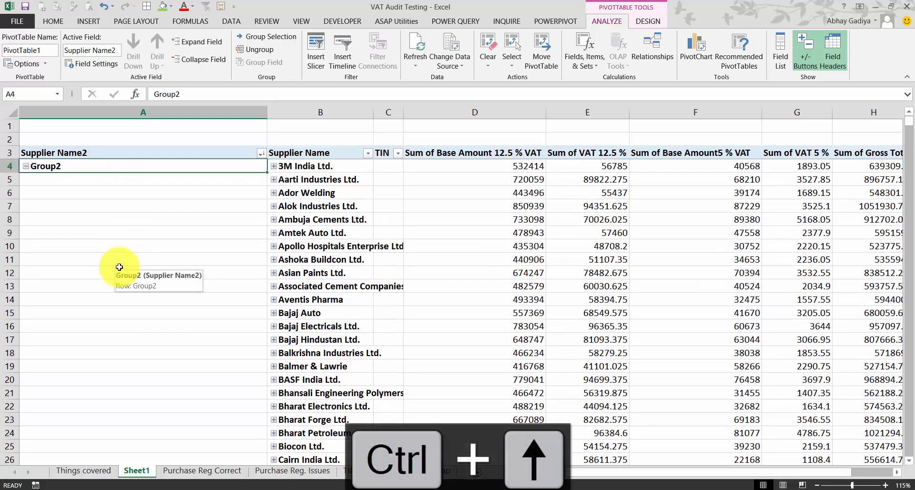
{"action": "type", "text": "Top 10"}
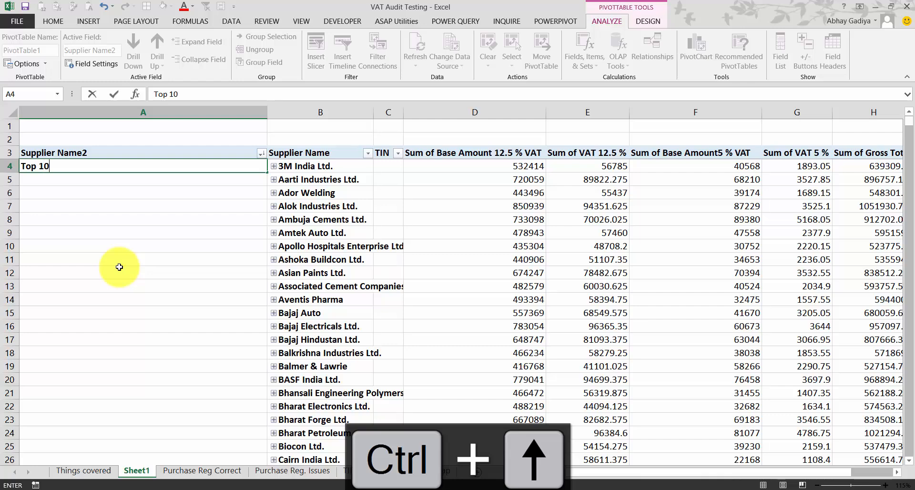
{"action": "type", "text": "0 Parties"}
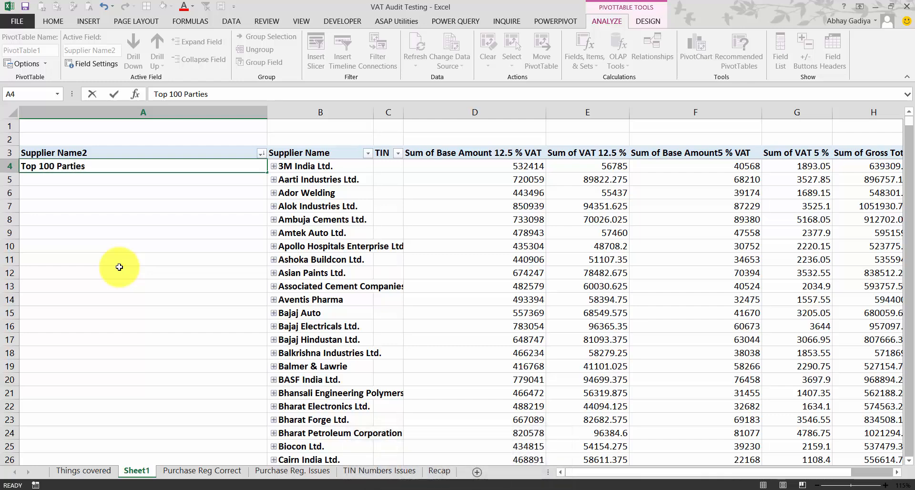
{"action": "key", "text": "Return"}
- Group all remaining ungrouped suppliers in Supplier Name2, from DLF Ltd. through Godrej Consumer Products Ltd
{"action": "key", "text": "ctrl+Down"}
{"action": "key", "text": "ctrl+Down"}
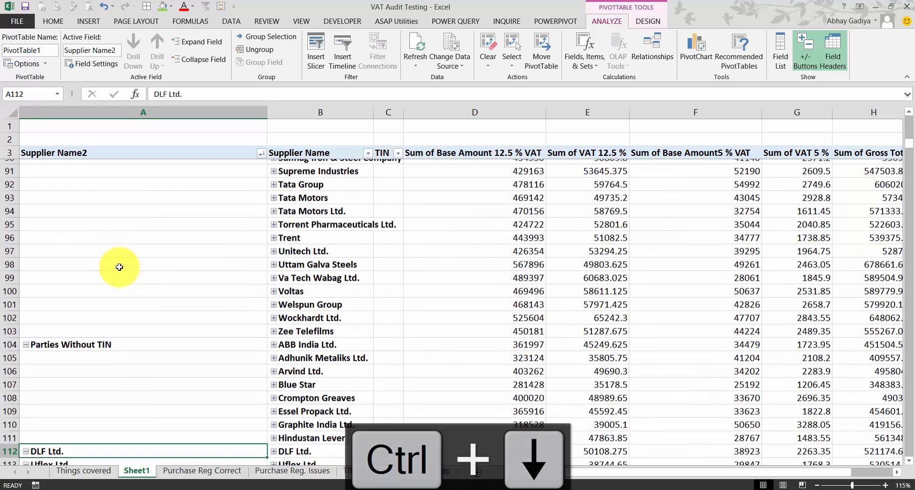
{"action": "key", "text": "ctrl+shift+Down"}
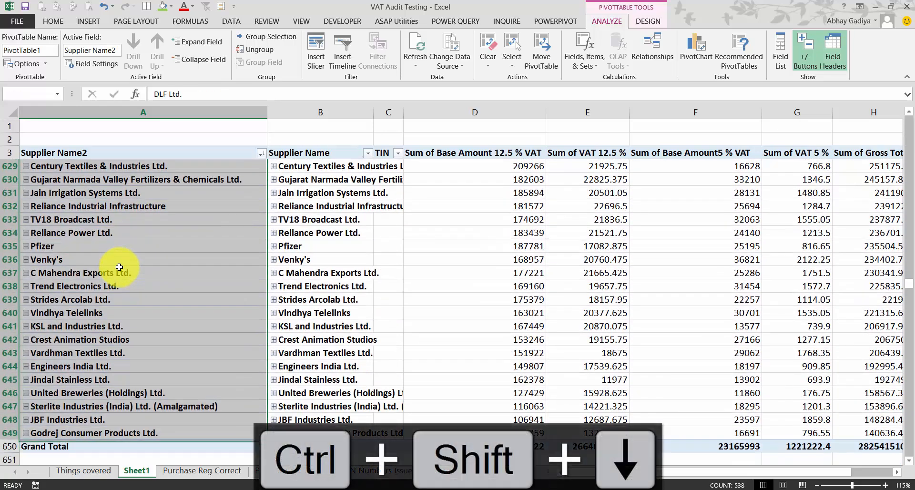
{"action": "right_click", "coordinate": [85, 253]}
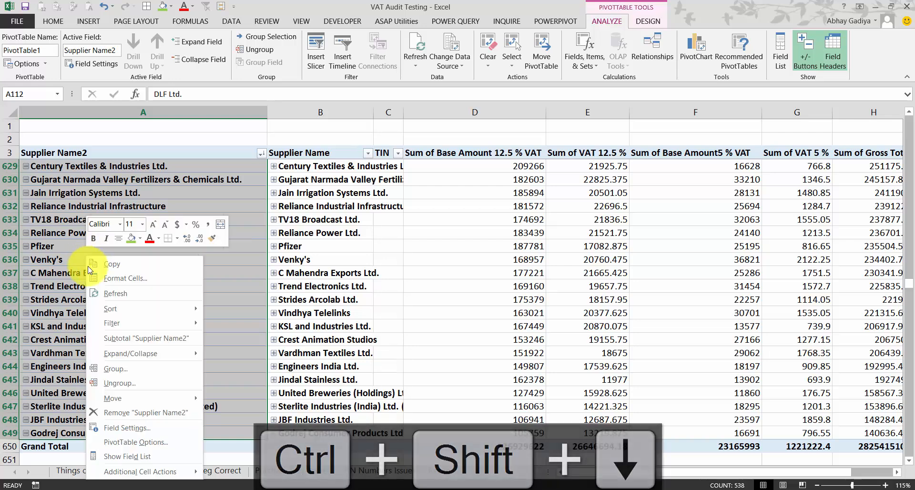
{"action": "left_click", "coordinate": [120, 375]}
- Rename the new group of remaining suppliers as Other Parties
{"action": "left_click", "coordinate": [96, 290]}
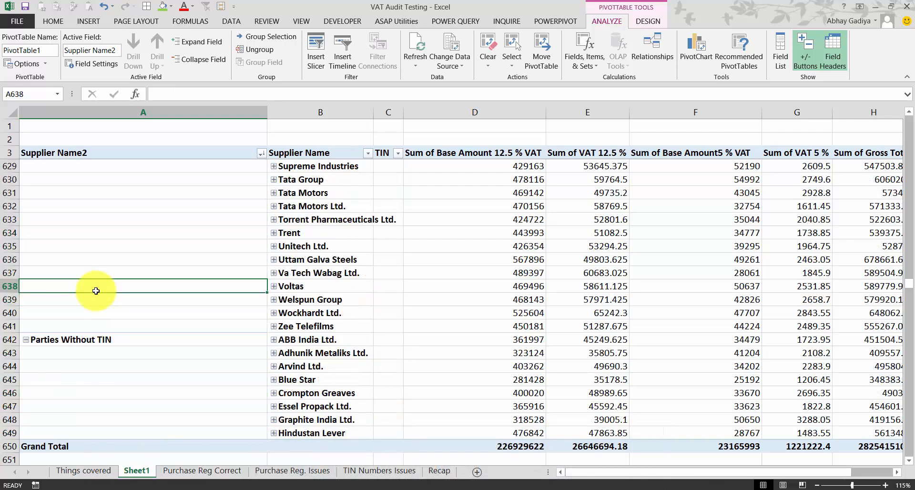
{"action": "key", "text": "ctrl+Up"}
{"action": "key", "text": "ctrl+Up"}
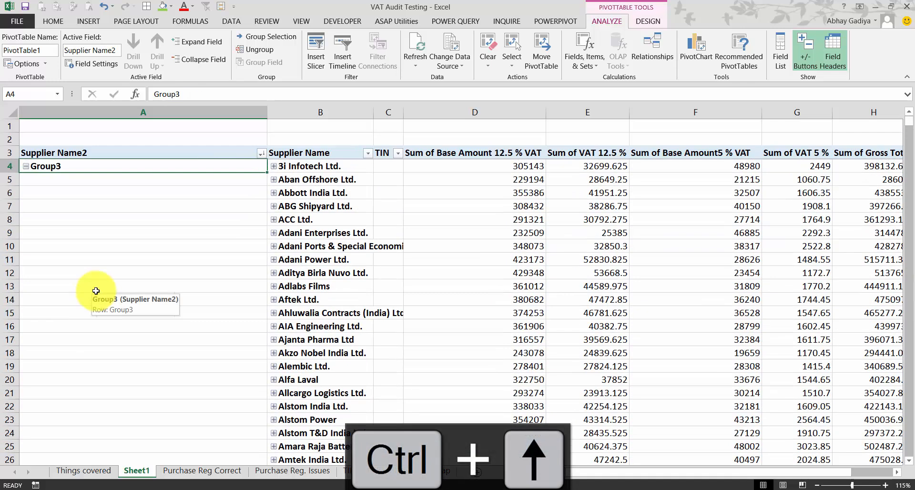
{"action": "type", "text": "Other Part"}
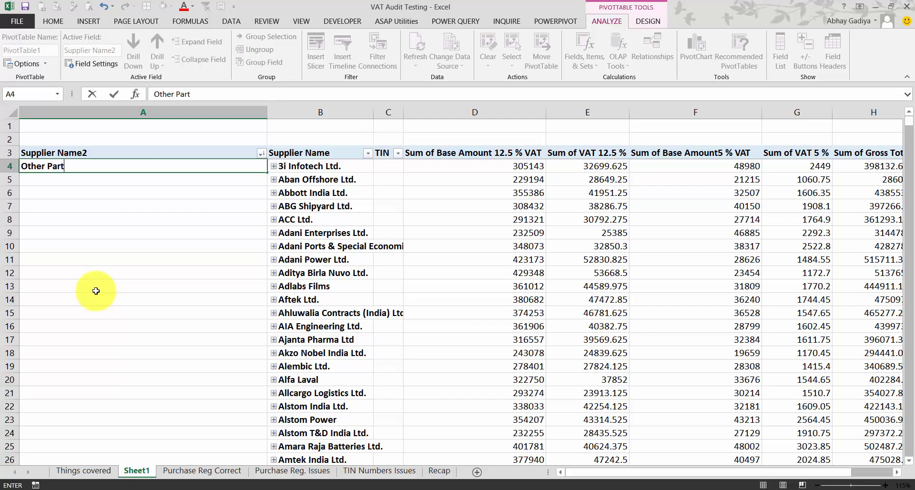
{"action": "type", "text": "ies"}
{"action": "key", "text": "Return"}
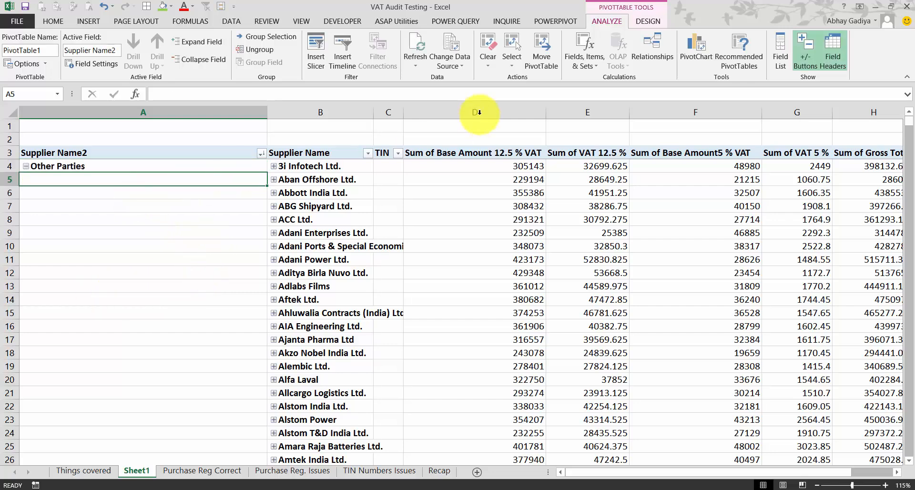
- Collapse the whole Supplier Name2 field to its three groups and fit column A's width to its contents
{"action": "left_click", "coordinate": [648, 21]}
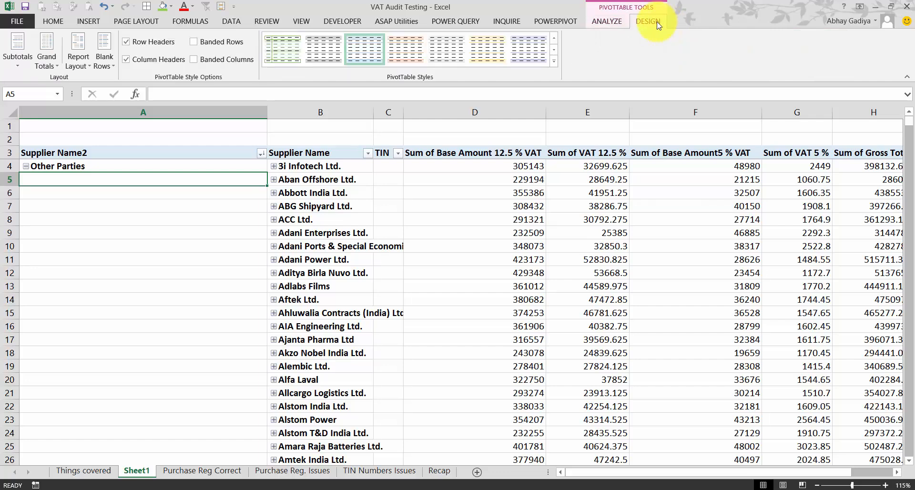
{"action": "left_click", "coordinate": [606, 21]}
{"action": "left_click", "coordinate": [192, 66]}
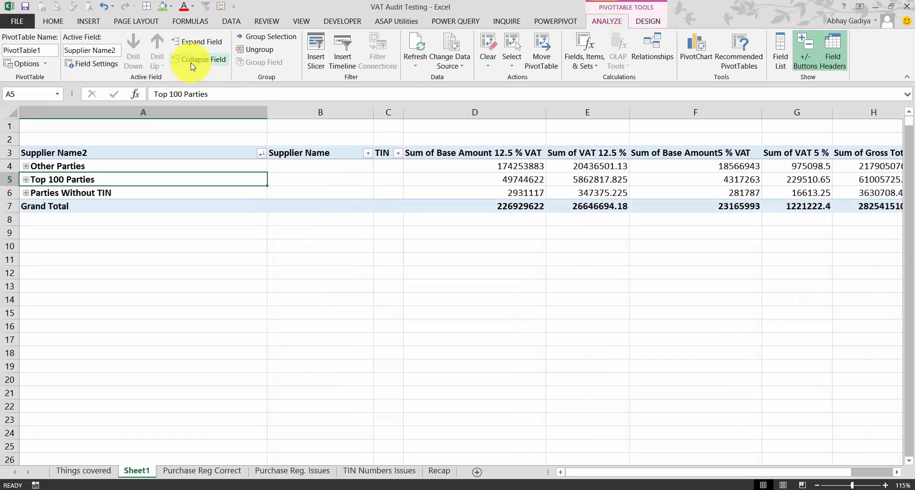
{"action": "left_click_drag", "start_coordinate": [266, 112], "coordinate": [263, 112]}
{"action": "double_click", "coordinate": [263, 112]}
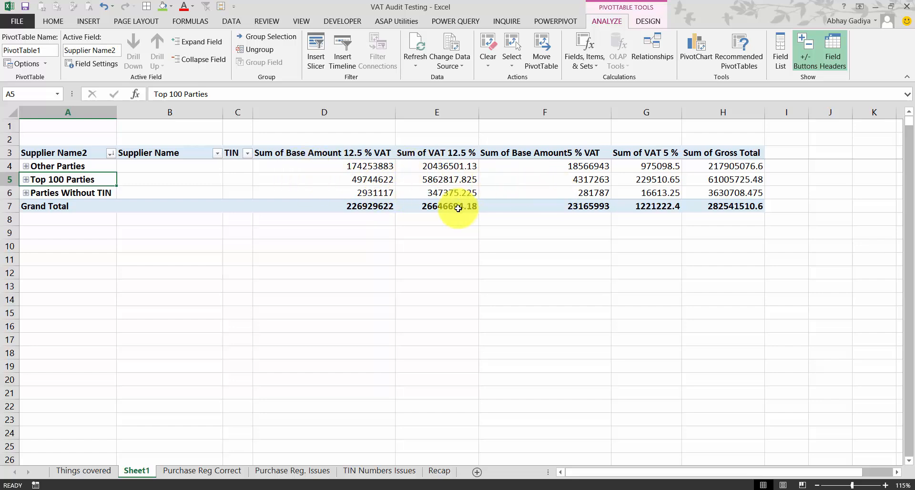
- Format the Sum of Base Amount 12.5 % VAT values as Accounting with 0 decimal places and no currency symbol
{"action": "right_click", "coordinate": [349, 152]}
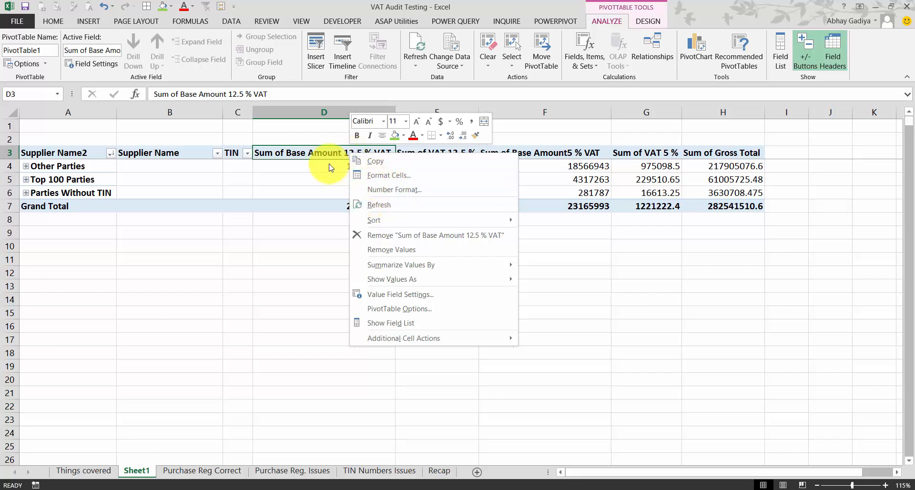
{"action": "left_click", "coordinate": [389, 175]}
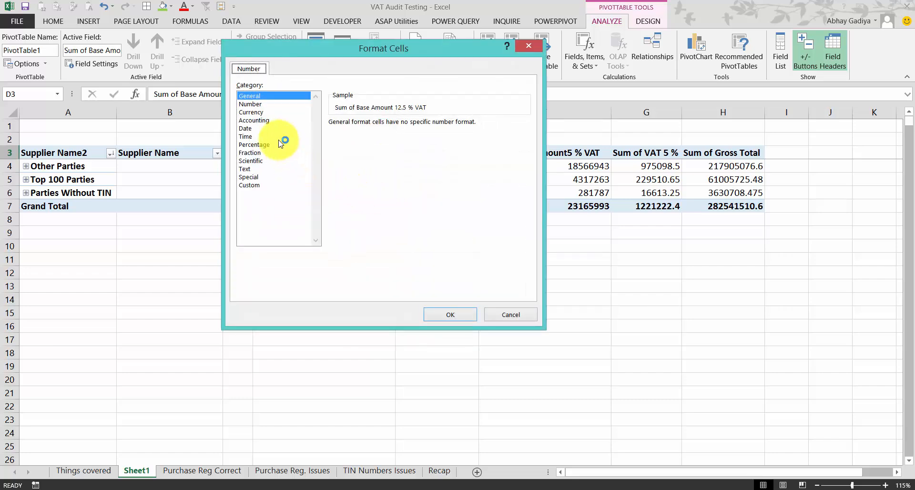
{"action": "left_click", "coordinate": [266, 120]}
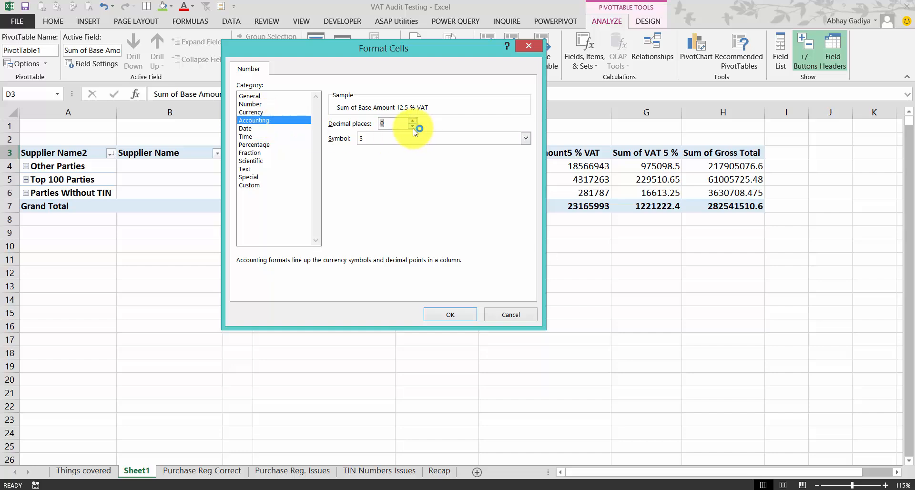
{"action": "left_click", "coordinate": [395, 138]}
{"action": "left_click", "coordinate": [378, 148]}
{"action": "left_click", "coordinate": [458, 314]}
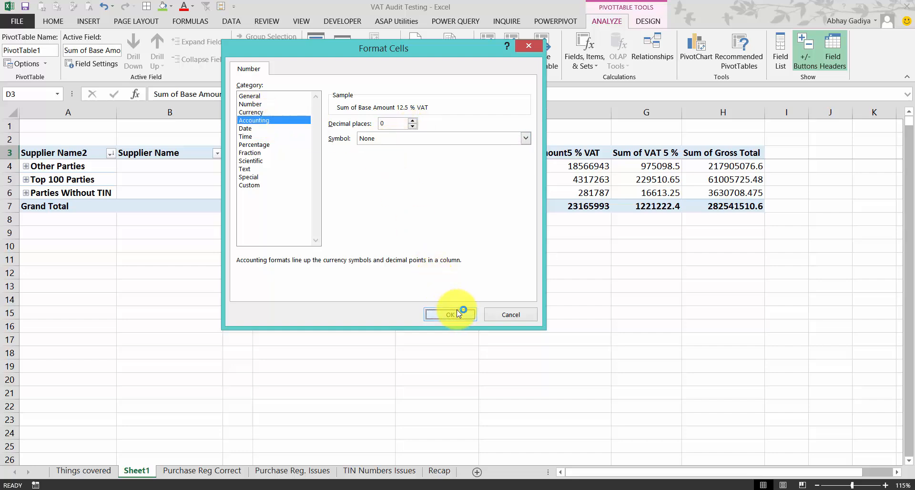
- Format the Sum of VAT 12.5 % values as Accounting with 0 decimal places and no currency symbol
{"action": "left_click", "coordinate": [431, 153]}
{"action": "right_click", "coordinate": [434, 153]}
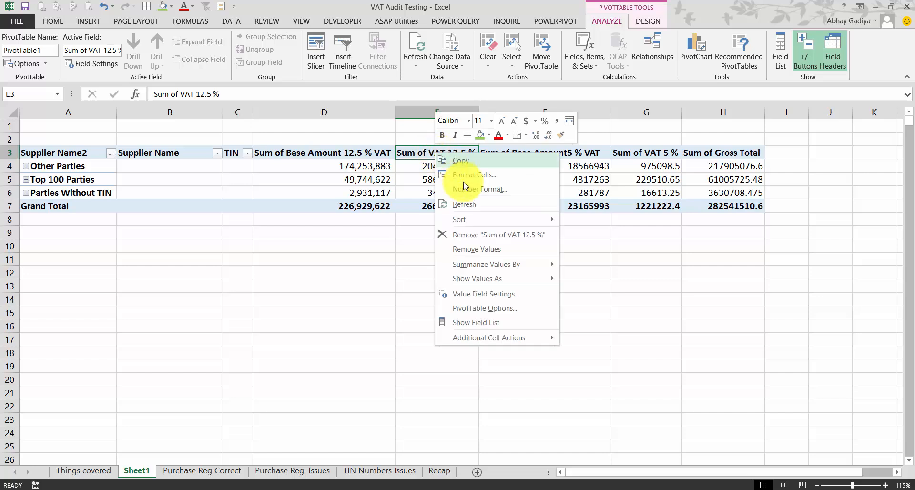
{"action": "left_click", "coordinate": [465, 189]}
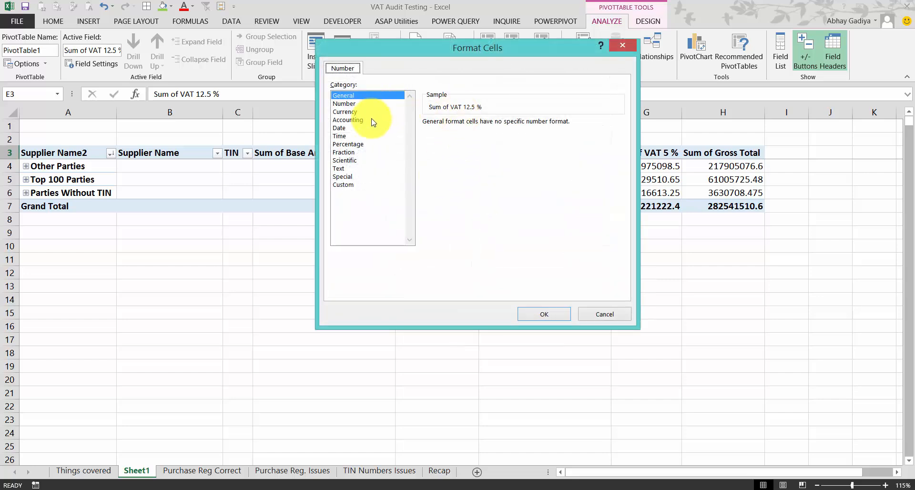
{"action": "left_click", "coordinate": [373, 121]}
{"action": "left_click", "coordinate": [489, 138]}
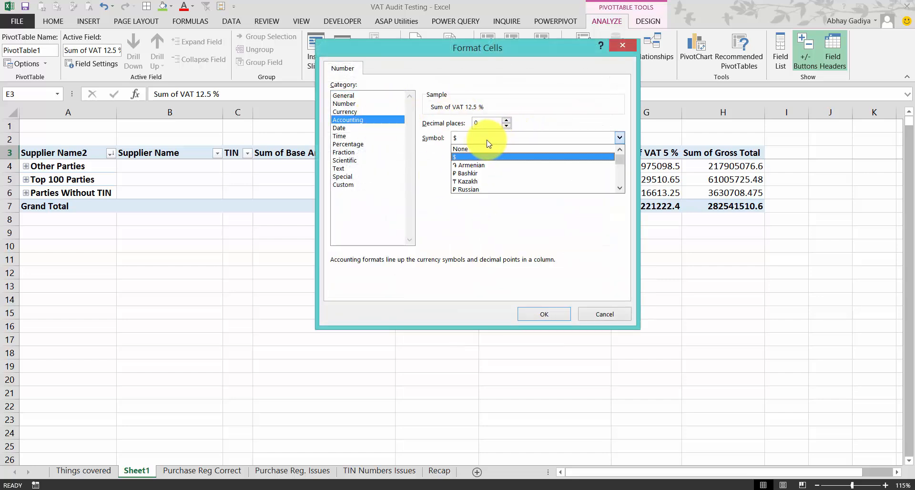
{"action": "left_click", "coordinate": [477, 146]}
{"action": "left_click", "coordinate": [541, 314]}
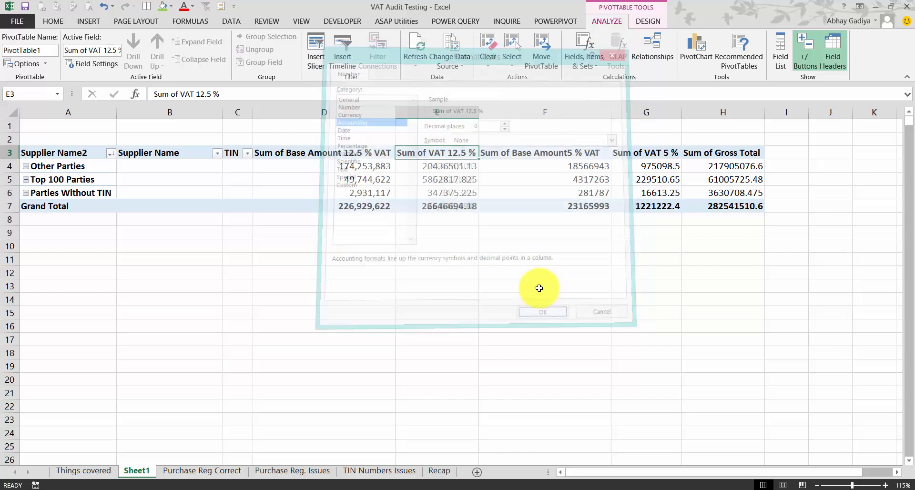
- Format the Sum of Base Amount5 % VAT values as Accounting with 0 decimal places and no currency symbol
{"action": "left_click", "coordinate": [521, 153]}
{"action": "right_click", "coordinate": [523, 153]}
{"action": "left_click", "coordinate": [568, 194]}
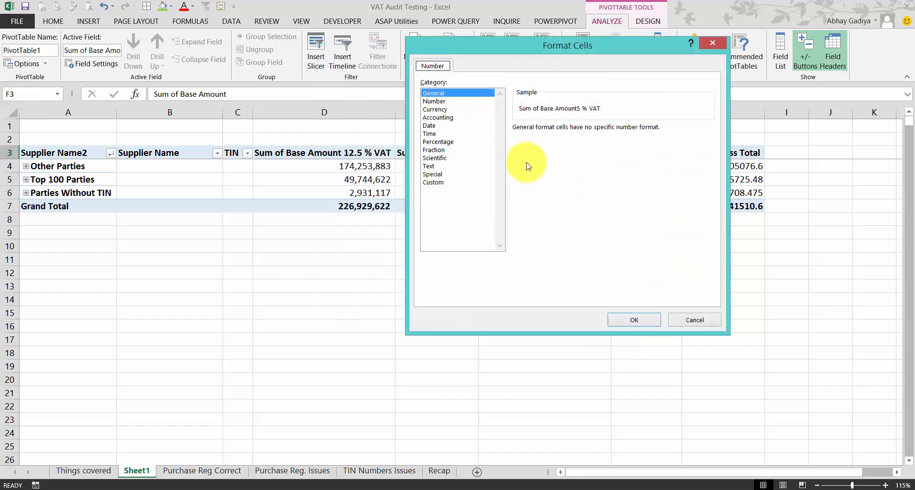
{"action": "left_click", "coordinate": [448, 117]}
{"action": "left_click", "coordinate": [596, 132]}
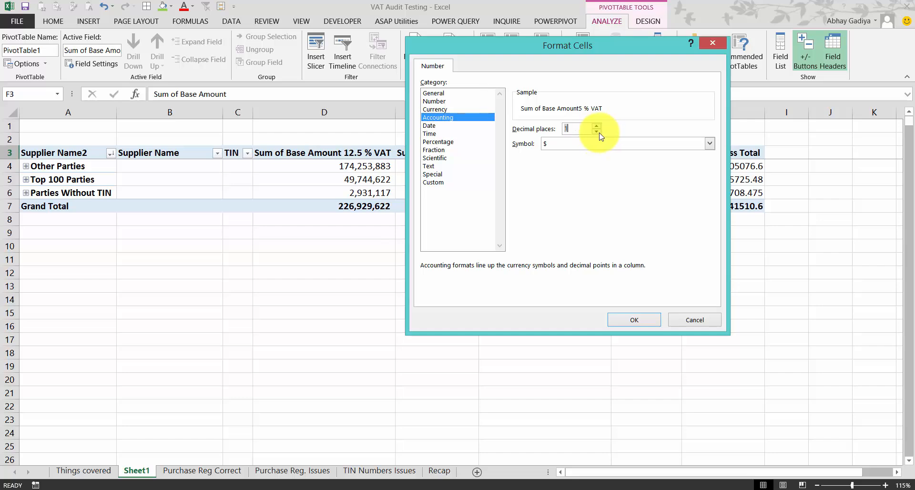
{"action": "left_click", "coordinate": [595, 145]}
{"action": "left_click", "coordinate": [561, 153]}
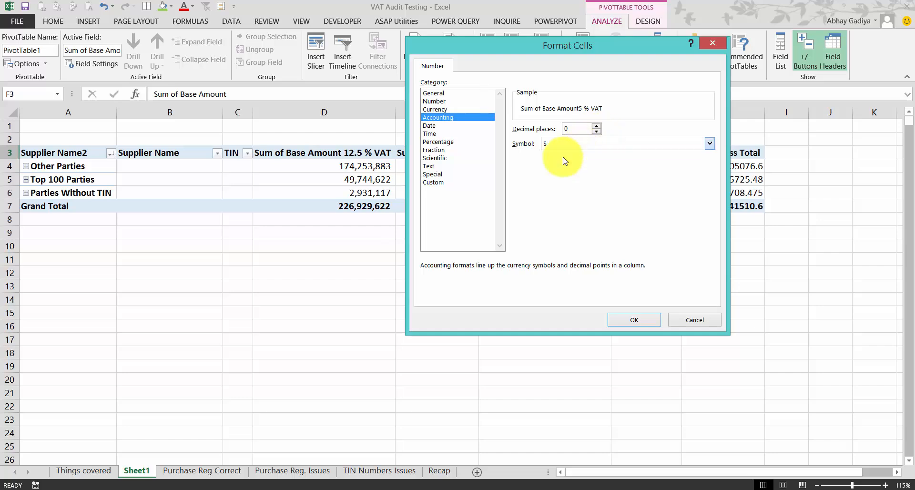
{"action": "left_click", "coordinate": [632, 320]}
- Format the Sum of VAT 5 % values as Accounting with 0 decimal places and no currency symbol
{"action": "left_click", "coordinate": [645, 151]}
{"action": "right_click", "coordinate": [645, 152]}
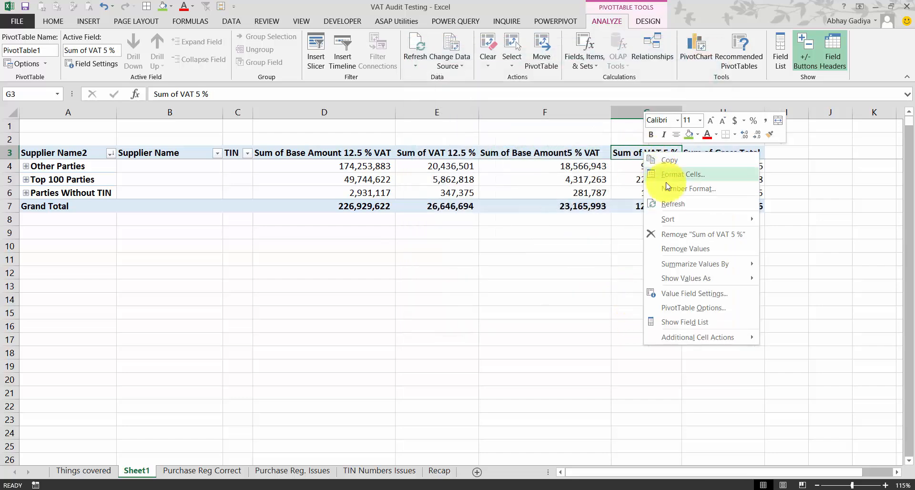
{"action": "left_click", "coordinate": [671, 194]}
{"action": "left_click", "coordinate": [540, 118]}
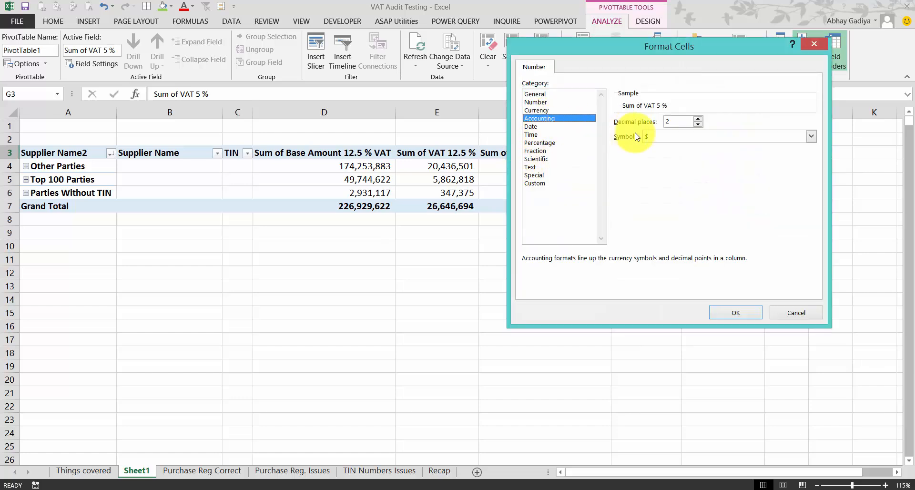
{"action": "left_click", "coordinate": [670, 136]}
{"action": "left_click", "coordinate": [668, 144]}
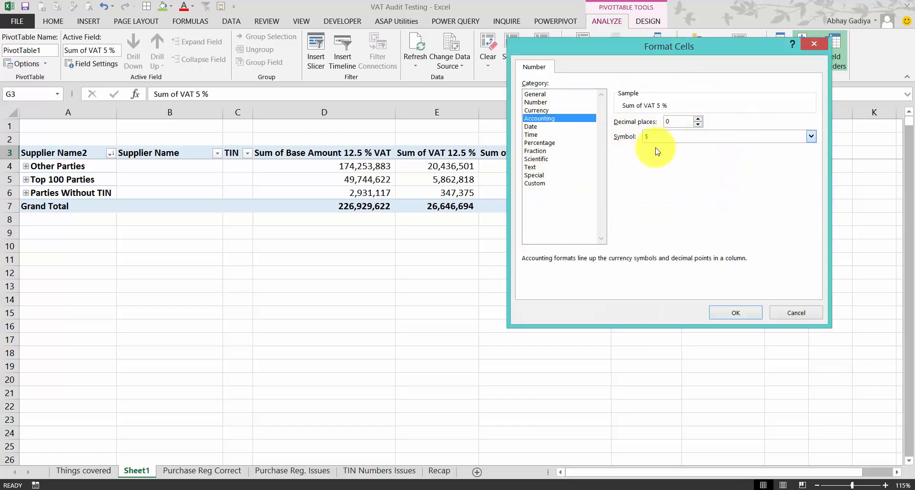
{"action": "left_click", "coordinate": [729, 313]}
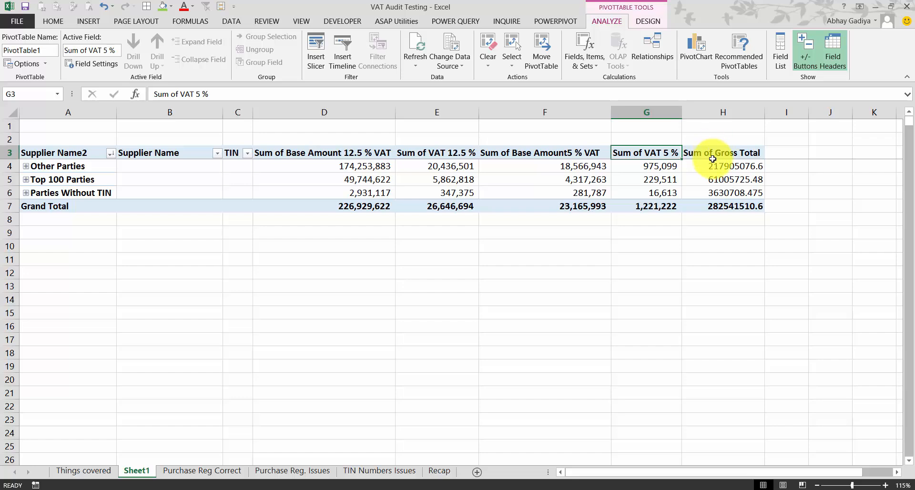
- Format the Sum of Gross Total values as Accounting with 0 decimal places and no currency symbol
{"action": "left_click", "coordinate": [713, 158]}
{"action": "right_click", "coordinate": [712, 158]}
{"action": "left_click", "coordinate": [744, 202]}
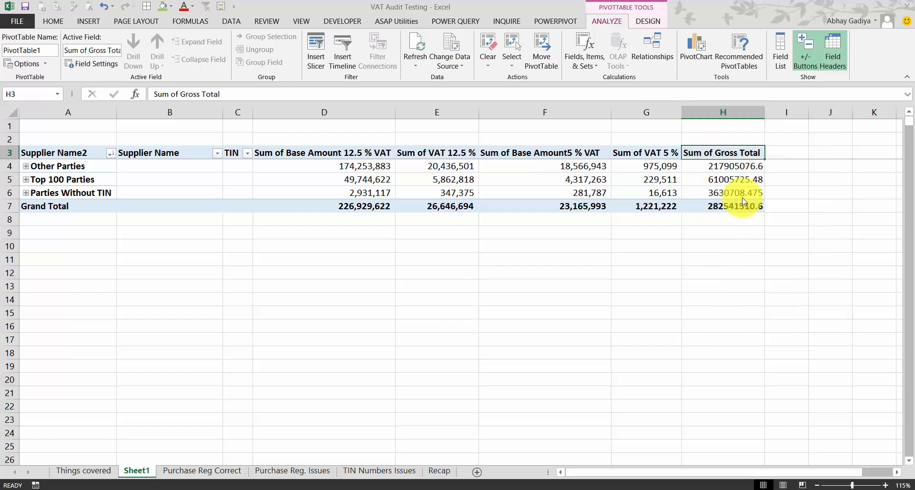
{"action": "left_click", "coordinate": [628, 126]}
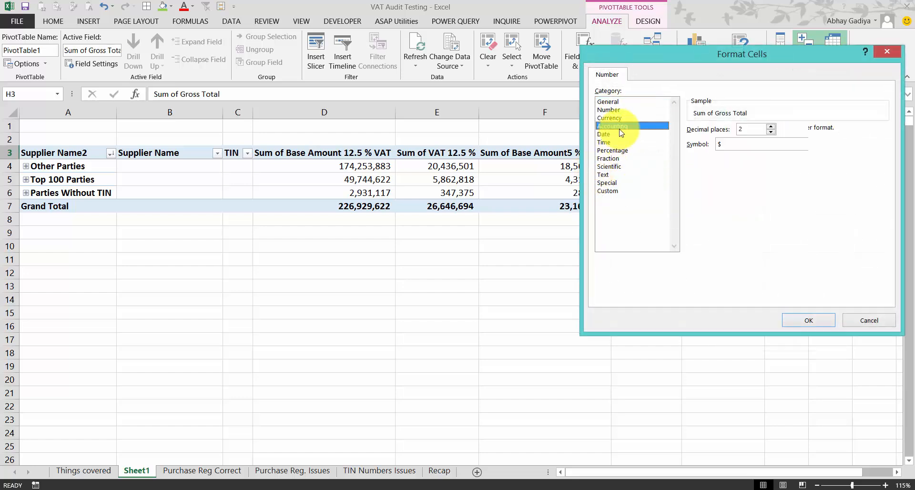
{"action": "left_click", "coordinate": [752, 143]}
{"action": "left_click", "coordinate": [744, 155]}
{"action": "left_click", "coordinate": [803, 316]}
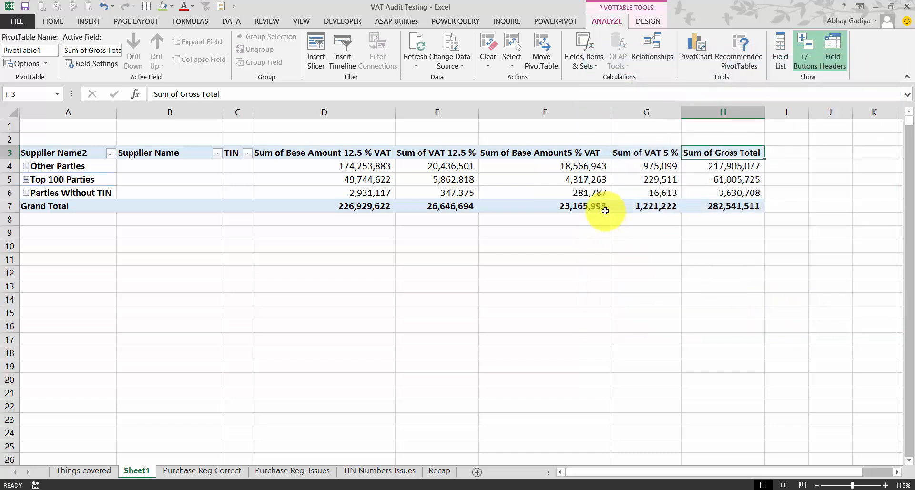
- Highlight the 12.5 % and 5 % Base Amount columns of the PivotTable together
{"action": "left_click", "coordinate": [272, 171]}
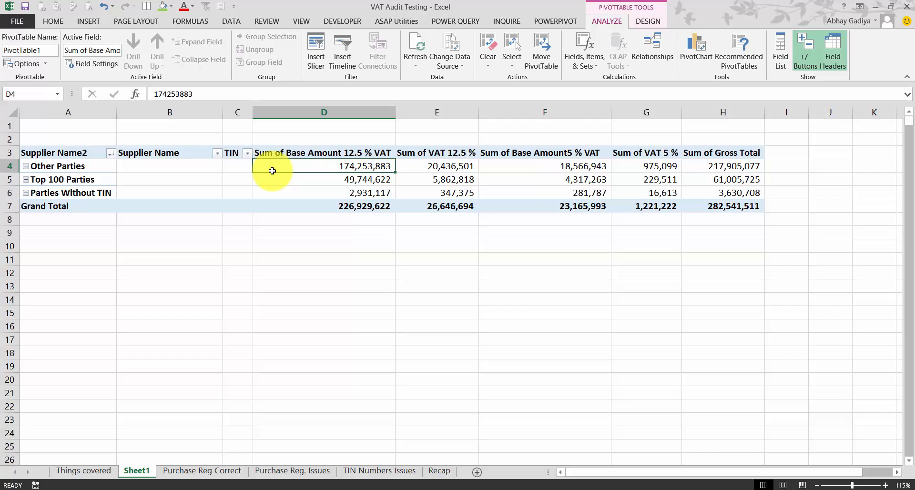
{"action": "left_click", "coordinate": [354, 150]}
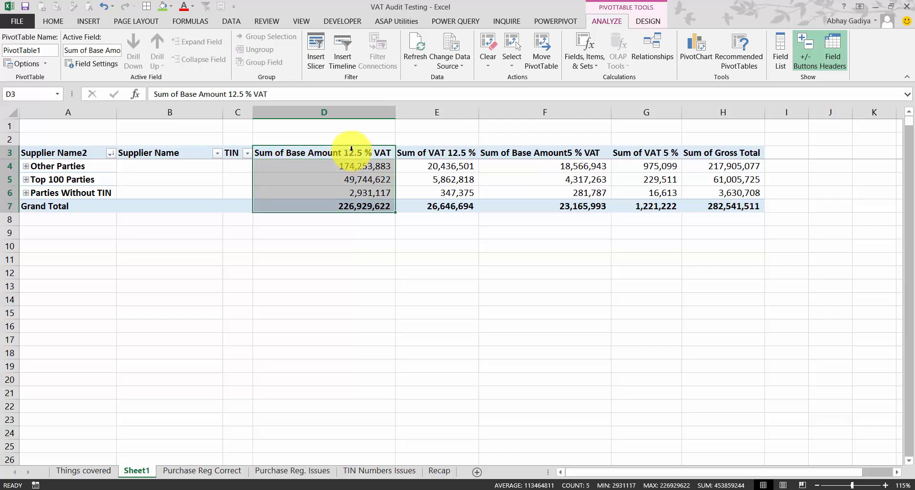
{"action": "left_click", "coordinate": [525, 149], "text": "ctrl"}
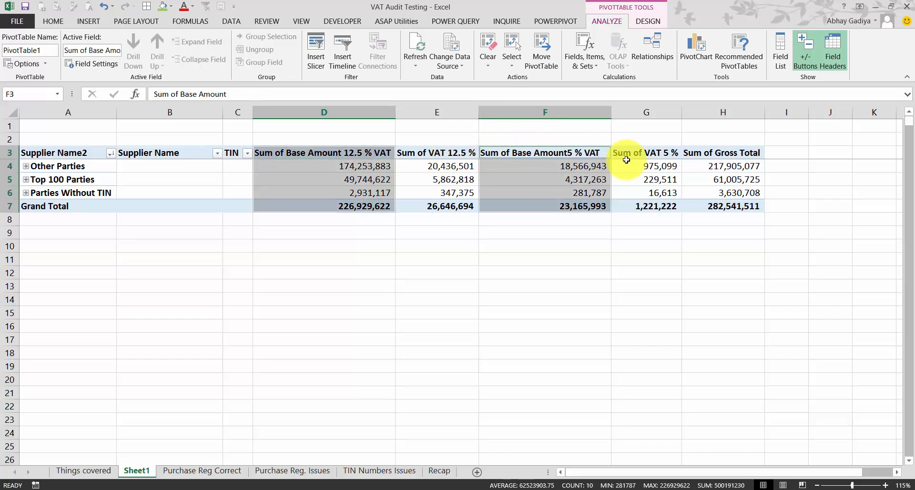
- Start a calculated field named VAT Amount whose formula begins with 'Base Amount 12.5 % VAT' +
{"action": "left_click", "coordinate": [641, 178]}
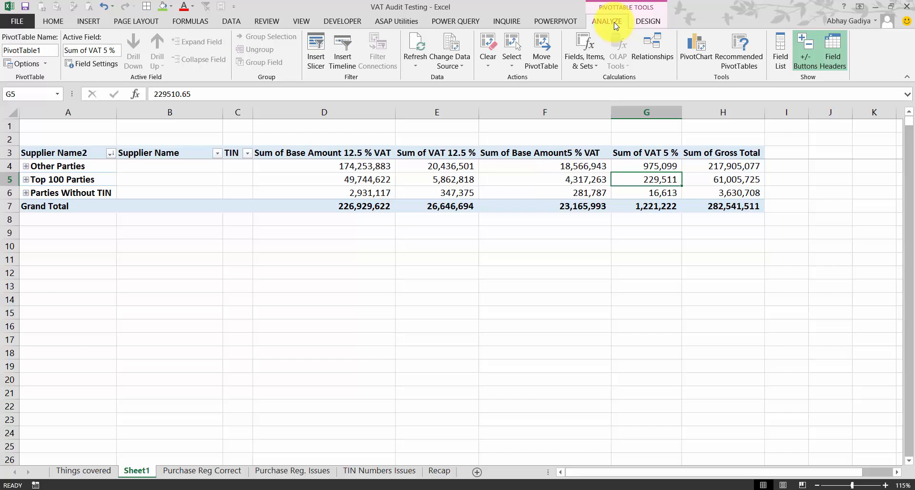
{"action": "left_click", "coordinate": [585, 61]}
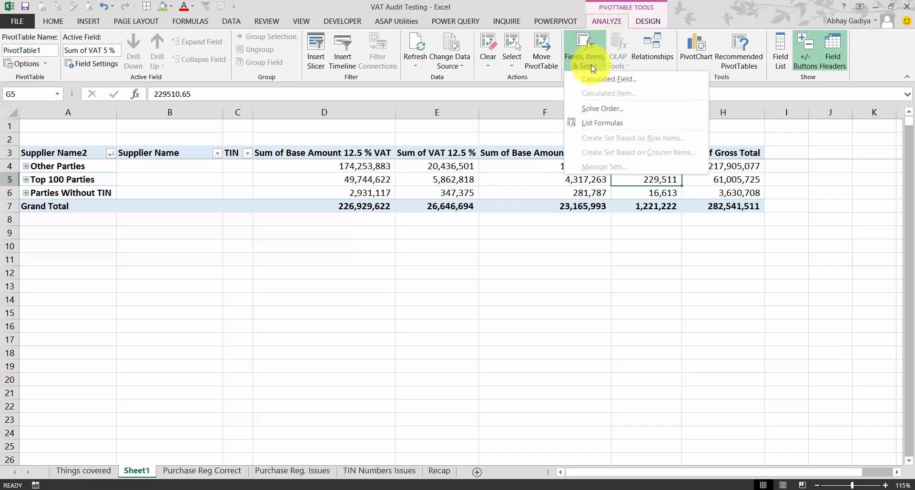
{"action": "left_click", "coordinate": [603, 80]}
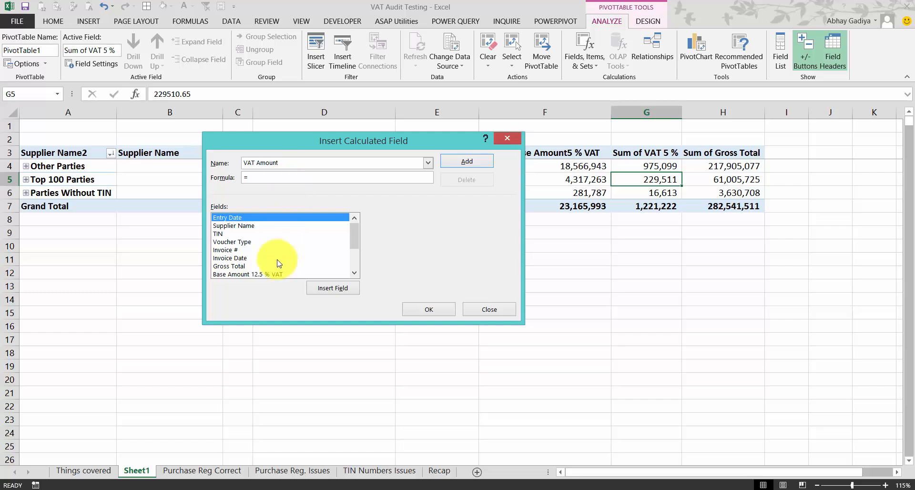
{"action": "left_click", "coordinate": [354, 274]}
{"action": "left_click", "coordinate": [354, 274]}
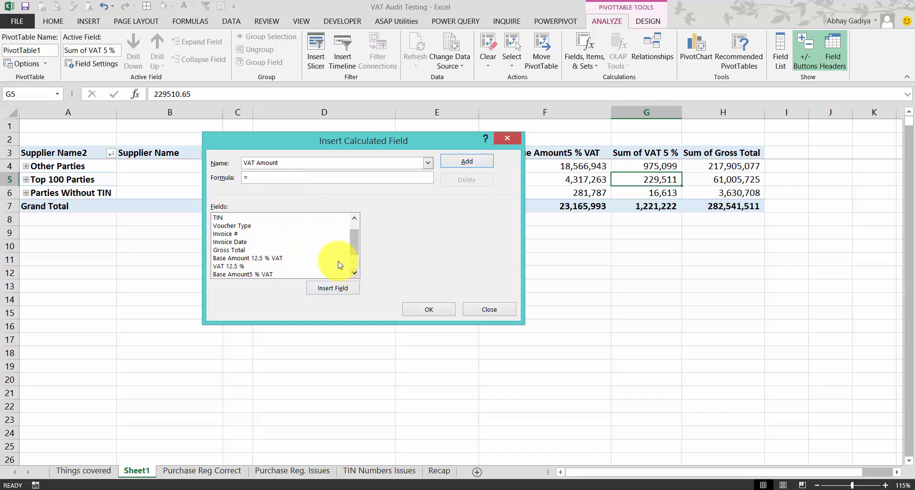
{"action": "left_click", "coordinate": [240, 259]}
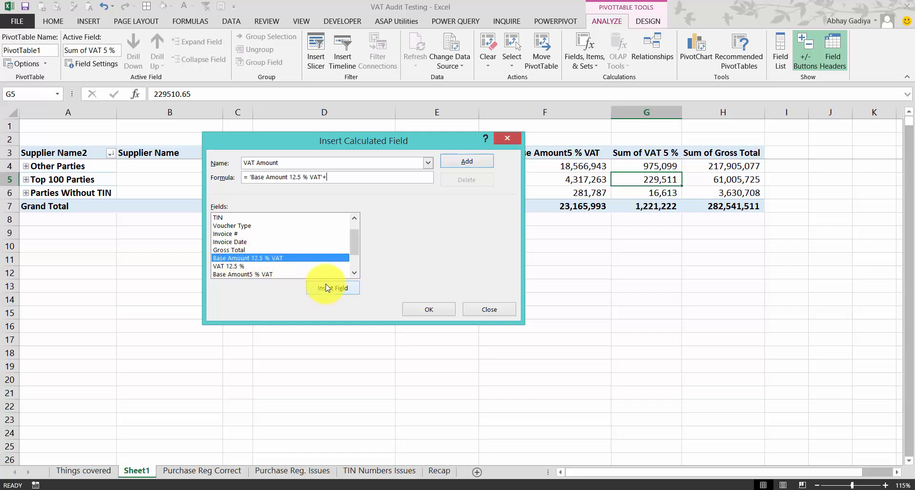
- Complete the VAT Amount formula with the Base Amount5 % VAT field and add the calculated field to the PivotTable
{"action": "left_click", "coordinate": [355, 273]}
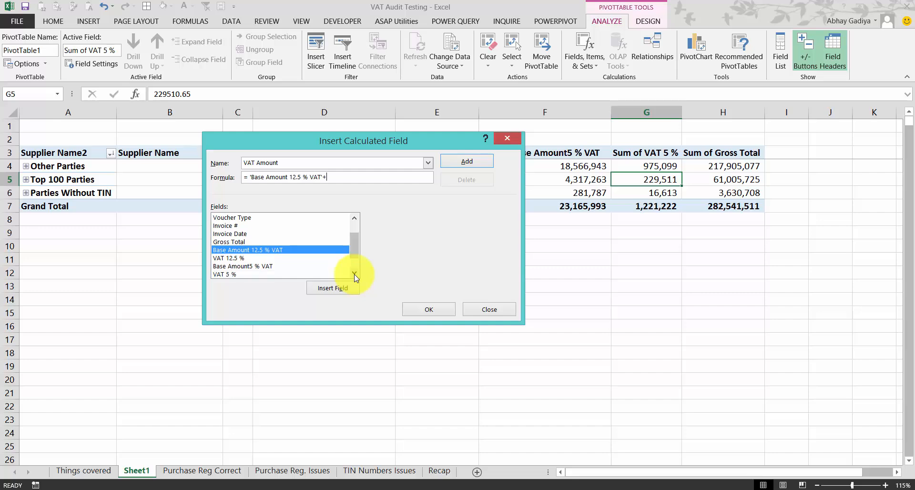
{"action": "left_click", "coordinate": [354, 273]}
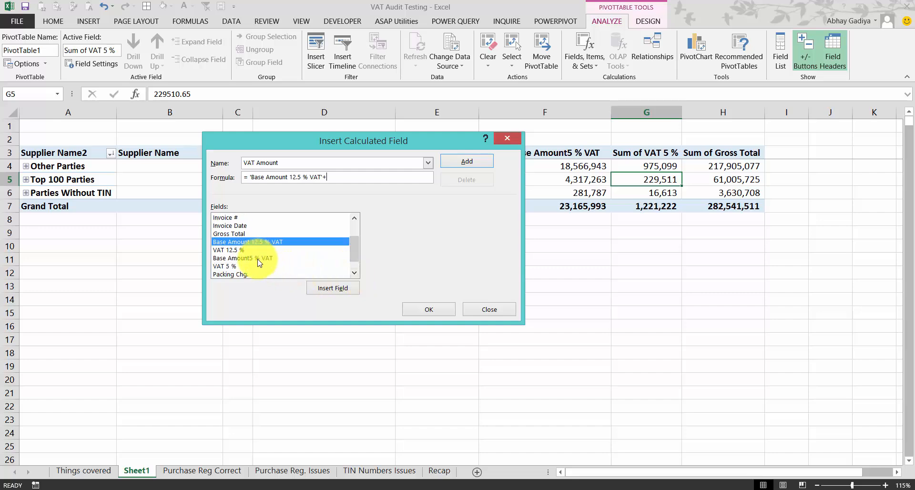
{"action": "left_click_drag", "start_coordinate": [337, 143], "coordinate": [412, 216]}
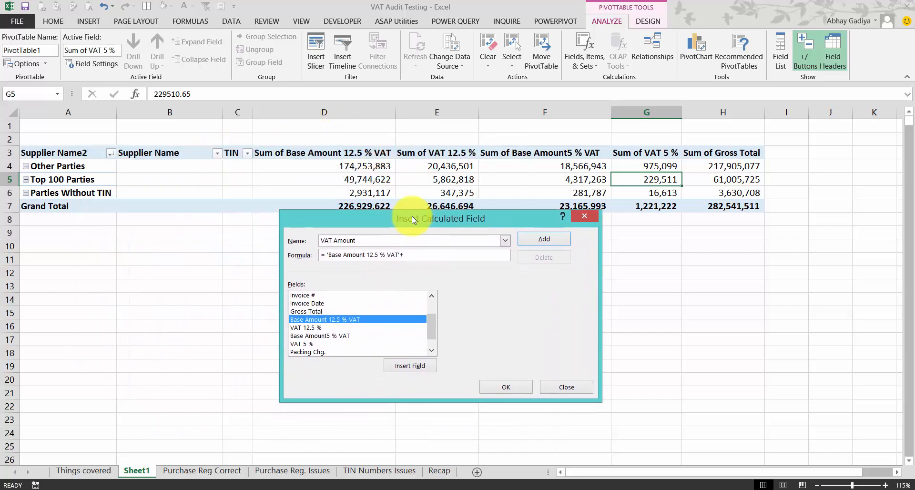
{"action": "left_click", "coordinate": [436, 350]}
{"action": "left_click", "coordinate": [349, 327]}
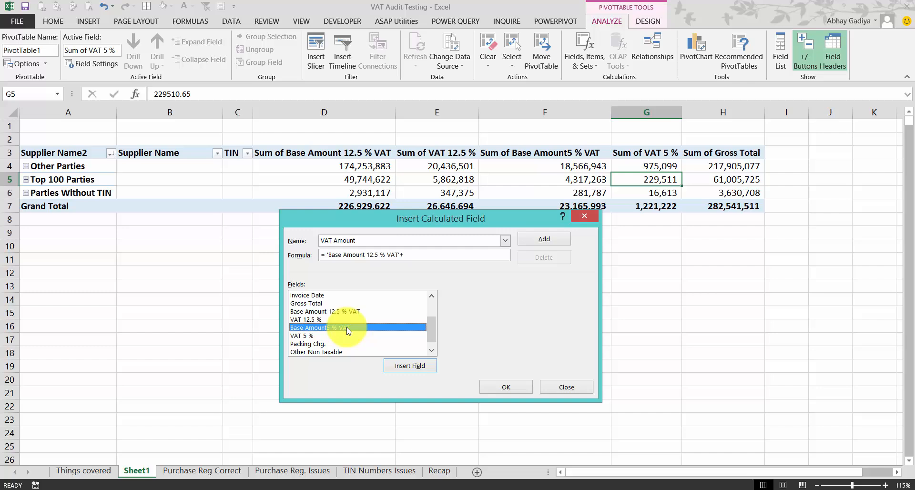
{"action": "left_click", "coordinate": [407, 368]}
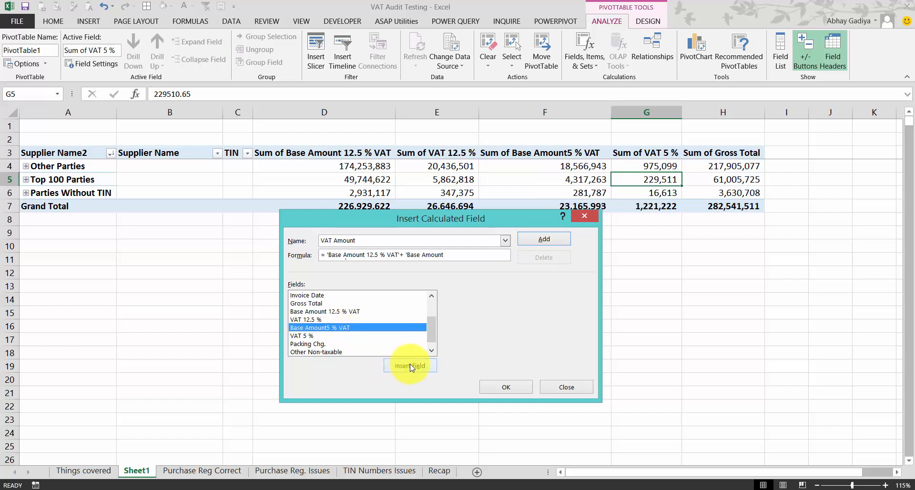
{"action": "left_click", "coordinate": [544, 239]}
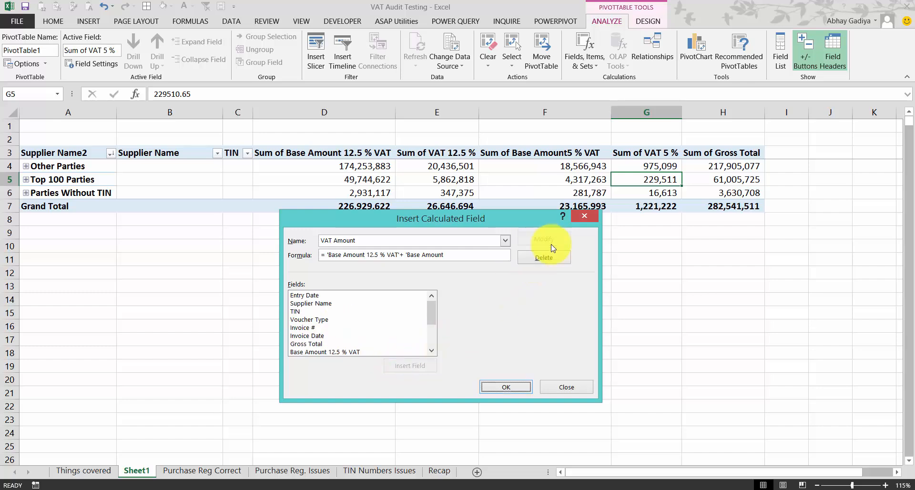
{"action": "left_click", "coordinate": [506, 390]}
- Check the Other Parties VAT Amount against the sum of its 12.5 % and 5 % base amounts
{"action": "left_click", "coordinate": [803, 168]}
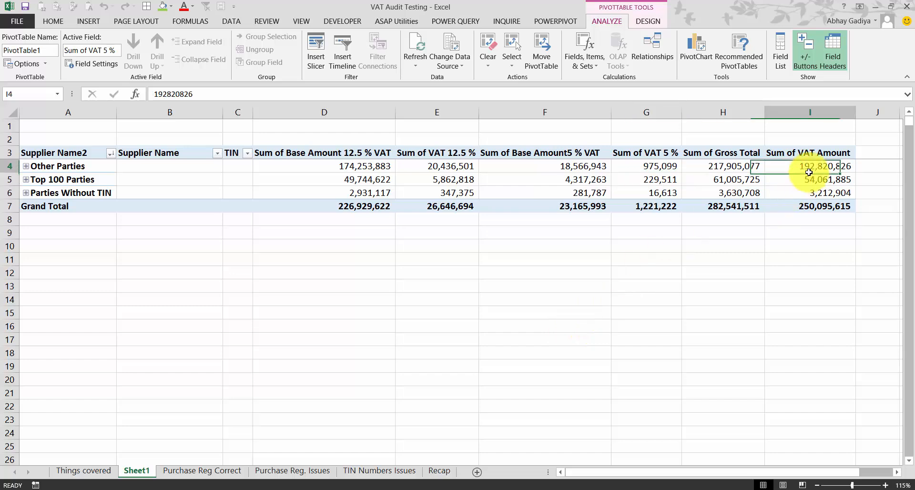
{"action": "left_click", "coordinate": [370, 166]}
{"action": "left_click", "coordinate": [553, 166], "text": "ctrl"}
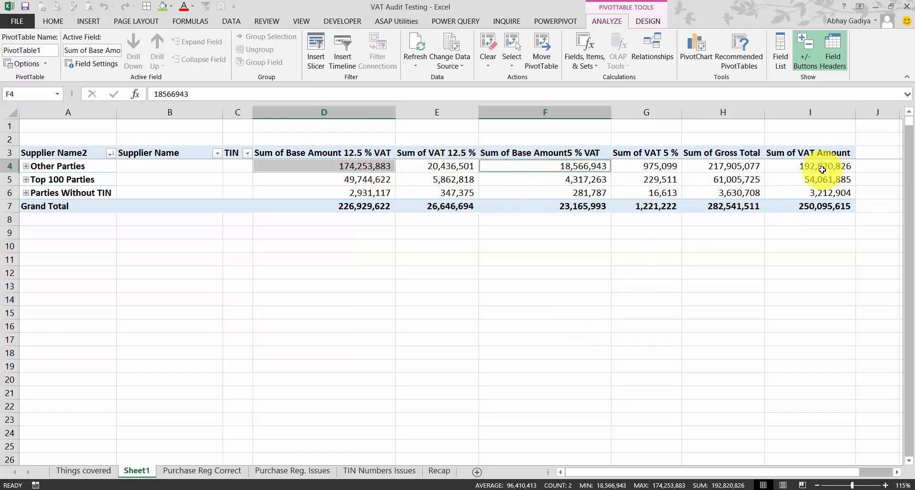
- Add a calculated field named VAT Amount (Tax) with the formula = 'VAT 12.5 %' + 'VAT 5 %'
{"action": "left_click", "coordinate": [441, 153]}
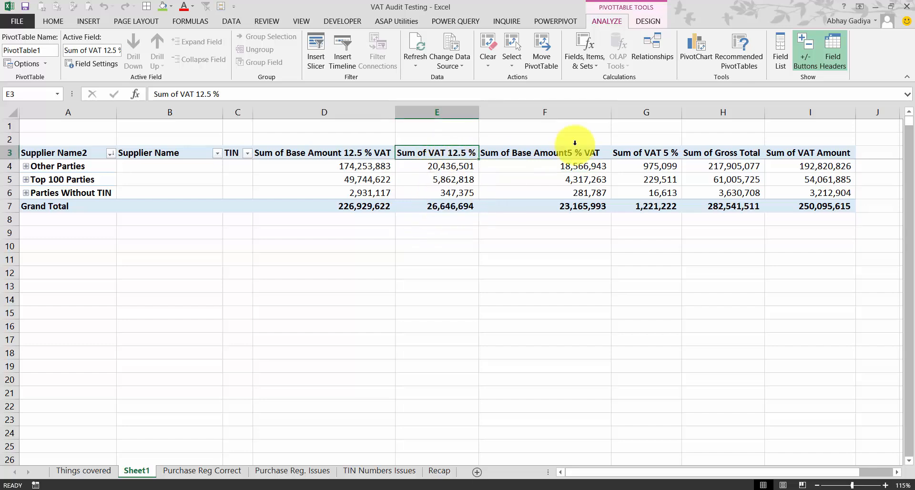
{"action": "left_click", "coordinate": [585, 56]}
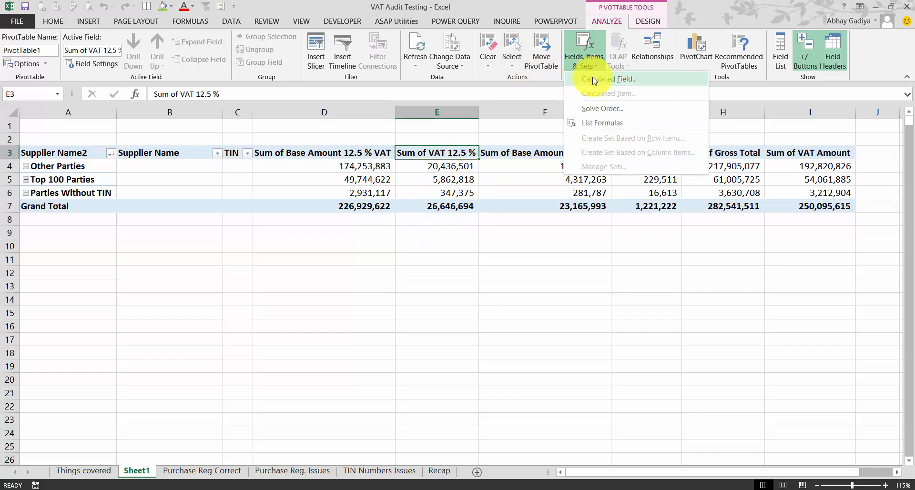
{"action": "left_click", "coordinate": [593, 82]}
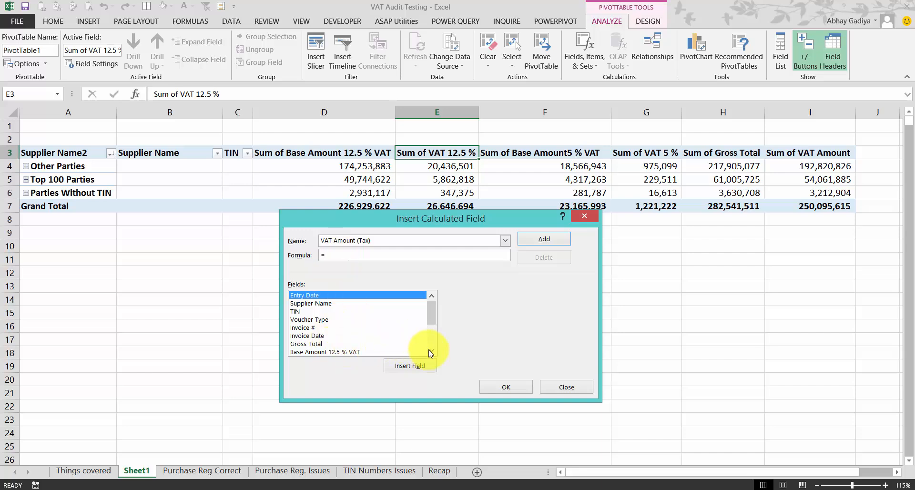
{"action": "scroll", "coordinate": [419, 352], "scroll_direction": "down", "scroll_amount": 2}
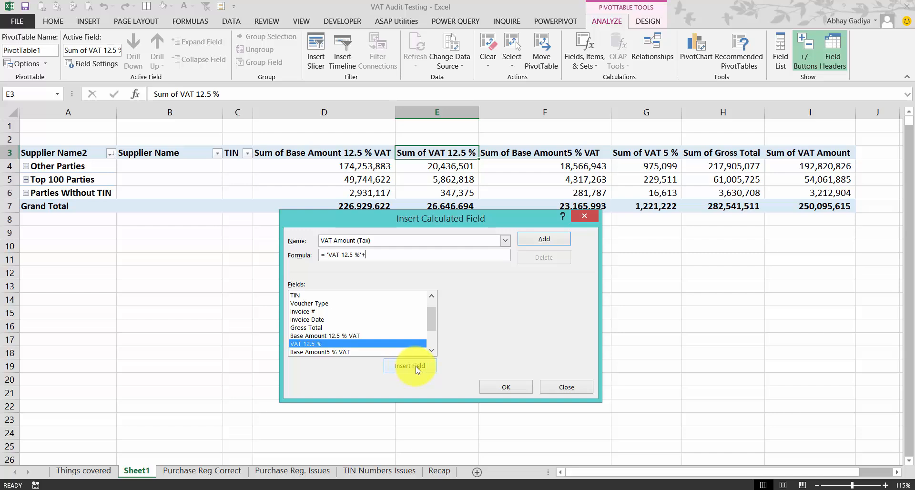
{"action": "scroll", "coordinate": [434, 354], "scroll_direction": "down", "scroll_amount": 3}
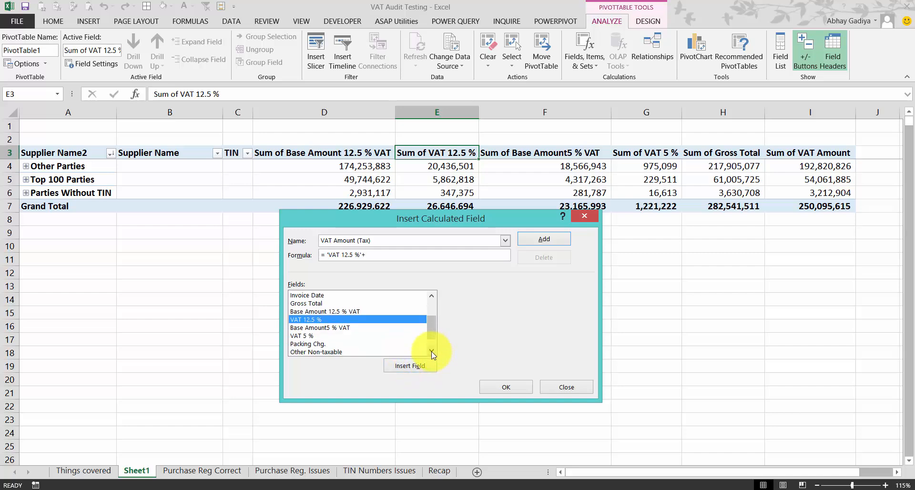
{"action": "left_click", "coordinate": [310, 336]}
{"action": "left_click", "coordinate": [556, 240]}
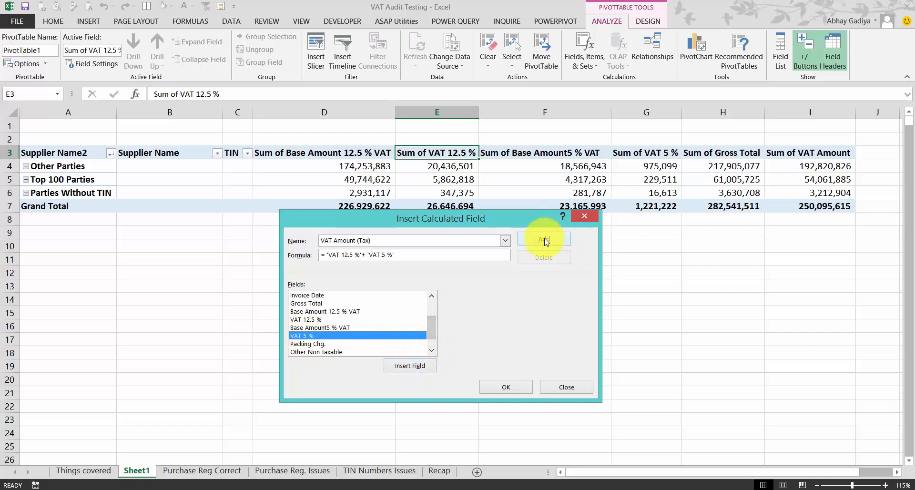
{"action": "left_click", "coordinate": [504, 387]}
- Format the Sum of VAT Amount (Tax) values as Accounting with 0 decimal places and no currency symbol
{"action": "left_click", "coordinate": [778, 177]}
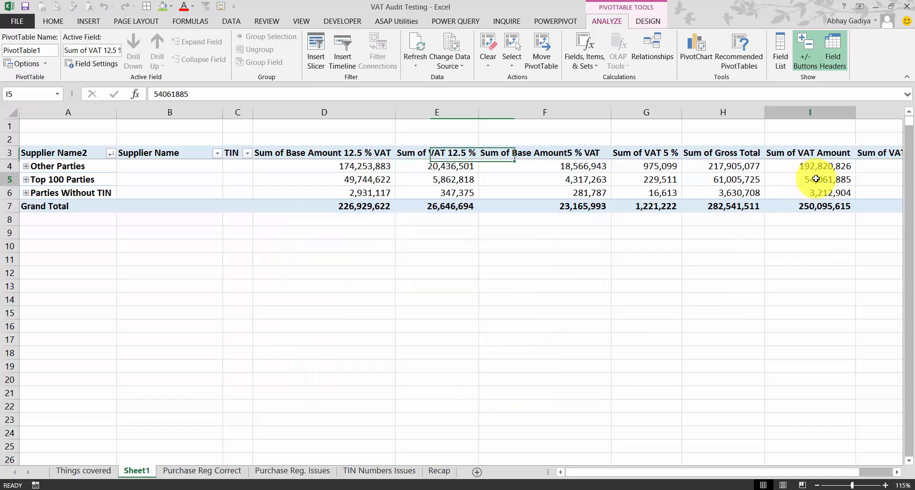
{"action": "key", "text": "Right"}
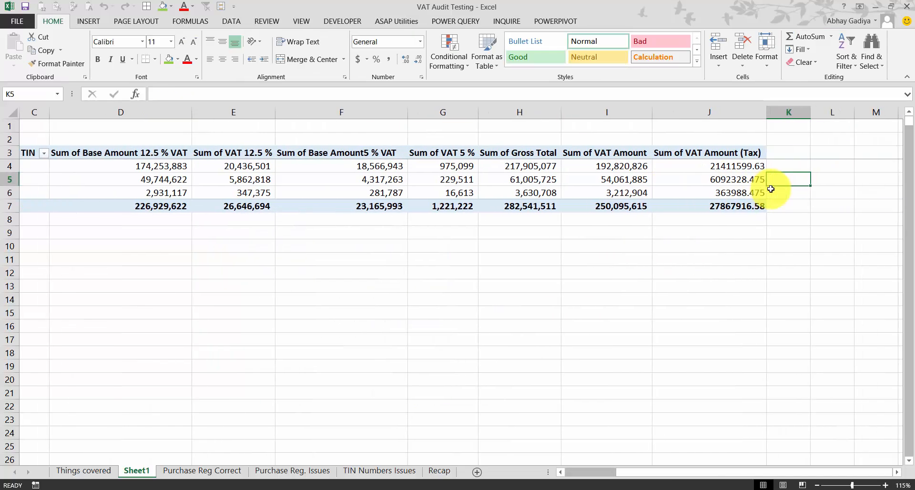
{"action": "right_click", "coordinate": [688, 159]}
{"action": "left_click", "coordinate": [720, 179]}
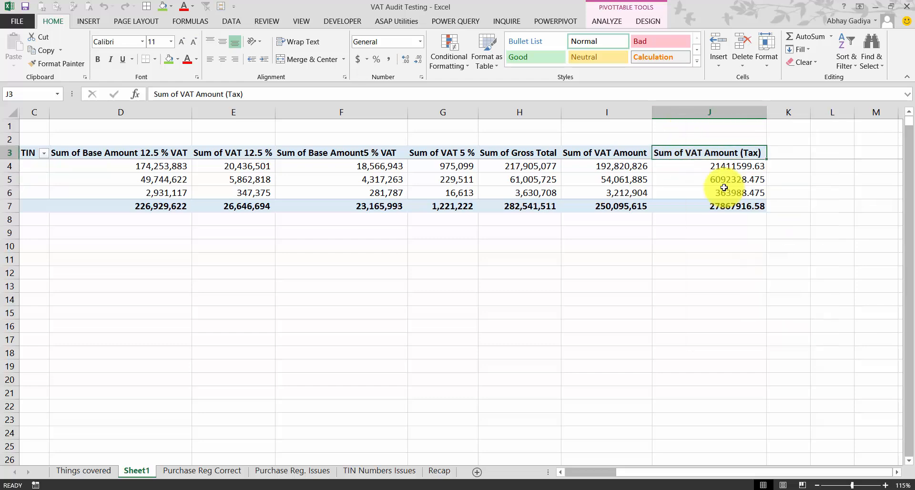
{"action": "left_click", "coordinate": [596, 116]}
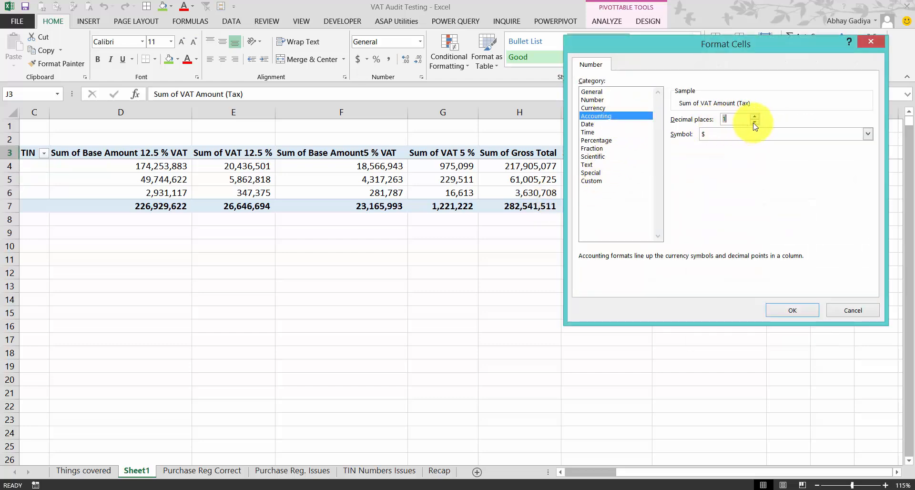
{"action": "left_click", "coordinate": [755, 122]}
{"action": "left_click", "coordinate": [731, 135]}
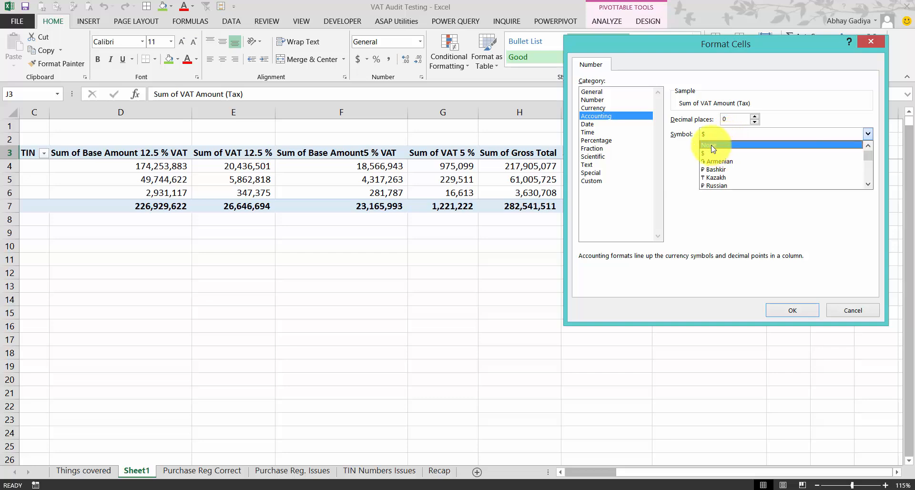
{"action": "left_click", "coordinate": [710, 144]}
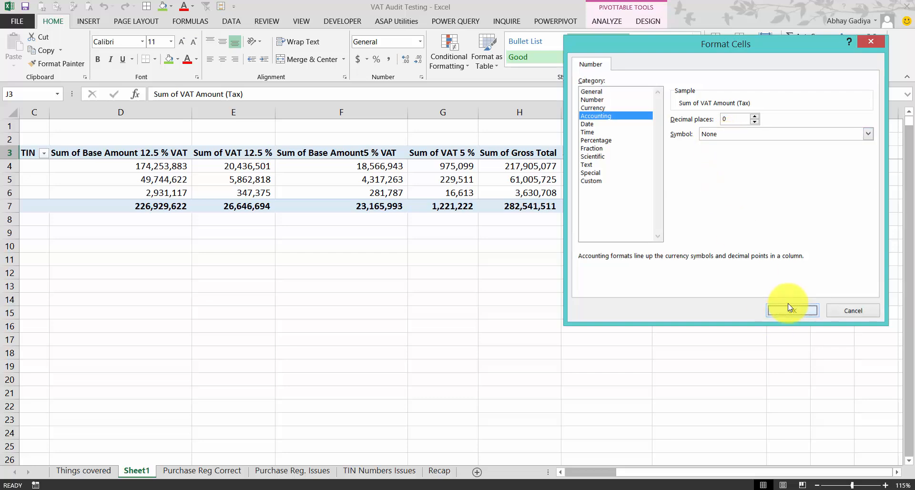
{"action": "left_click", "coordinate": [791, 310]}
- Review the Top 100 Parties row from the Sum of VAT Amount column back to the supplier columns
{"action": "left_click", "coordinate": [595, 180]}
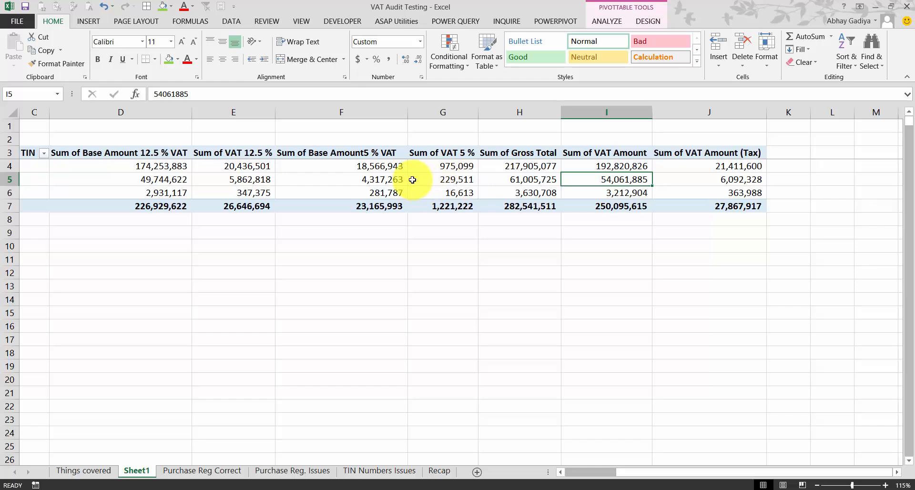
{"action": "key", "text": "Left"}
{"action": "key", "text": "Left"}
{"action": "key", "text": "Left"}
{"action": "key", "text": "Left"}
{"action": "key", "text": "Left"}
{"action": "key", "text": "Left"}
{"action": "key", "text": "Left"}
{"action": "key", "text": "Left"}
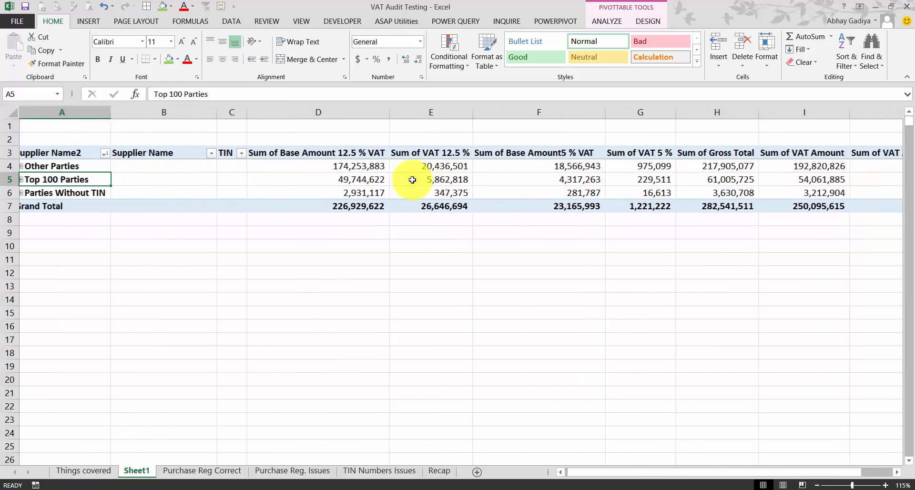
{"action": "key", "text": "Right"}
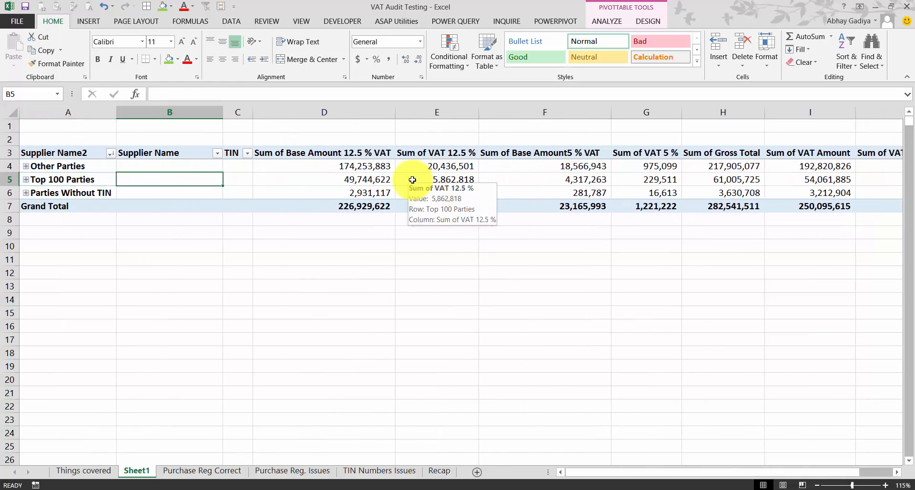
- Fill checklist items 1, including its sub-items, and 2 on the Things covered sheet with green
{"action": "left_click", "coordinate": [91, 471]}
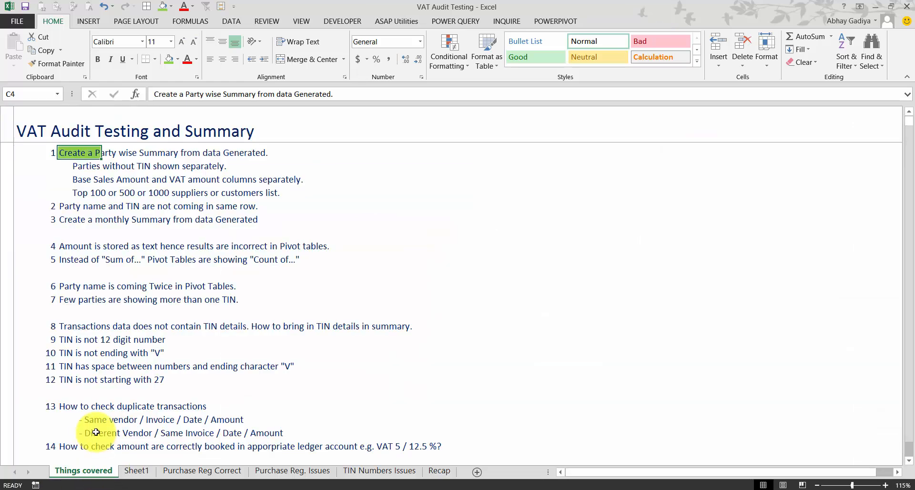
{"action": "left_click_drag", "start_coordinate": [74, 155], "coordinate": [74, 191]}
{"action": "left_click", "coordinate": [168, 60]}
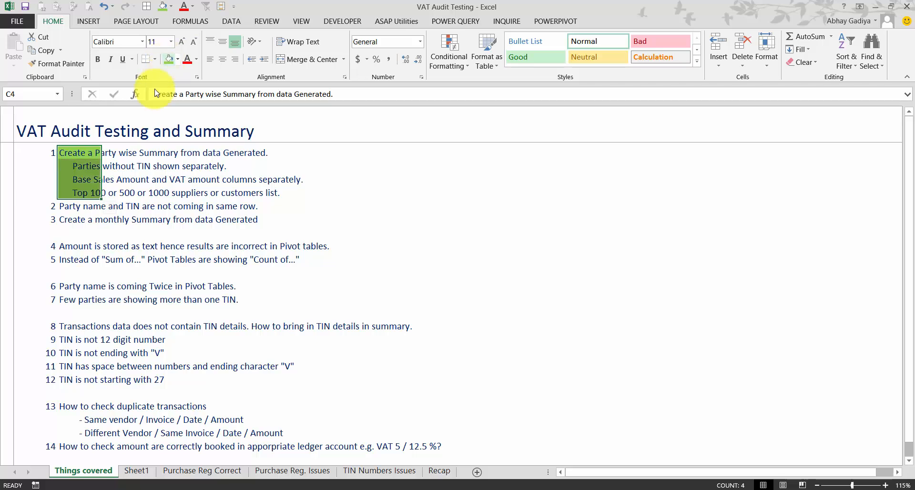
{"action": "left_click", "coordinate": [72, 206]}
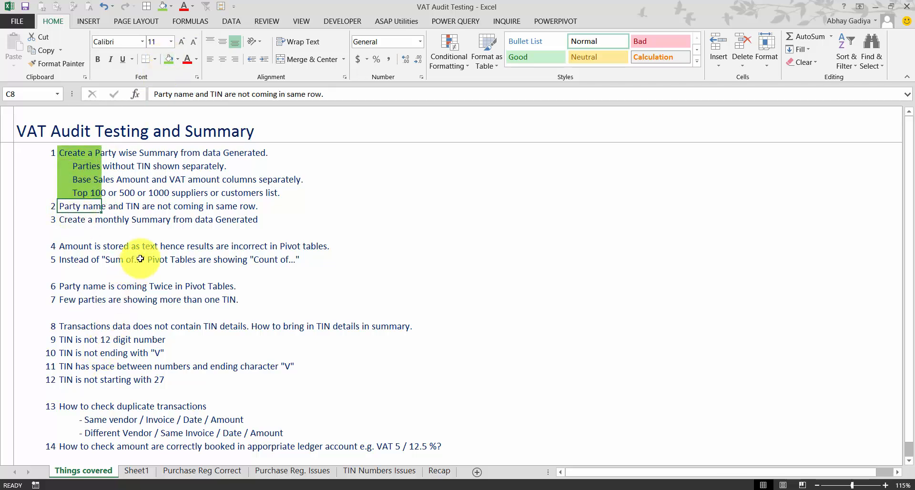
{"action": "left_click", "coordinate": [167, 60]}
- Remove the supplier grouping, Supplier Name and TIN fields from the rows of the Sheet1 PivotTable
{"action": "left_click", "coordinate": [135, 470]}
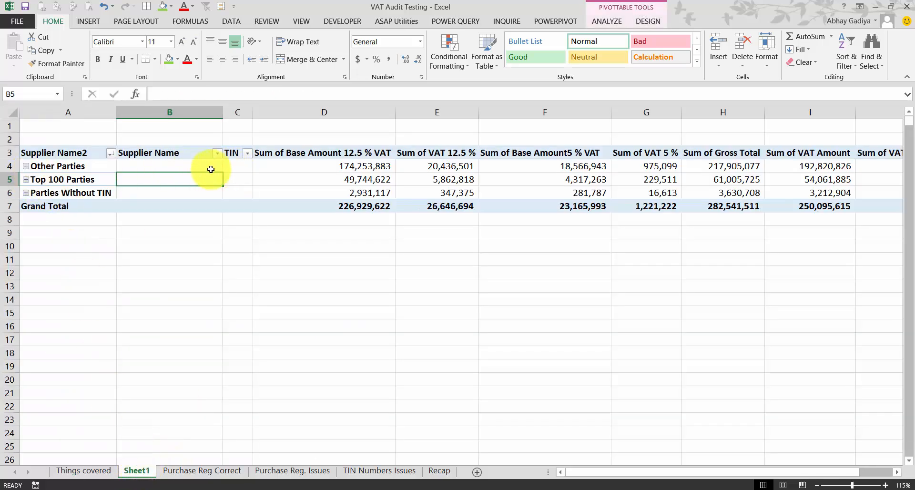
{"action": "left_click", "coordinate": [101, 471]}
{"action": "left_click", "coordinate": [74, 219]}
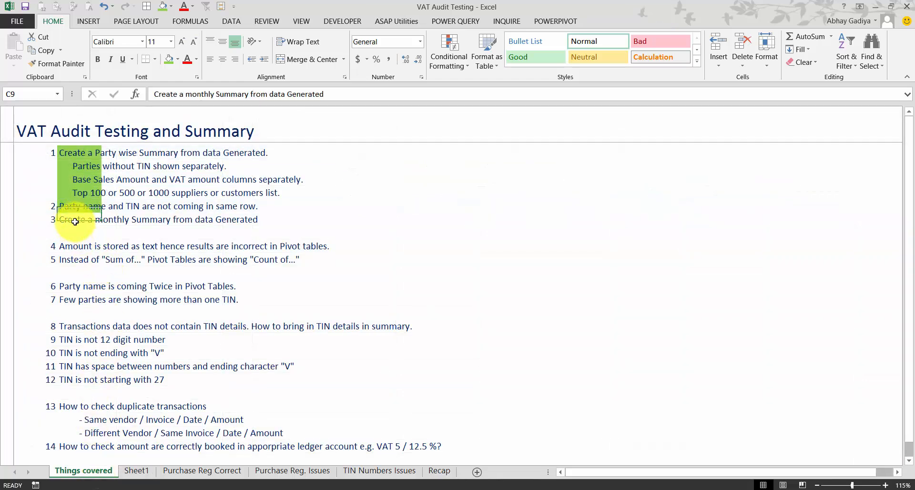
{"action": "left_click", "coordinate": [136, 471]}
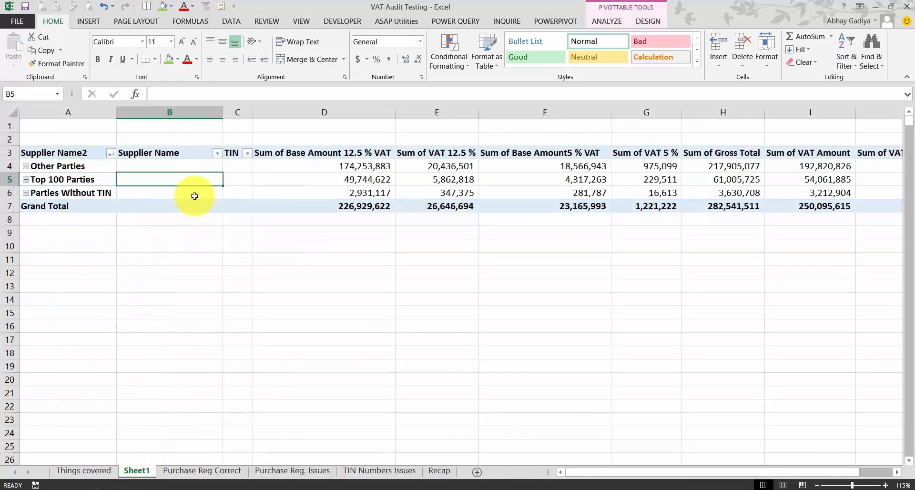
{"action": "right_click", "coordinate": [193, 175]}
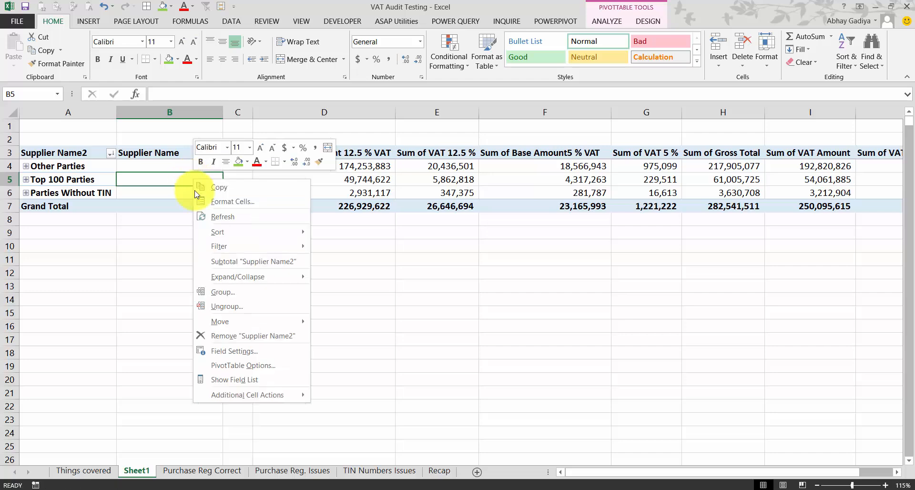
{"action": "left_click", "coordinate": [243, 379]}
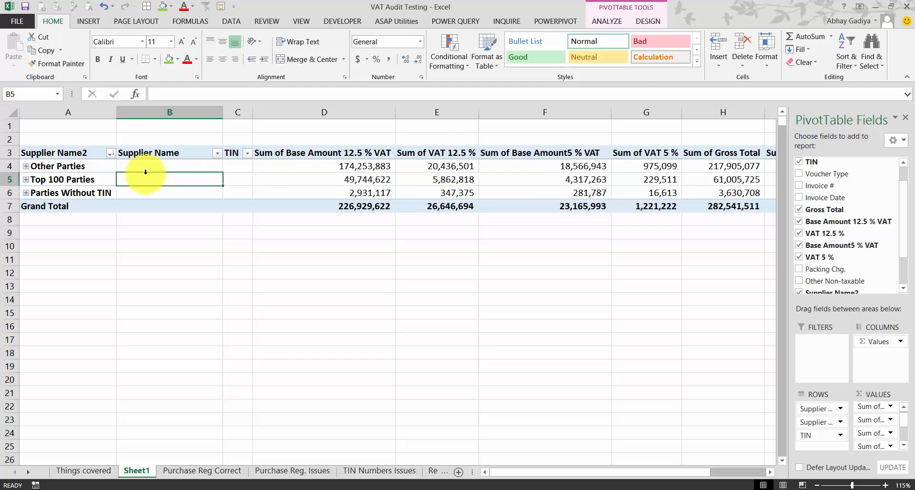
{"action": "left_click_drag", "start_coordinate": [821, 419], "coordinate": [828, 298]}
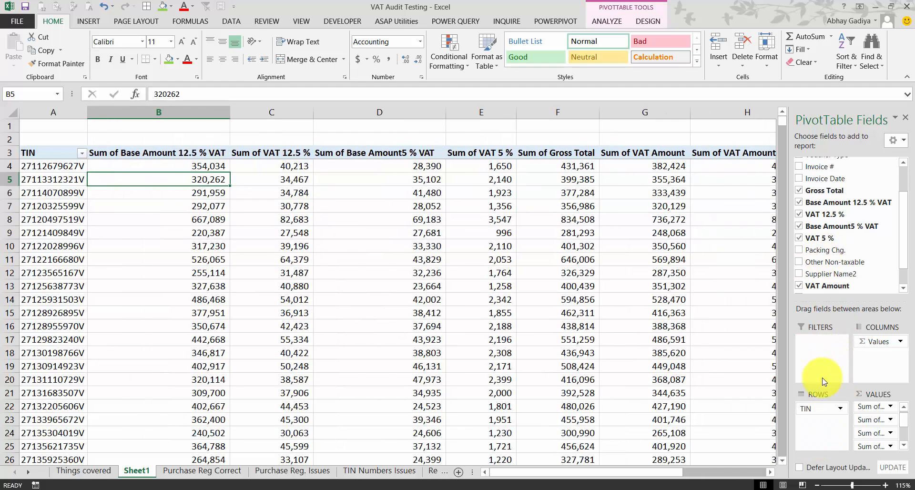
{"action": "left_click_drag", "start_coordinate": [817, 408], "coordinate": [829, 238]}
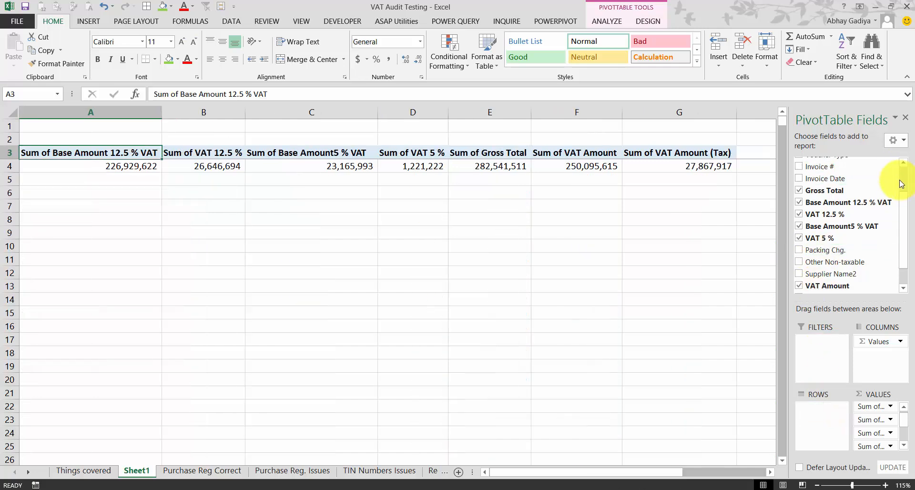
- Examine the Entry Date and Invoice Date columns in the Purchase Reg Correct source data
{"action": "left_click", "coordinate": [902, 181]}
{"action": "left_click", "coordinate": [198, 474]}
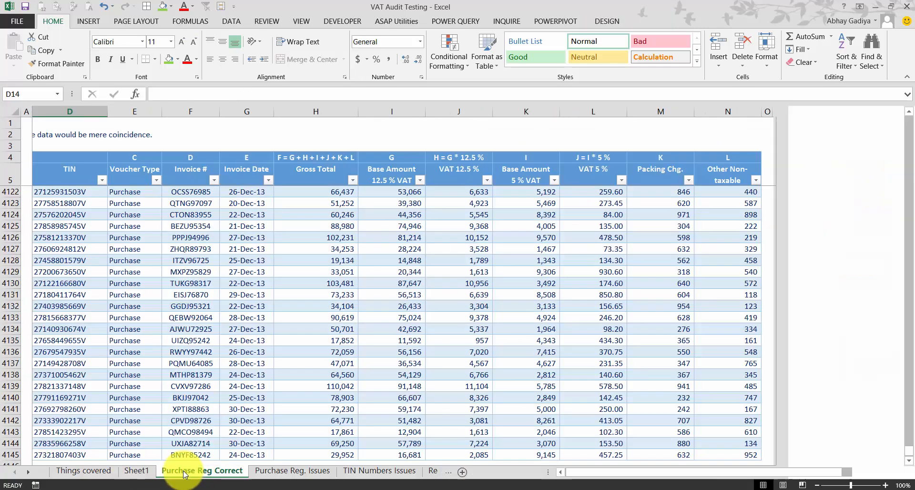
{"action": "left_click", "coordinate": [561, 472]}
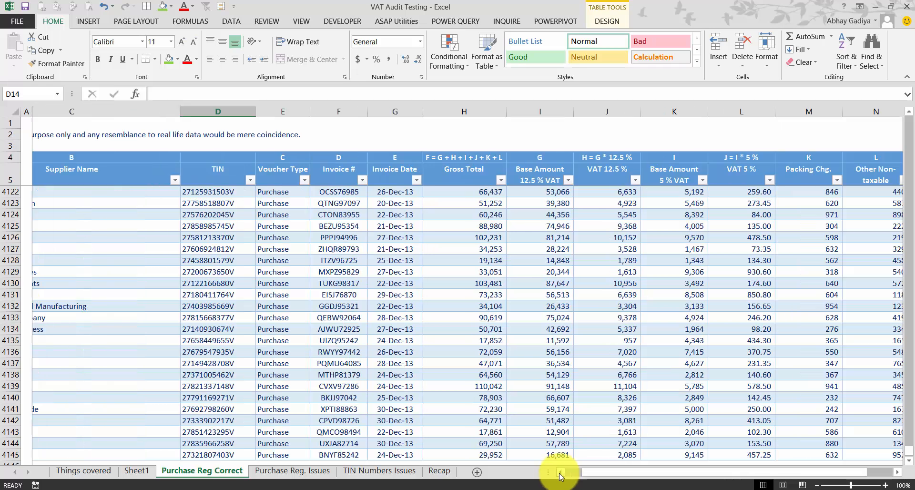
{"action": "left_click", "coordinate": [561, 472]}
{"action": "left_click", "coordinate": [67, 172]}
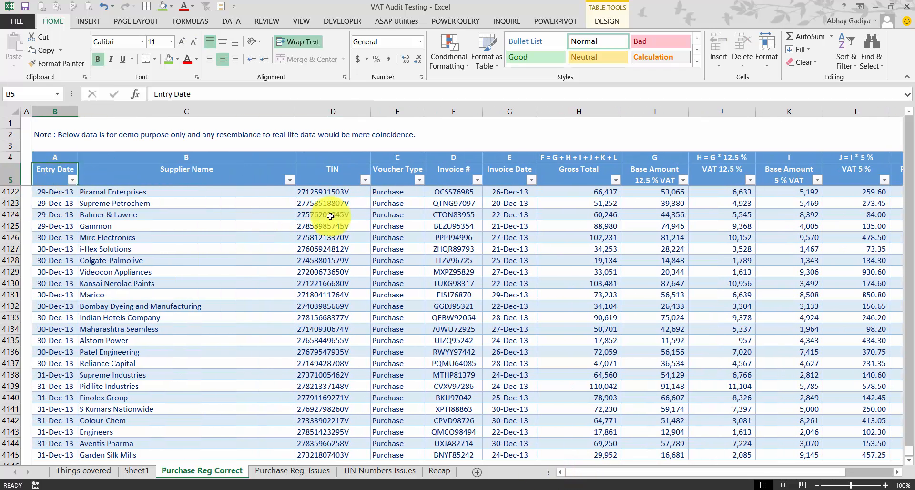
{"action": "left_click", "coordinate": [497, 180]}
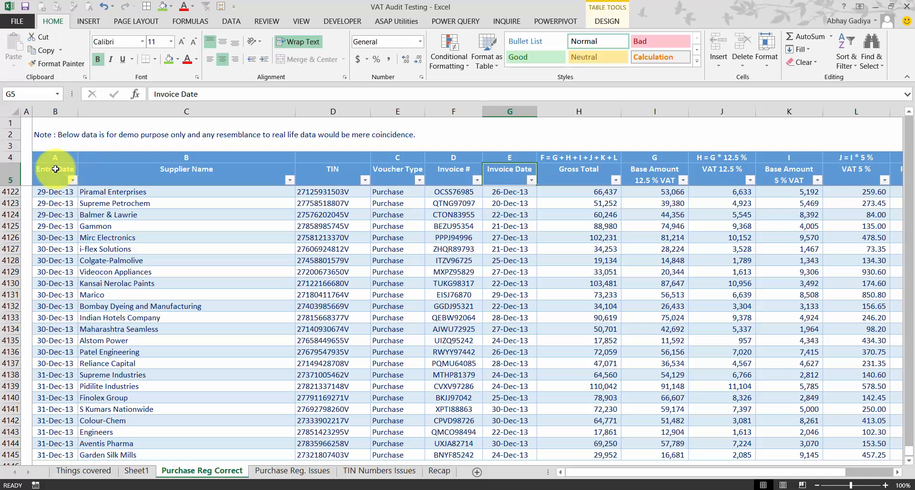
- Add Entry Date to the Sheet1 PivotTable's rows and group it by Months and Years, then hide the field list
{"action": "left_click", "coordinate": [138, 471]}
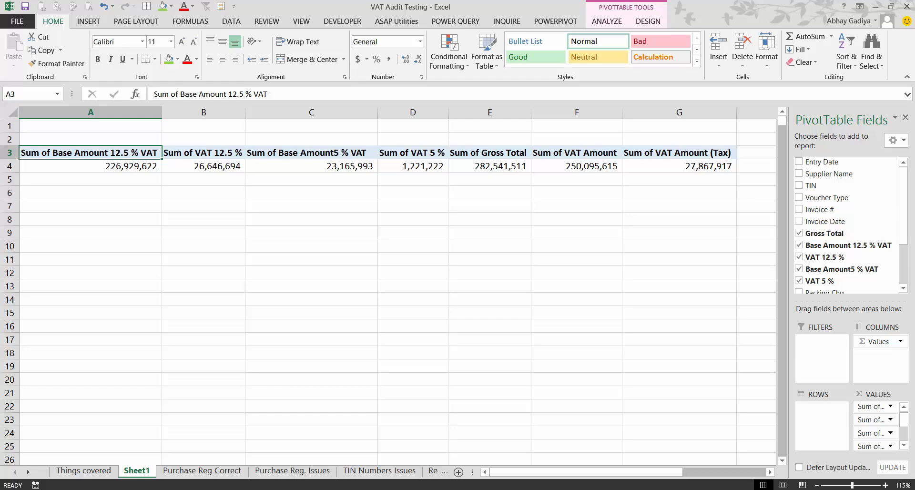
{"action": "left_click_drag", "start_coordinate": [822, 162], "coordinate": [820, 419]}
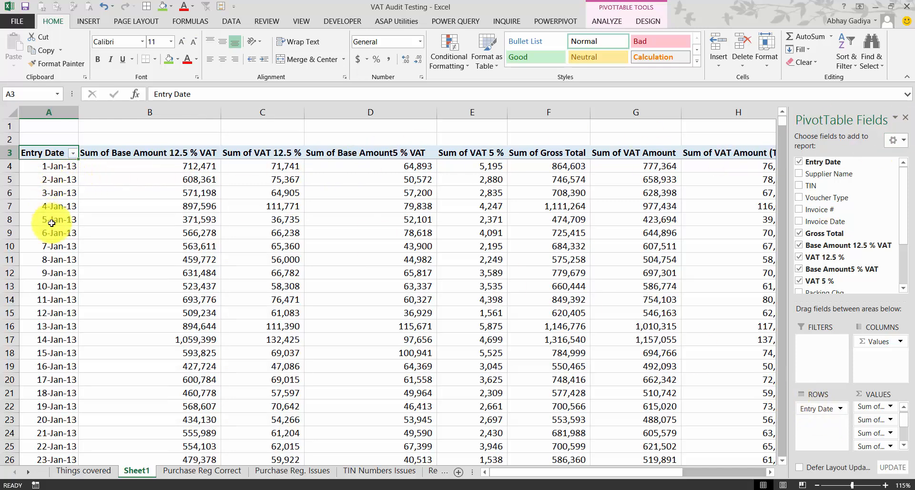
{"action": "left_click", "coordinate": [46, 207]}
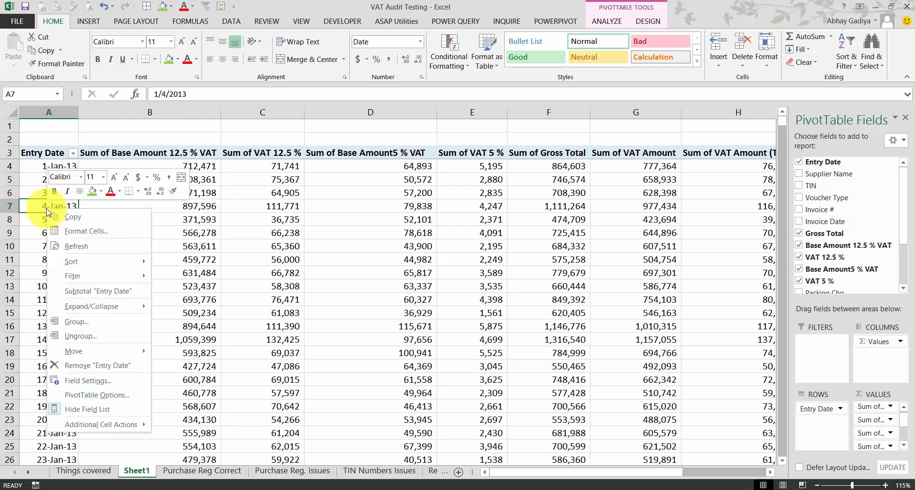
{"action": "right_click", "coordinate": [46, 207]}
{"action": "left_click", "coordinate": [77, 322]}
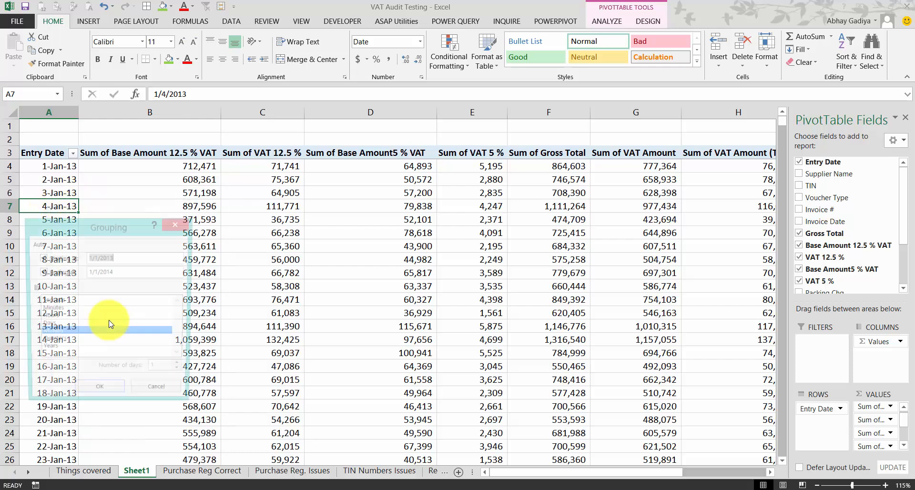
{"action": "left_click_drag", "start_coordinate": [104, 216], "coordinate": [428, 115]}
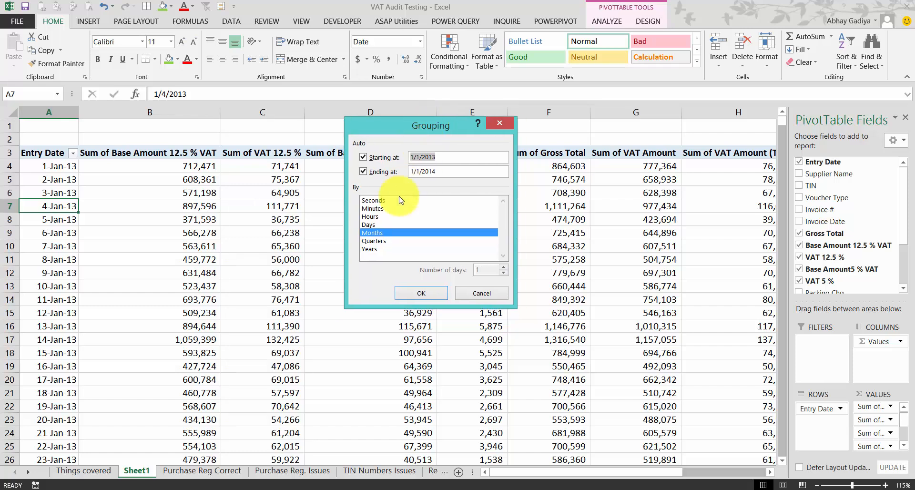
{"action": "left_click", "coordinate": [370, 249]}
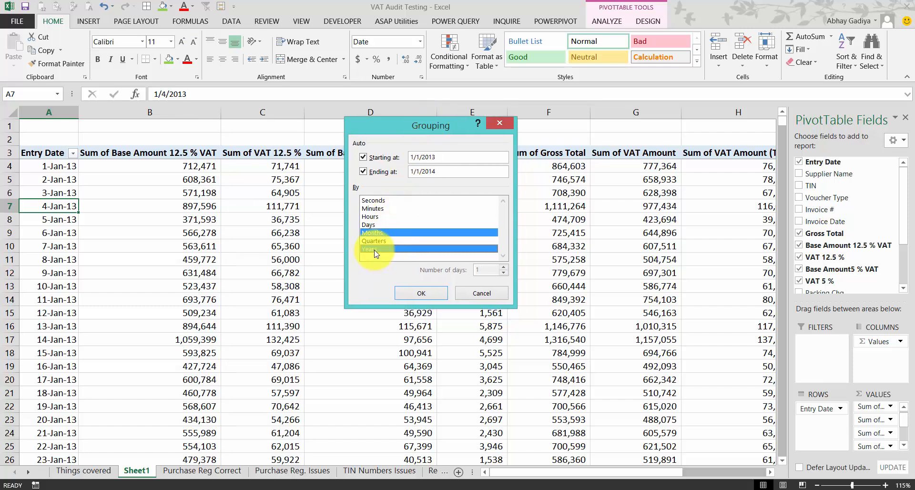
{"action": "left_click", "coordinate": [414, 298]}
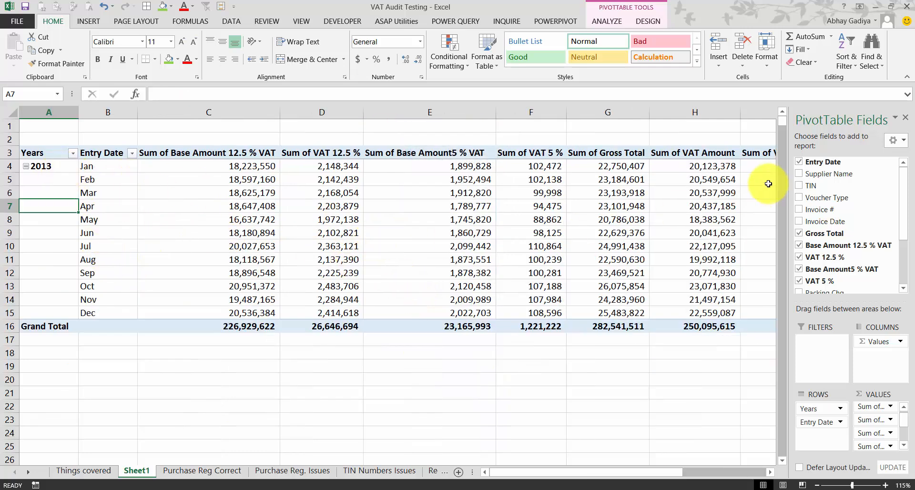
{"action": "left_click", "coordinate": [905, 117]}
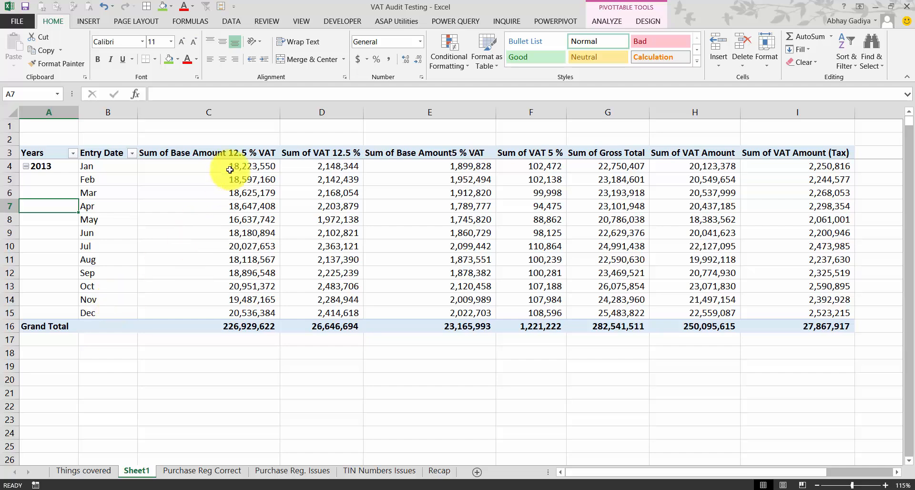
- Review the monthly Base Amount 12.5 % VAT, VAT 12.5 % and Base Amount5 % VAT columns
{"action": "left_click", "coordinate": [251, 157]}
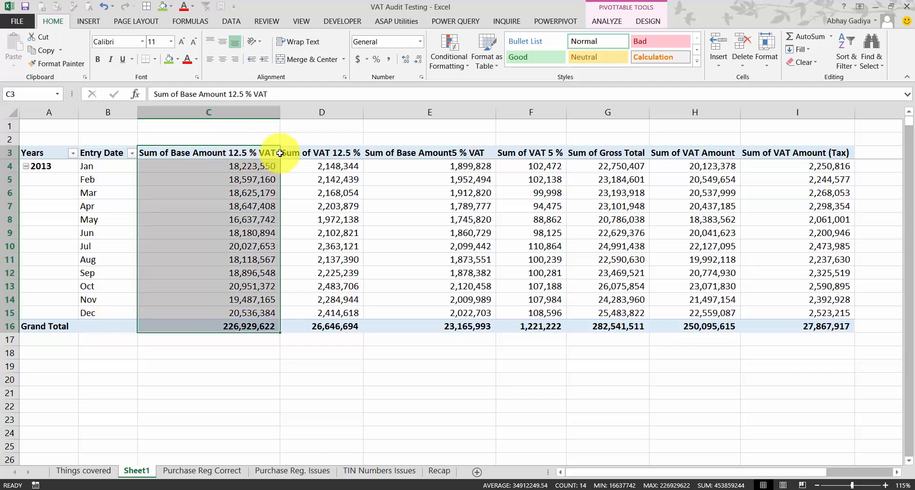
{"action": "left_click", "coordinate": [341, 151]}
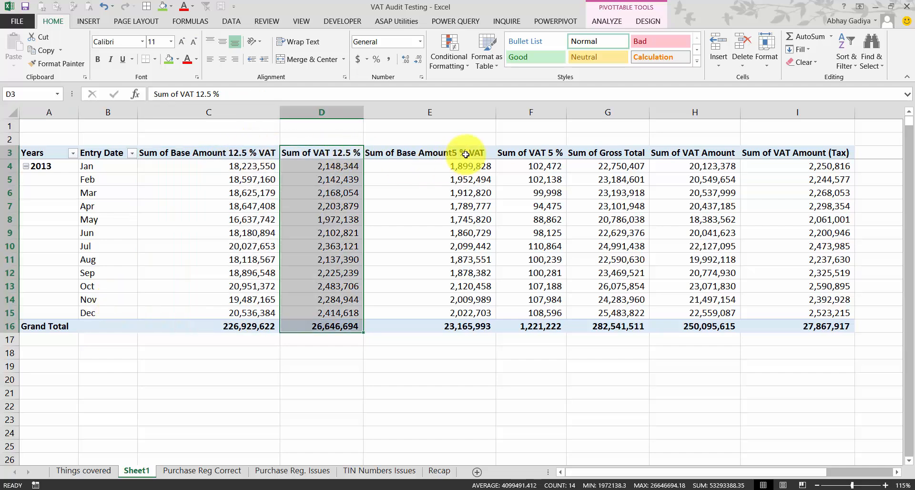
{"action": "left_click", "coordinate": [485, 147]}
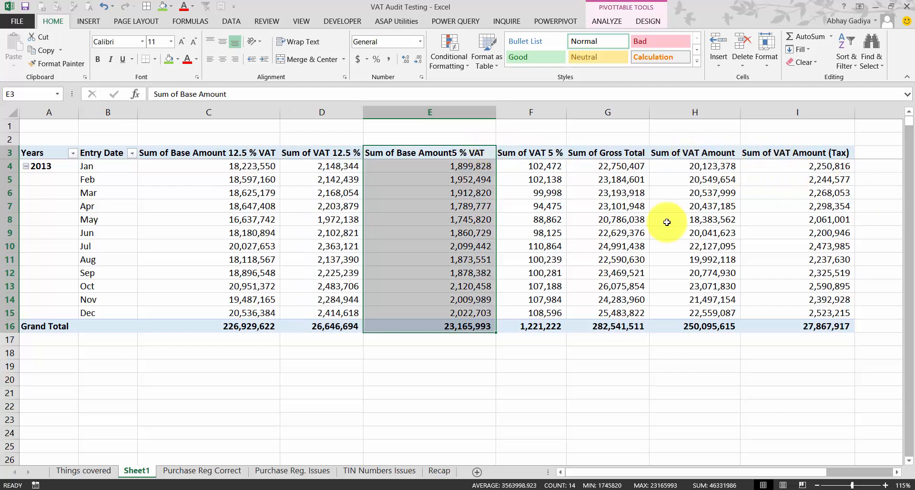
- Mark the monthly summary item, number 3 on the Things covered checklist, as completed with green fill
{"action": "left_click", "coordinate": [106, 472]}
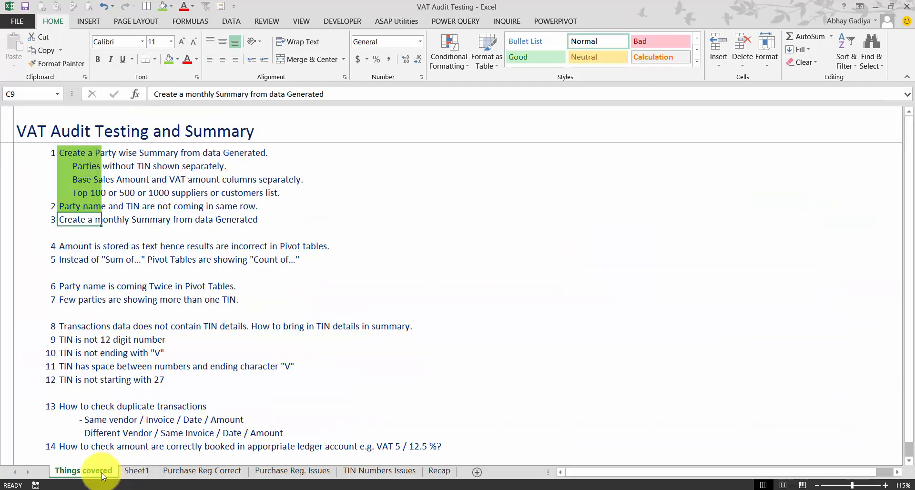
{"action": "left_click", "coordinate": [169, 60]}
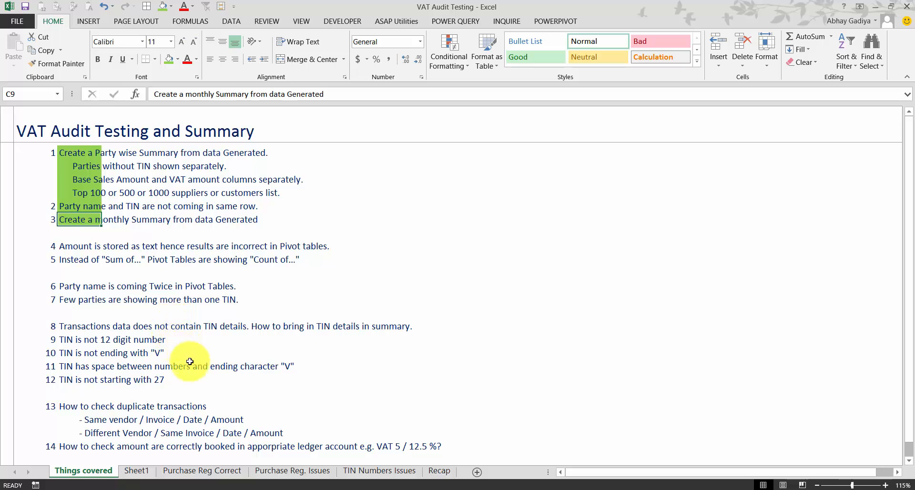
- Look across the columns of the Purchase Reg. Issues data, from Entry Date and Supplier Name to VAT 12.5 %
{"action": "left_click", "coordinate": [311, 473]}
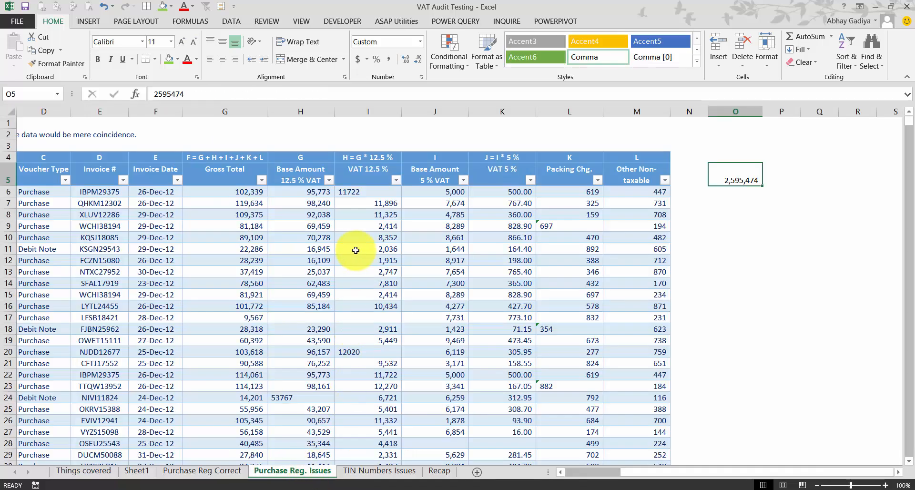
{"action": "left_click", "coordinate": [129, 199]}
{"action": "key", "text": "Left"}
{"action": "key", "text": "Left"}
{"action": "key", "text": "Left"}
{"action": "key", "text": "Left"}
{"action": "key", "text": "Left"}
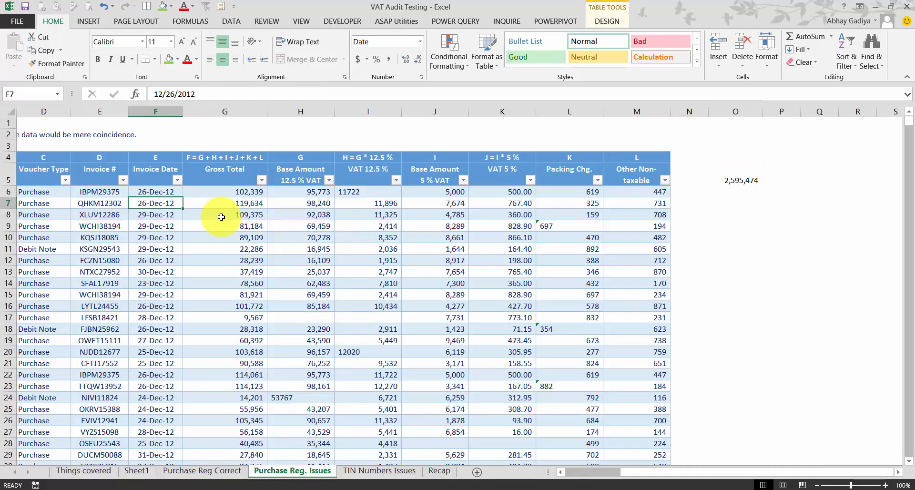
{"action": "key", "text": "Right"}
{"action": "key", "text": "Right"}
{"action": "key", "text": "Right"}
{"action": "key", "text": "Right"}
{"action": "key", "text": "Right"}
{"action": "key", "text": "Right"}
{"action": "key", "text": "Right"}
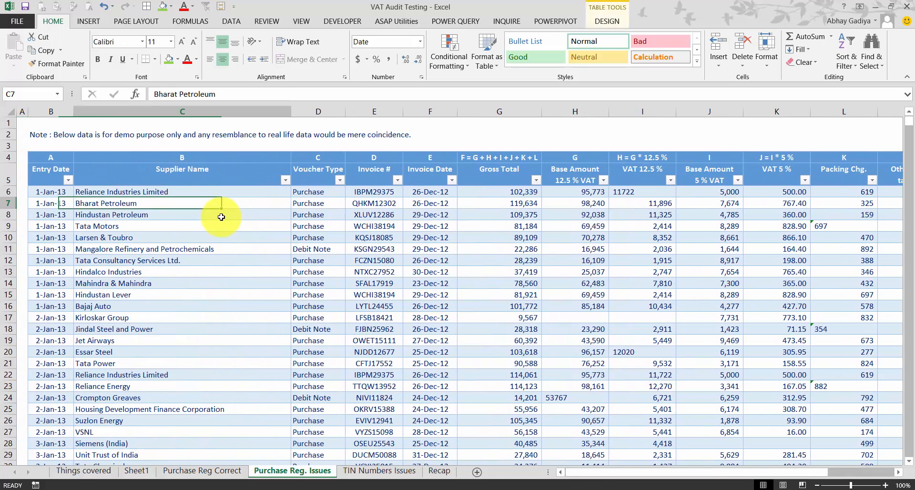
{"action": "key", "text": "Right"}
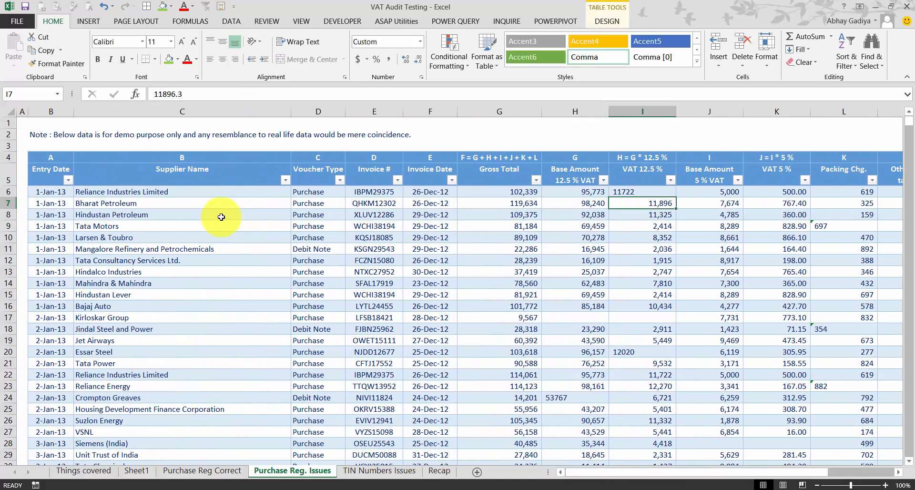
- Examine the left-aligned amounts in the VAT 12.5 %, Base Amount 12.5 % VAT and Packing Chg. columns and compare them with their neighbours
{"action": "key", "text": "Up"}
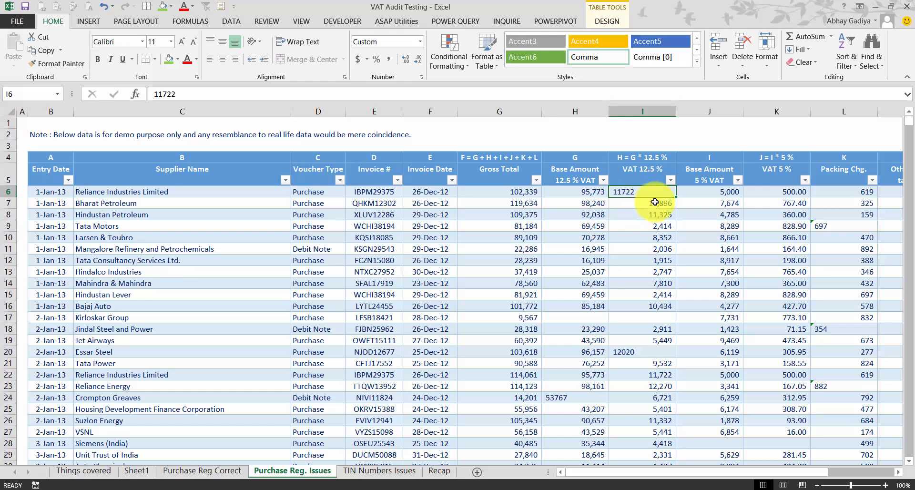
{"action": "left_click_drag", "start_coordinate": [657, 204], "coordinate": [657, 306]}
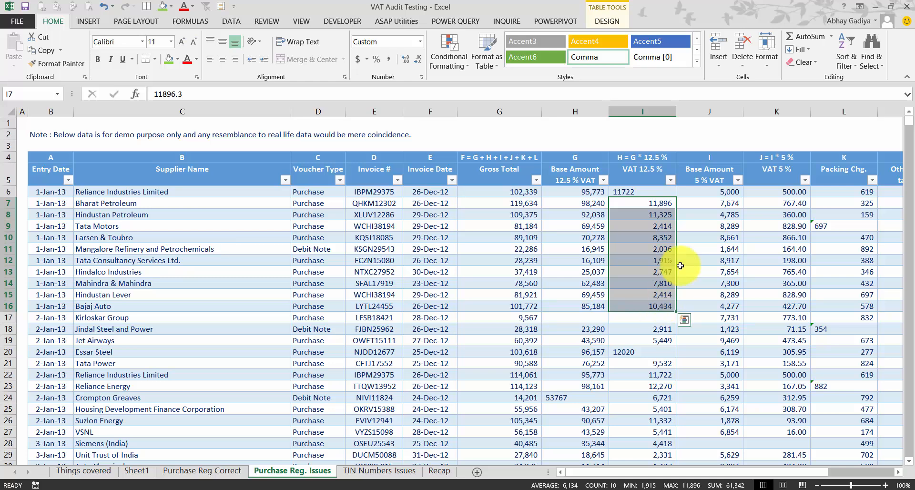
{"action": "left_click", "coordinate": [642, 191]}
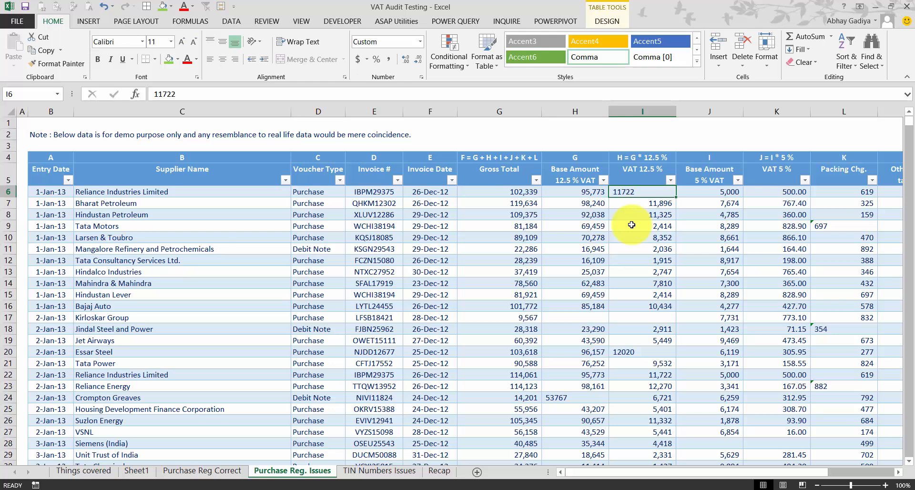
{"action": "key", "text": "shift+Down"}
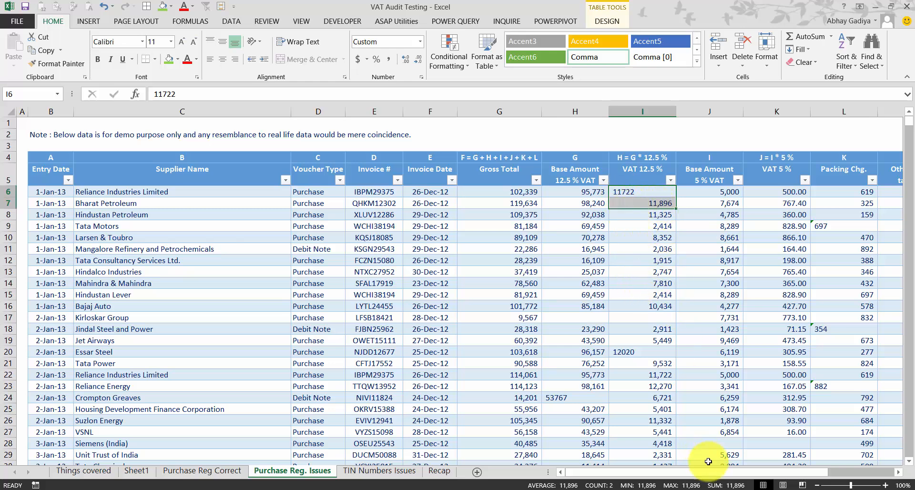
{"action": "left_click", "coordinate": [634, 352]}
{"action": "left_click", "coordinate": [556, 398]}
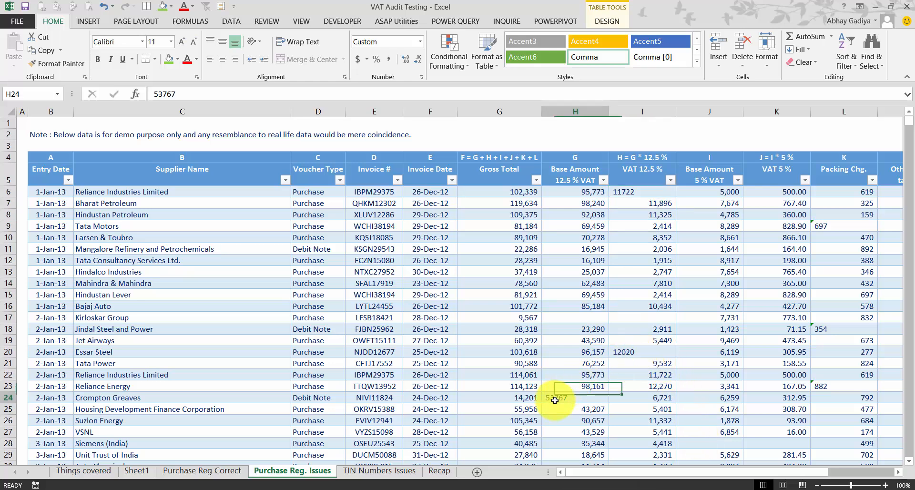
{"action": "left_click", "coordinate": [846, 226]}
{"action": "left_click", "coordinate": [826, 327]}
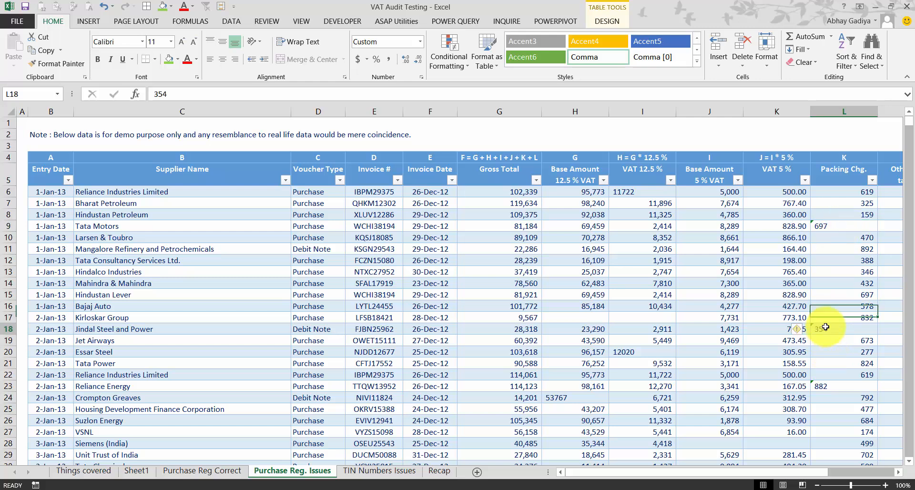
{"action": "left_click", "coordinate": [823, 385]}
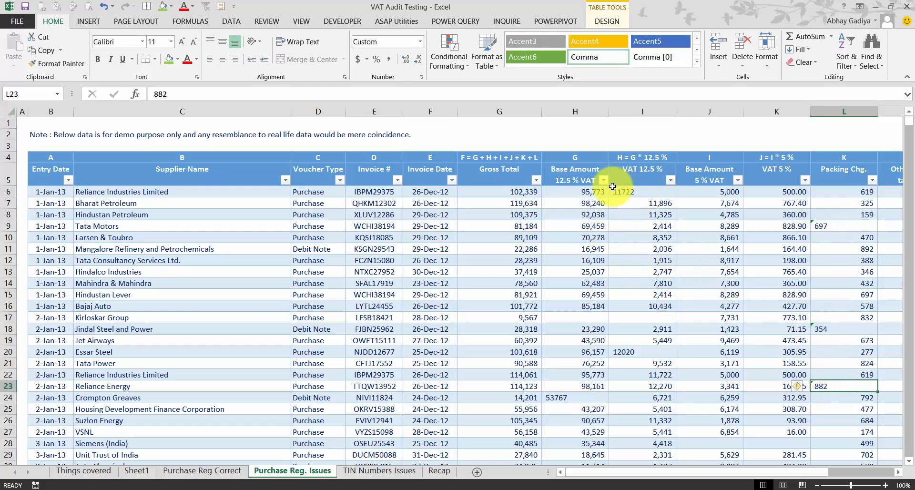
- Enter 0 in the empty cell I2 above the table and copy it
{"action": "left_click", "coordinate": [653, 134]}
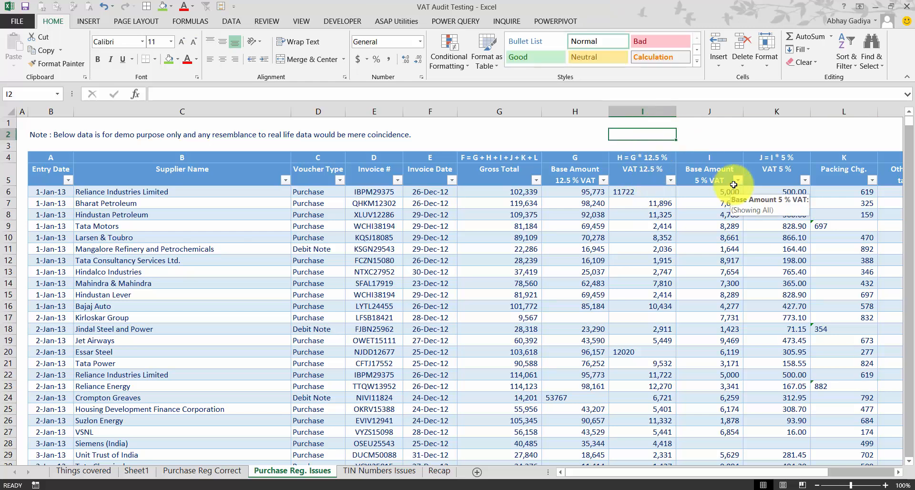
{"action": "type", "text": "0"}
{"action": "key", "text": "ctrl+Return"}
{"action": "key", "text": "ctrl+c"}
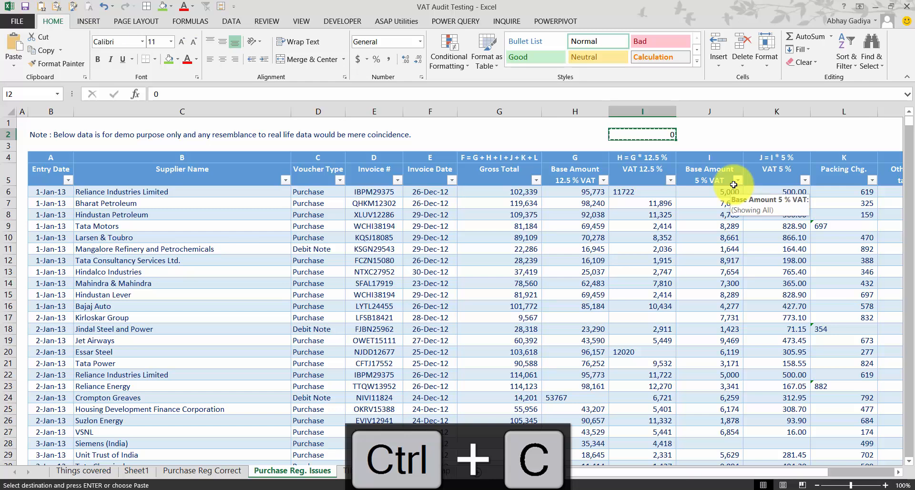
- Paste the copied 0 with Paste Special's Add operation onto all data rows from Gross Total through Other Non-taxable
{"action": "left_click", "coordinate": [512, 193]}
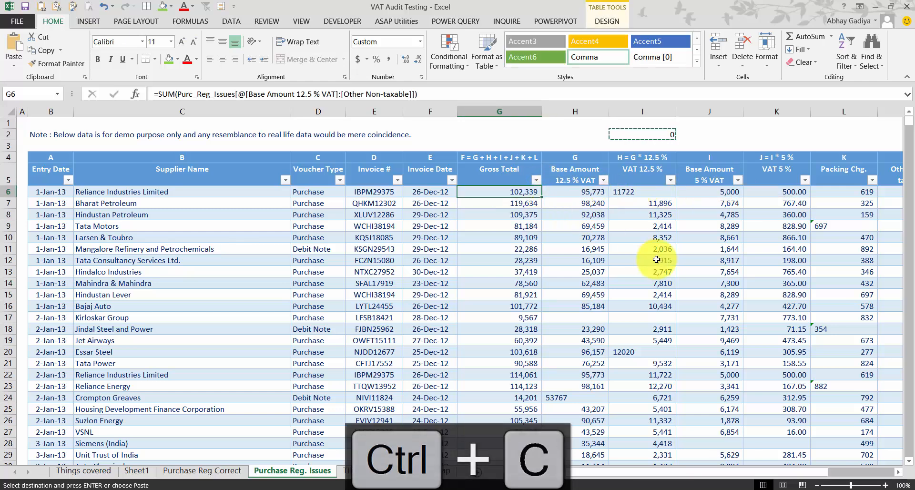
{"action": "key", "text": "shift+Right"}
{"action": "key", "text": "shift+Right"}
{"action": "key", "text": "shift+Right"}
{"action": "key", "text": "shift+Right"}
{"action": "key", "text": "shift+Right"}
{"action": "key", "text": "shift+Right"}
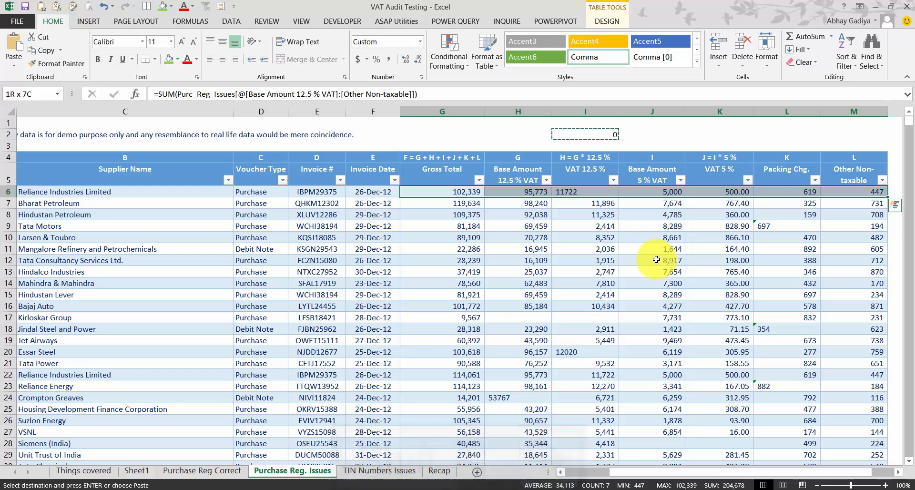
{"action": "key", "text": "ctrl+shift+Down"}
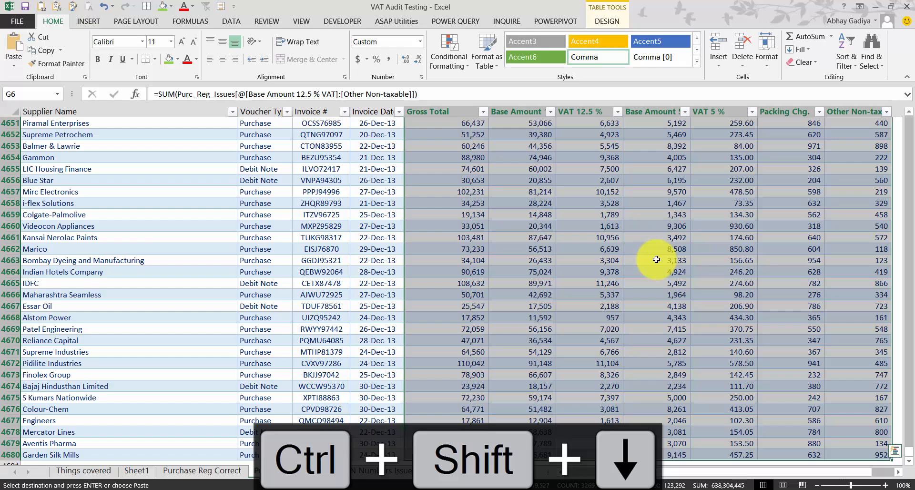
{"action": "key", "text": "alt+e"}
{"action": "key", "text": "s"}
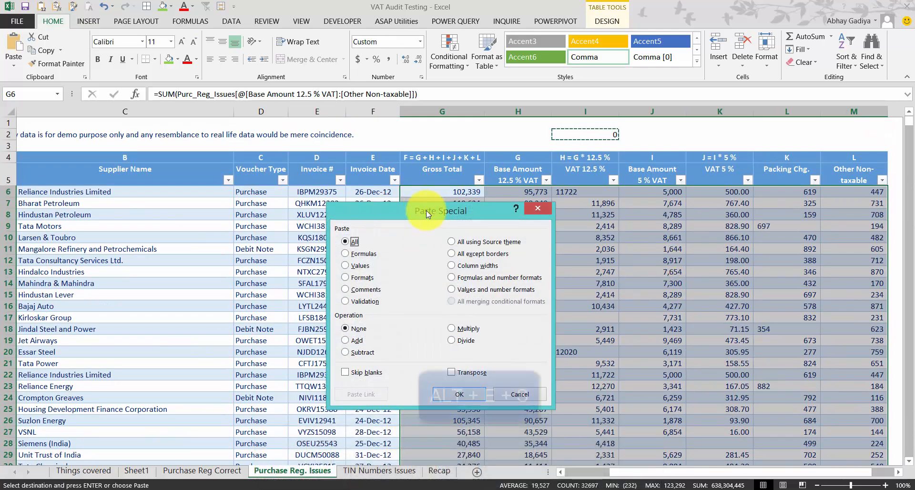
{"action": "left_click_drag", "start_coordinate": [427, 211], "coordinate": [465, 89]}
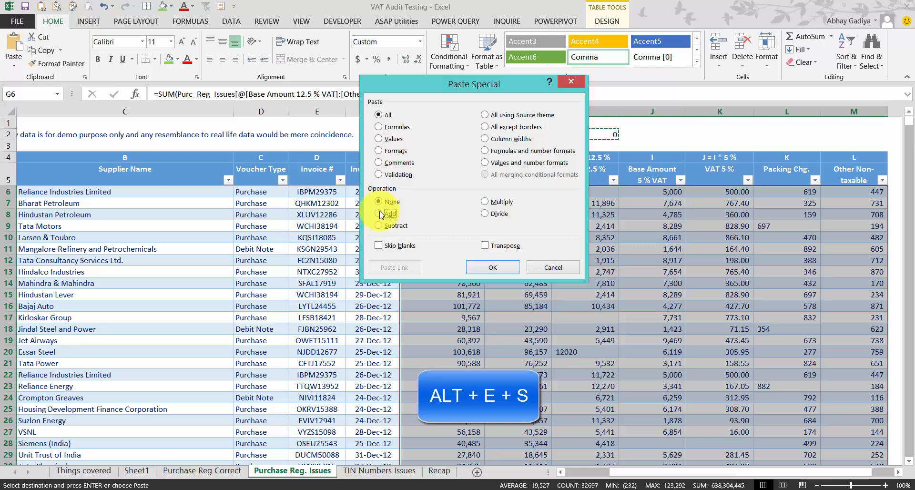
{"action": "left_click", "coordinate": [491, 268]}
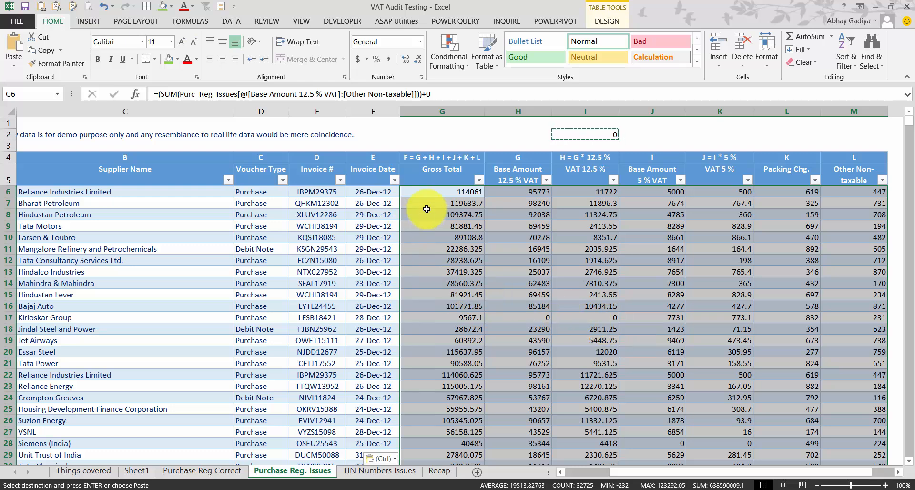
- Clear the copy selection and check that the first two VAT 12.5 % amounts sum as numbers
{"action": "left_click", "coordinate": [579, 208]}
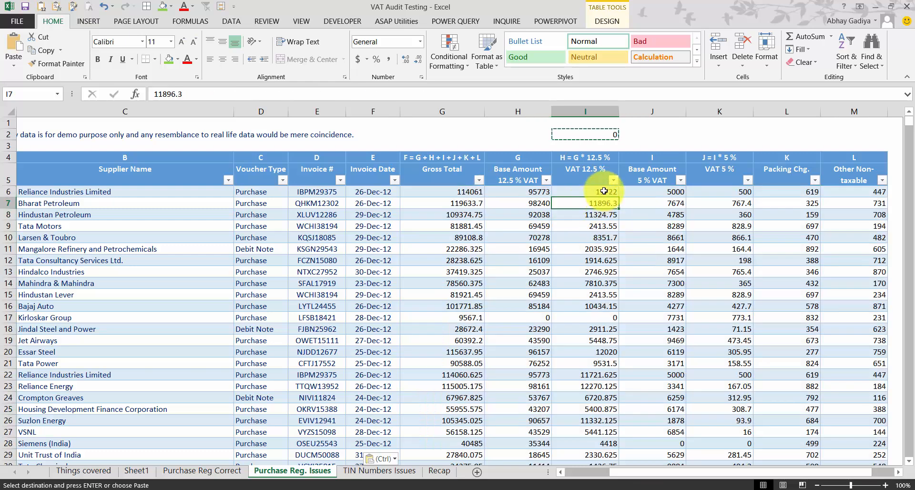
{"action": "key", "text": "Escape"}
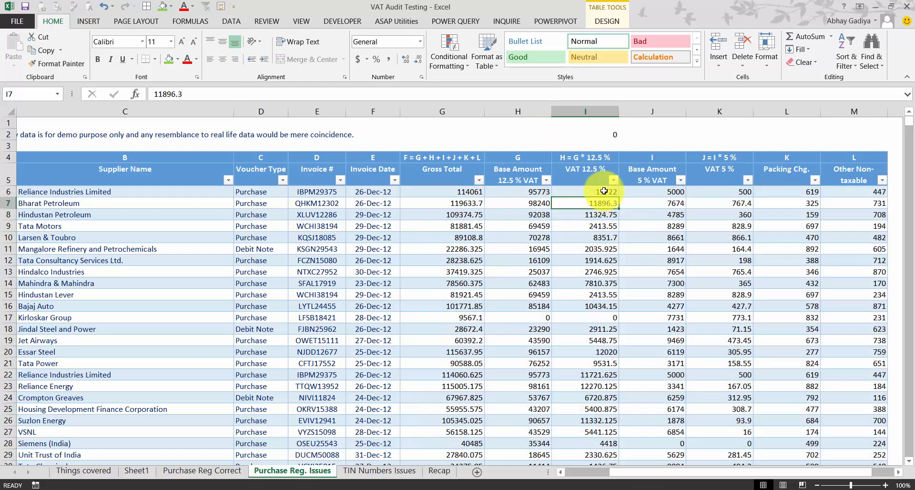
{"action": "left_click_drag", "start_coordinate": [604, 191], "coordinate": [603, 208]}
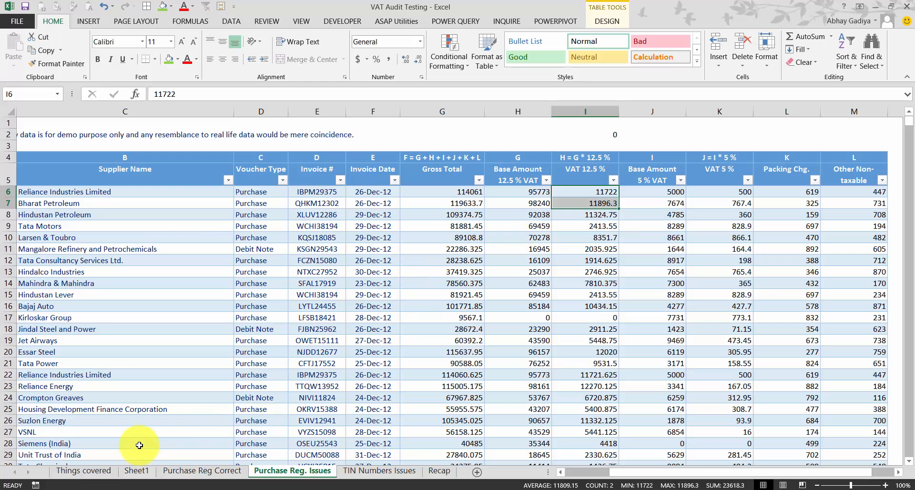
- Mark items 4 and 5, amounts stored as text and "Count of...", with green fill on the Things covered checklist
{"action": "left_click", "coordinate": [101, 472]}
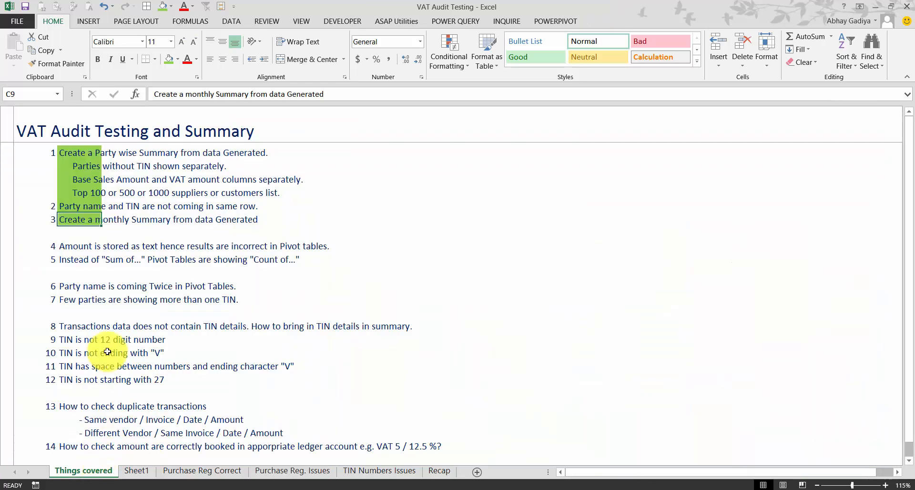
{"action": "left_click", "coordinate": [72, 246]}
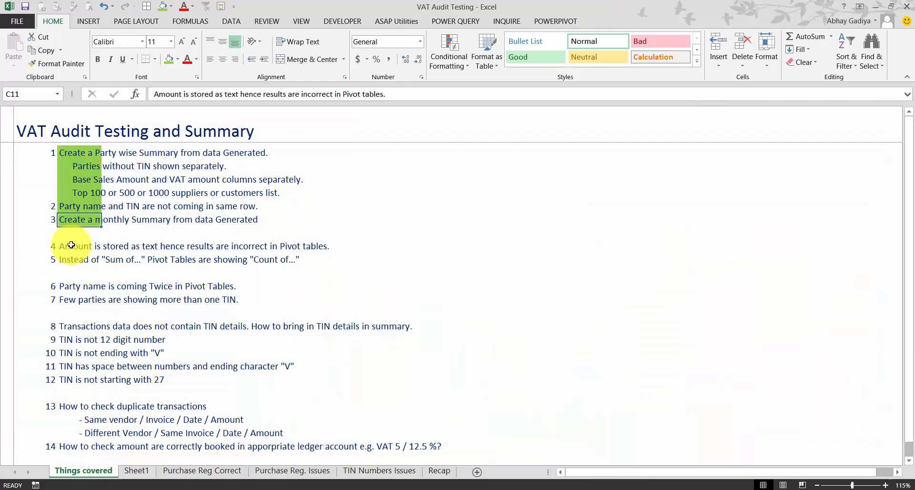
{"action": "left_click", "coordinate": [166, 59]}
{"action": "left_click", "coordinate": [72, 260]}
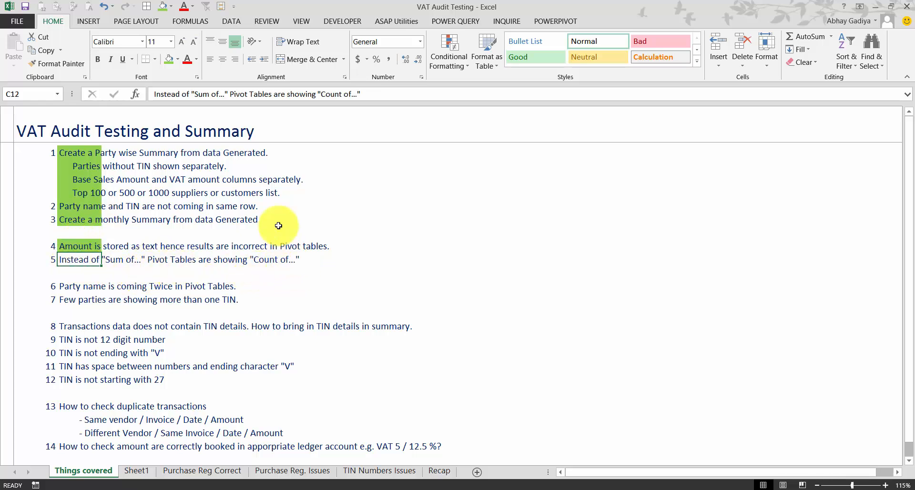
{"action": "left_click", "coordinate": [167, 57]}
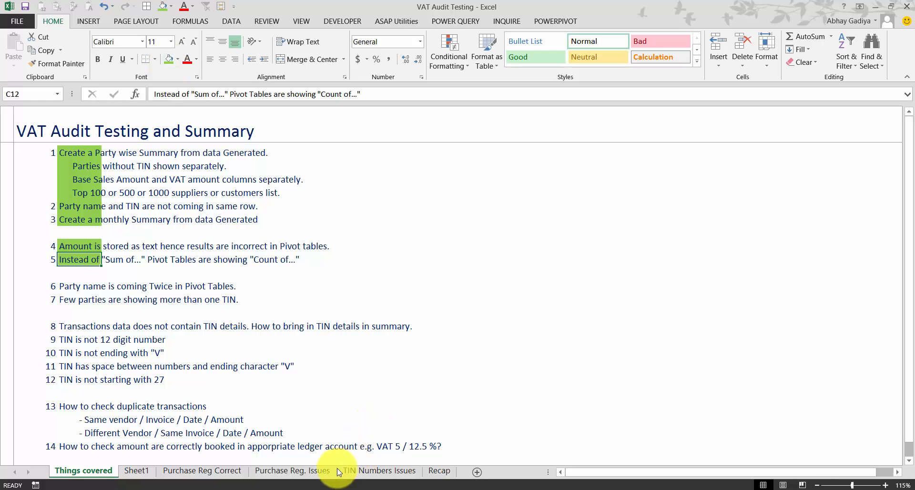
- Create a PivotTable on a new worksheet from the Purc_Reg_Issues table on the Purchase Reg. Issues sheet
{"action": "left_click", "coordinate": [302, 472]}
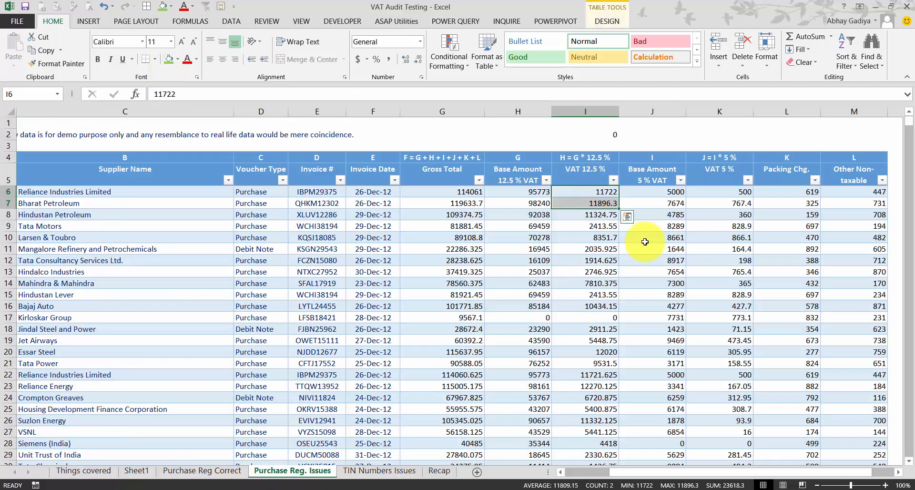
{"action": "left_click", "coordinate": [95, 470]}
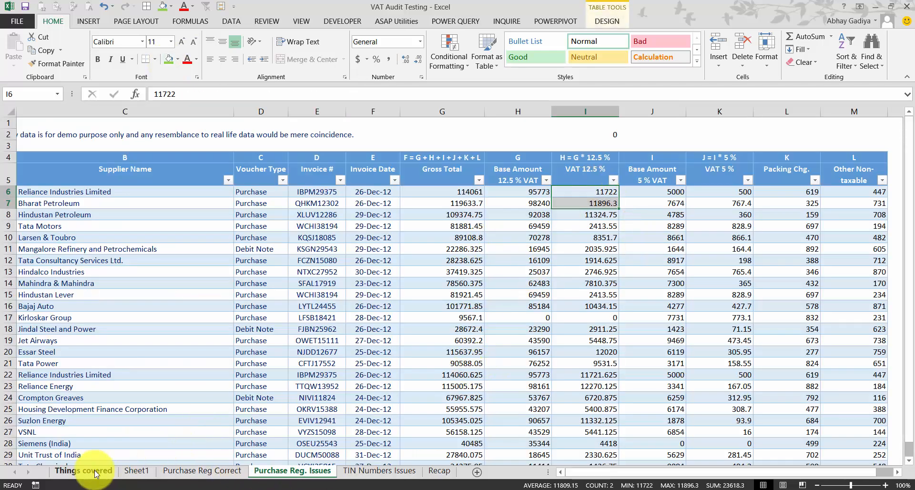
{"action": "left_click", "coordinate": [286, 472]}
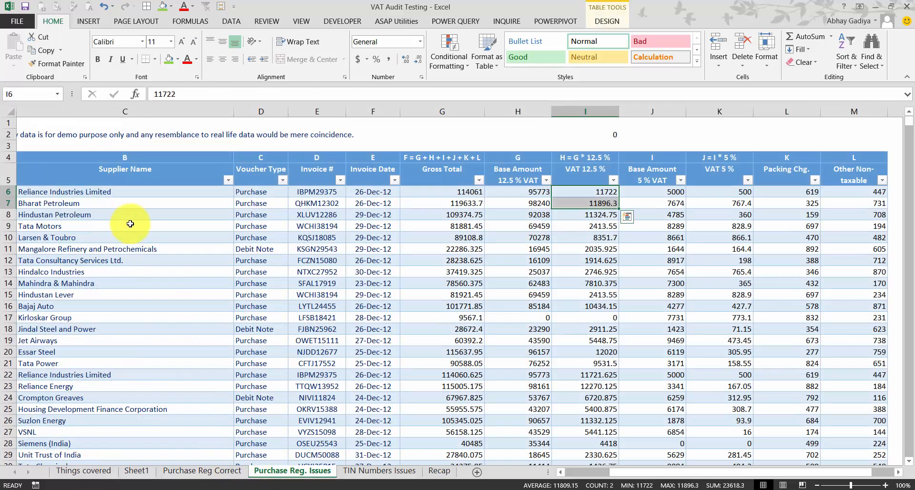
{"action": "key", "text": "Left"}
{"action": "key", "text": "Left"}
{"action": "key", "text": "Left"}
{"action": "key", "text": "Left"}
{"action": "key", "text": "Left"}
{"action": "key", "text": "Left"}
{"action": "key", "text": "Left"}
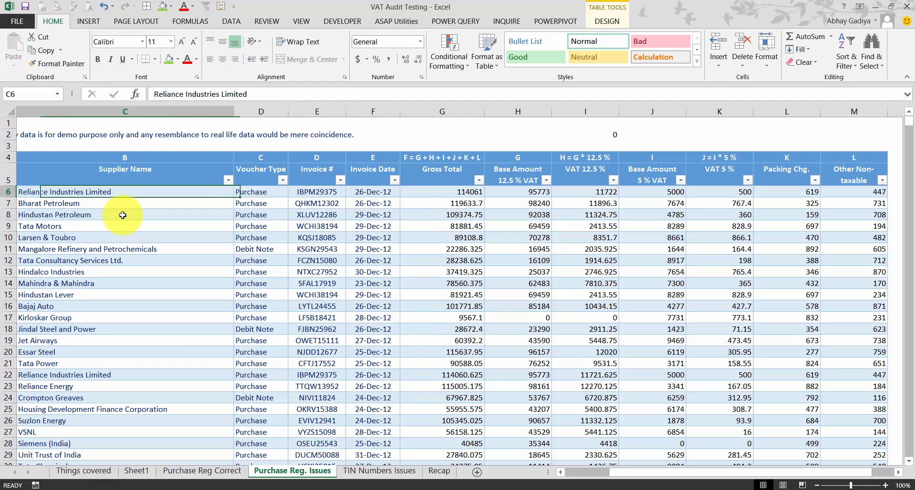
{"action": "key", "text": "Up"}
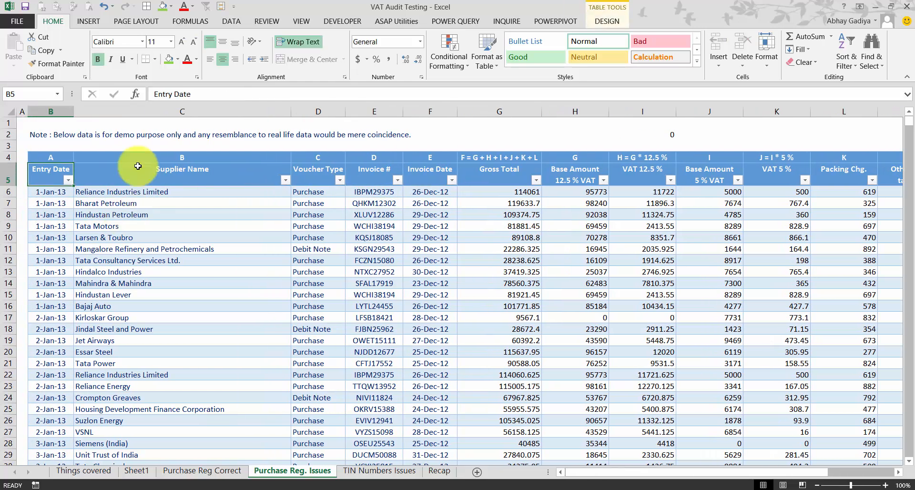
{"action": "left_click", "coordinate": [94, 21]}
{"action": "left_click", "coordinate": [20, 48]}
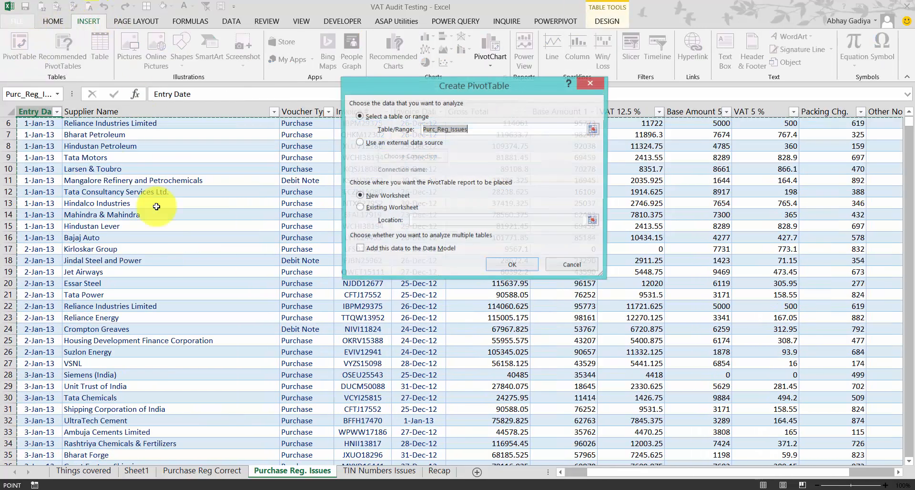
{"action": "left_click", "coordinate": [511, 271]}
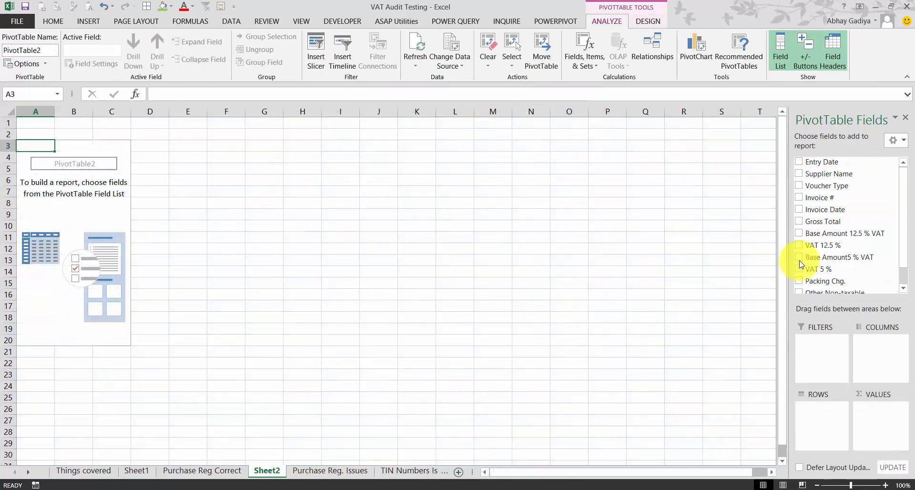
- Put Supplier Name in the PivotTable's rows and the sums of Base Amount 12.5 % VAT and VAT 12.5 % in its values
{"action": "left_click_drag", "start_coordinate": [817, 174], "coordinate": [815, 411]}
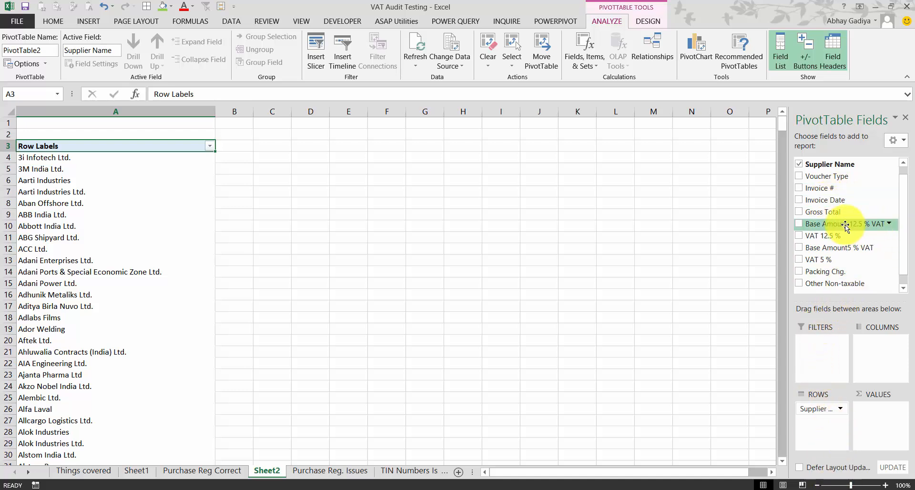
{"action": "left_click_drag", "start_coordinate": [841, 224], "coordinate": [893, 429]}
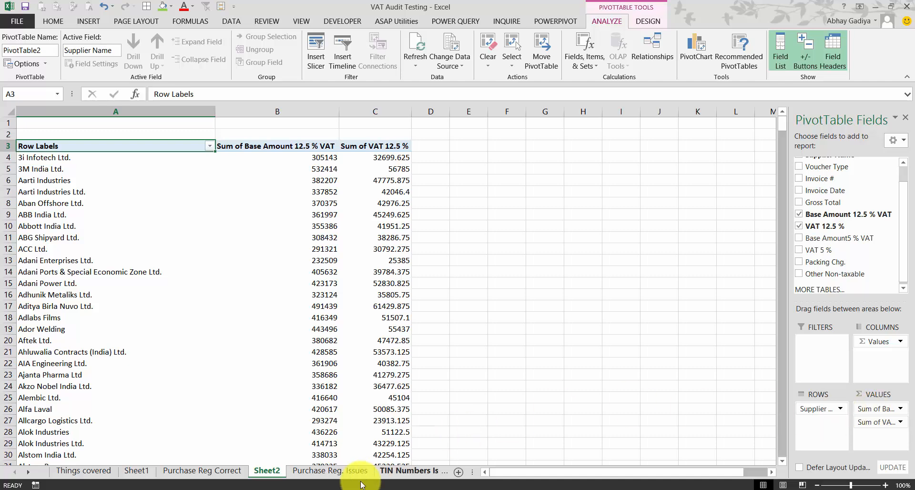
- Compare the 12.5 % base and VAT amounts of Kirloskar Group on Purchase Reg. Issues with the supplier-wise PivotTable on Sheet2
{"action": "left_click", "coordinate": [343, 472]}
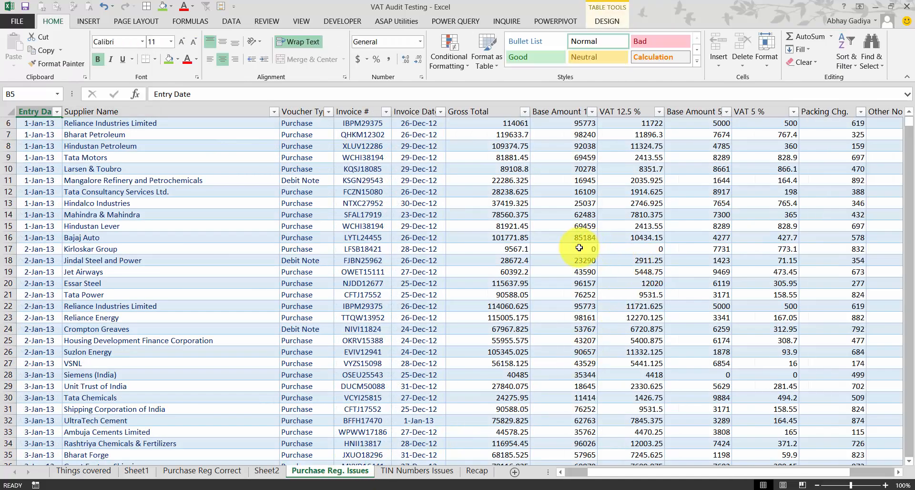
{"action": "left_click_drag", "start_coordinate": [587, 249], "coordinate": [639, 249]}
{"action": "scroll", "coordinate": [639, 320], "scroll_direction": "up", "scroll_amount": 2}
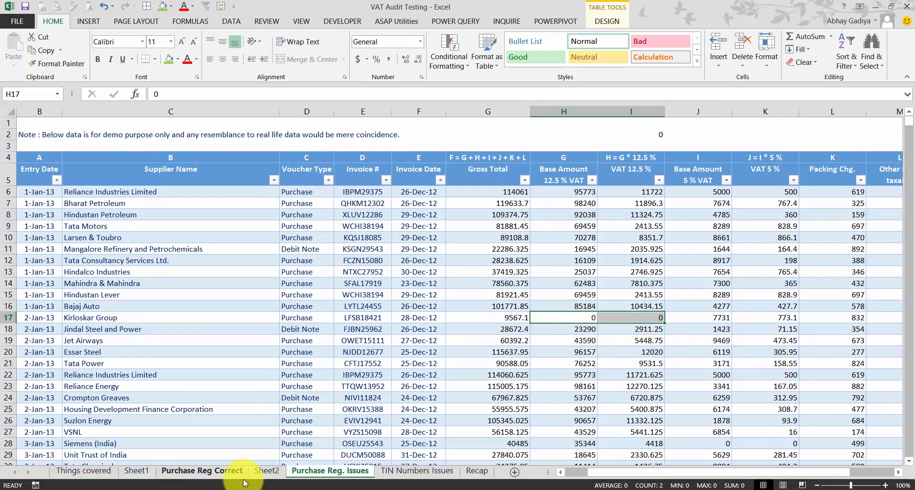
{"action": "left_click", "coordinate": [267, 471]}
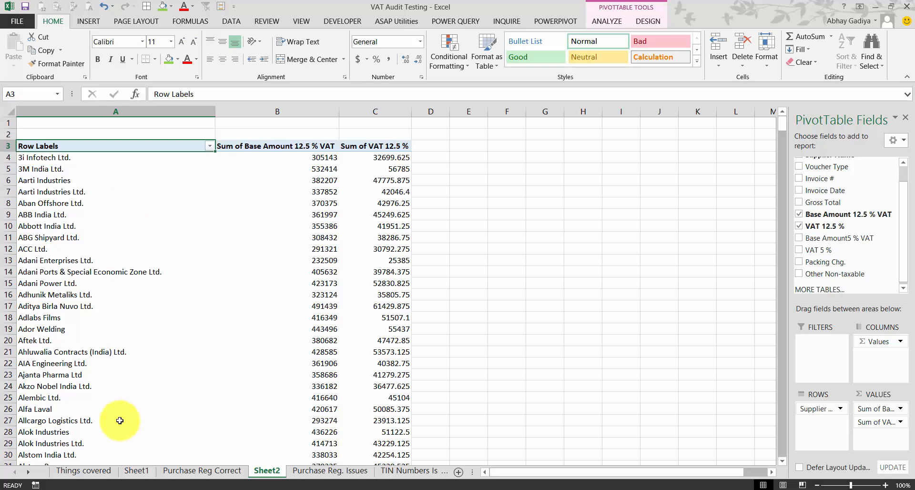
{"action": "left_click", "coordinate": [322, 477]}
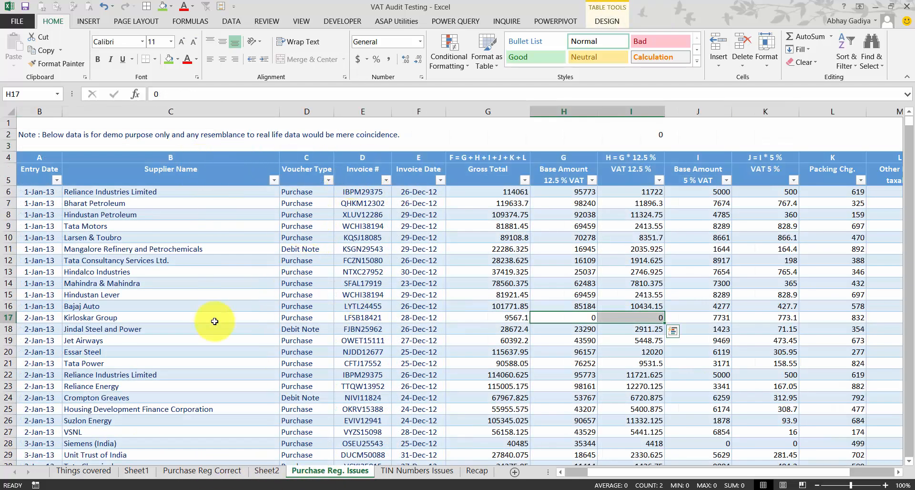
{"action": "left_click", "coordinate": [267, 472]}
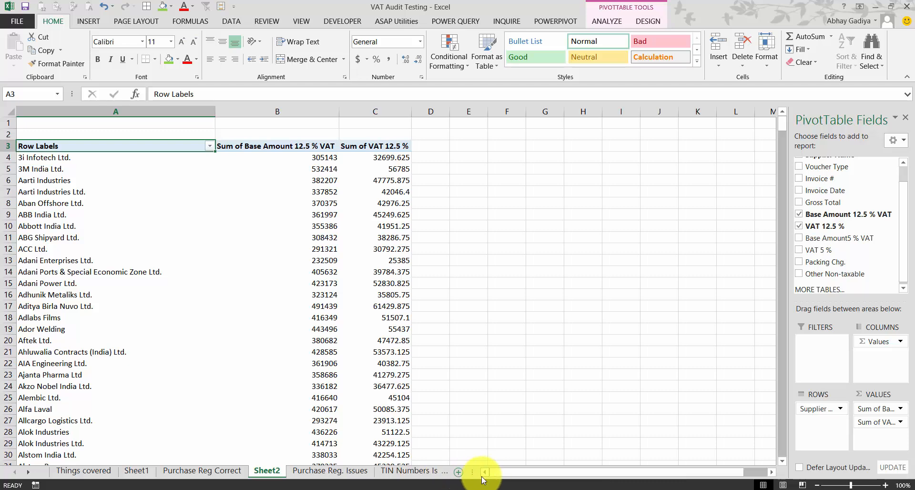
- Make room for all sheet tabs and review the checklist and the supplier TIN list against the purchase register and PivotTable
{"action": "left_click_drag", "start_coordinate": [470, 472], "coordinate": [577, 458]}
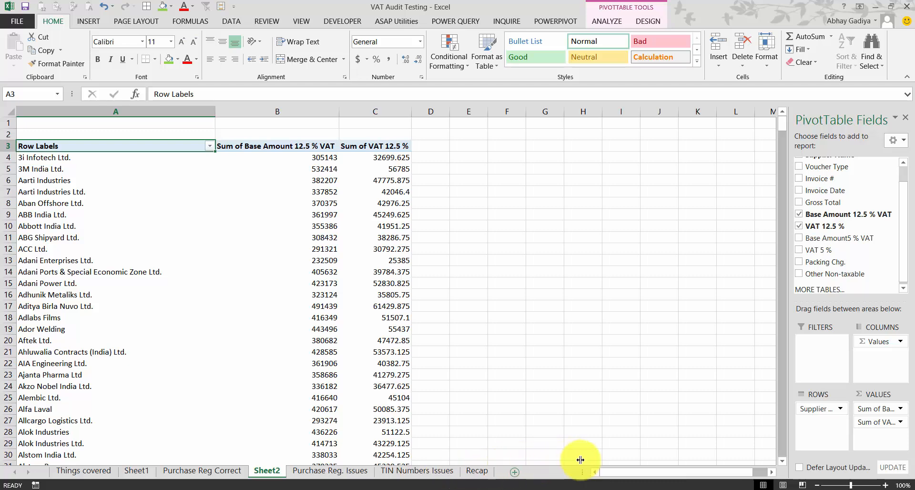
{"action": "left_click", "coordinate": [142, 471]}
{"action": "left_click", "coordinate": [84, 471]}
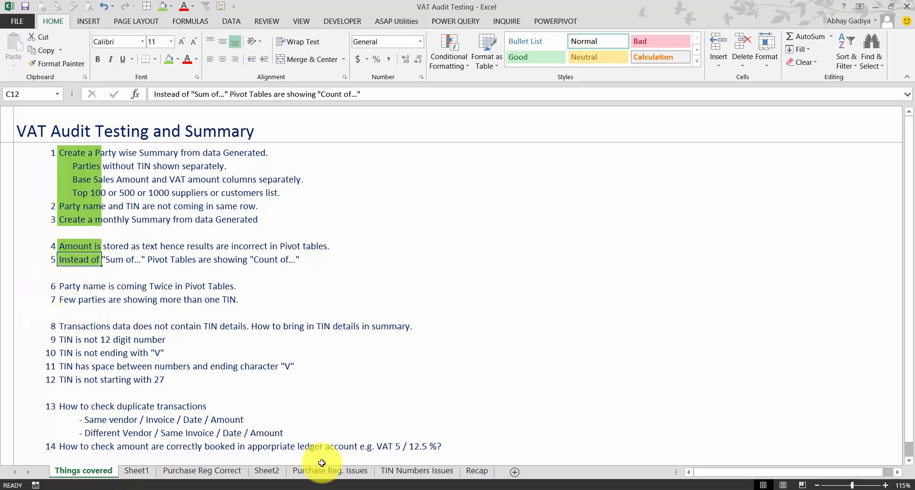
{"action": "left_click", "coordinate": [416, 471]}
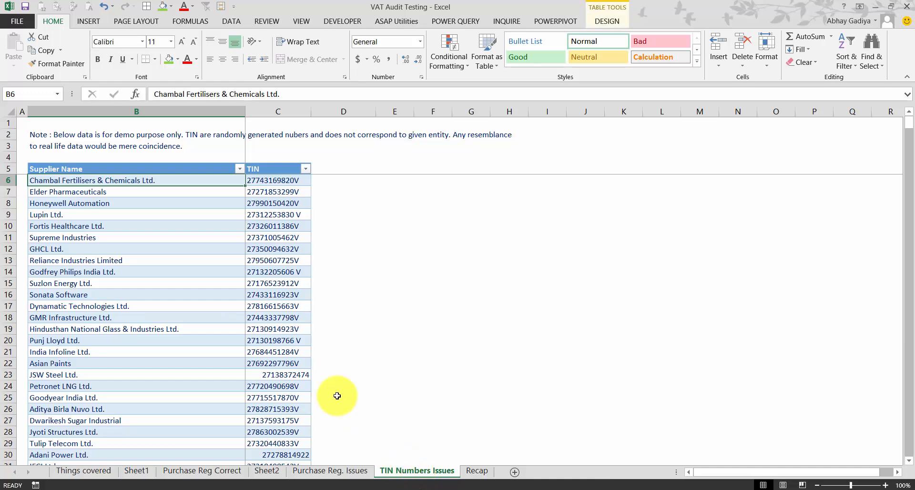
{"action": "left_click", "coordinate": [165, 234]}
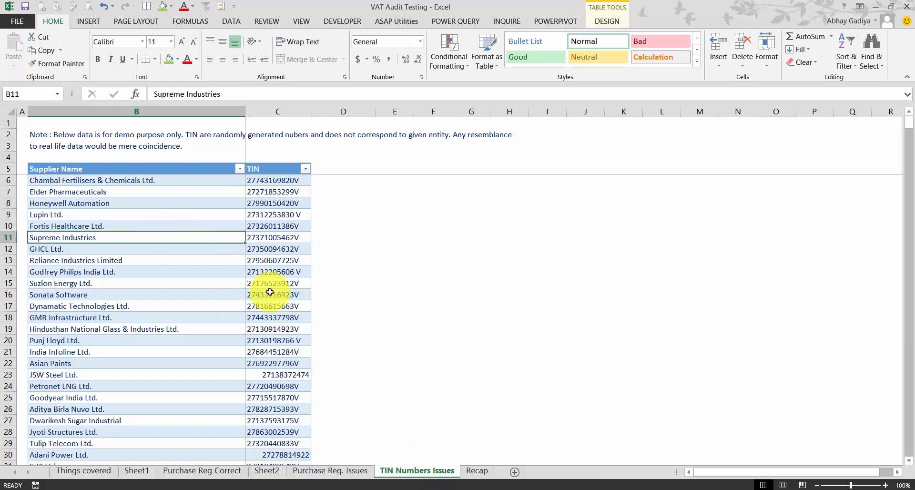
{"action": "key", "text": "ctrl+Up"}
{"action": "key", "text": "Down"}
{"action": "key", "text": "Down"}
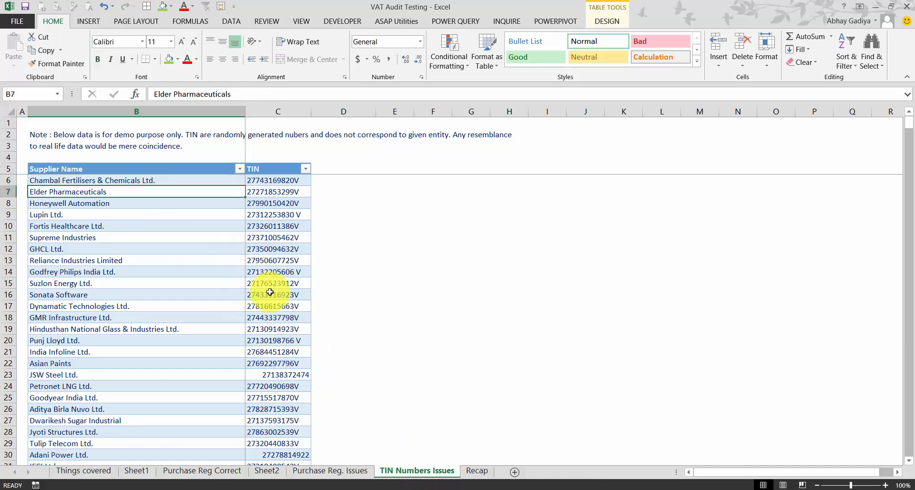
{"action": "key", "text": "Right"}
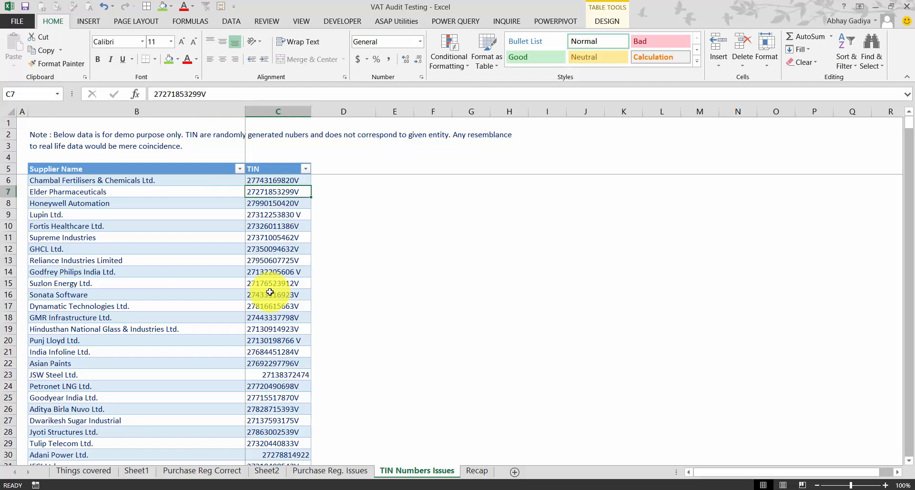
{"action": "left_click", "coordinate": [315, 472]}
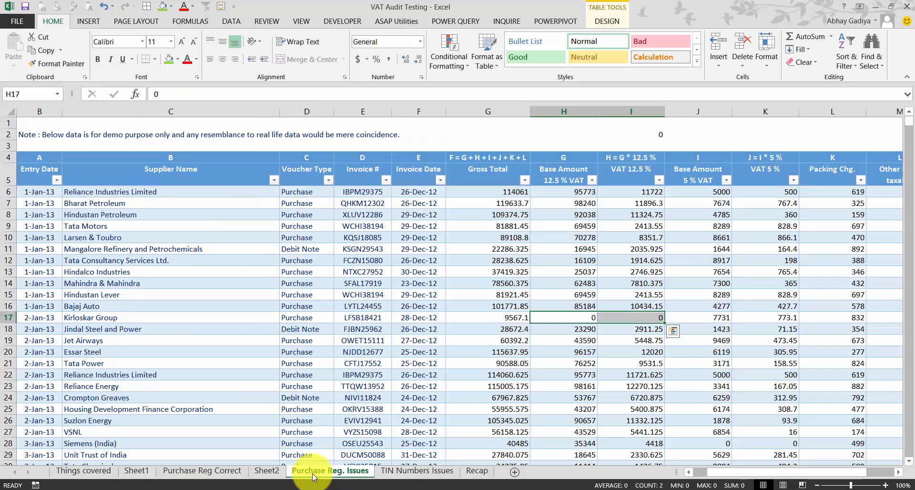
{"action": "left_click", "coordinate": [267, 471]}
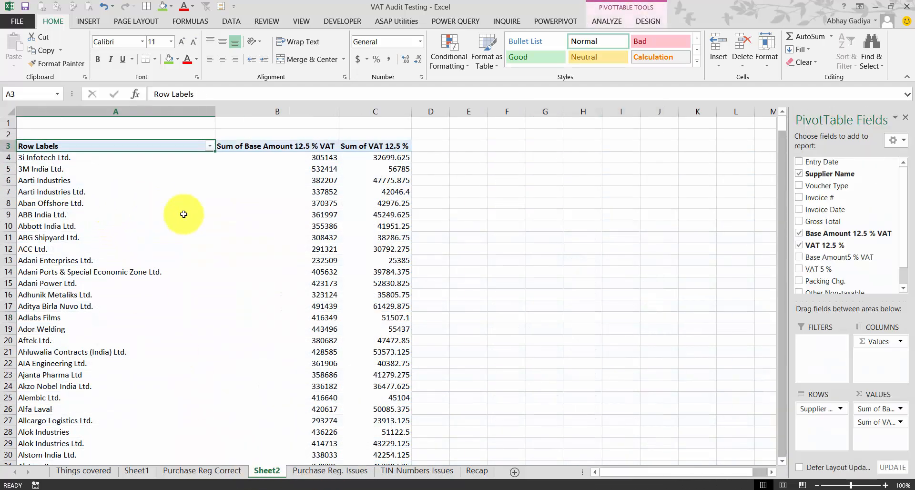
{"action": "left_click", "coordinate": [413, 471]}
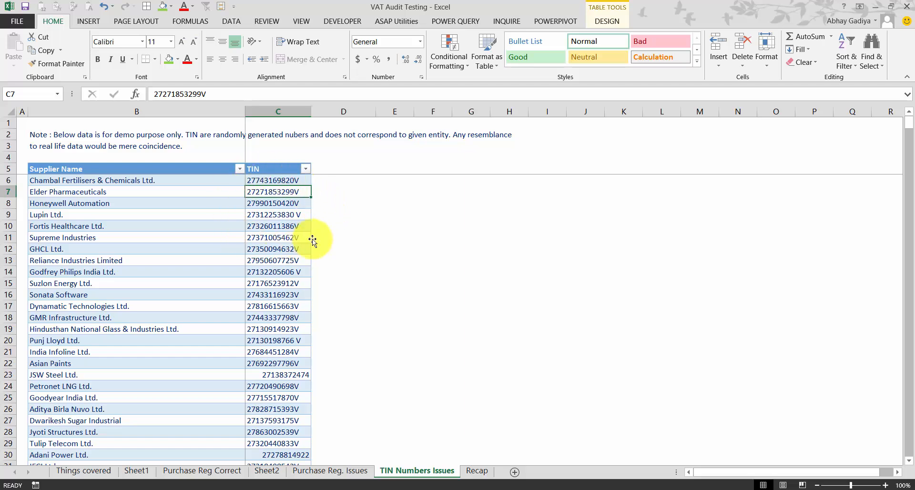
{"action": "left_click", "coordinate": [332, 170]}
{"action": "type", "text": "Length"}
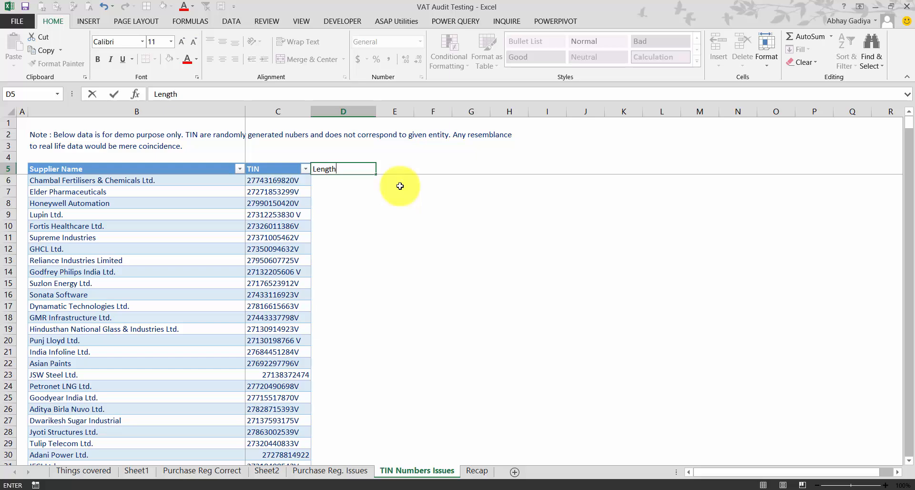
{"action": "key", "text": "Return"}
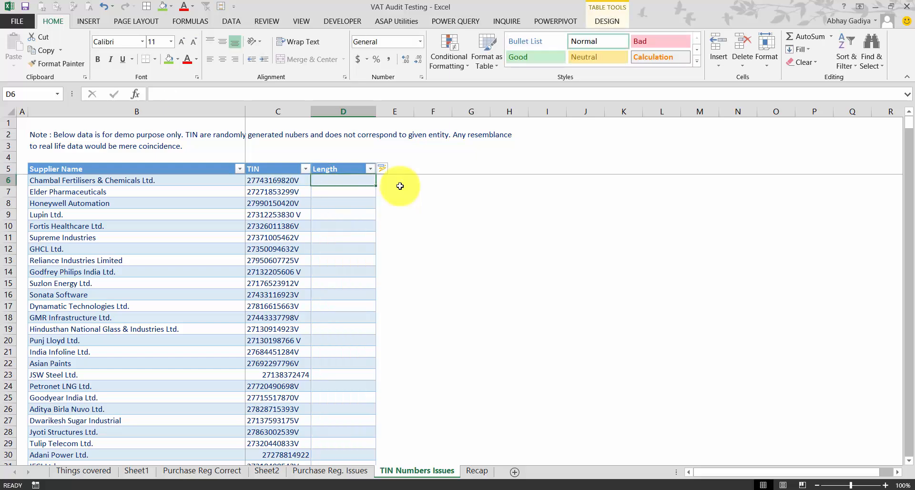
{"action": "type", "text": "=len"}
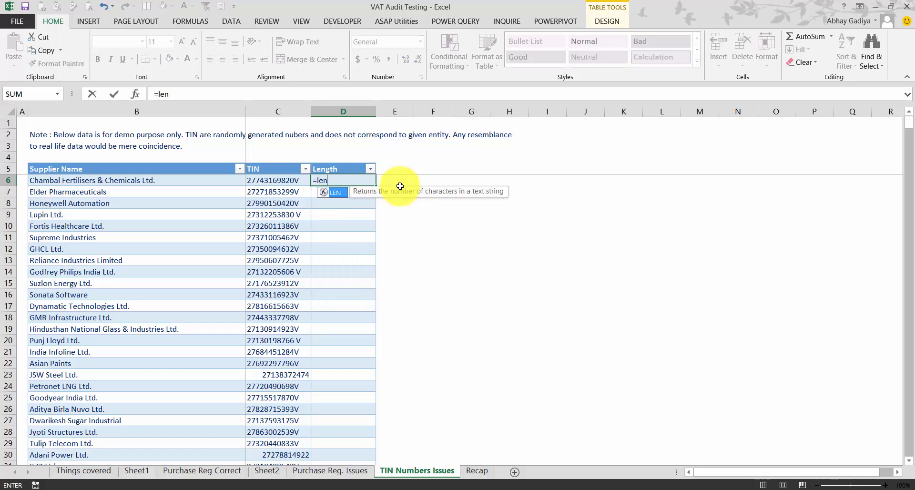
{"action": "key", "text": "Tab"}
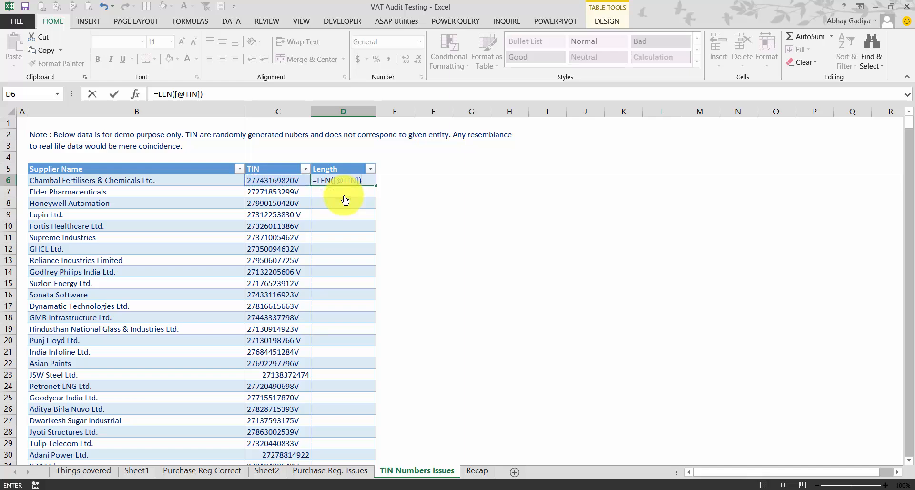
{"action": "key", "text": "Return"}
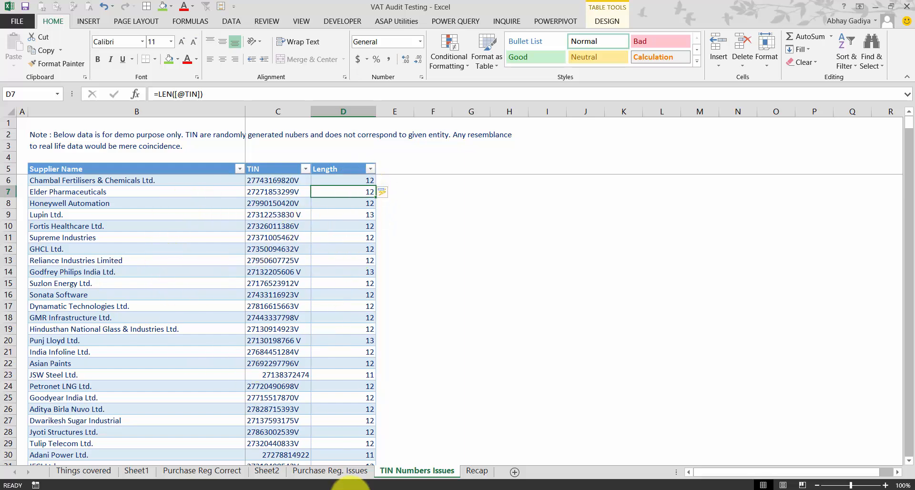
- Filter the Length column to show only the value 11 and examine the TINs in the filtered rows
{"action": "left_click", "coordinate": [370, 168]}
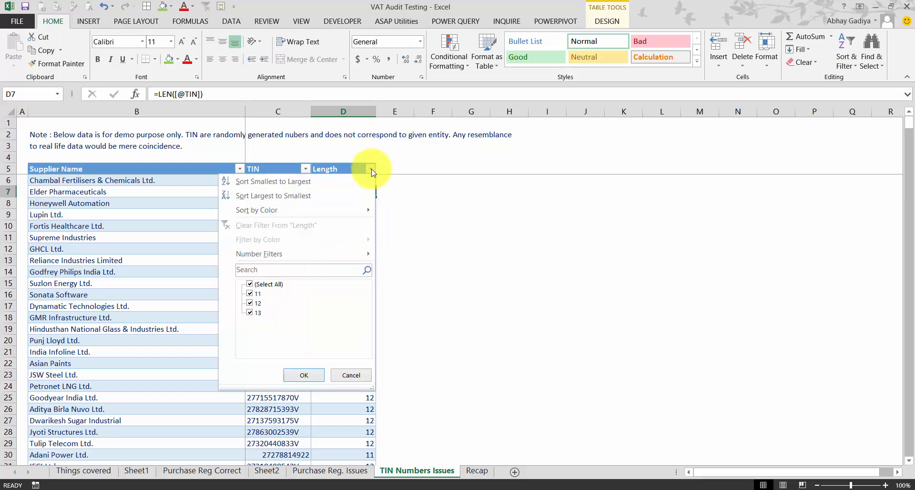
{"action": "left_click", "coordinate": [250, 284]}
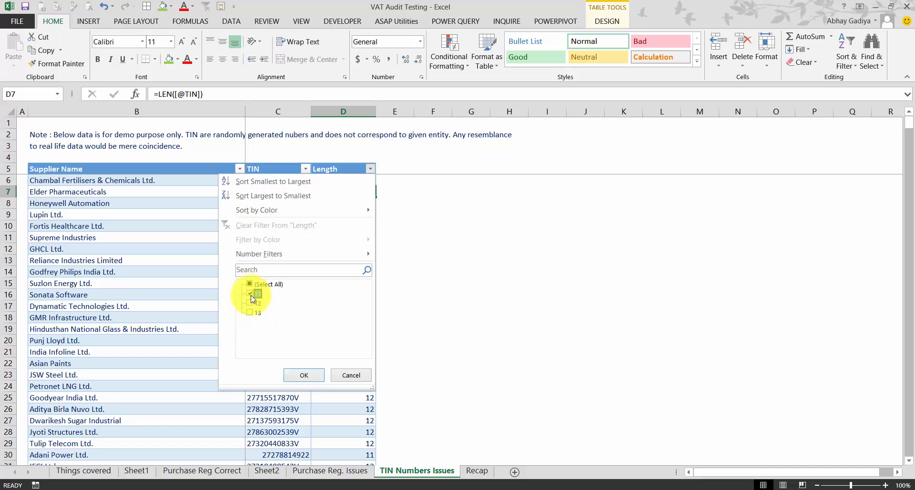
{"action": "left_click", "coordinate": [304, 379]}
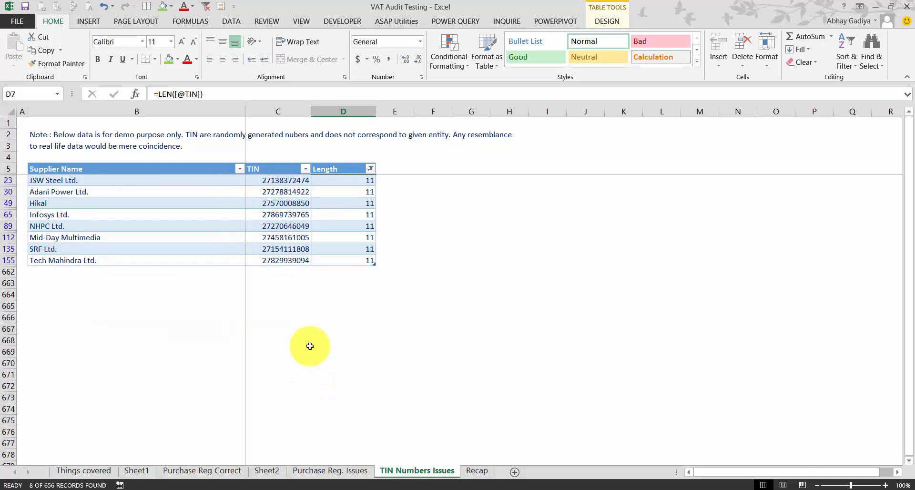
{"action": "left_click_drag", "start_coordinate": [297, 178], "coordinate": [294, 263]}
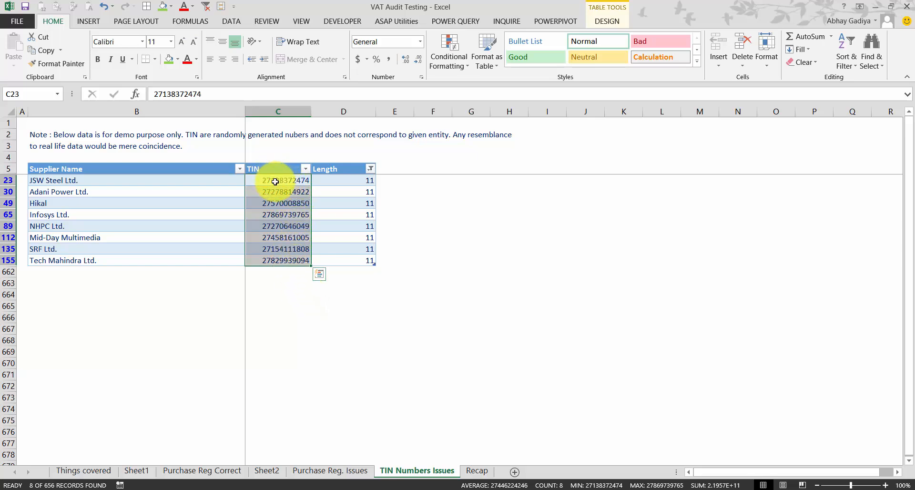
- Fill only the visible column F cells beside the filtered rows, F23 to F155, with the formula =C23&"V"
{"action": "left_click", "coordinate": [415, 179]}
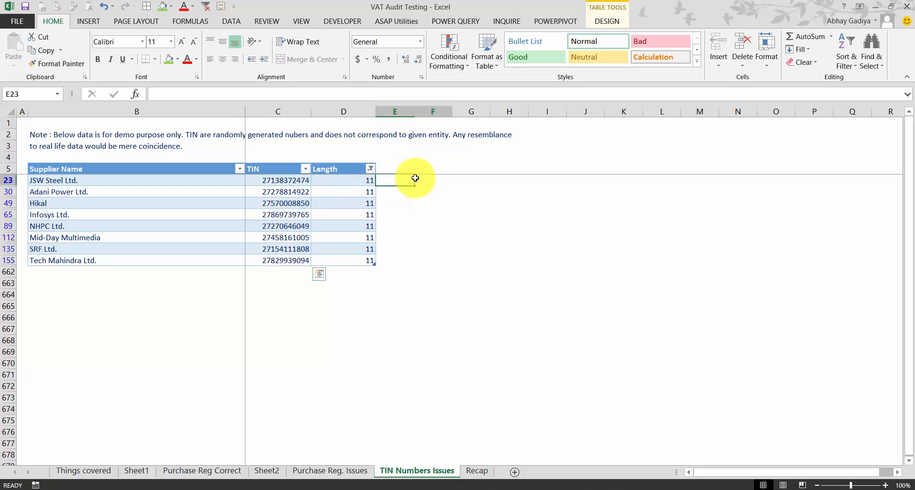
{"action": "left_click_drag", "start_coordinate": [442, 180], "coordinate": [447, 260]}
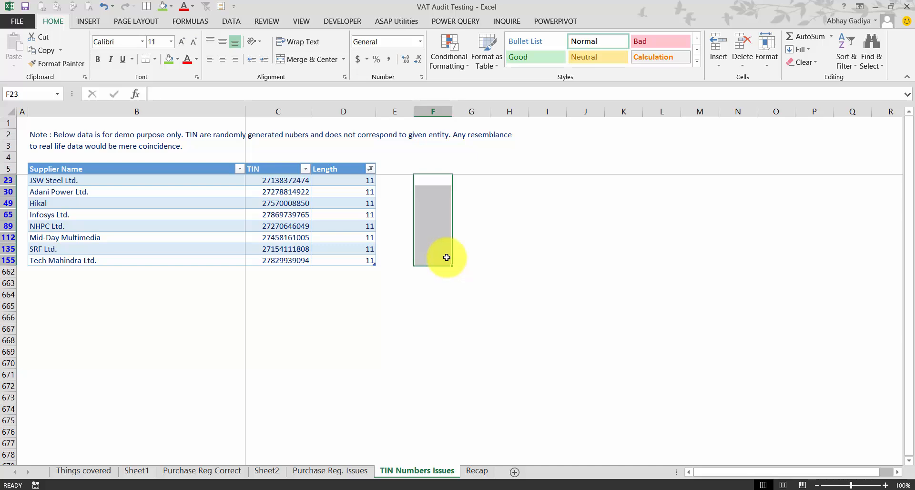
{"action": "key", "text": "alt+semicolon"}
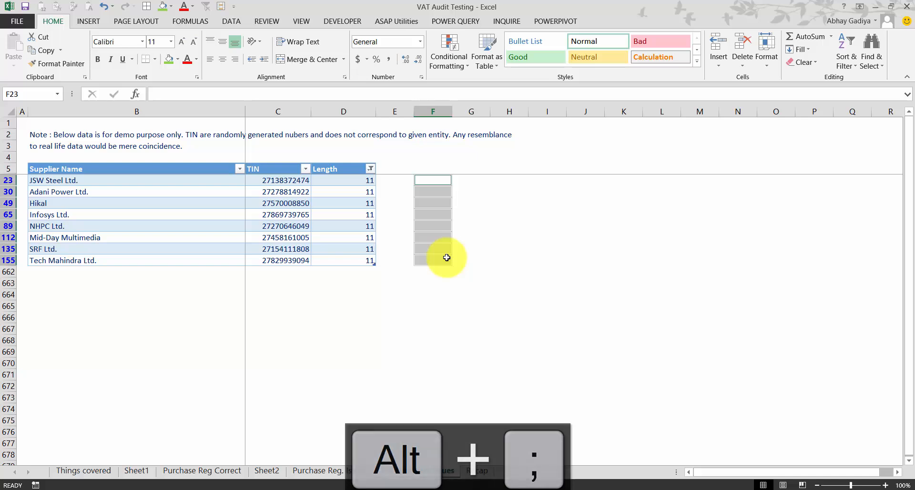
{"action": "type", "text": "="}
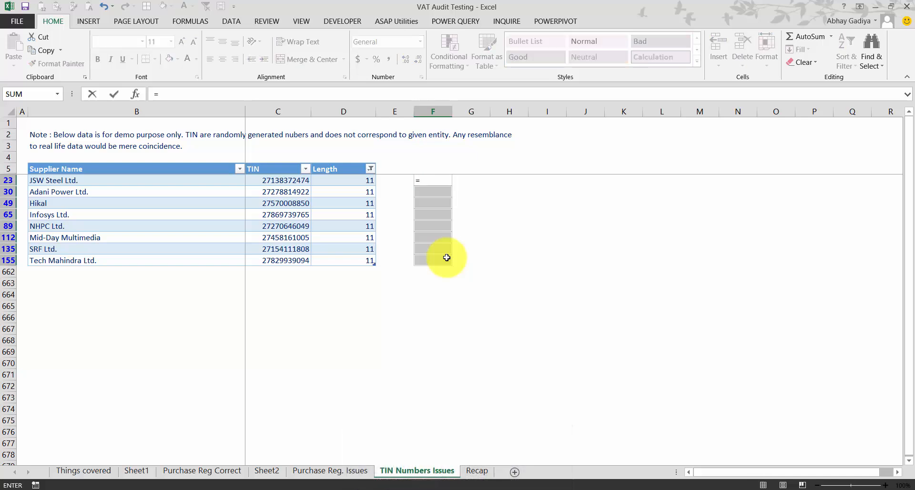
{"action": "key", "text": "Left"}
{"action": "key", "text": "Left"}
{"action": "key", "text": "Left"}
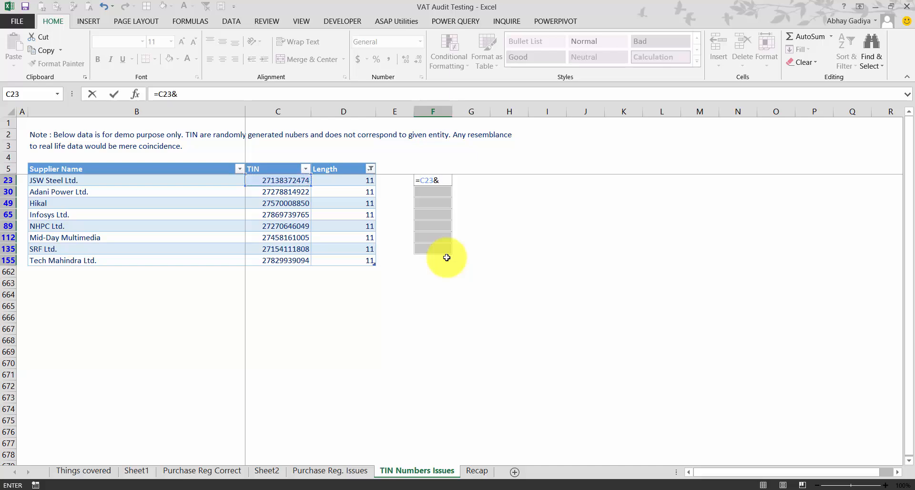
{"action": "type", "text": "&"}
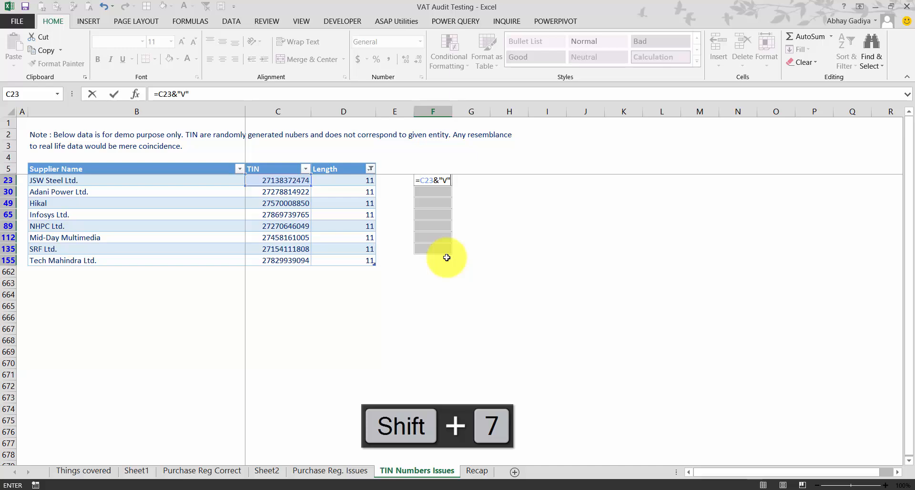
{"action": "key", "text": "ctrl+Return"}
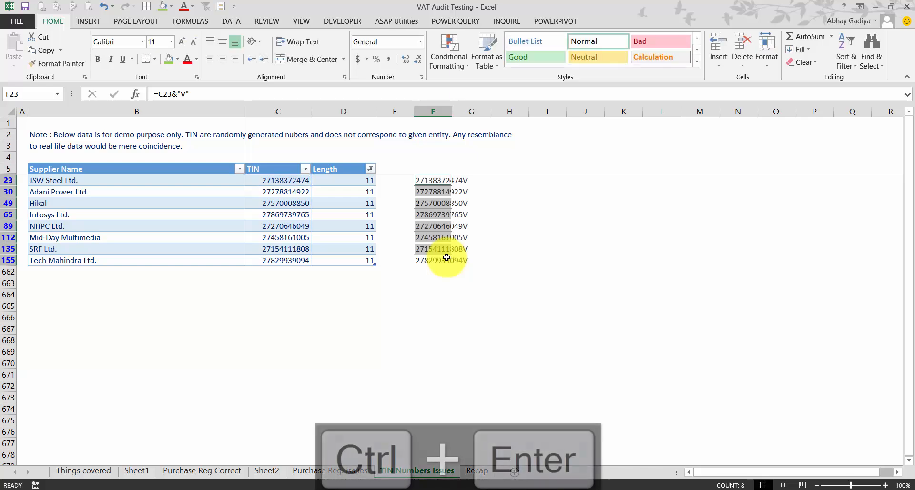
{"action": "key", "text": "Down"}
{"action": "key", "text": "Down"}
{"action": "key", "text": "Down"}
{"action": "key", "text": "Down"}
{"action": "key", "text": "Down"}
{"action": "key", "text": "Down"}
{"action": "key", "text": "Down"}
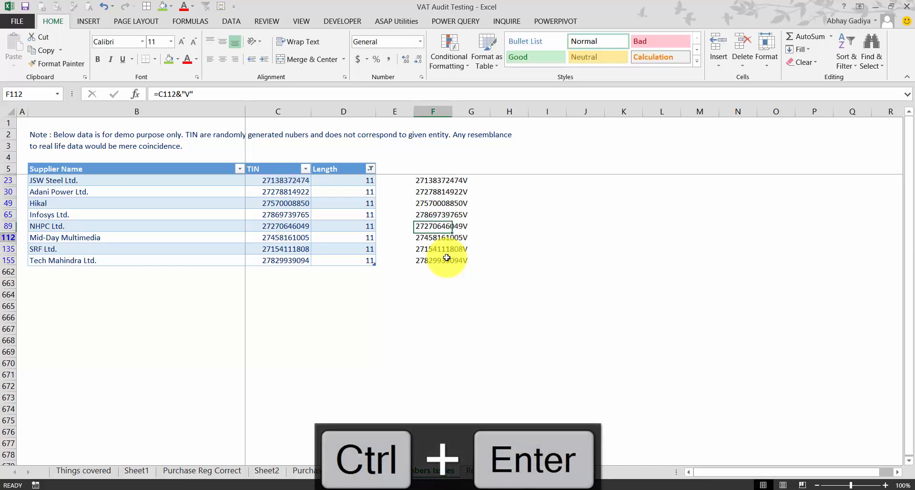
{"action": "key", "text": "Left"}
{"action": "key", "text": "Left"}
{"action": "key", "text": "Left"}
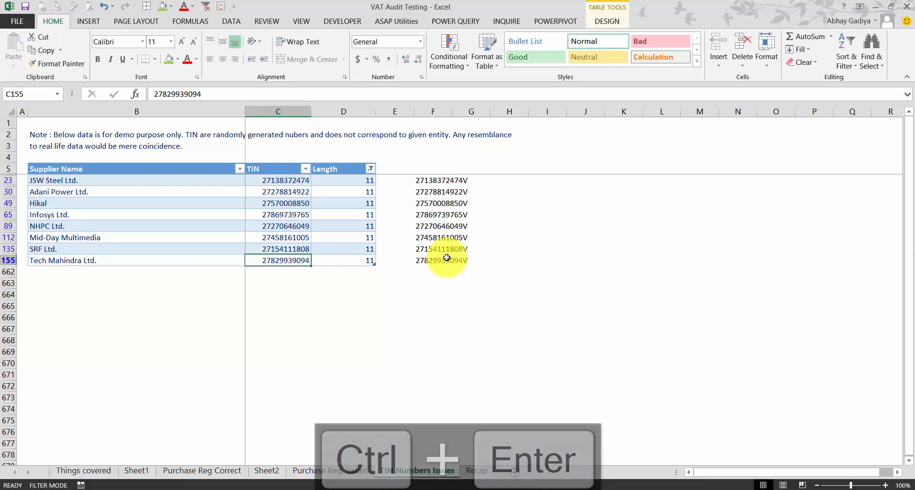
{"action": "key", "text": "shift+Up"}
{"action": "key", "text": "shift+Up"}
{"action": "key", "text": "shift+Up"}
{"action": "key", "text": "shift+Up"}
{"action": "key", "text": "shift+Up"}
{"action": "key", "text": "shift+Up"}
{"action": "key", "text": "shift+Up"}
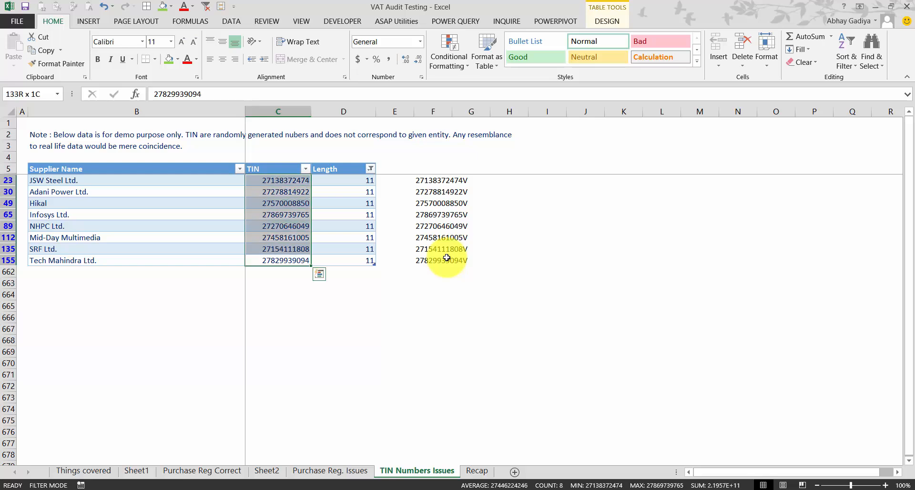
{"action": "key", "text": "alt+semicolon"}
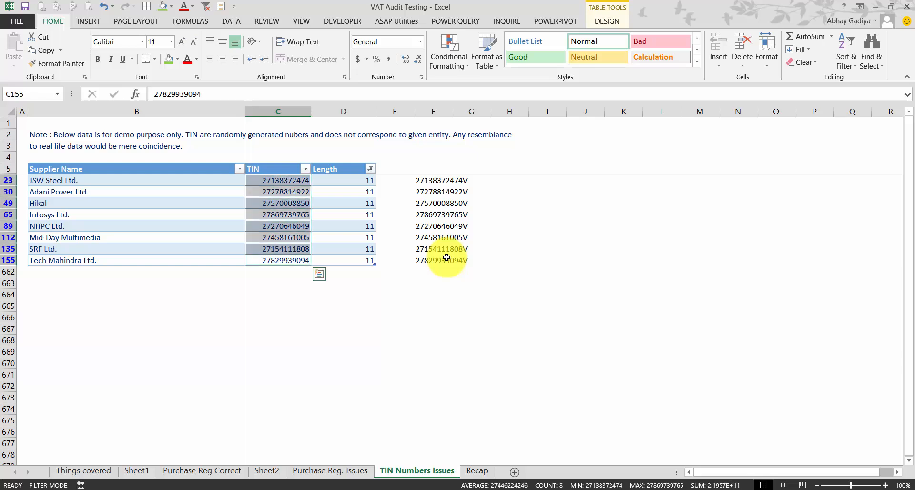
{"action": "type", "text": "="}
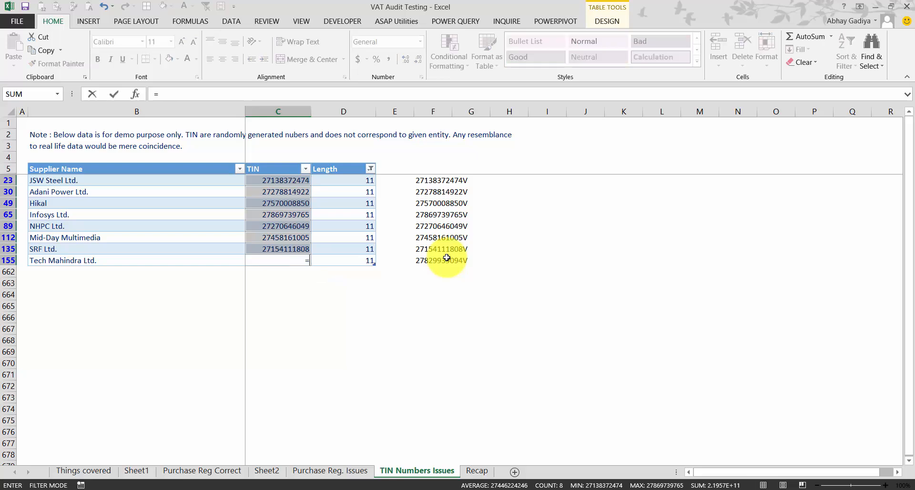
{"action": "key", "text": "Right"}
{"action": "key", "text": "Right"}
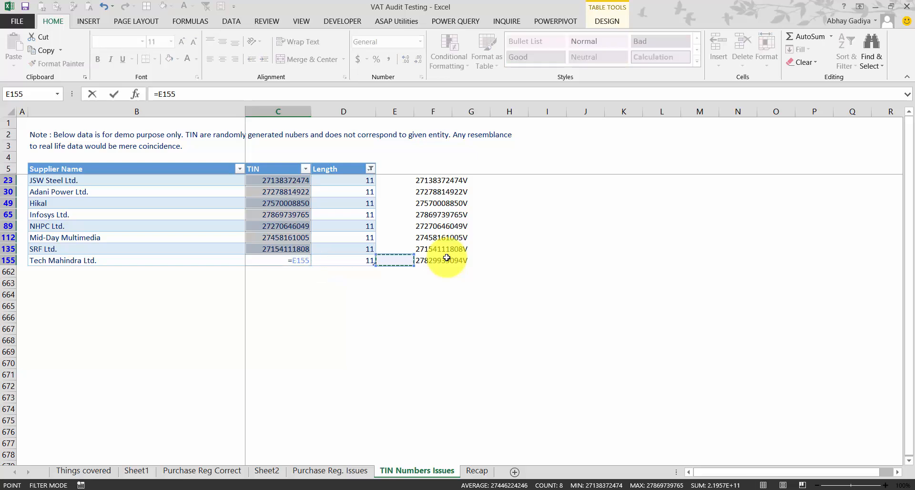
{"action": "key", "text": "ctrl+Return"}
- Convert the formulas in column F to plain values in place and check the contents of F23 and F30
{"action": "key", "text": "Right"}
{"action": "key", "text": "Right"}
{"action": "key", "text": "Right"}
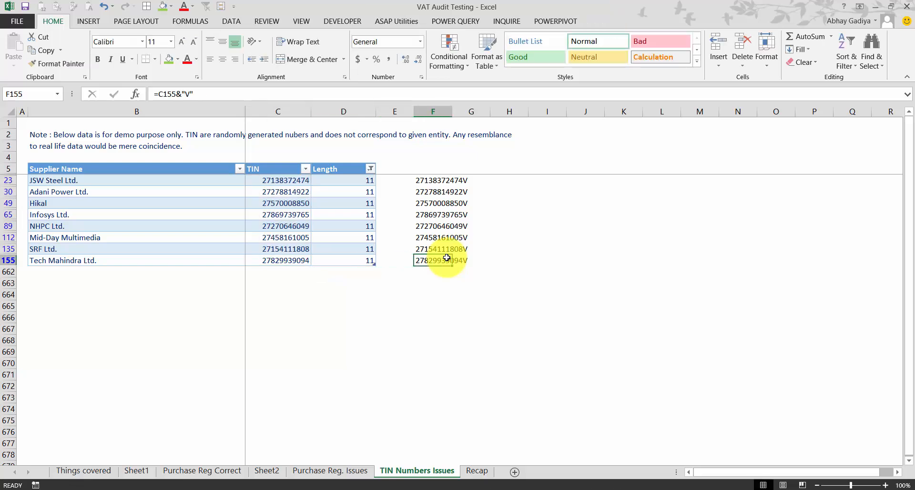
{"action": "key", "text": "ctrl+space"}
{"action": "key", "text": "ctrl+c"}
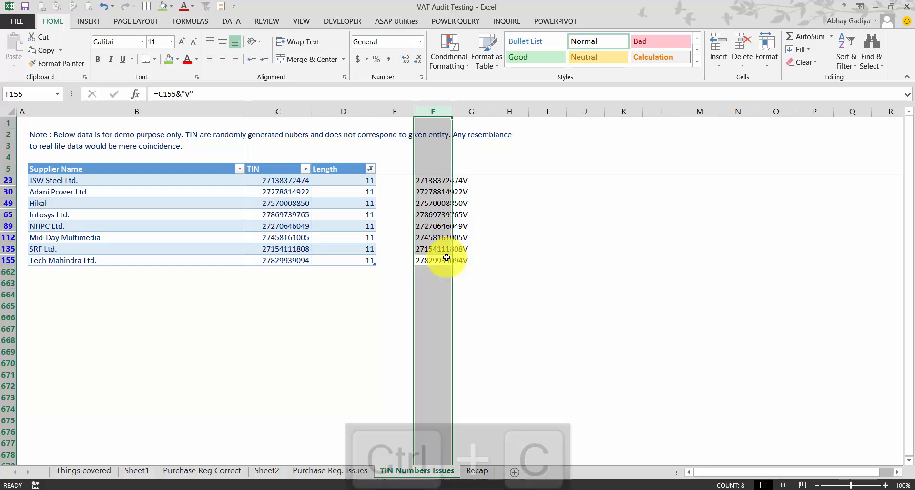
{"action": "key", "text": "alt+e"}
{"action": "key", "text": "s"}
{"action": "key", "text": "space"}
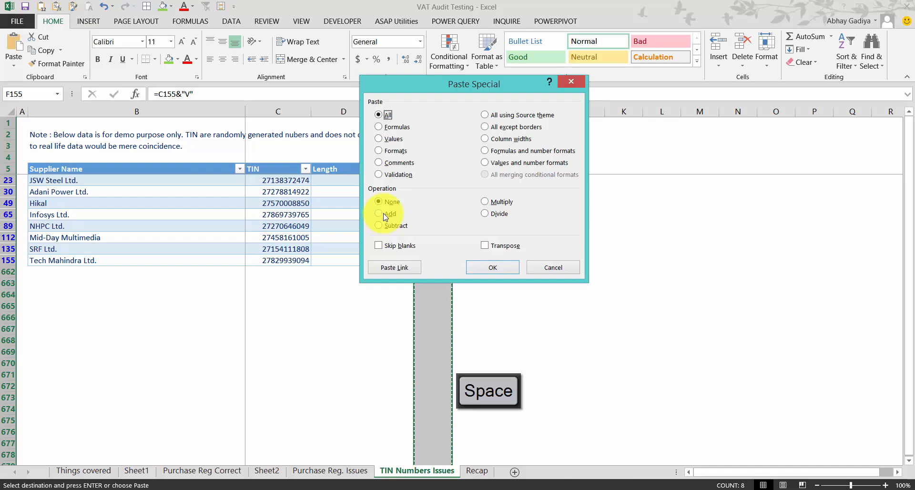
{"action": "left_click", "coordinate": [389, 139]}
{"action": "left_click", "coordinate": [492, 267]}
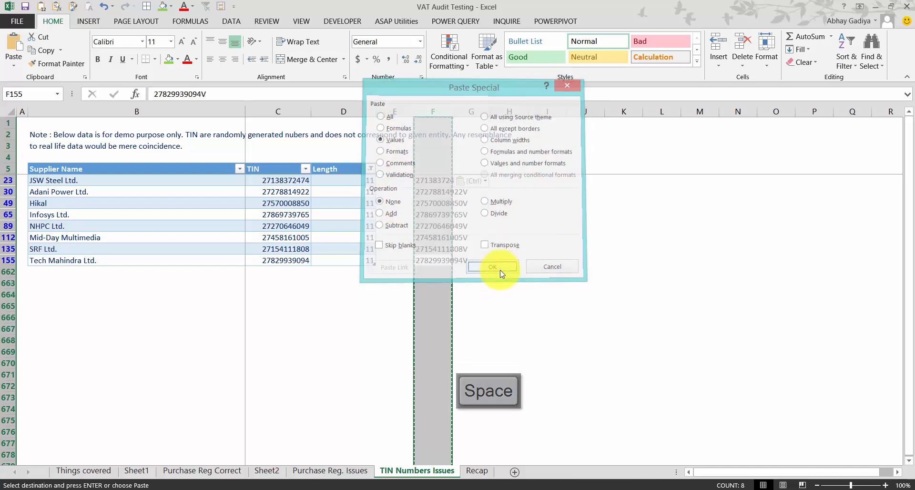
{"action": "left_click", "coordinate": [432, 180]}
{"action": "key", "text": "Escape"}
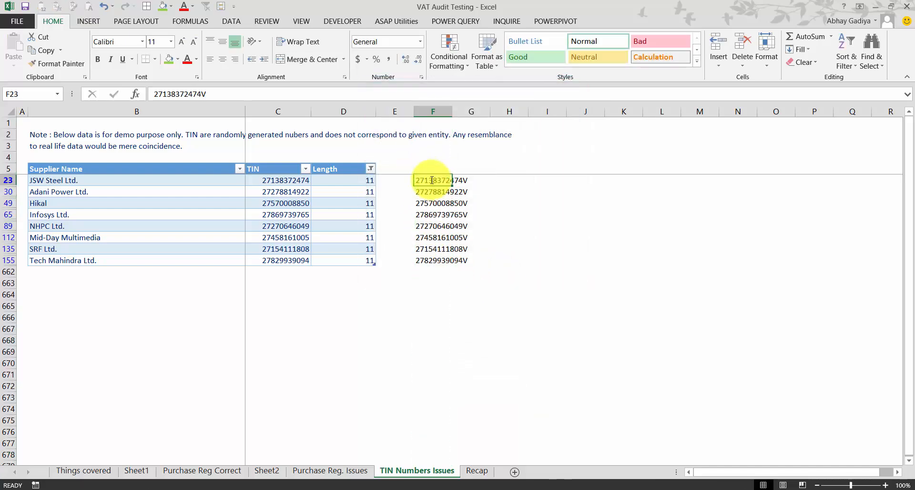
{"action": "left_click", "coordinate": [427, 192]}
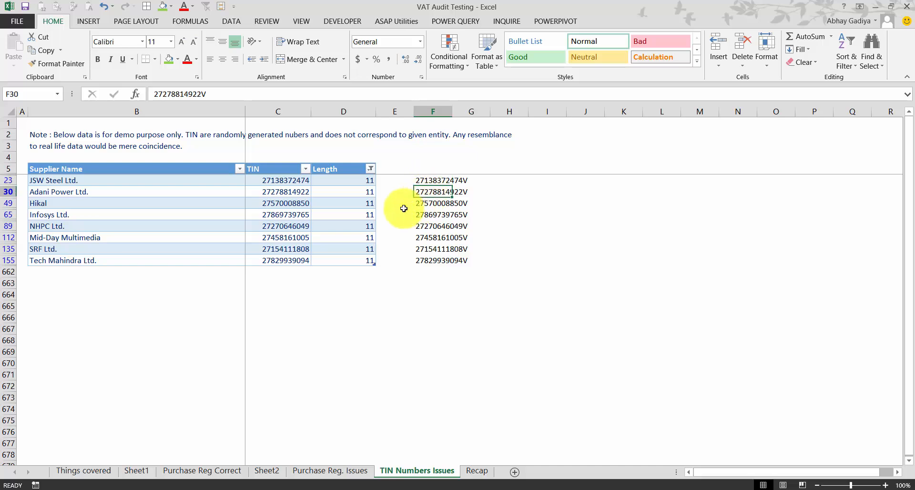
- Fill only the visible filtered TIN cells, C23 to C155, with the formula =F23 so each takes its corrected TIN
{"action": "left_click_drag", "start_coordinate": [273, 182], "coordinate": [294, 256]}
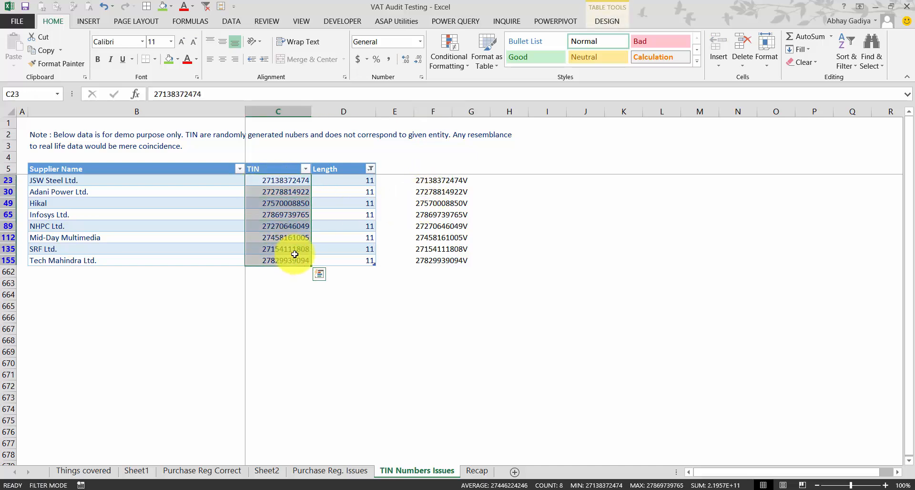
{"action": "key", "text": "alt+semicolon"}
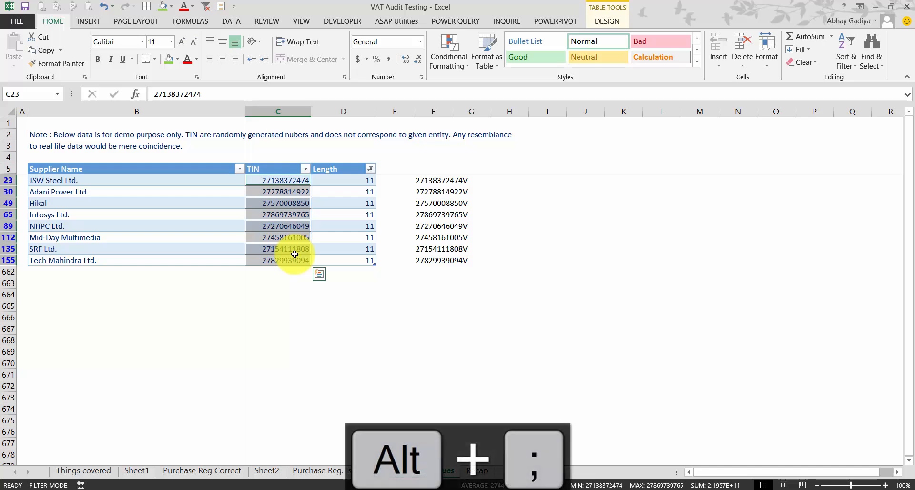
{"action": "type", "text": "="}
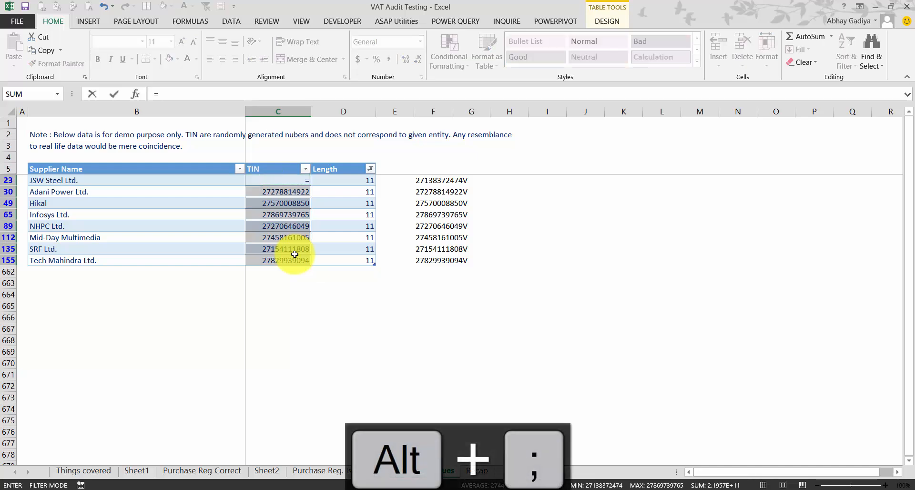
{"action": "key", "text": "Right"}
{"action": "key", "text": "Right"}
{"action": "key", "text": "Right"}
{"action": "key", "text": "ctrl+Return"}
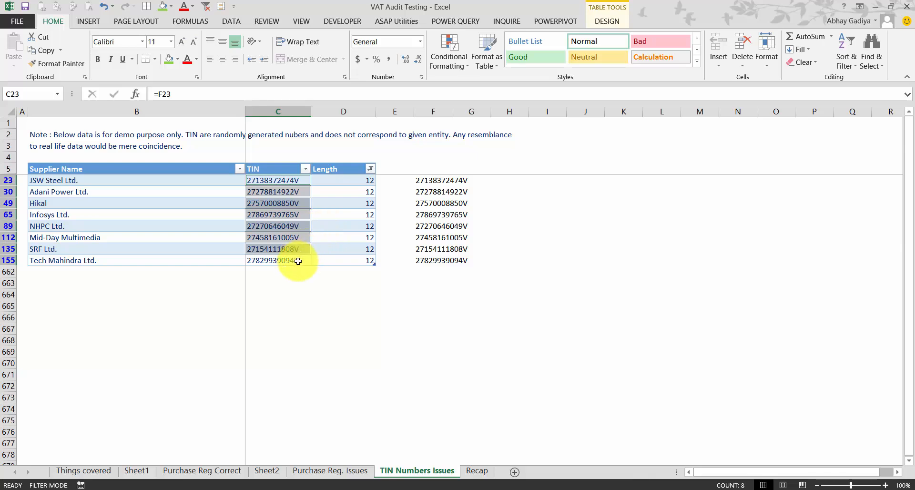
- Clear the Length filter and convert the whole TIN column C to plain values in place
{"action": "left_click", "coordinate": [370, 169]}
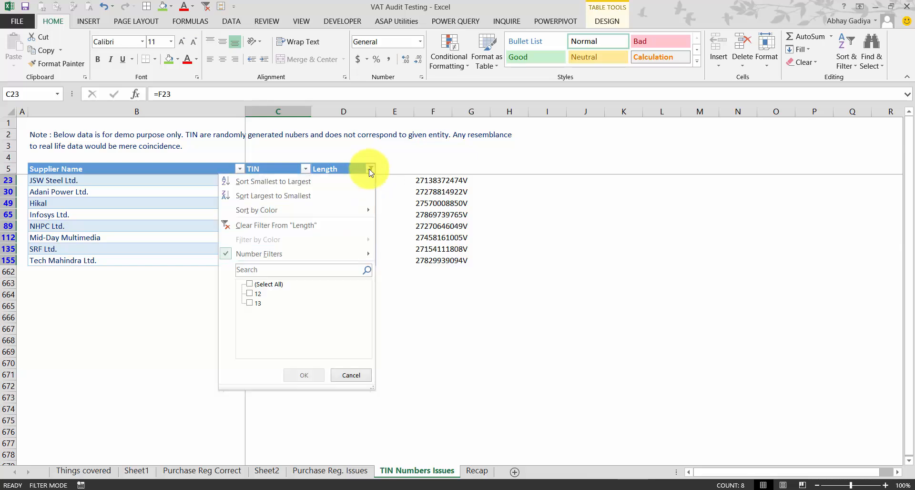
{"action": "left_click", "coordinate": [257, 229]}
{"action": "left_click", "coordinate": [282, 110]}
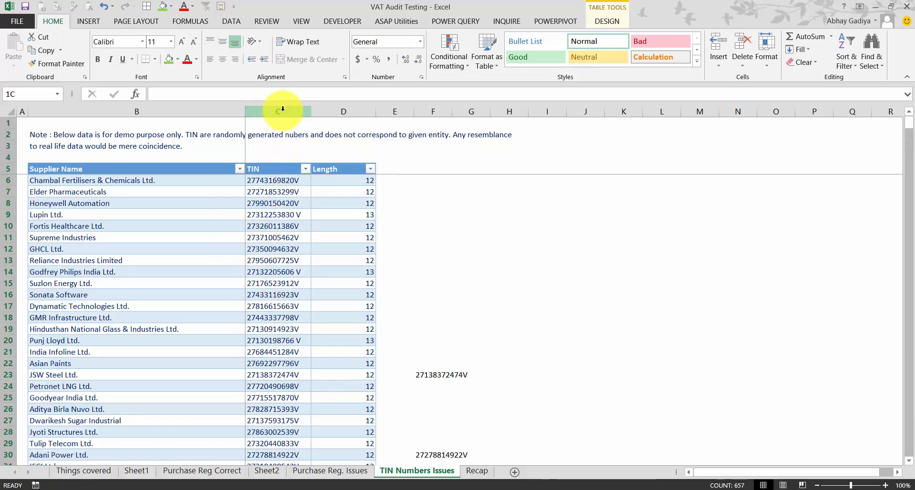
{"action": "key", "text": "ctrl+c"}
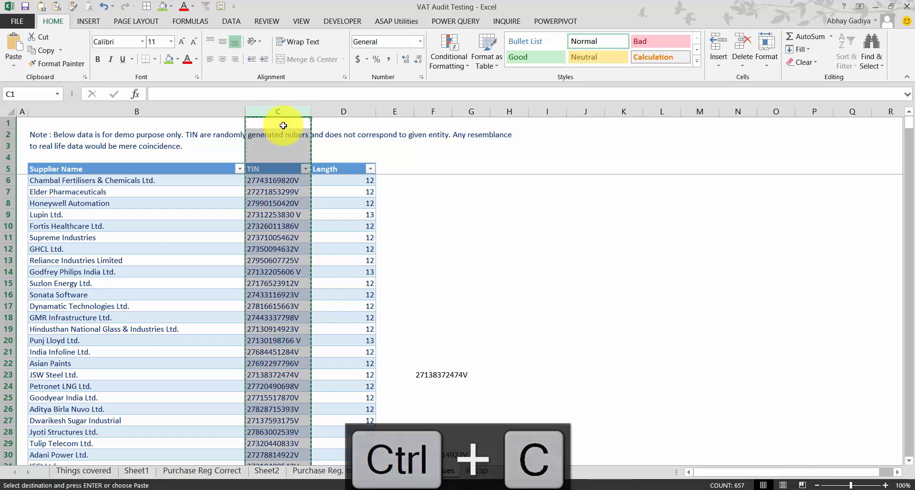
{"action": "key", "text": "ctrl+alt+v"}
{"action": "left_click", "coordinate": [381, 138]}
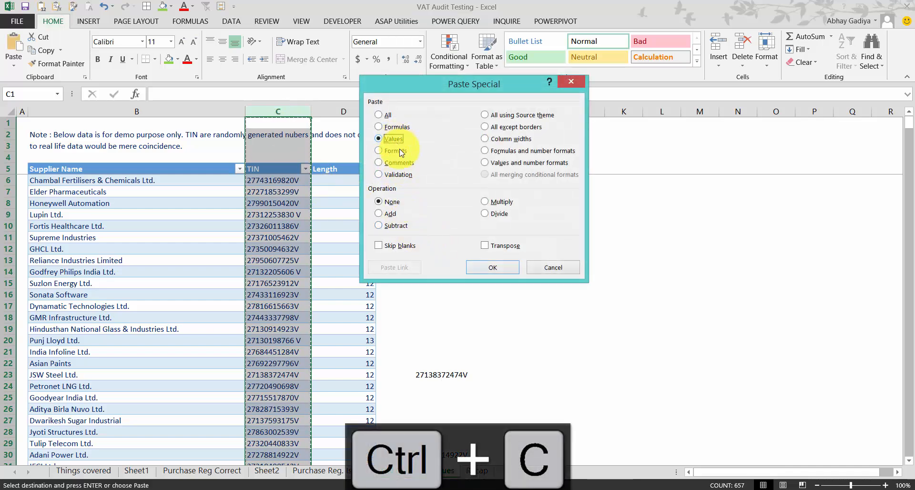
{"action": "left_click", "coordinate": [493, 266]}
- Filter the Length column to show only the value 13
{"action": "left_click", "coordinate": [341, 226]}
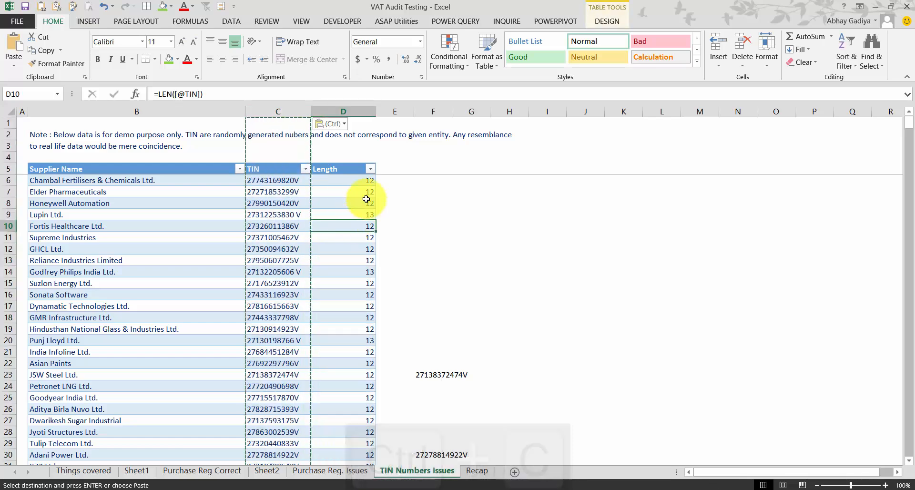
{"action": "left_click", "coordinate": [370, 170]}
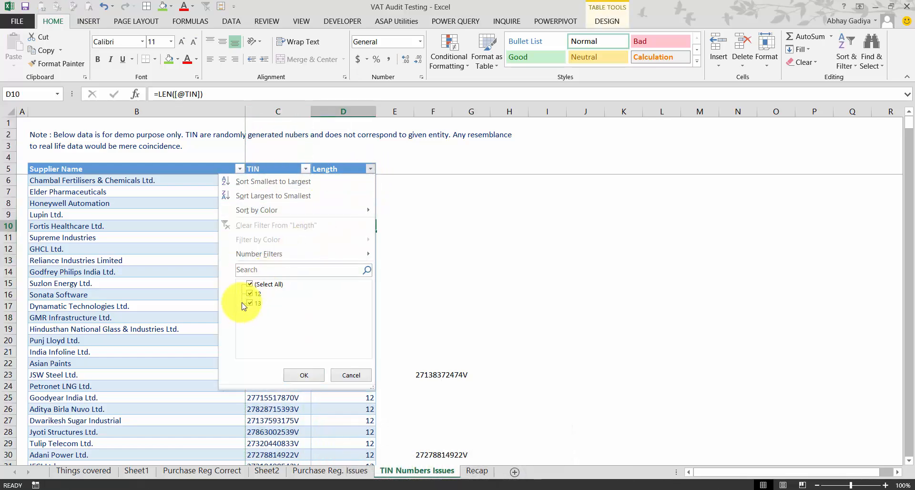
{"action": "left_click", "coordinate": [250, 294]}
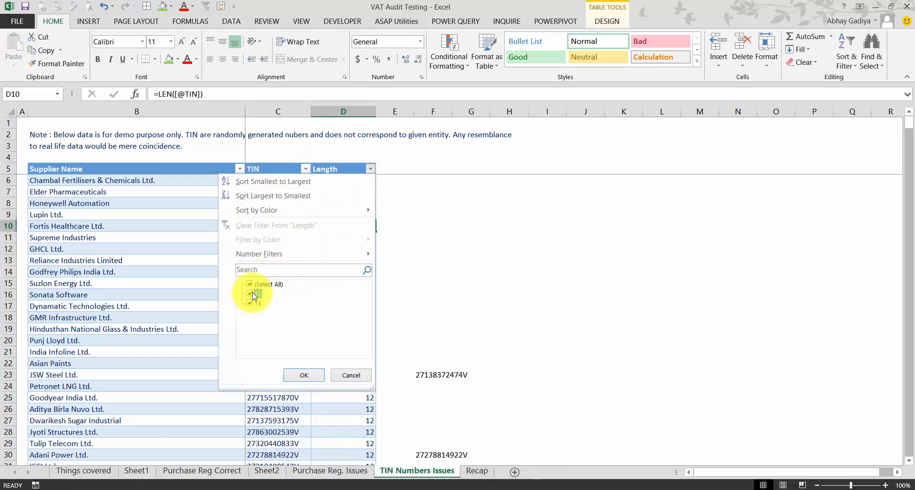
{"action": "left_click", "coordinate": [305, 376]}
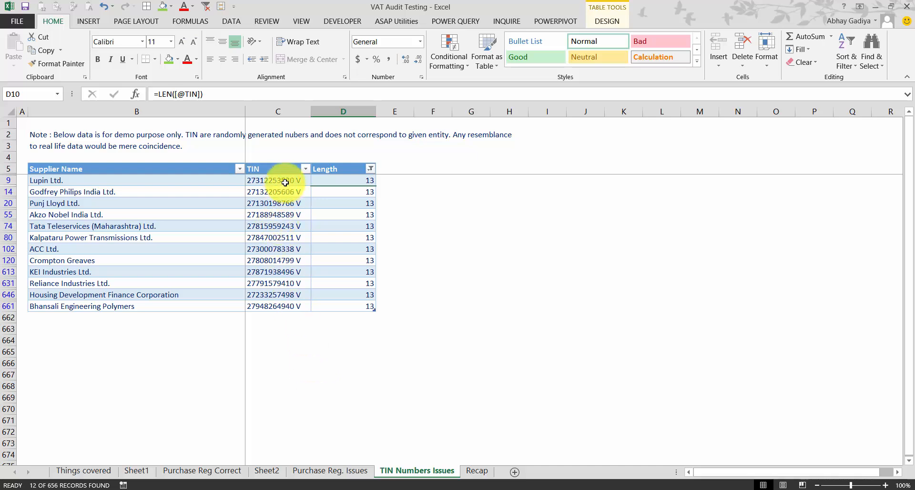
- Replace every space with nothing in only the visible TIN cells, C9 to C661
{"action": "left_click_drag", "start_coordinate": [285, 183], "coordinate": [284, 307]}
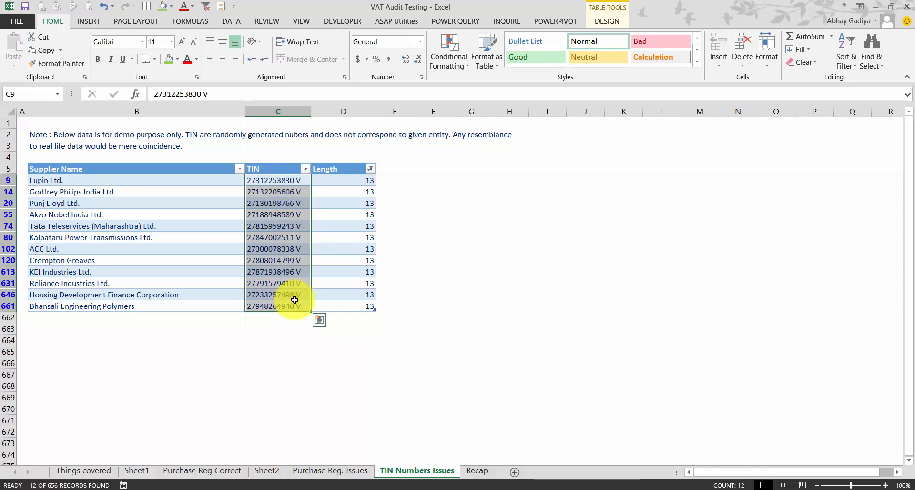
{"action": "key", "text": "alt+semicolon"}
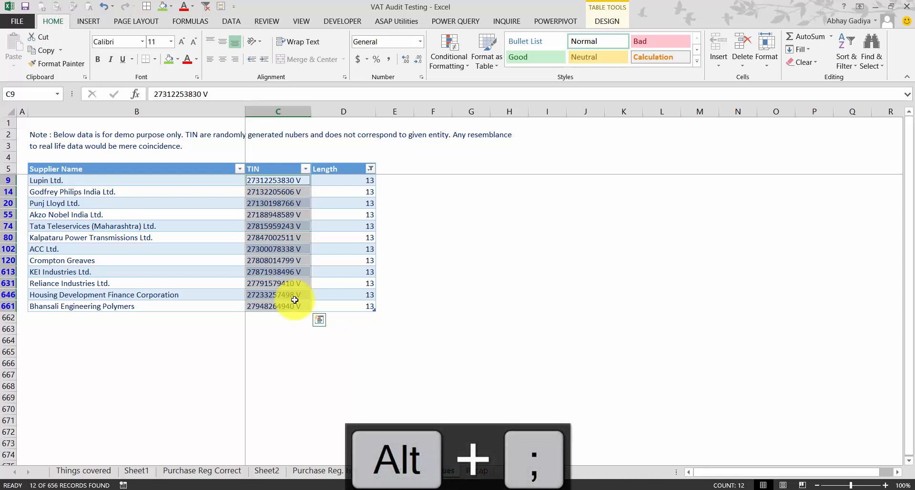
{"action": "key", "text": "ctrl+h"}
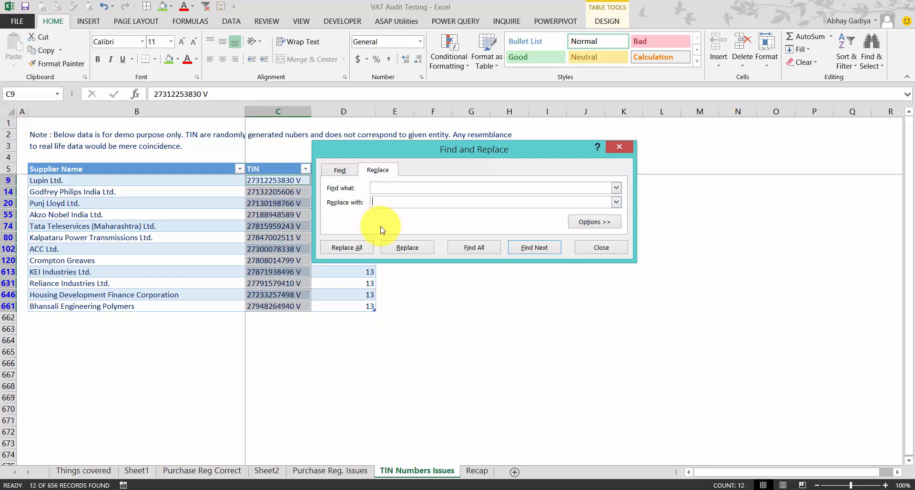
{"action": "left_click", "coordinate": [348, 248]}
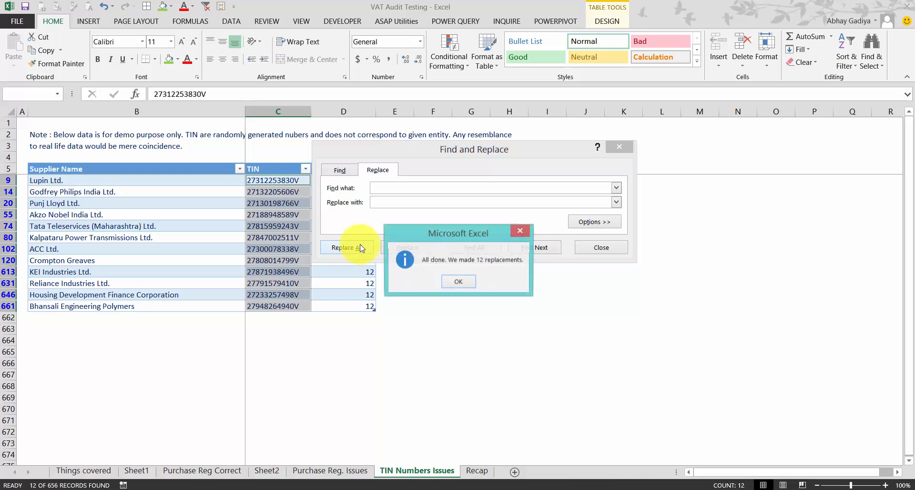
{"action": "left_click", "coordinate": [456, 283]}
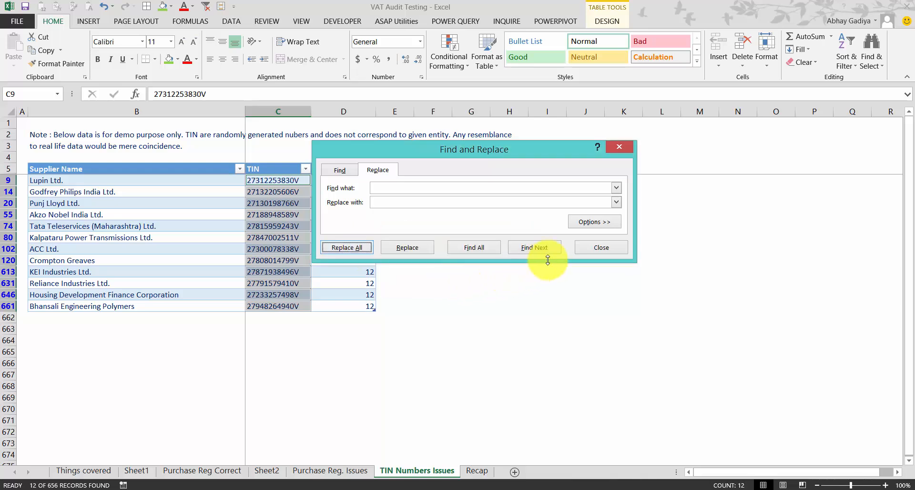
{"action": "left_click", "coordinate": [587, 248]}
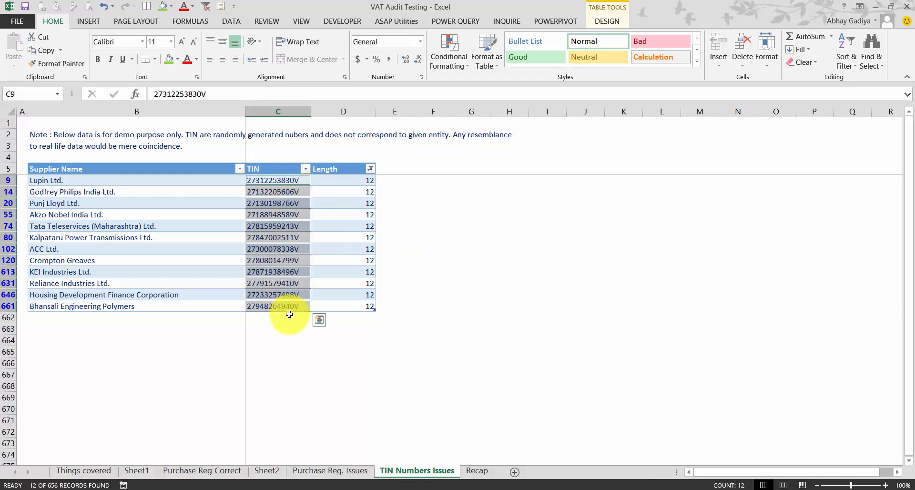
- Clear the Length filter and check which length values remain in the column
{"action": "left_click", "coordinate": [371, 168]}
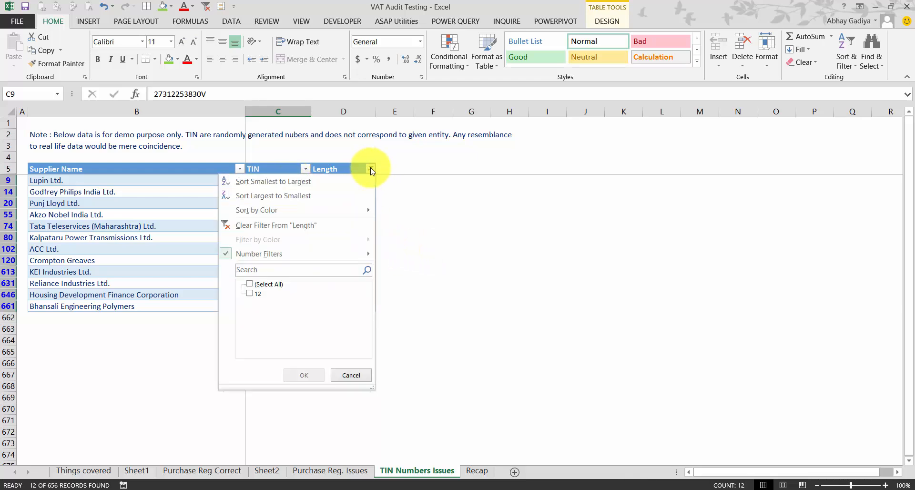
{"action": "left_click", "coordinate": [266, 225]}
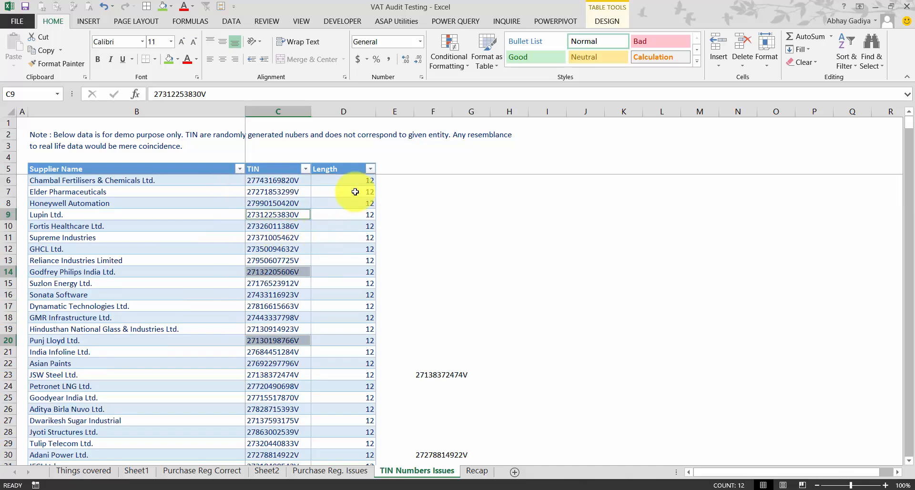
{"action": "left_click", "coordinate": [347, 214]}
{"action": "left_click", "coordinate": [371, 168]}
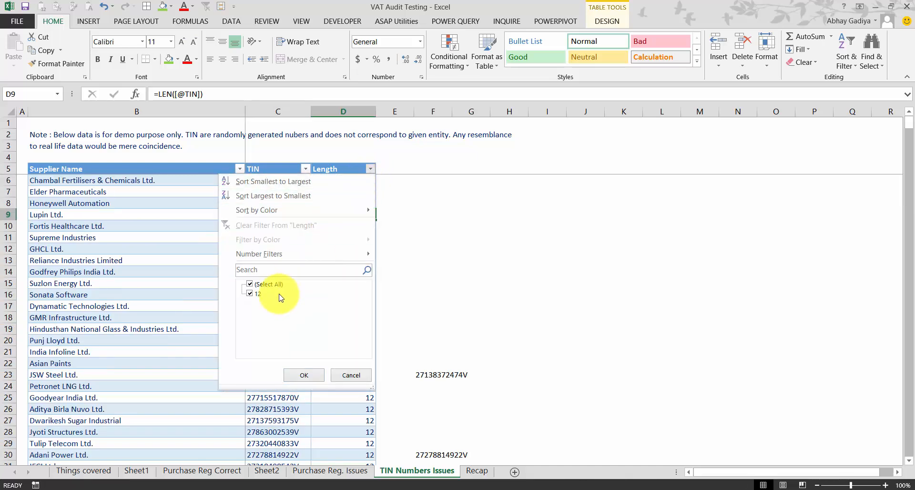
{"action": "left_click", "coordinate": [346, 377]}
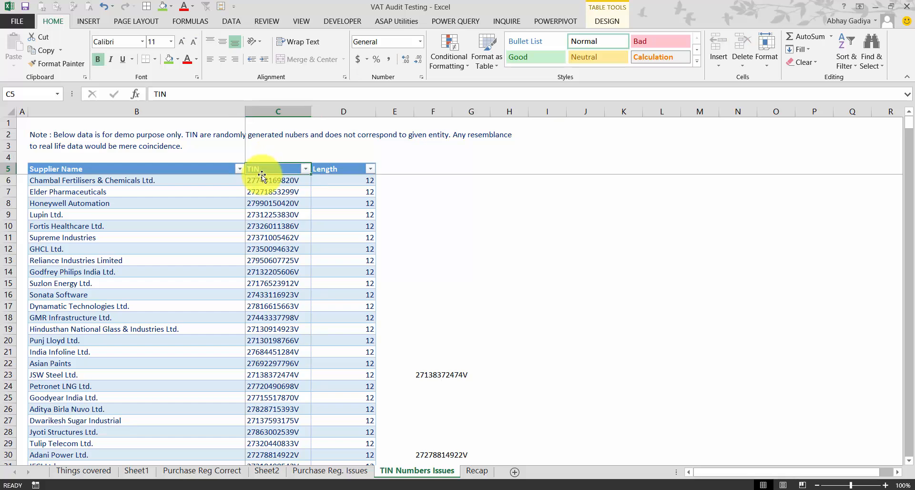
- Highlight duplicate values in the TIN column with Light Red Fill with Dark Red Text
{"action": "left_click", "coordinate": [259, 167]}
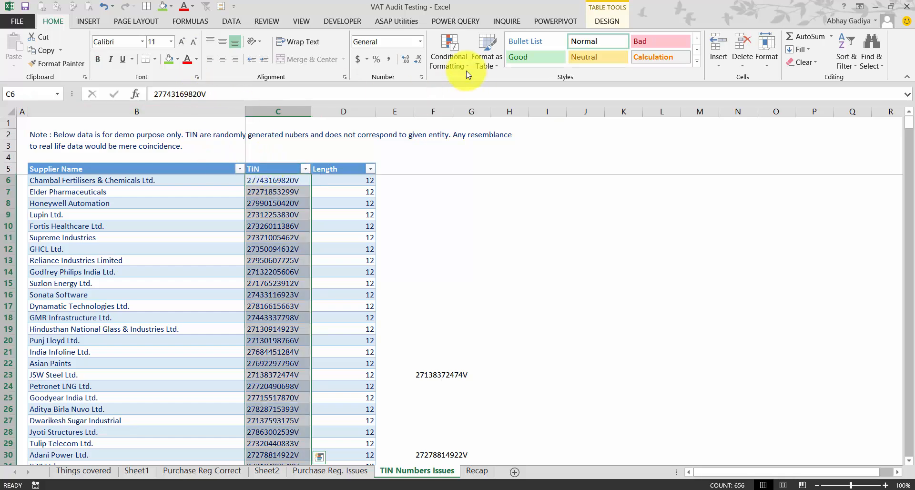
{"action": "left_click", "coordinate": [461, 57]}
{"action": "mouse_move", "coordinate": [476, 85]}
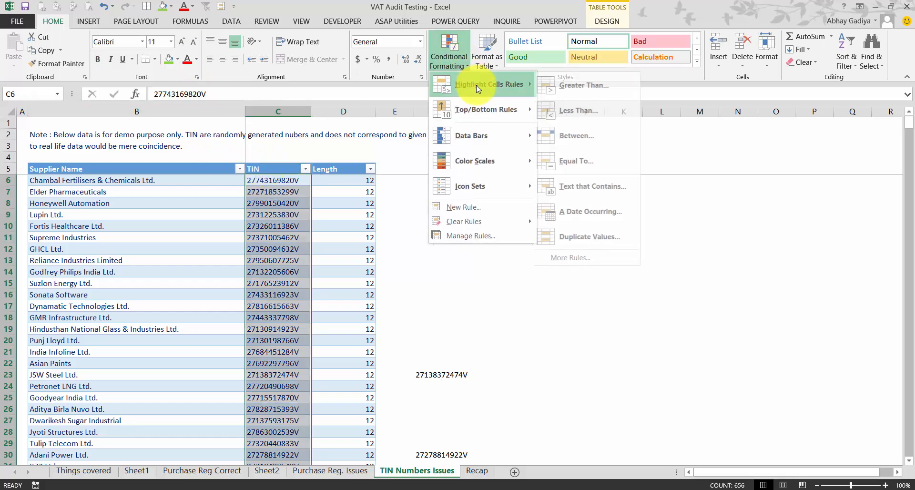
{"action": "left_click", "coordinate": [605, 237]}
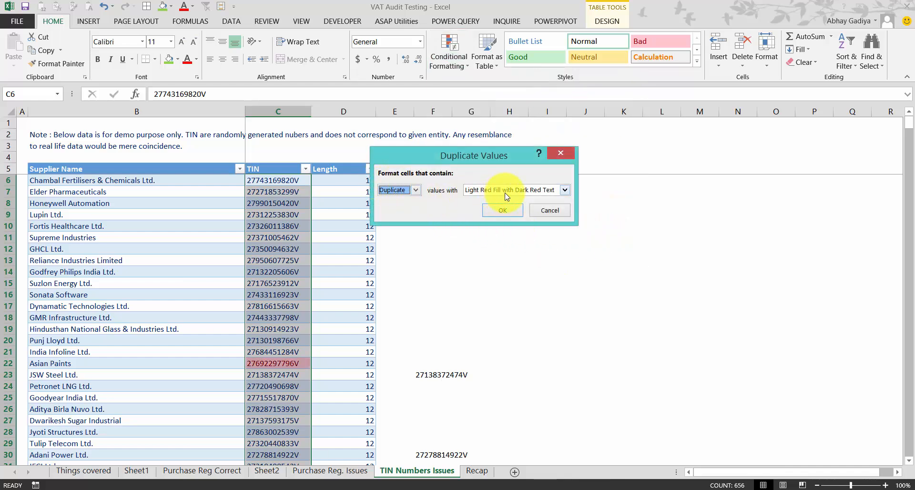
{"action": "left_click", "coordinate": [503, 212]}
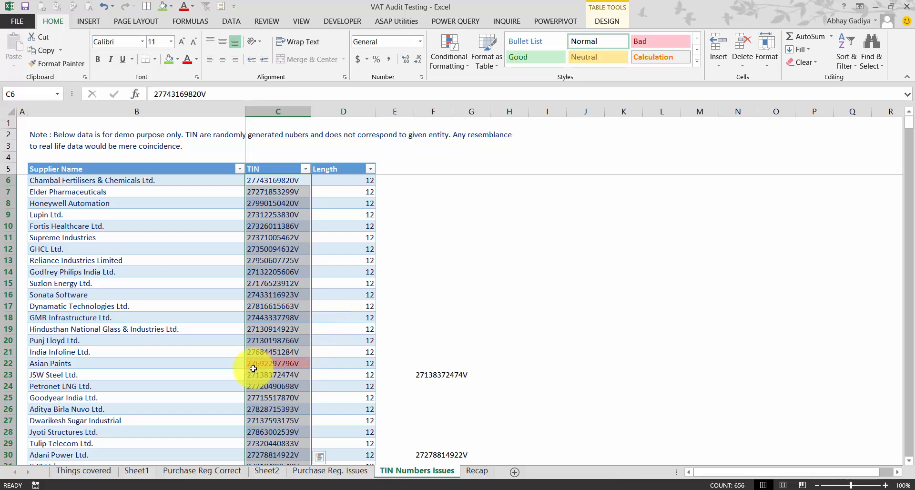
- Filter the TIN column by the light red cell color
{"action": "left_click", "coordinate": [305, 364]}
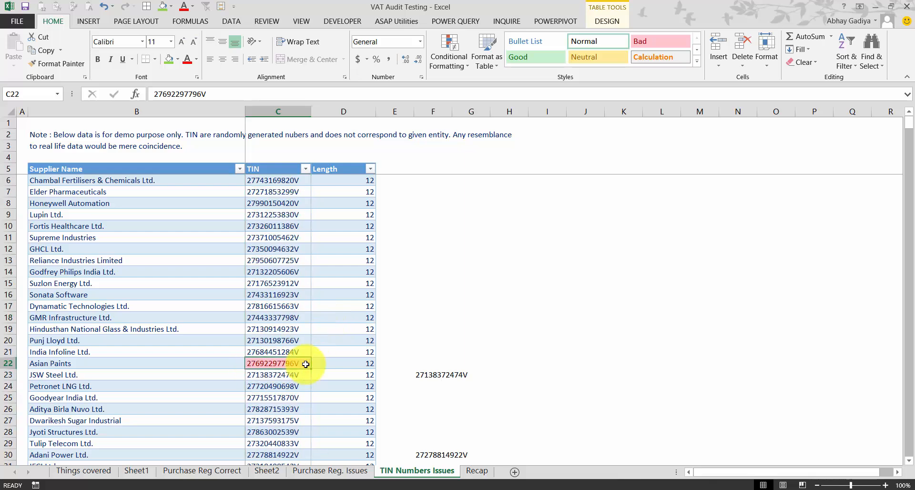
{"action": "left_click", "coordinate": [304, 169]}
{"action": "mouse_move", "coordinate": [265, 242]}
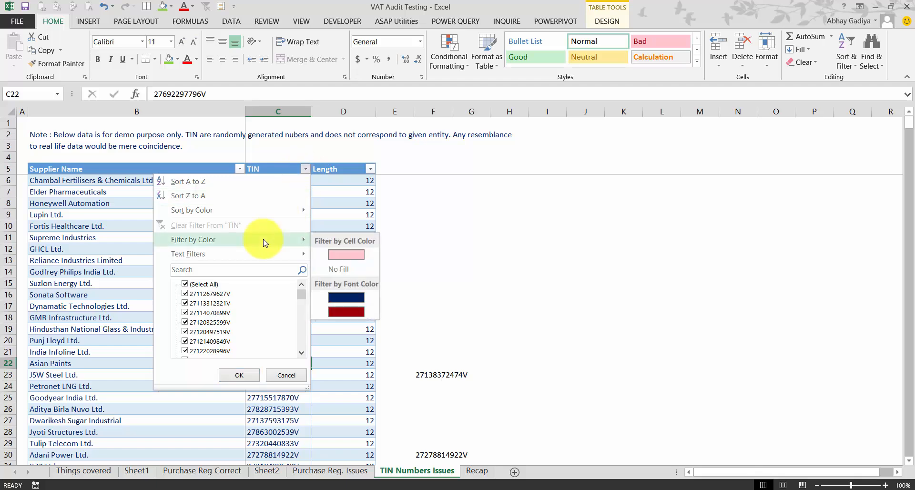
{"action": "left_click", "coordinate": [353, 259]}
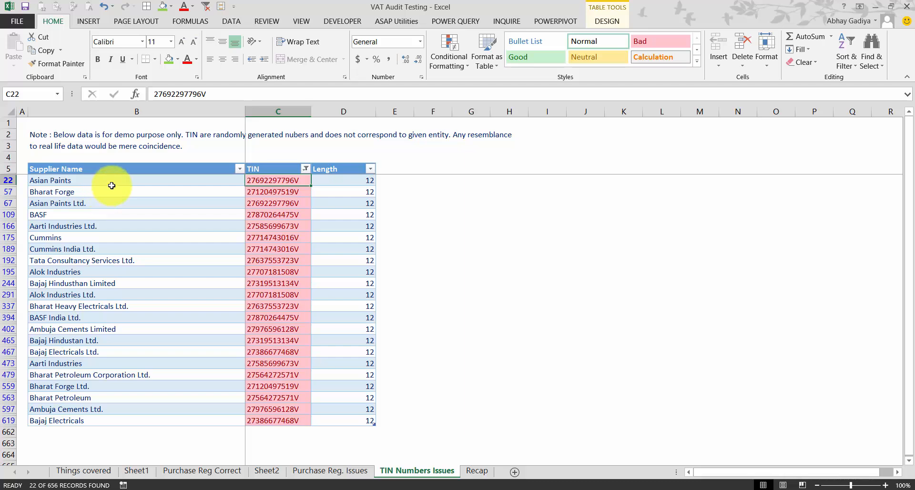
- Copy the filtered supplier names and TINs to the empty area below the table, starting at B668
{"action": "mouse_move", "coordinate": [111, 185]}
{"action": "left_mouse_down"}
{"action": "mouse_move", "coordinate": [119, 180]}
{"action": "mouse_move", "coordinate": [180, 327]}
{"action": "mouse_move", "coordinate": [219, 388]}
{"action": "mouse_move", "coordinate": [233, 409]}
{"action": "mouse_move", "coordinate": [262, 420]}
{"action": "left_mouse_up"}
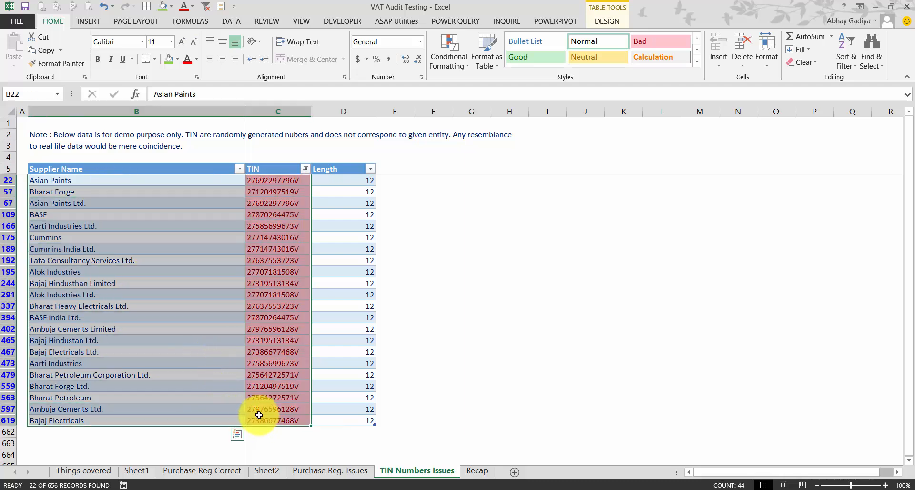
{"action": "key", "text": "ctrl+c"}
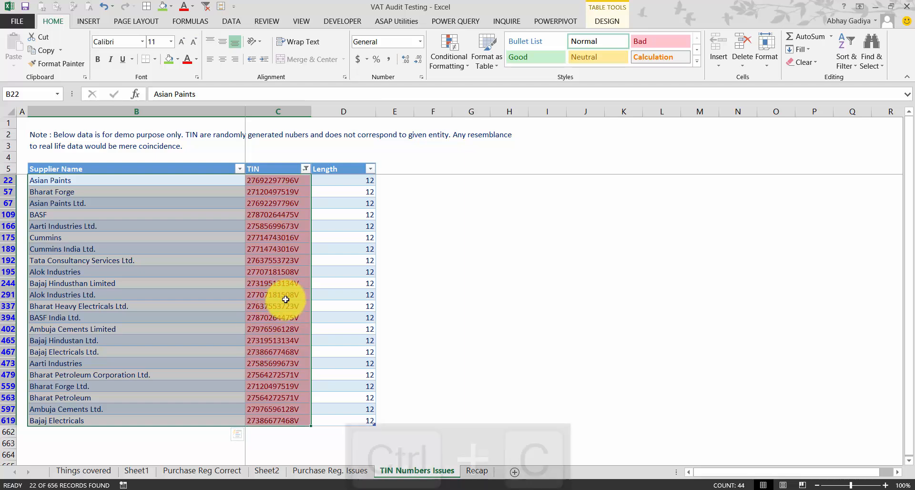
{"action": "scroll", "coordinate": [221, 286], "scroll_direction": "down", "scroll_amount": 2}
{"action": "scroll", "coordinate": [205, 300], "scroll_direction": "down", "scroll_amount": 3}
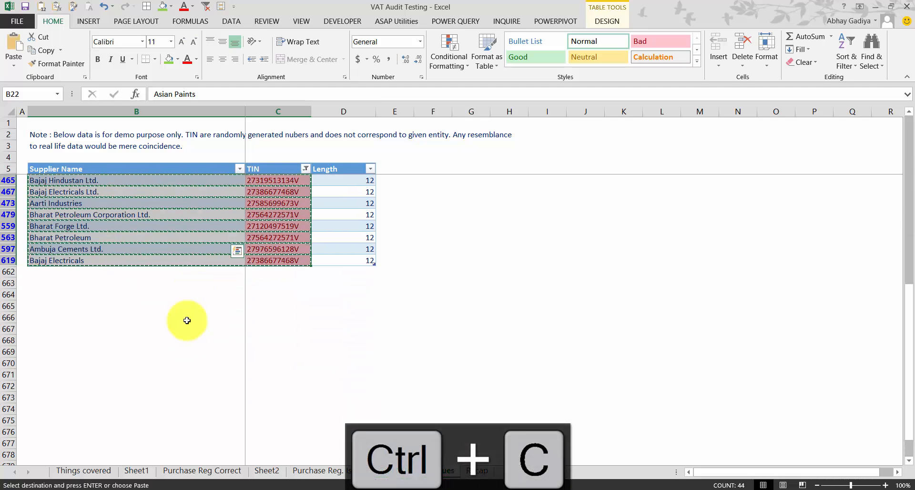
{"action": "left_click", "coordinate": [157, 306]}
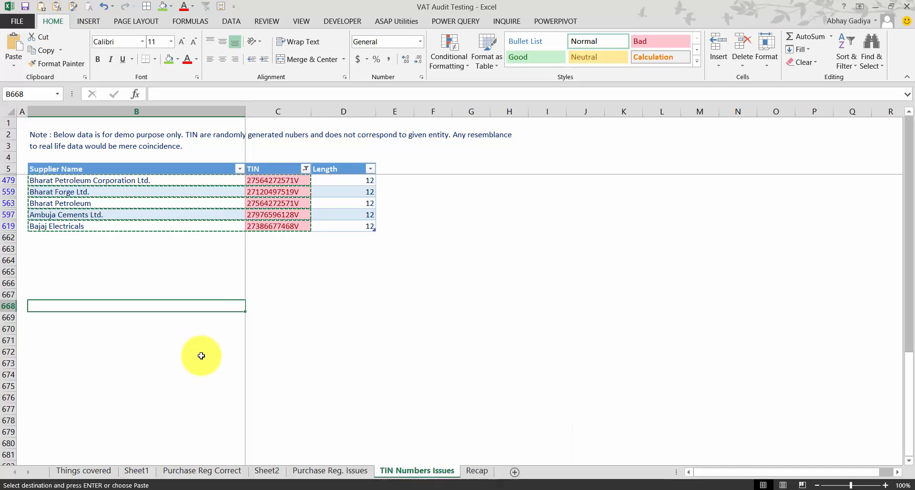
{"action": "key", "text": "ctrl+v"}
{"action": "key", "text": "Escape"}
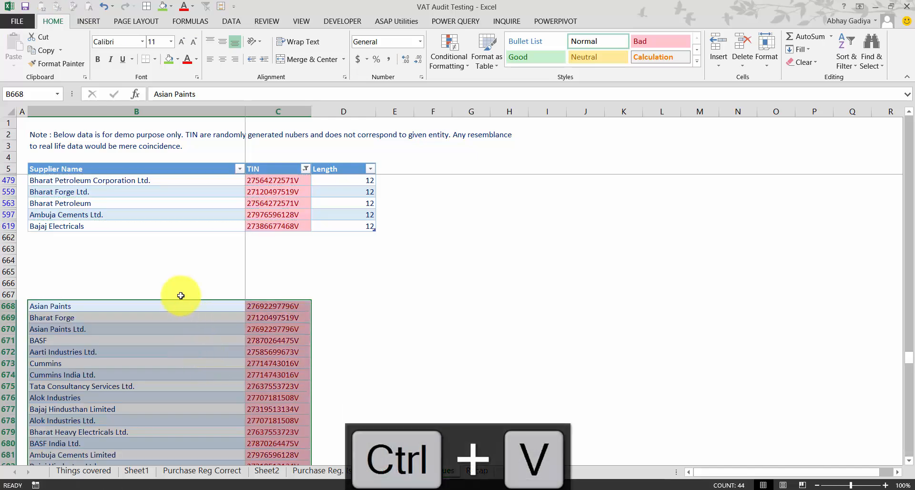
- Add the bold headers Name and TIN in B667 and C667 above the pasted list
{"action": "left_click", "coordinate": [180, 296]}
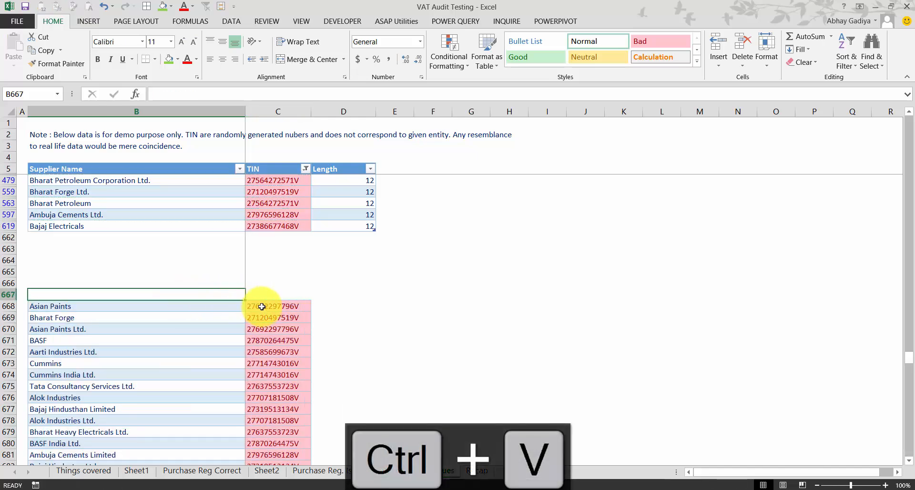
{"action": "type", "text": "Nae"}
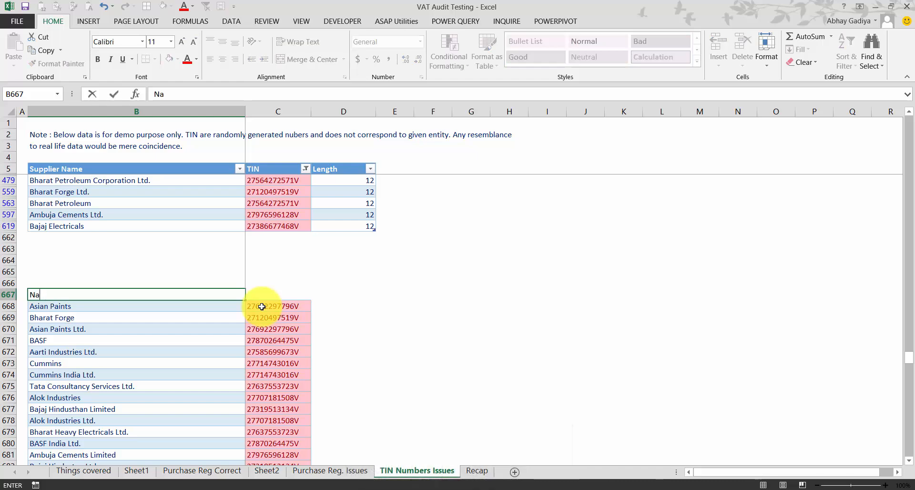
{"action": "key", "text": "Tab"}
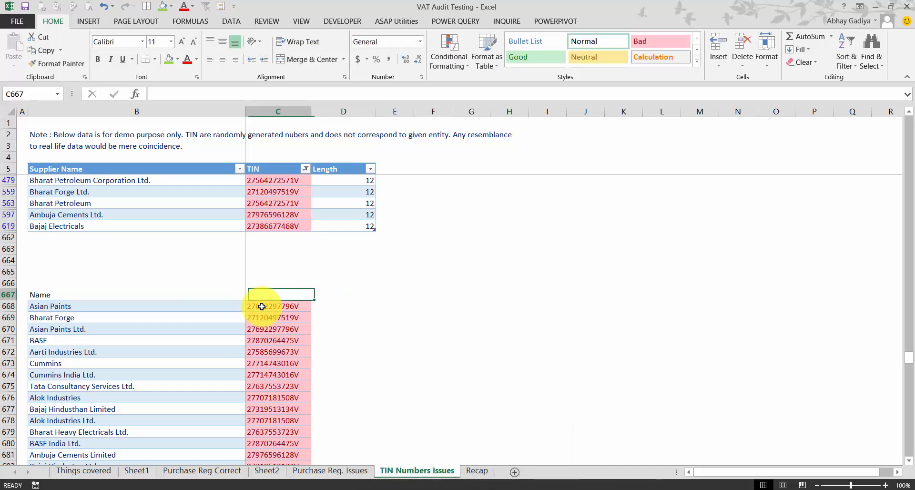
{"action": "type", "text": "TIN"}
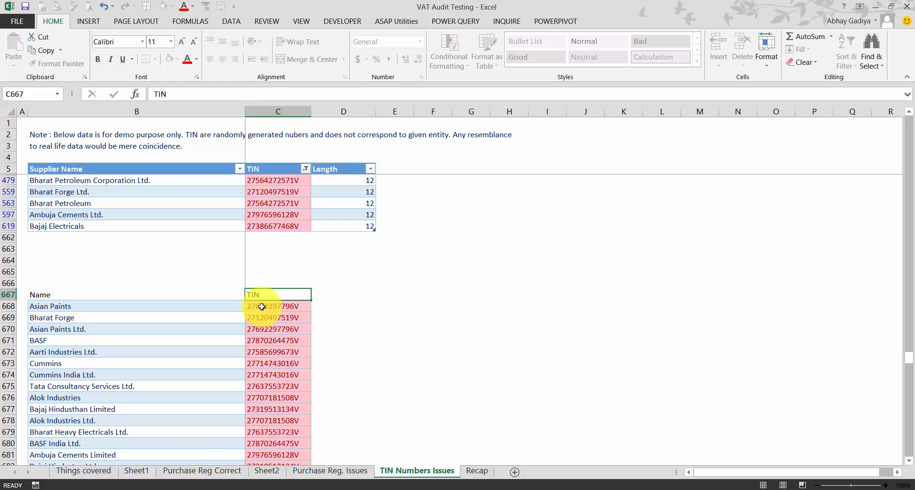
{"action": "key", "text": "shift+Left"}
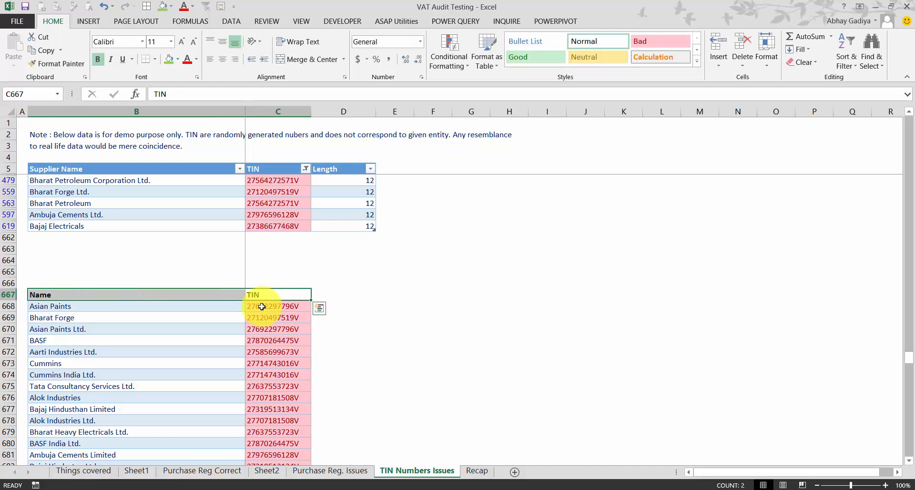
- Sort the pasted list by TIN values from A to Z, treating the first row as headers
{"action": "key", "text": "ctrl+shift+Down"}
{"action": "key", "text": "alt+d"}
{"action": "key", "text": "s"}
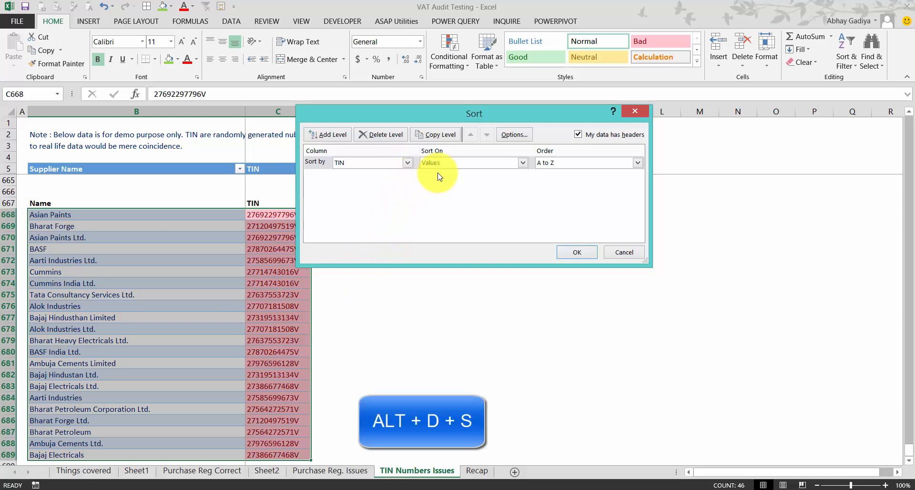
{"action": "left_click", "coordinate": [587, 256]}
{"action": "left_click", "coordinate": [187, 234]}
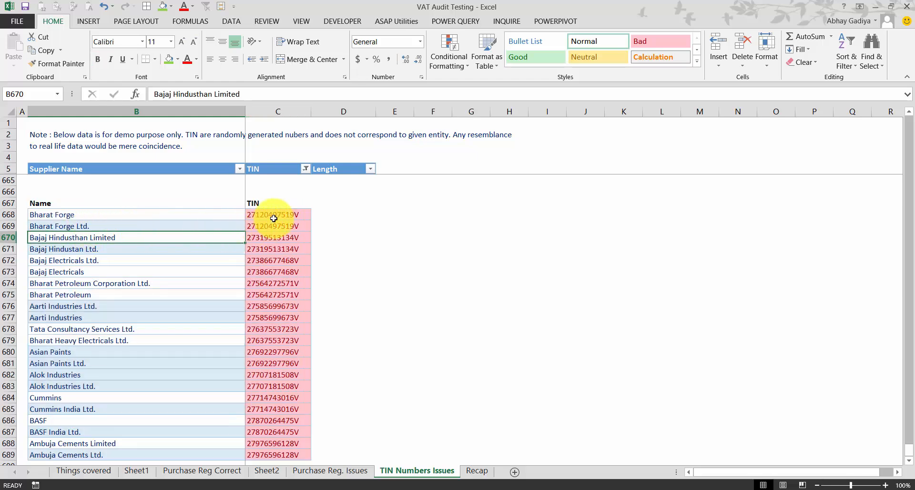
- Compare the supplier names Bharat Forge and Bharat Forge Ltd. with their TINs in the sorted list
{"action": "left_click", "coordinate": [73, 215]}
{"action": "left_click_drag", "start_coordinate": [73, 215], "coordinate": [74, 227]}
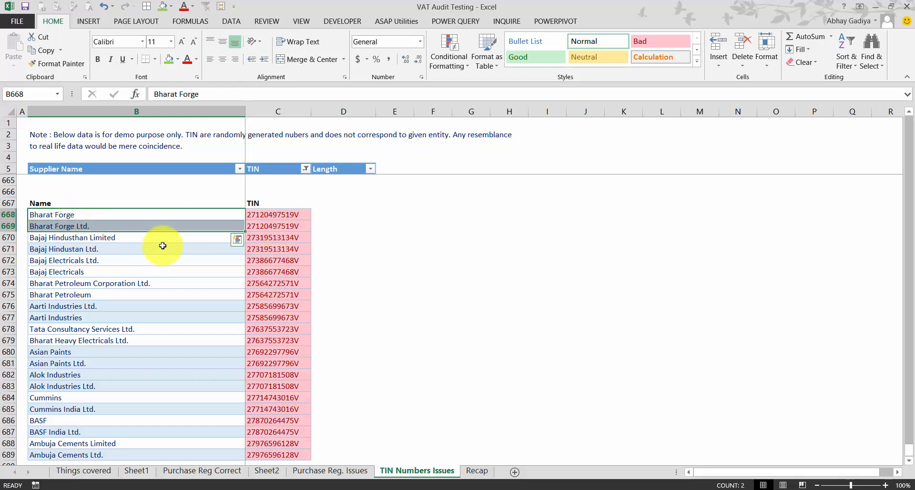
{"action": "left_click", "coordinate": [287, 226]}
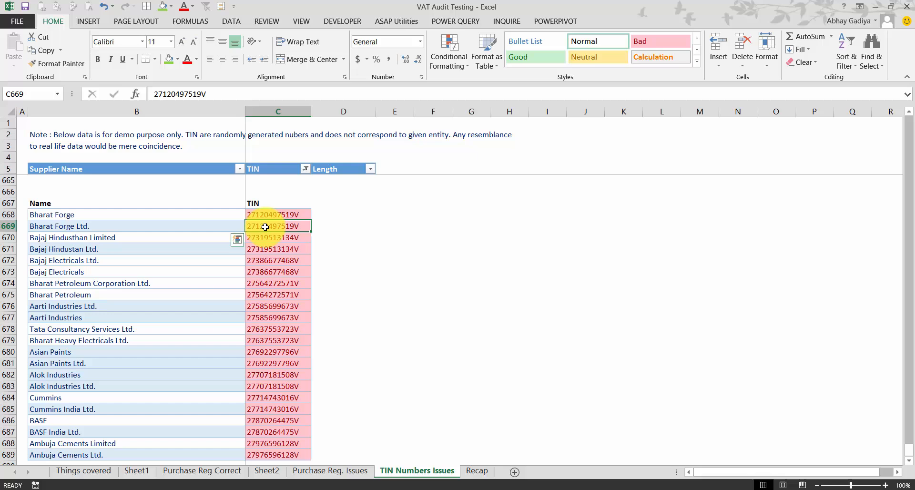
{"action": "left_click", "coordinate": [111, 228]}
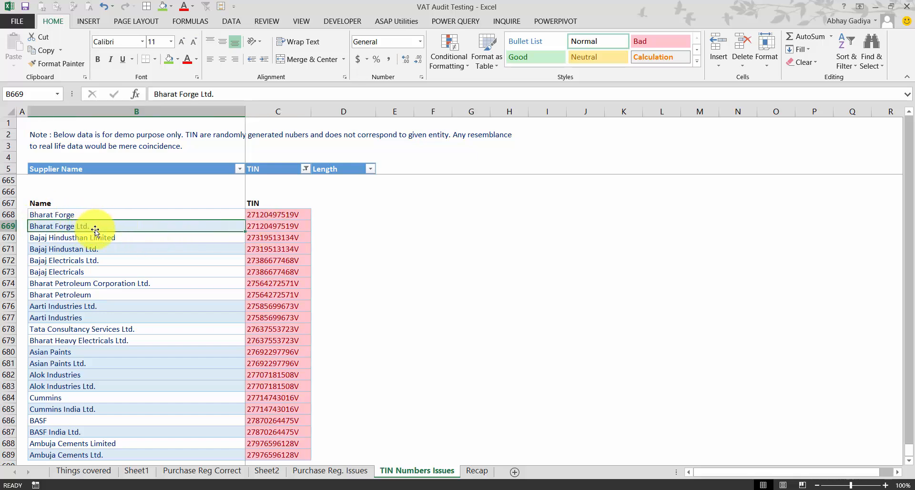
{"action": "left_click", "coordinate": [88, 215]}
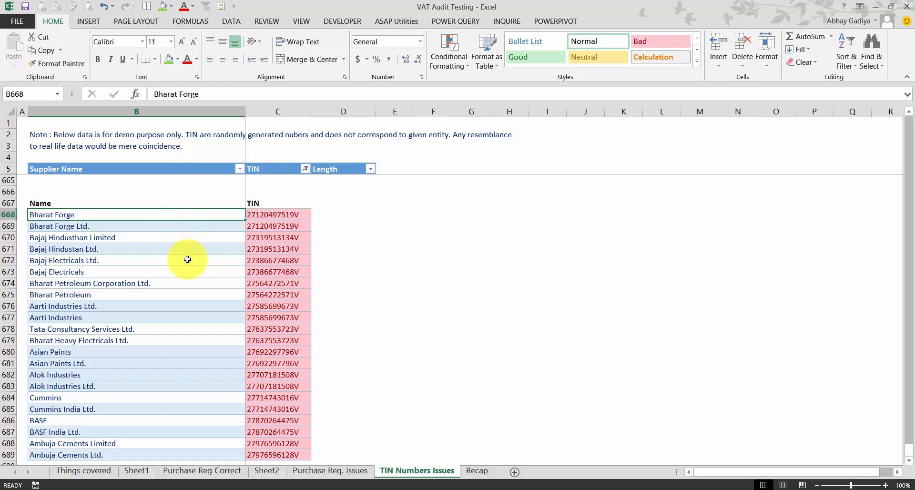
- Copy the name Bharat Forge Ltd. from B669 into D668, beside the Bharat Forge entry
{"action": "left_click", "coordinate": [327, 225]}
{"action": "key", "text": "Left"}
{"action": "key", "text": "Left"}
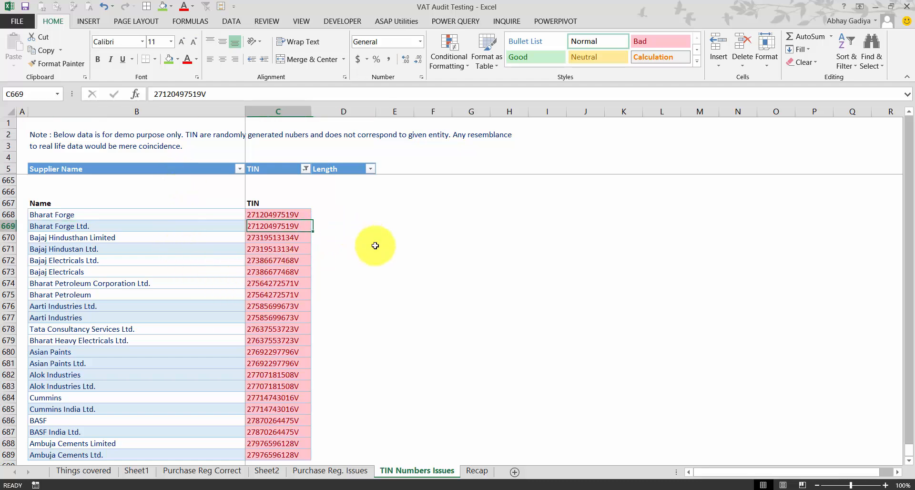
{"action": "key", "text": "ctrl+c"}
{"action": "key", "text": "Right"}
{"action": "key", "text": "Right"}
{"action": "key", "text": "Up"}
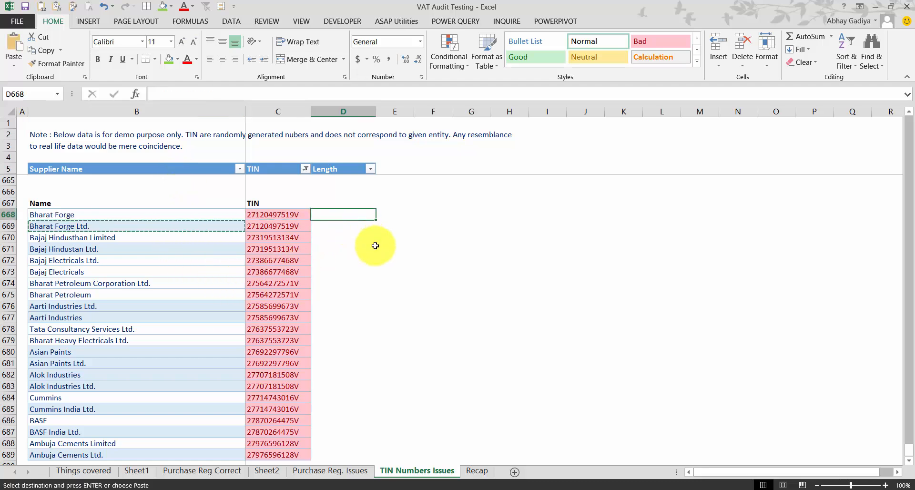
{"action": "key", "text": "Return"}
- Copy the name Bajaj Hindustan Ltd. from B671 into D670, beside the Bajaj Hindusthan Limited entry
{"action": "key", "text": "Down"}
{"action": "key", "text": "Left"}
{"action": "key", "text": "Down"}
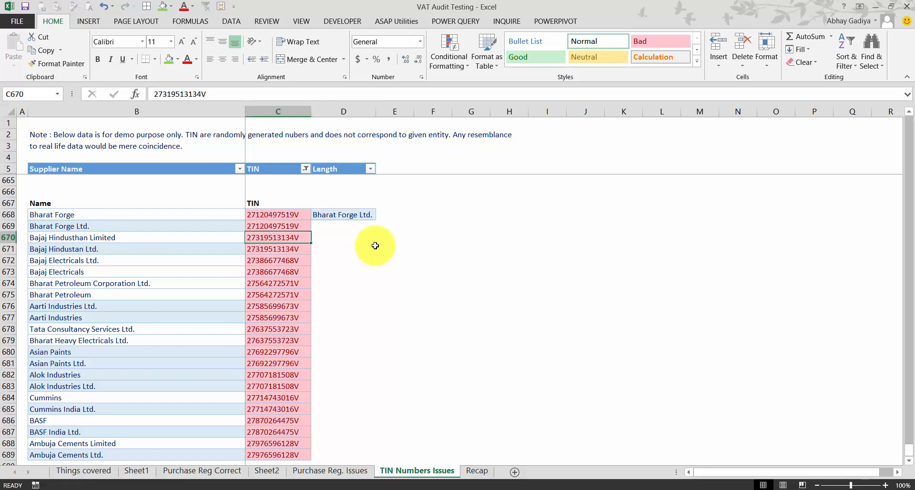
{"action": "key", "text": "Left"}
{"action": "key", "text": "ctrl+c"}
{"action": "key", "text": "Right"}
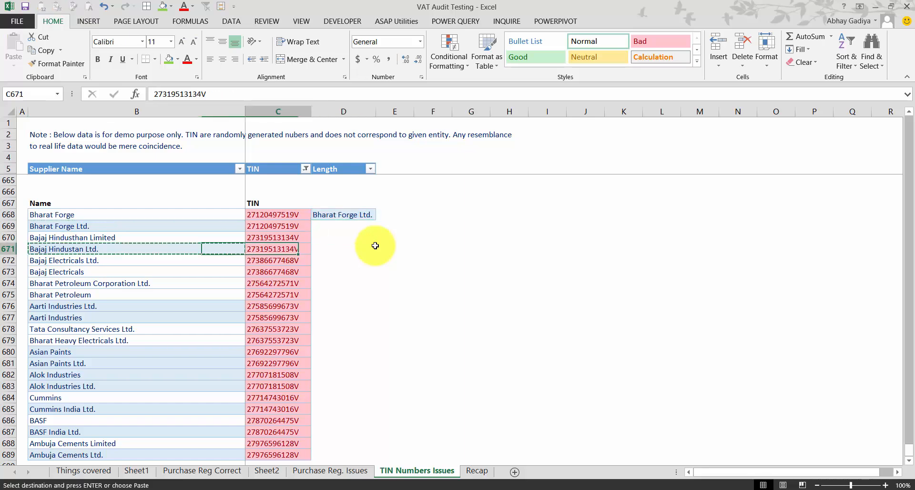
{"action": "key", "text": "Right"}
{"action": "key", "text": "Up"}
{"action": "key", "text": "Return"}
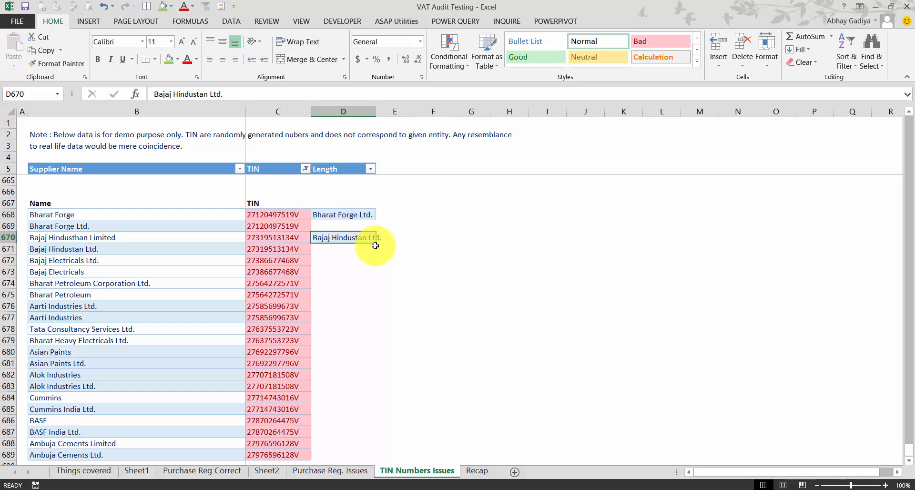
{"action": "key", "text": "Down"}
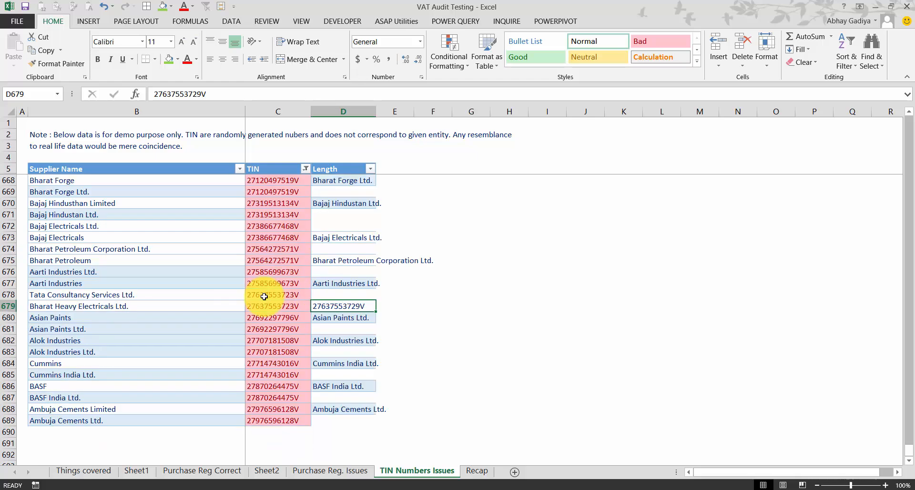
- Review the name mapping on the TIN Numbers Issues sheet against the supplier names on the Purchase Reg. Issues sheet
{"action": "scroll", "coordinate": [319, 272], "scroll_direction": "up", "scroll_amount": 1}
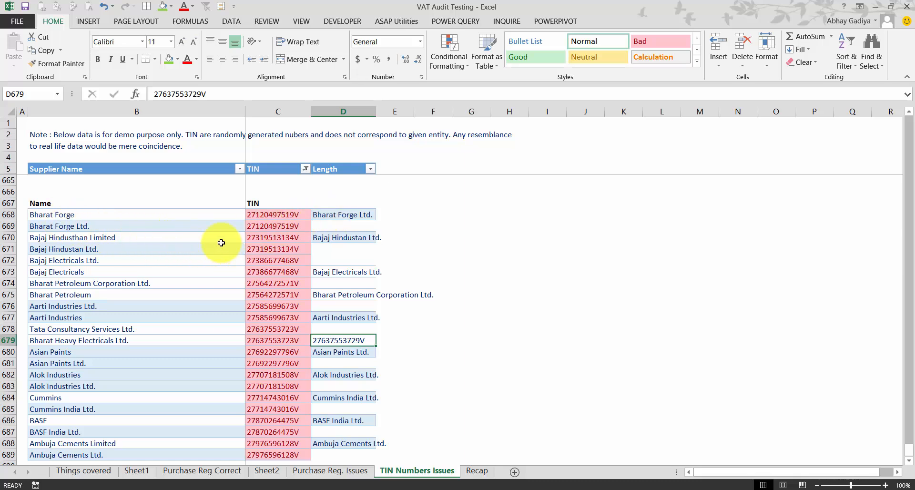
{"action": "scroll", "coordinate": [191, 224], "scroll_direction": "up", "scroll_amount": 4}
{"action": "scroll", "coordinate": [172, 220], "scroll_direction": "up", "scroll_amount": 1}
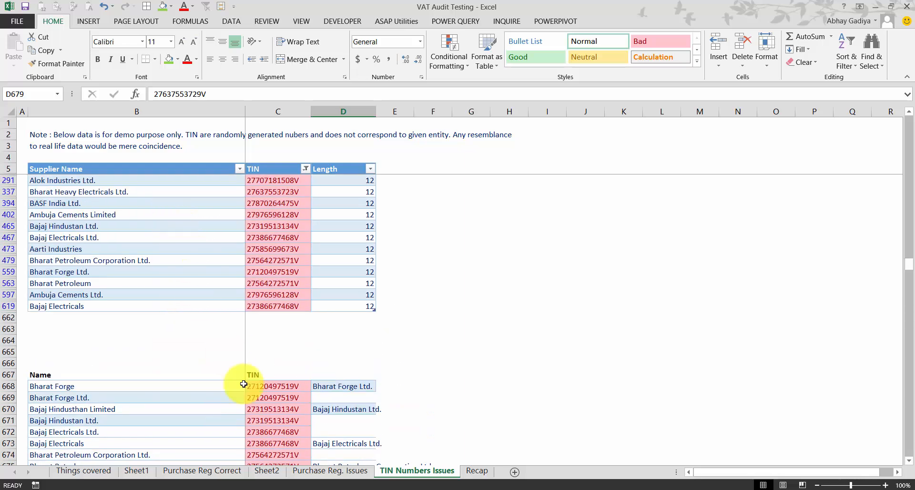
{"action": "left_click", "coordinate": [333, 472]}
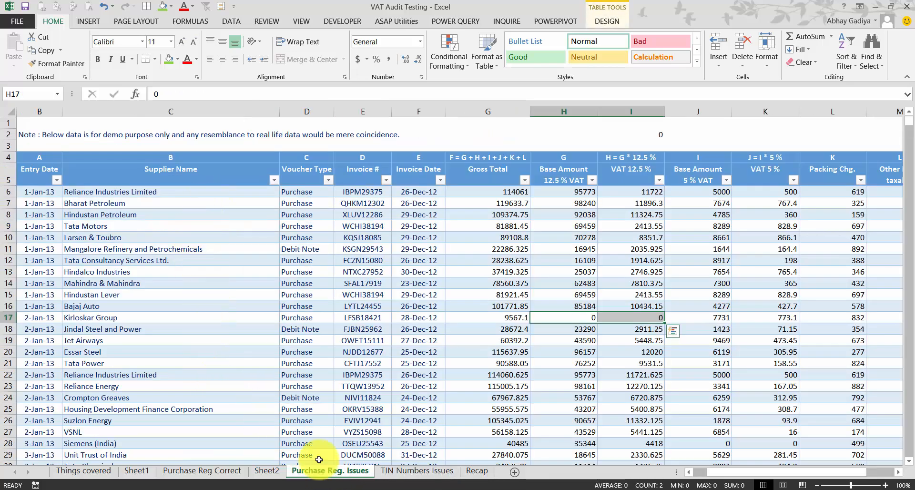
{"action": "left_click", "coordinate": [417, 471]}
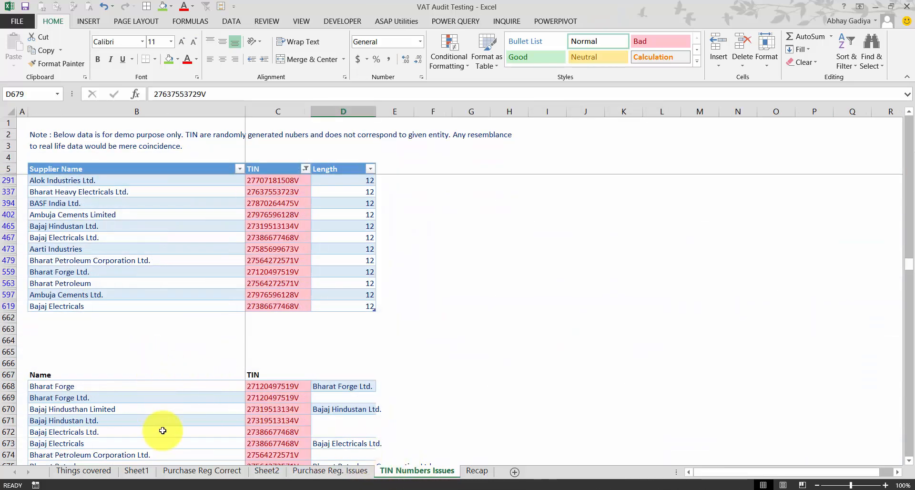
{"action": "scroll", "coordinate": [162, 431], "scroll_direction": "down", "scroll_amount": 3}
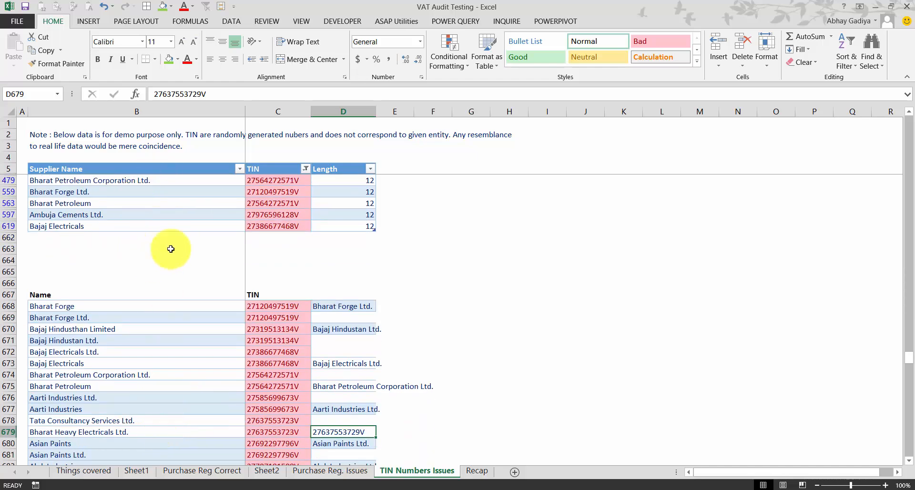
{"action": "left_click", "coordinate": [345, 471]}
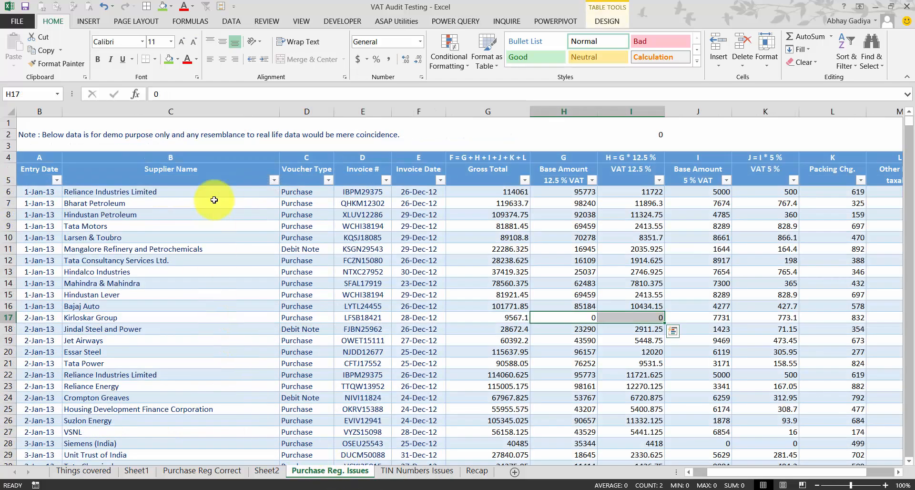
{"action": "left_click", "coordinate": [268, 471]}
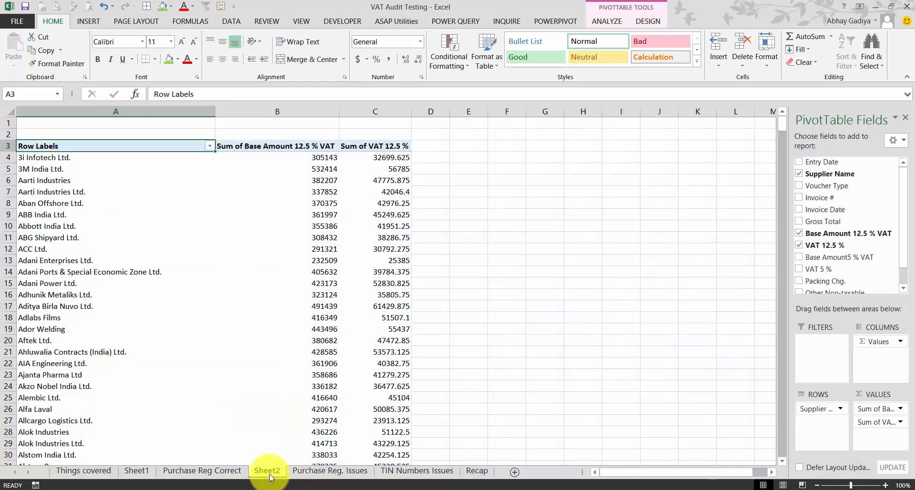
{"action": "left_click", "coordinate": [471, 159]}
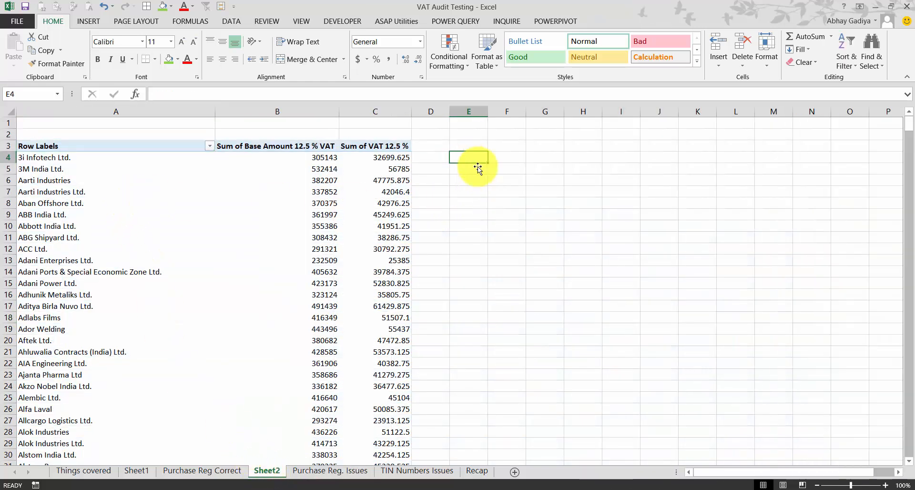
{"action": "type", "text": "=v"}
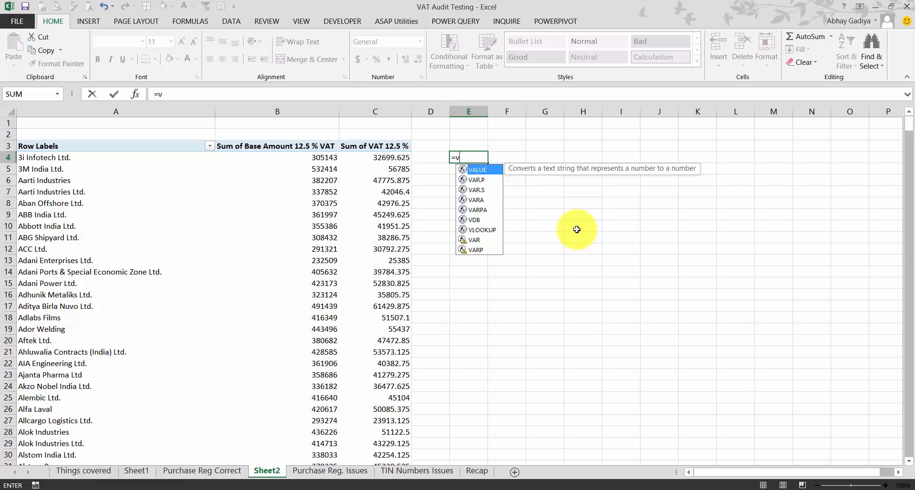
{"action": "type", "text": "l"}
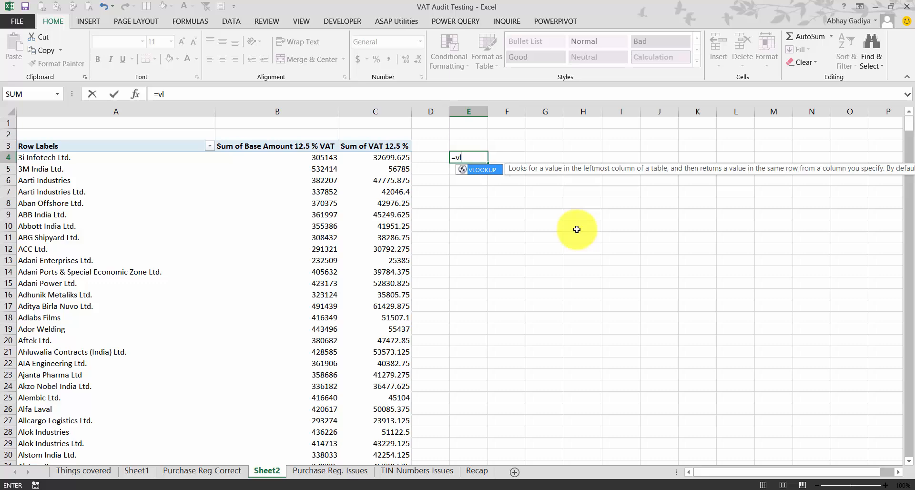
{"action": "key", "text": "Tab"}
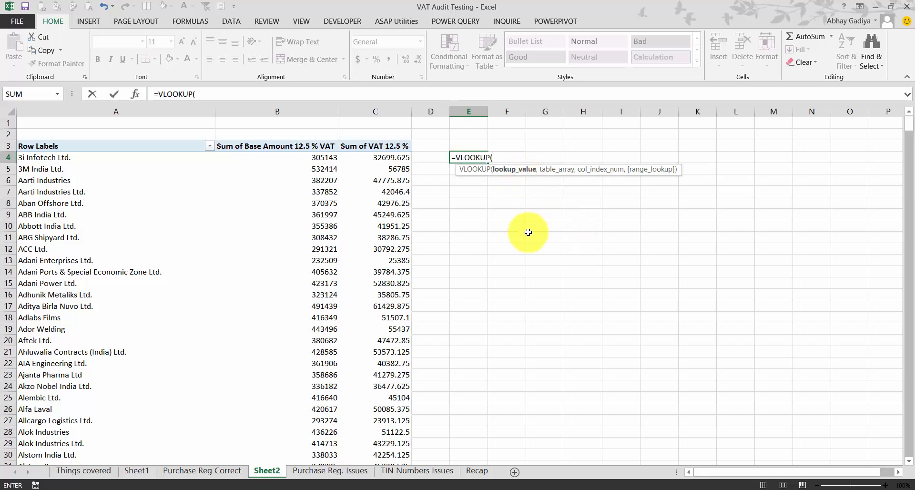
{"action": "key", "text": "Left"}
{"action": "key", "text": "Left"}
{"action": "key", "text": "Left"}
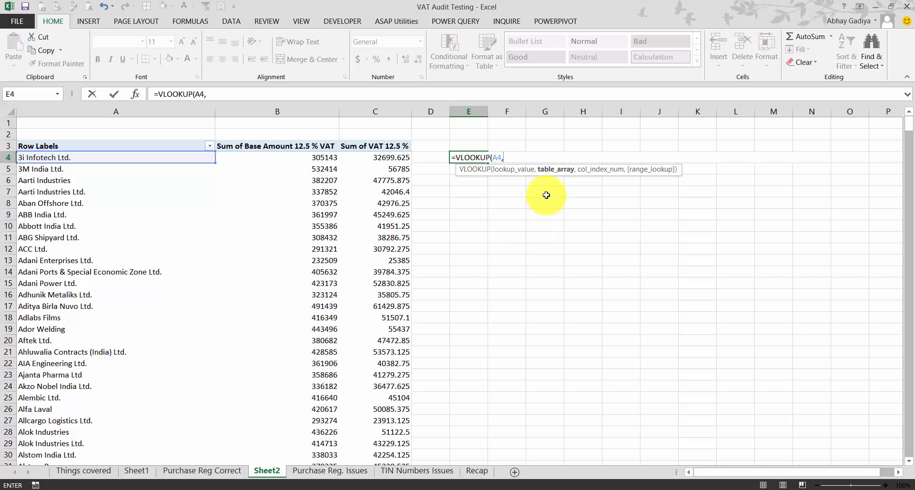
{"action": "left_click", "coordinate": [404, 471]}
{"action": "left_click", "coordinate": [160, 160]}
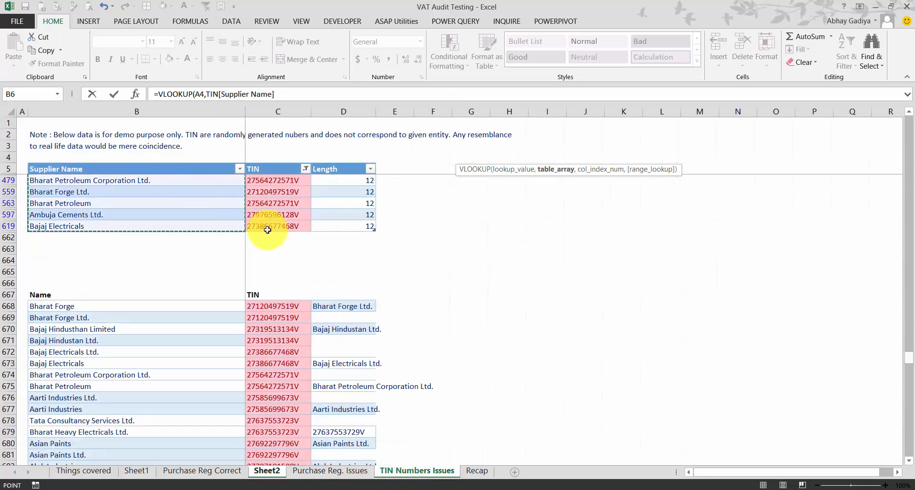
{"action": "key", "text": "Down"}
{"action": "key", "text": "Up"}
{"action": "key", "text": "ctrl+Down"}
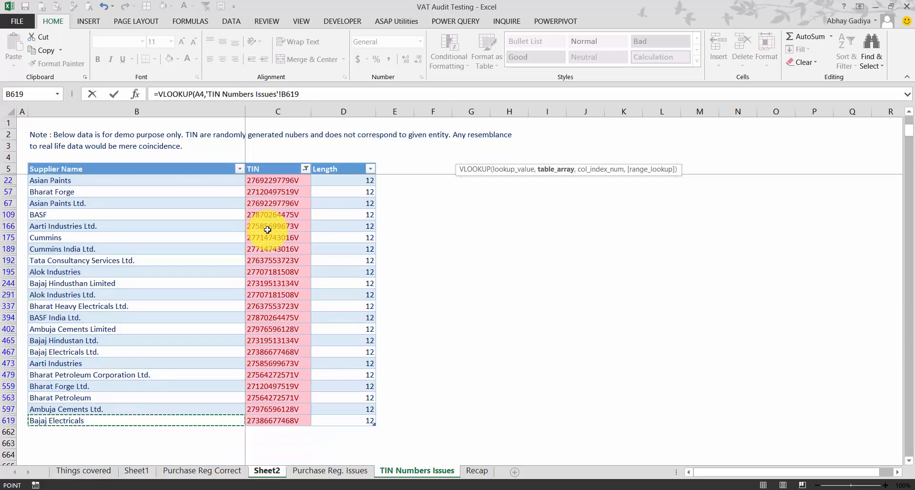
{"action": "key", "text": "Up"}
{"action": "key", "text": "ctrl+Up"}
{"action": "key", "text": "Down"}
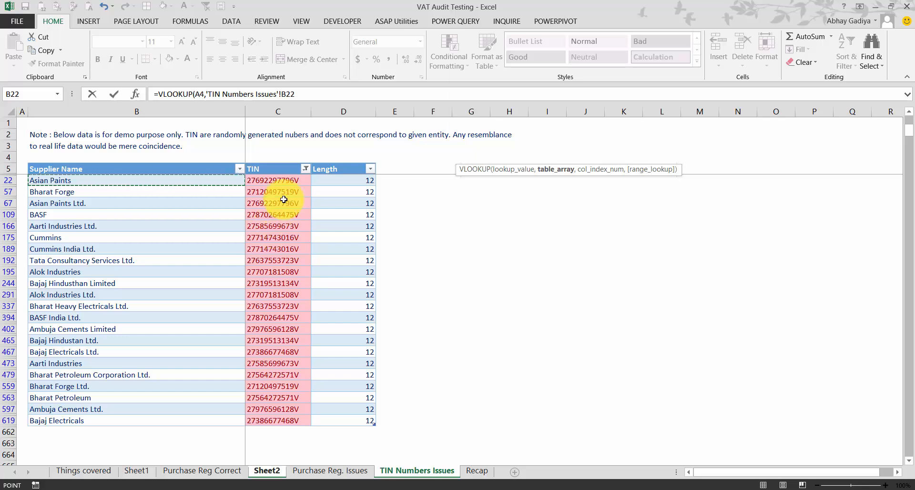
{"action": "key", "text": "Escape"}
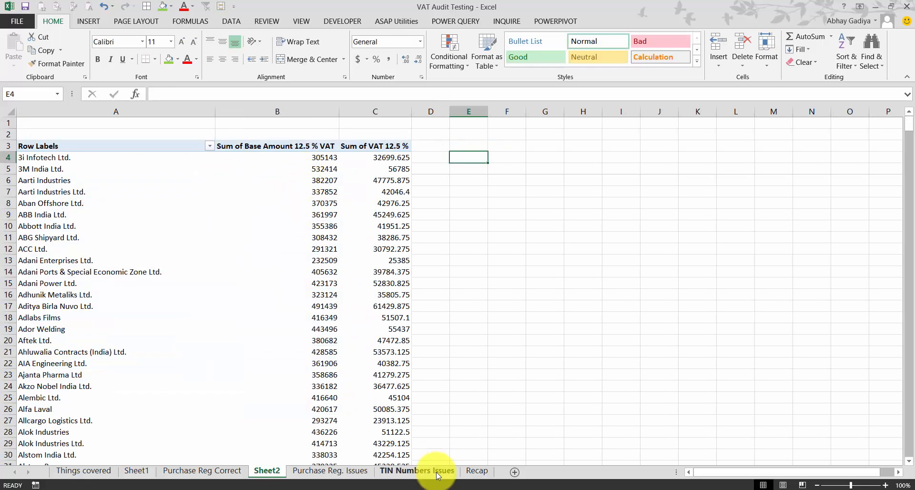
- Clear the colour filter from the TIN column on the TIN Numbers Issues sheet and return to the first supplier row
{"action": "left_click", "coordinate": [437, 473]}
{"action": "left_click", "coordinate": [305, 170]}
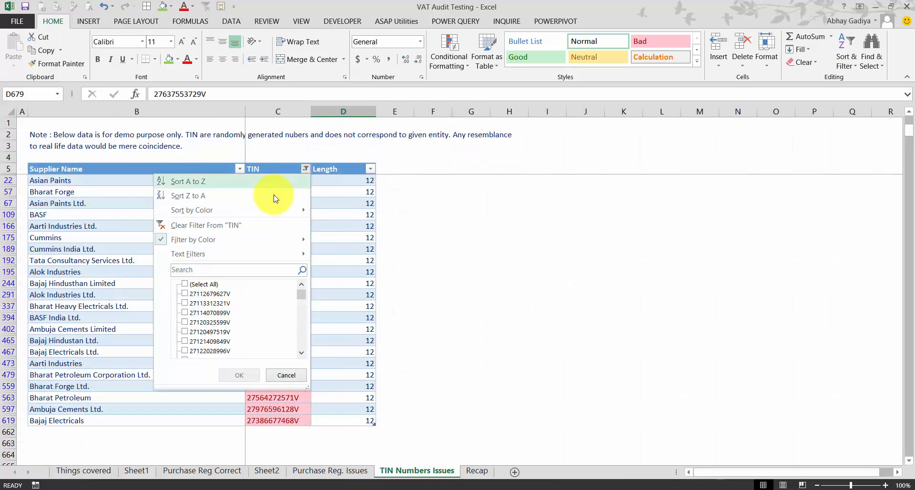
{"action": "left_click", "coordinate": [205, 225]}
{"action": "left_click", "coordinate": [159, 203]}
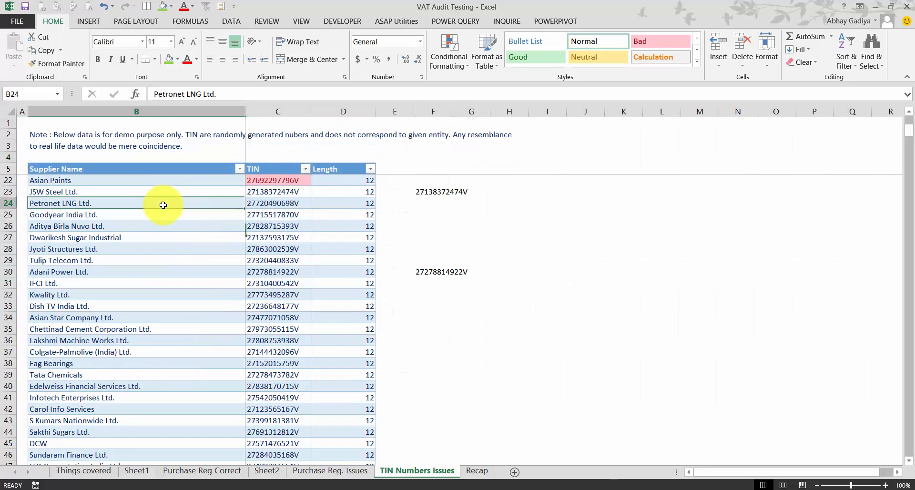
{"action": "scroll", "coordinate": [185, 208], "scroll_direction": "up", "scroll_amount": 5}
{"action": "key", "text": "ctrl+Up"}
{"action": "key", "text": "Down"}
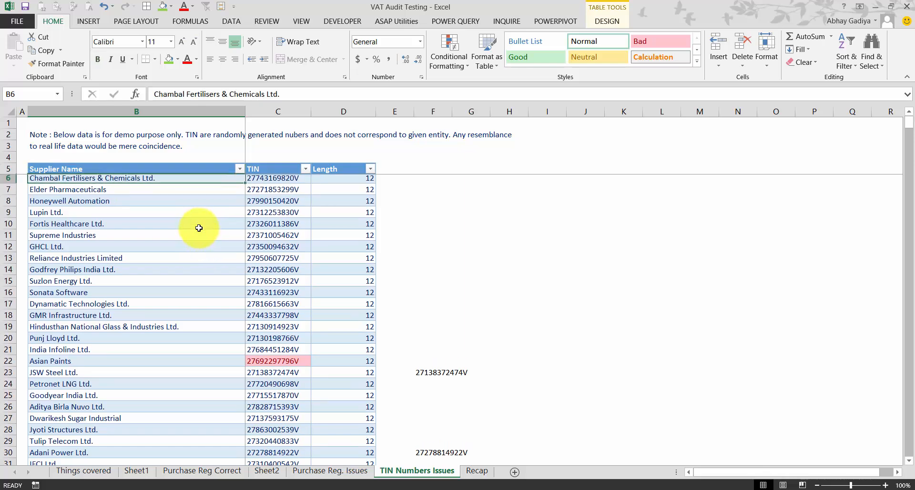
- In cell E4 of Sheet2, enter =VLOOKUP(A4,TIN[[Supplier Name]:[TIN]],2,0) to look up the supplier's TIN
{"action": "left_click", "coordinate": [275, 471]}
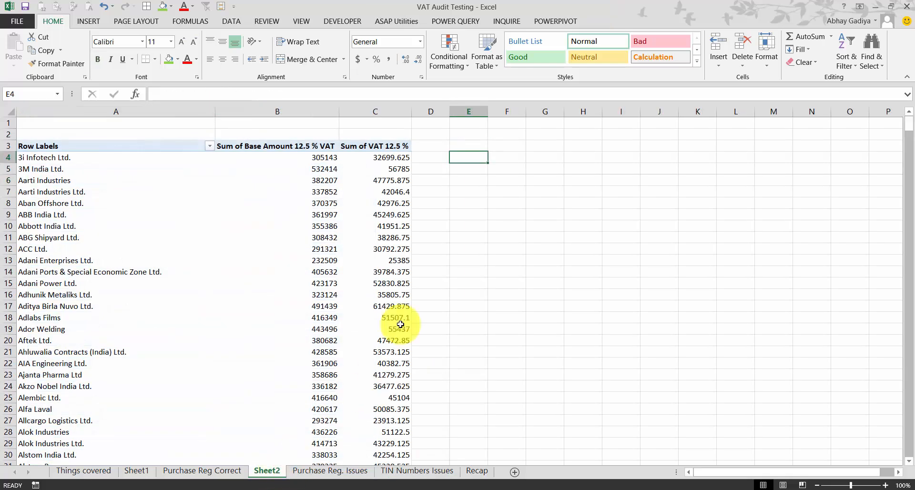
{"action": "type", "text": "=VLOOKUP("}
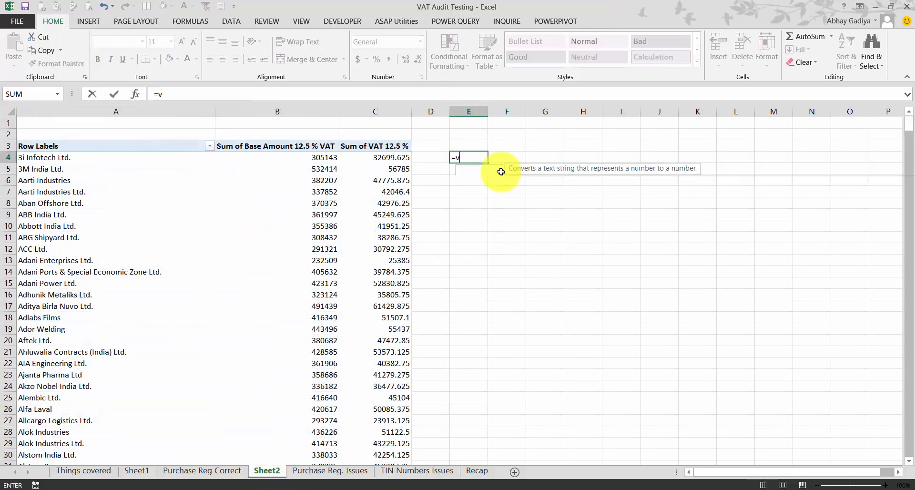
{"action": "key", "text": "Left"}
{"action": "key", "text": "Left"}
{"action": "key", "text": "Left"}
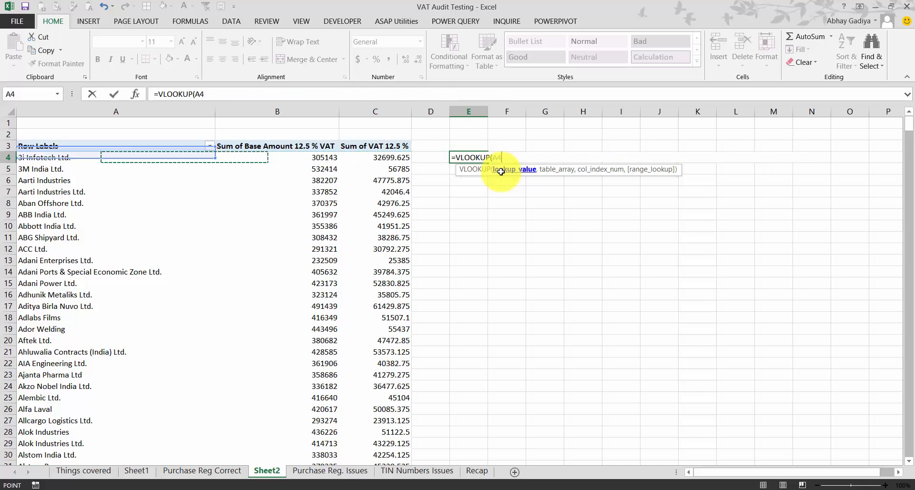
{"action": "type", "text": ","}
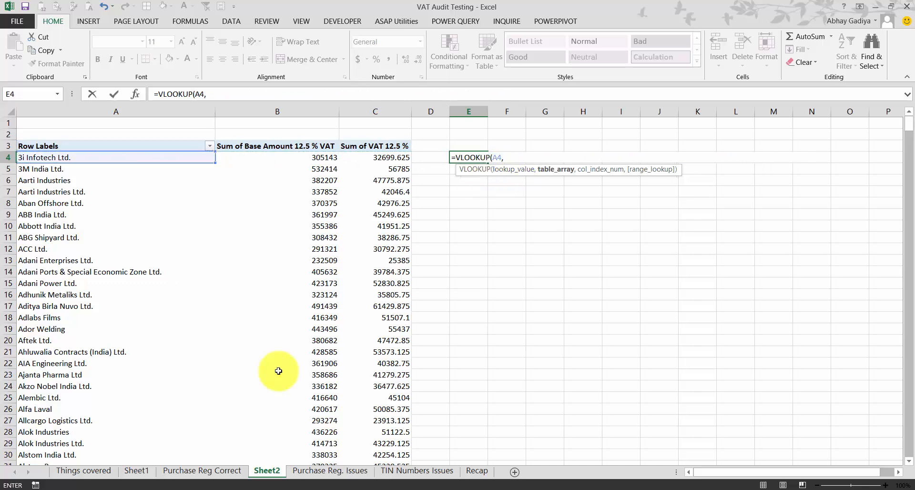
{"action": "left_click", "coordinate": [421, 472]}
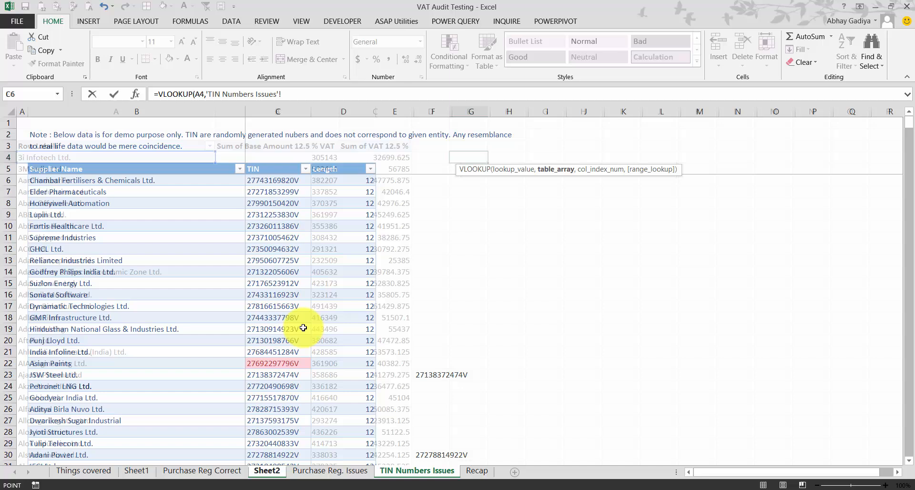
{"action": "left_click", "coordinate": [171, 178]}
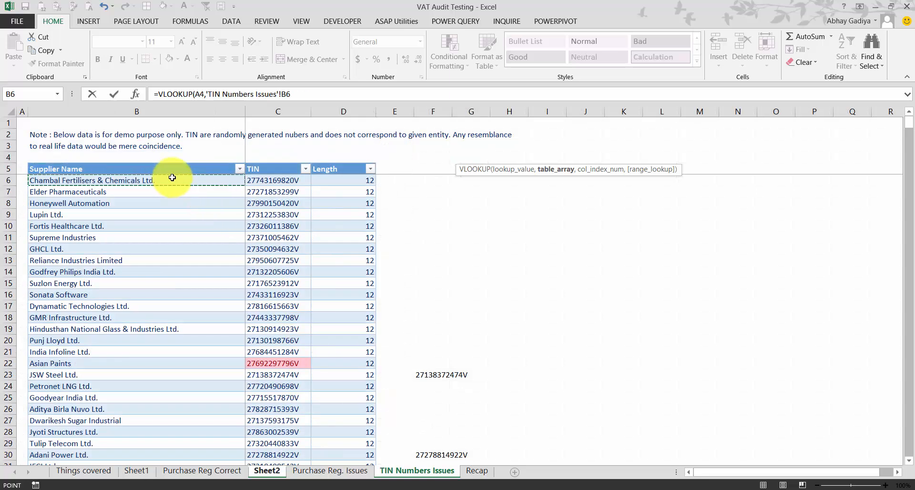
{"action": "key", "text": "shift+Right"}
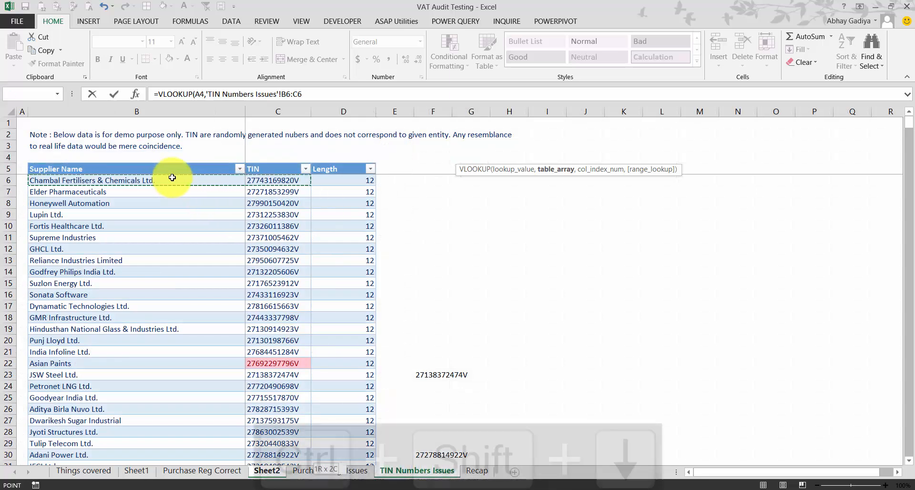
{"action": "key", "text": "ctrl+shift+Down"}
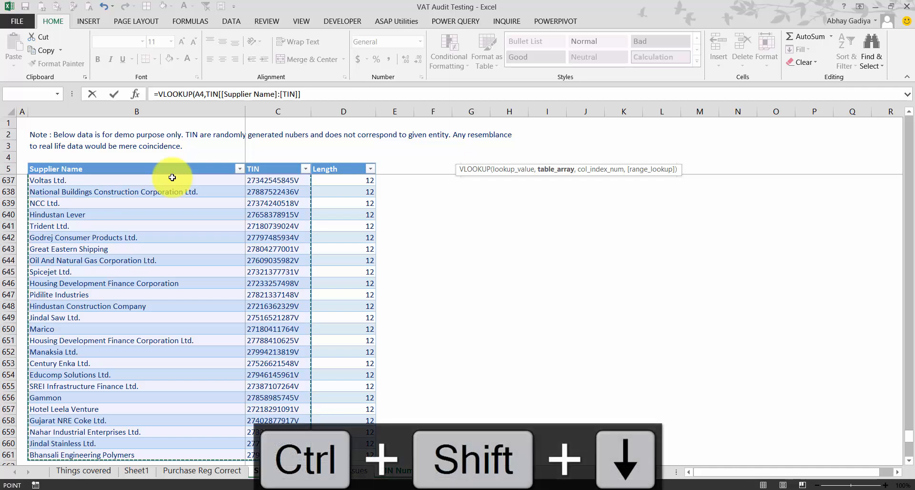
{"action": "type", "text": ",2"}
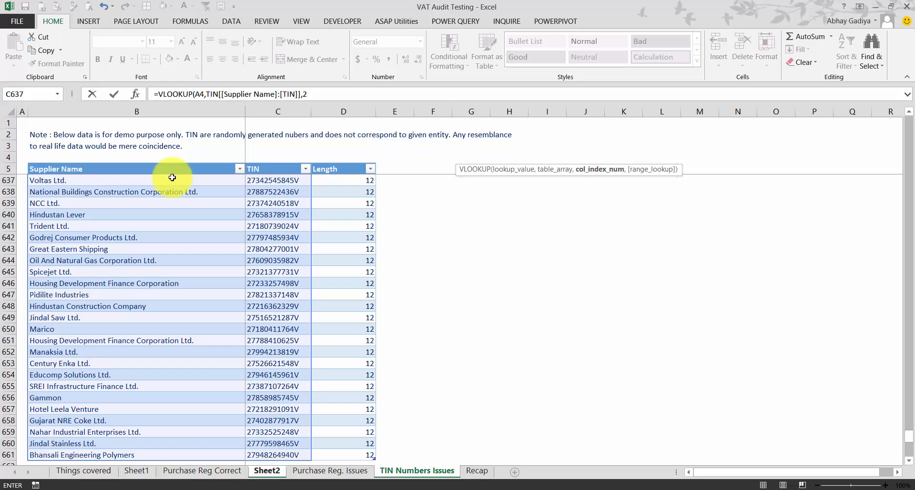
{"action": "type", "text": ",0)"}
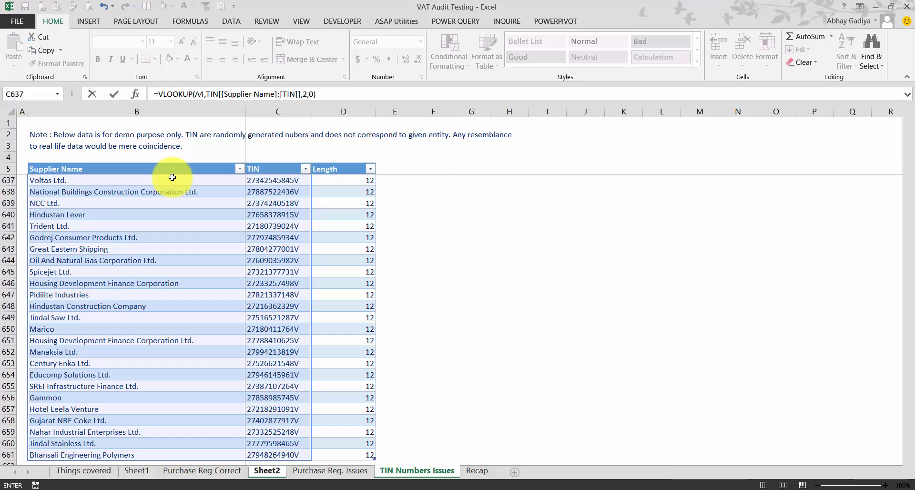
{"action": "key", "text": "Return"}
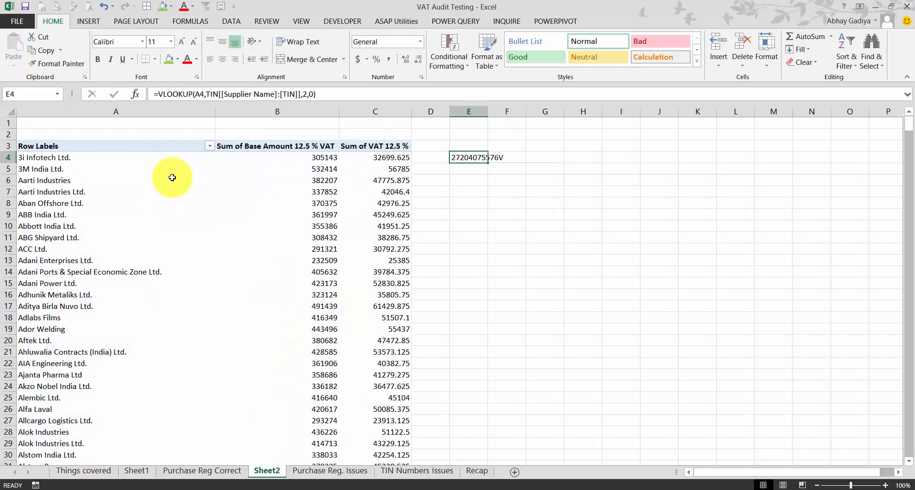
- Add the heading TIN in cell E3 above the lookup formula
{"action": "key", "text": "Up"}
{"action": "type", "text": "TIN"}
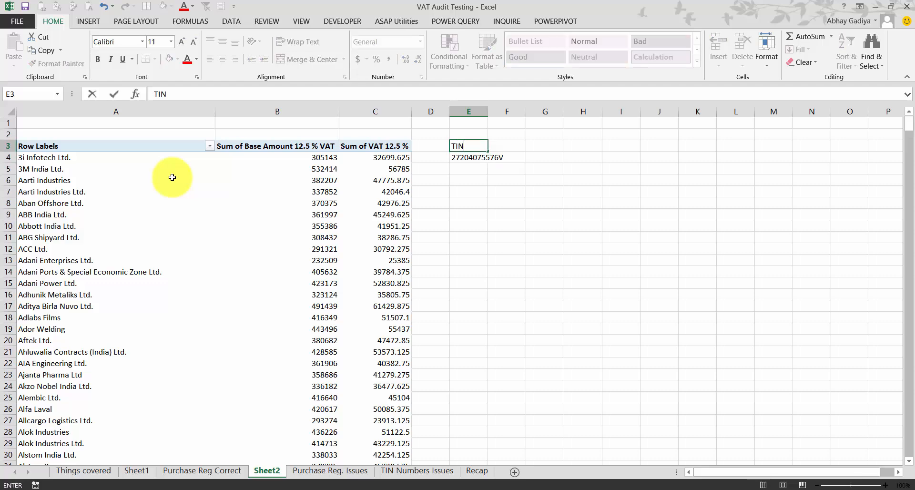
{"action": "key", "text": "Return"}
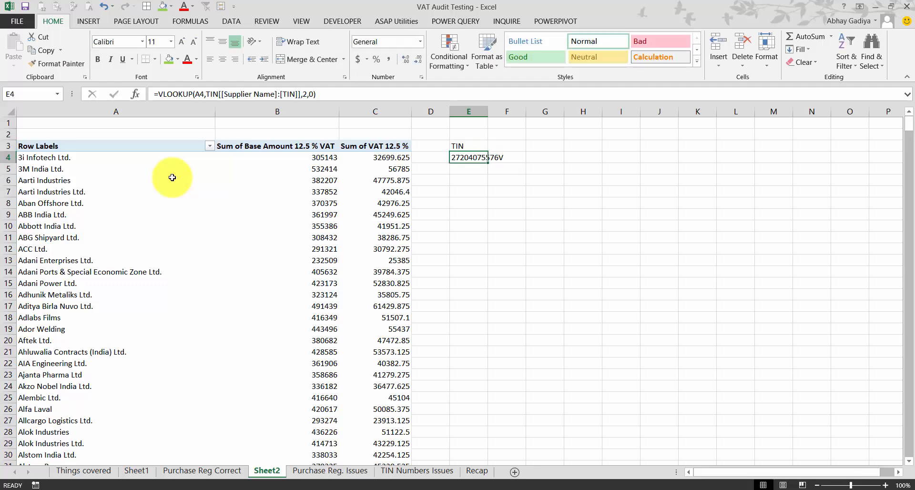
- Copy the VLOOKUP formula from E4 down column E to row 659, the last supplier above the Grand Total
{"action": "key", "text": "ctrl+c"}
{"action": "key", "text": "Left"}
{"action": "key", "text": "Left"}
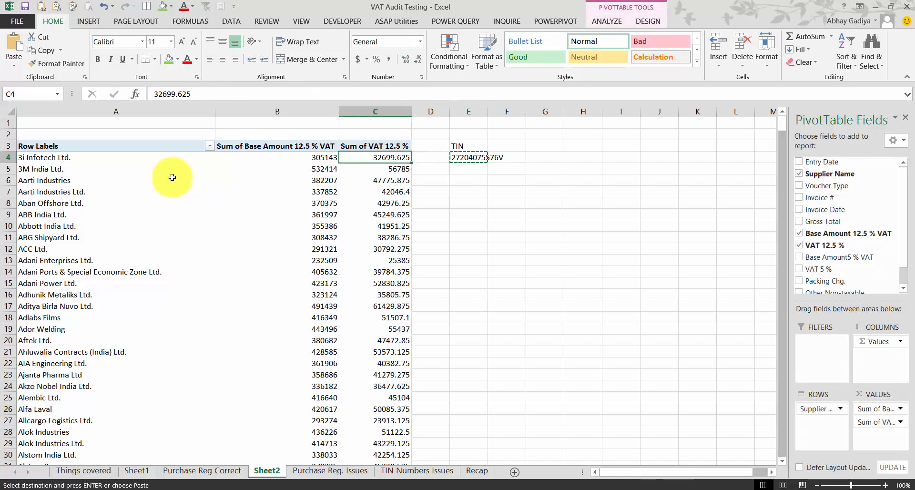
{"action": "key", "text": "ctrl+Down"}
{"action": "key", "text": "Right"}
{"action": "key", "text": "Right"}
{"action": "key", "text": "Up"}
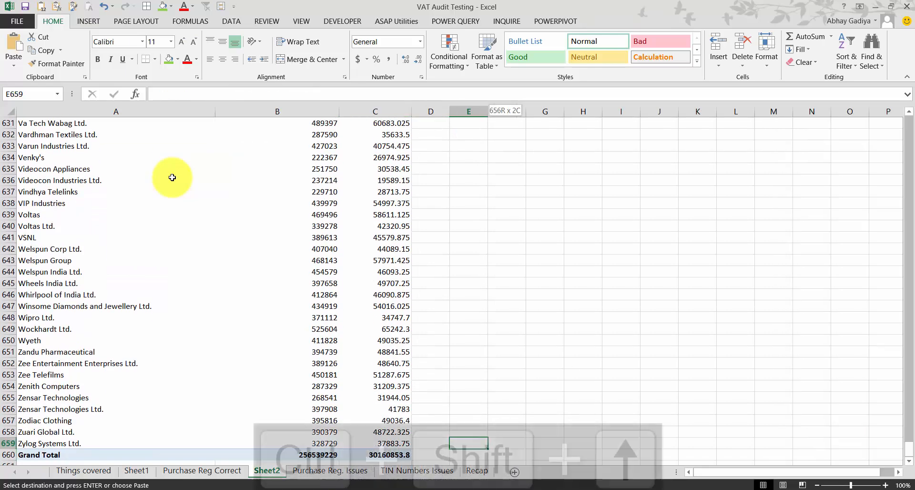
{"action": "key", "text": "ctrl+shift+Up"}
{"action": "key", "text": "Return"}
{"action": "key", "text": "ctrl+Up"}
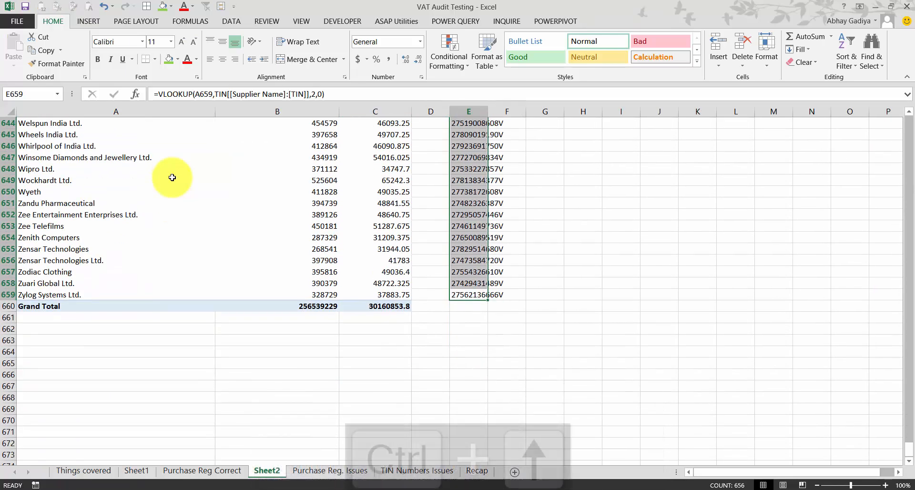
- Check the looked-up TINs in column E beside the supplier names, down to the last supplier row
{"action": "key", "text": "Down"}
{"action": "key", "text": "Down"}
{"action": "key", "text": "Down"}
{"action": "key", "text": "Down"}
{"action": "key", "text": "Down"}
{"action": "key", "text": "Down"}
{"action": "key", "text": "Down"}
{"action": "key", "text": "Down"}
{"action": "key", "text": "Down"}
{"action": "key", "text": "Down"}
{"action": "key", "text": "Down"}
{"action": "key", "text": "Down"}
{"action": "key", "text": "Down"}
{"action": "key", "text": "Down"}
{"action": "key", "text": "Down"}
{"action": "key", "text": "Down"}
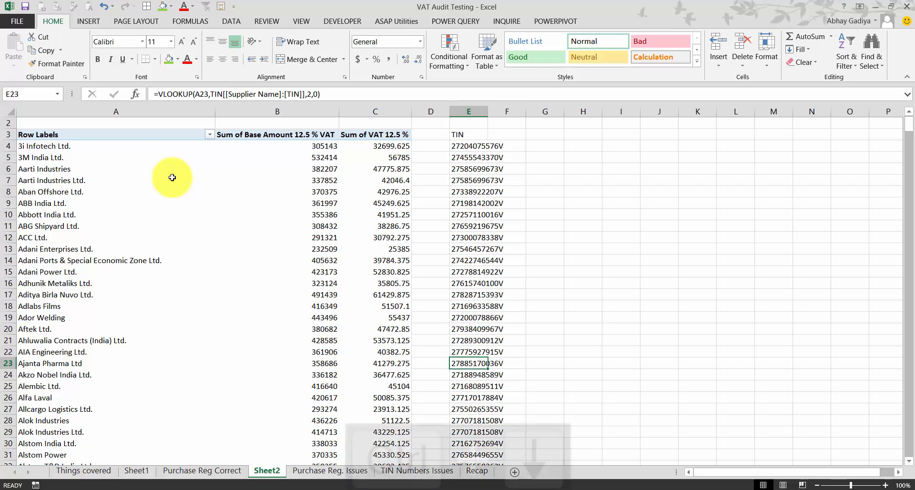
{"action": "key", "text": "ctrl+Down"}
{"action": "key", "text": "Down"}
{"action": "key", "text": "Up"}
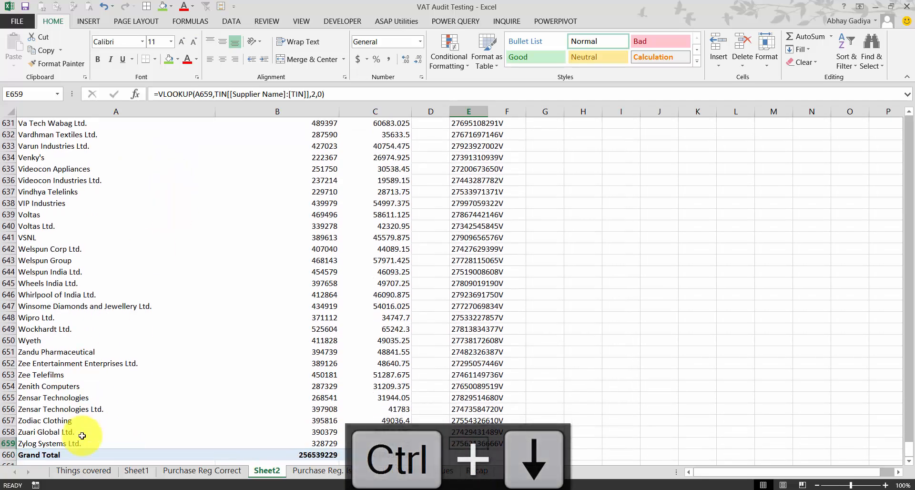
- Examine the duplicate-TIN name mapping in rows 668 to 689, below the supplier table on the TIN Numbers Issues sheet
{"action": "left_click", "coordinate": [417, 477]}
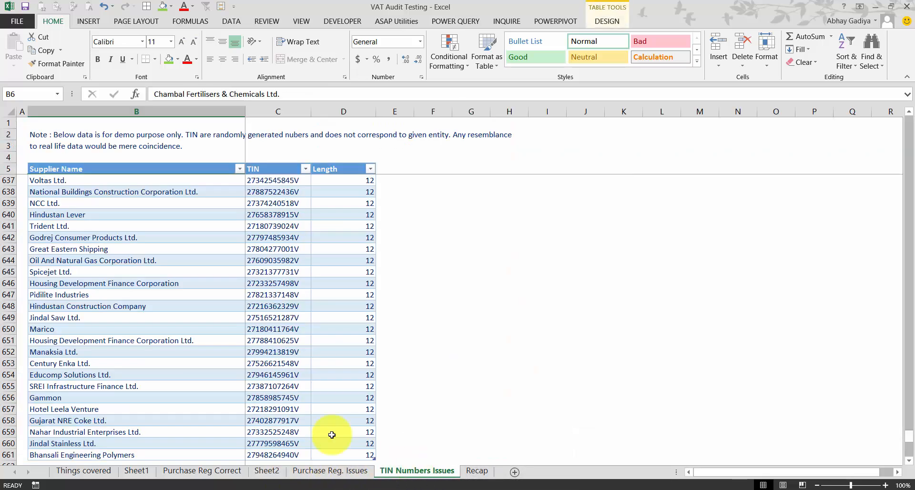
{"action": "left_click", "coordinate": [282, 341]}
{"action": "key", "text": "ctrl+Down"}
{"action": "key", "text": "Down"}
{"action": "key", "text": "Down"}
{"action": "key", "text": "Down"}
{"action": "key", "text": "Down"}
{"action": "key", "text": "Down"}
{"action": "key", "text": "Down"}
{"action": "key", "text": "Down"}
{"action": "key", "text": "Down"}
{"action": "key", "text": "Down"}
{"action": "key", "text": "Down"}
{"action": "key", "text": "Down"}
{"action": "key", "text": "Down"}
{"action": "key", "text": "Down"}
{"action": "key", "text": "Down"}
{"action": "key", "text": "Down"}
{"action": "key", "text": "Down"}
{"action": "key", "text": "Down"}
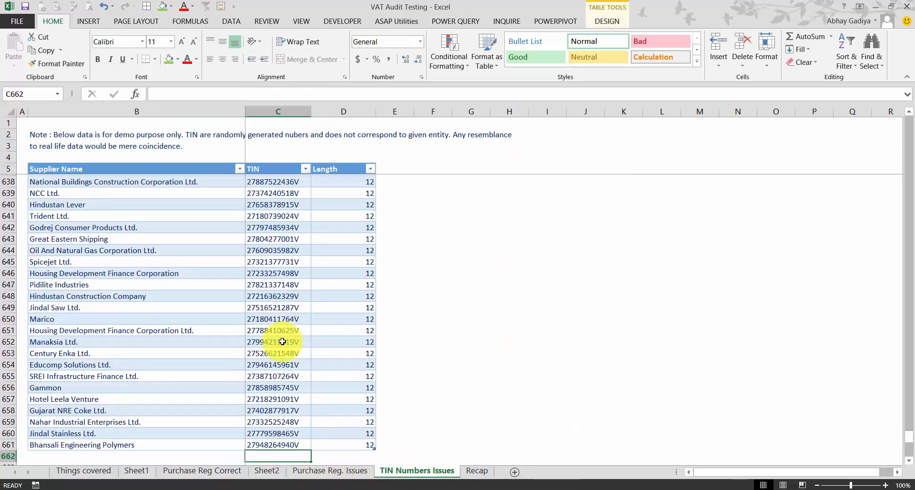
{"action": "key", "text": "Down"}
{"action": "key", "text": "Down"}
{"action": "key", "text": "Down"}
{"action": "key", "text": "Down"}
{"action": "key", "text": "Down"}
{"action": "key", "text": "Down"}
{"action": "key", "text": "Down"}
{"action": "key", "text": "Down"}
{"action": "key", "text": "Down"}
{"action": "key", "text": "Down"}
{"action": "key", "text": "Down"}
{"action": "key", "text": "Down"}
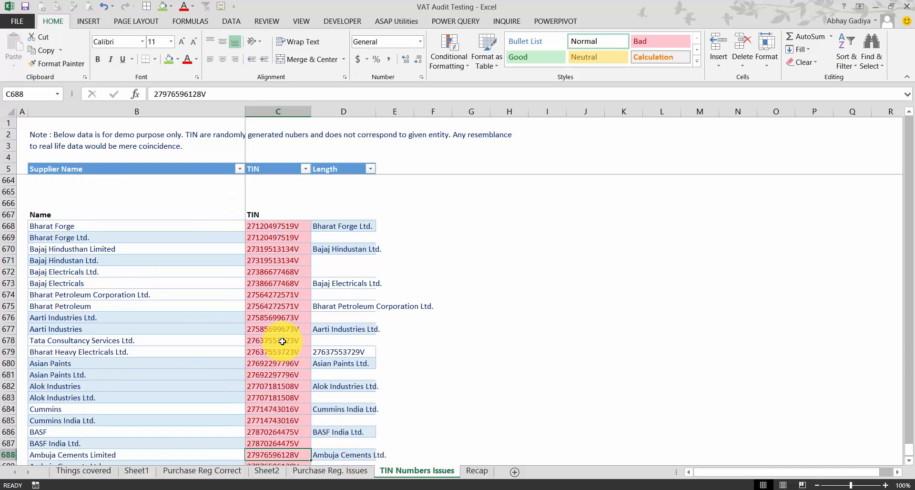
{"action": "key", "text": "Left"}
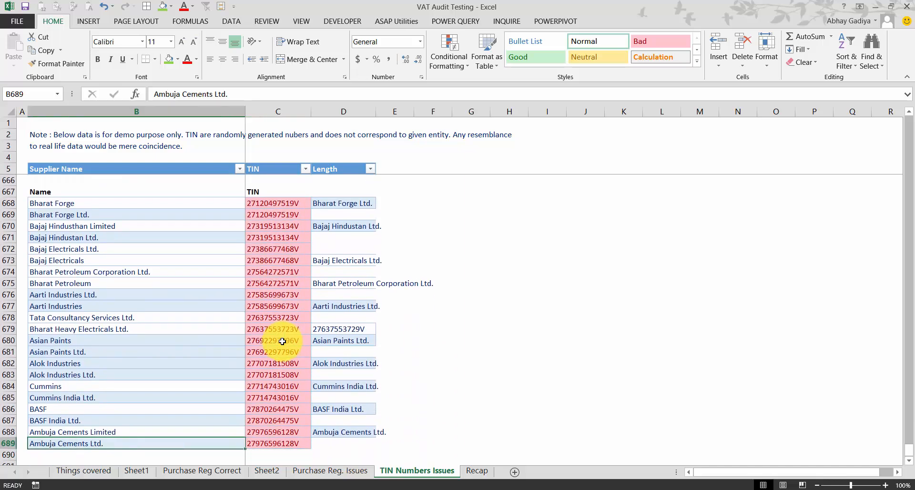
- Start a VLOOKUP formula in cell H6 beside the supplier table, using that row's Supplier Name as the lookup value
{"action": "key", "text": "Up"}
{"action": "key", "text": "Right"}
{"action": "key", "text": "Right"}
{"action": "key", "text": "Up"}
{"action": "key", "text": "Up"}
{"action": "key", "text": "Up"}
{"action": "key", "text": "Up"}
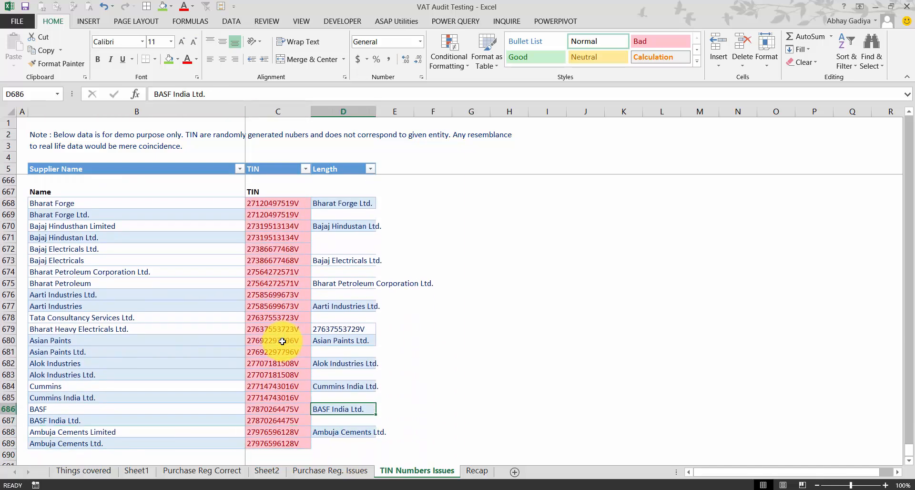
{"action": "key", "text": "Left"}
{"action": "key", "text": "ctrl+Up"}
{"action": "key", "text": "ctrl+Up"}
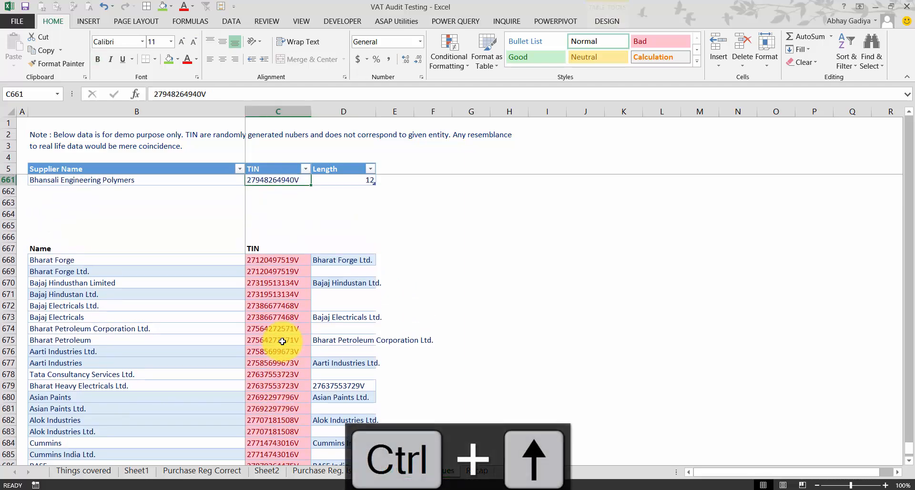
{"action": "key", "text": "ctrl+Up"}
{"action": "key", "text": "Down"}
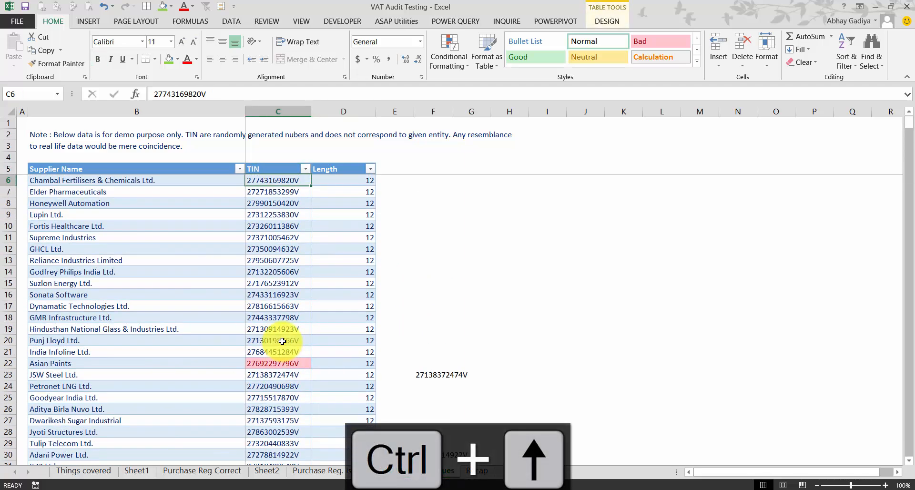
{"action": "key", "text": "Up"}
{"action": "key", "text": "Right"}
{"action": "key", "text": "Right"}
{"action": "key", "text": "Down"}
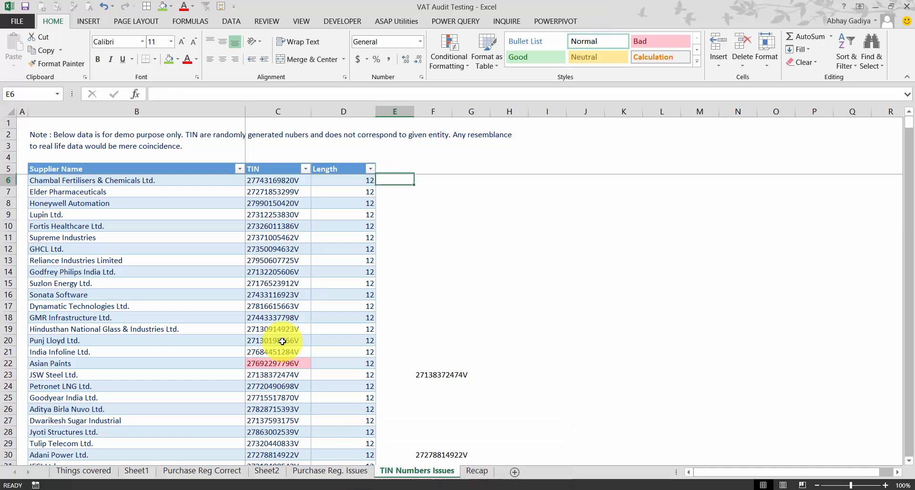
{"action": "key", "text": "Right"}
{"action": "key", "text": "Right"}
{"action": "key", "text": "Right"}
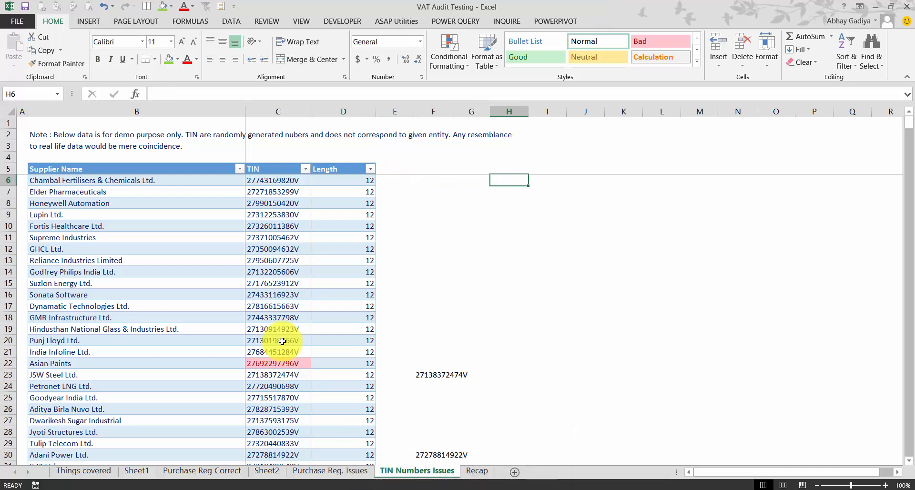
{"action": "type", "text": "=vl"}
{"action": "key", "text": "Tab"}
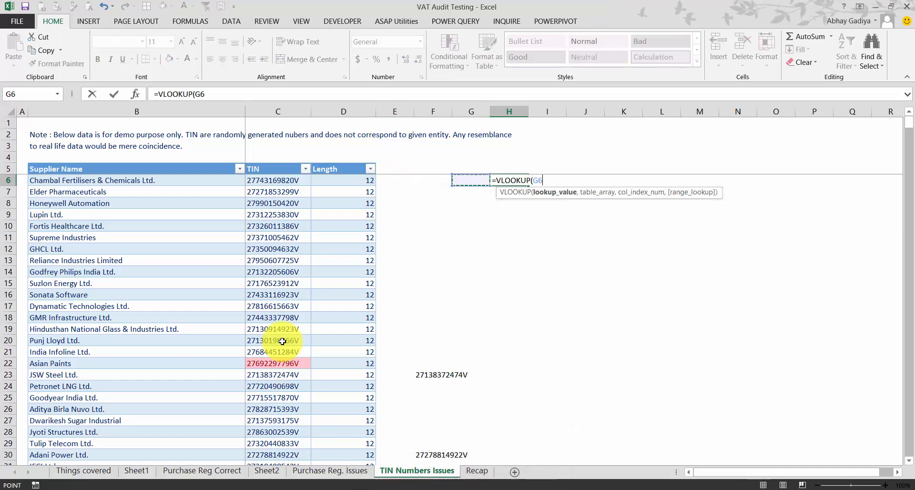
{"action": "key", "text": "Left"}
{"action": "key", "text": "Left"}
{"action": "key", "text": "Left"}
{"action": "key", "text": "Left"}
{"action": "key", "text": "Left"}
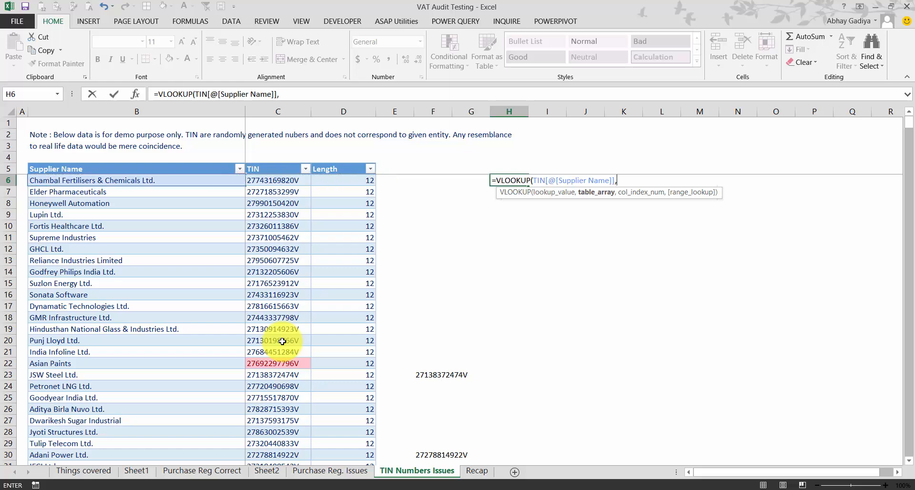
- Complete the H6 VLOOKUP with the absolute mapping range $B$668:$D$689, column index 3 and exact match 0
{"action": "scroll", "coordinate": [241, 420], "scroll_direction": "down", "scroll_amount": 14}
{"action": "left_click", "coordinate": [159, 349]}
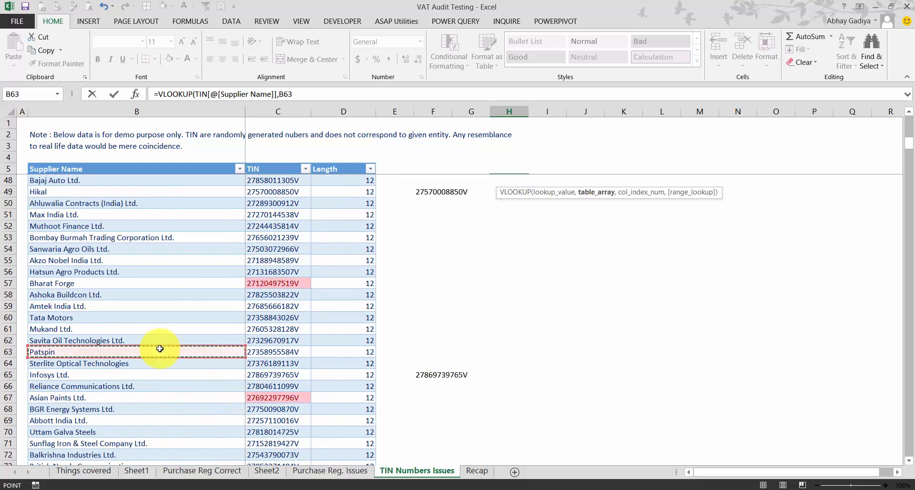
{"action": "key", "text": "ctrl+Down"}
{"action": "key", "text": "ctrl+Down"}
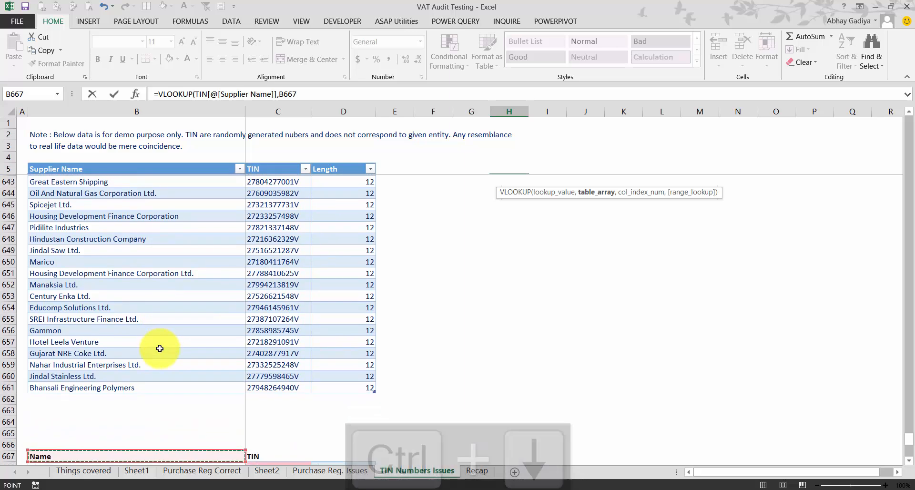
{"action": "key", "text": "ctrl+Down"}
{"action": "key", "text": "ctrl+Up"}
{"action": "key", "text": "Down"}
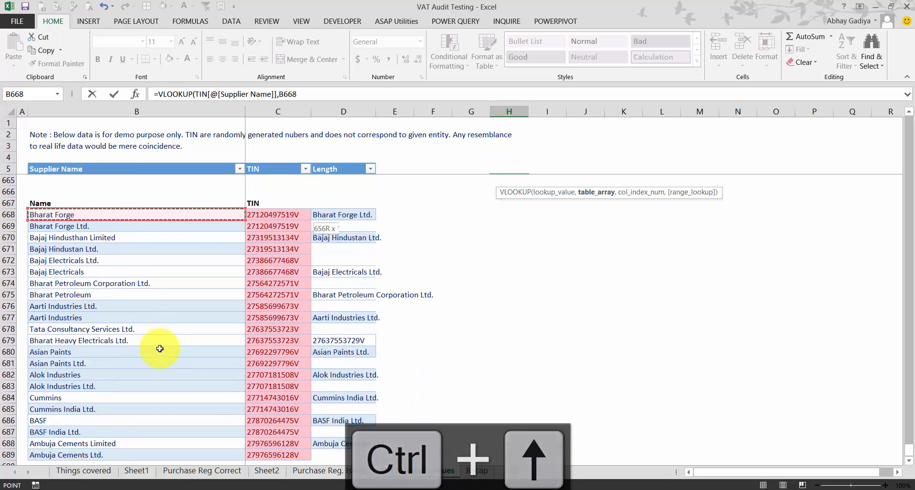
{"action": "key", "text": "shift+Right"}
{"action": "key", "text": "shift+Right"}
{"action": "key", "text": "ctrl+shift+Down"}
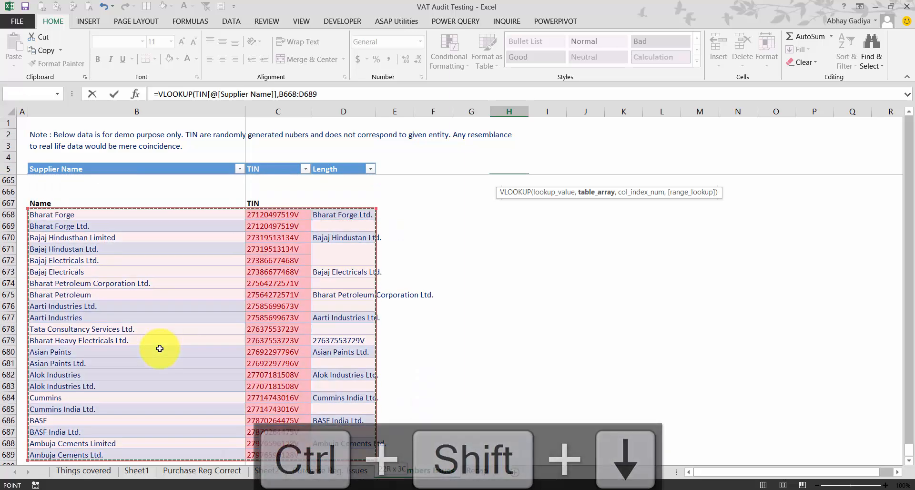
{"action": "key", "text": "F4"}
{"action": "type", "text": ","}
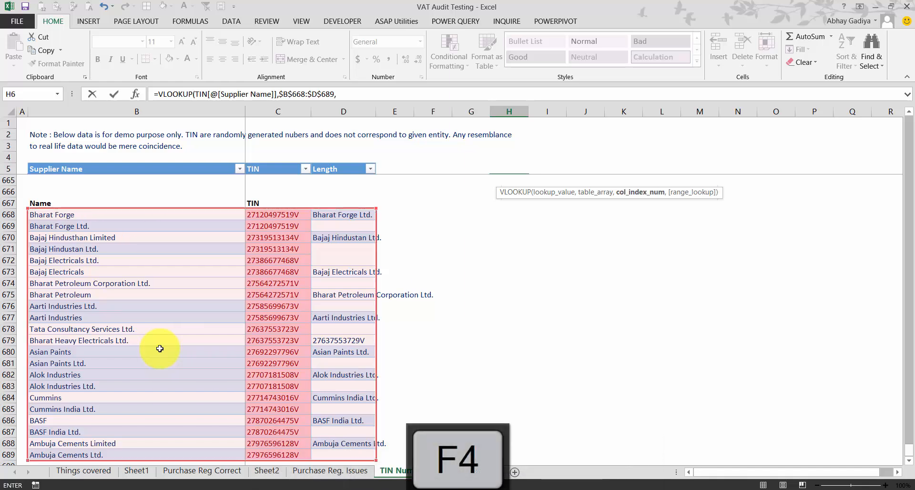
{"action": "type", "text": "3,0)"}
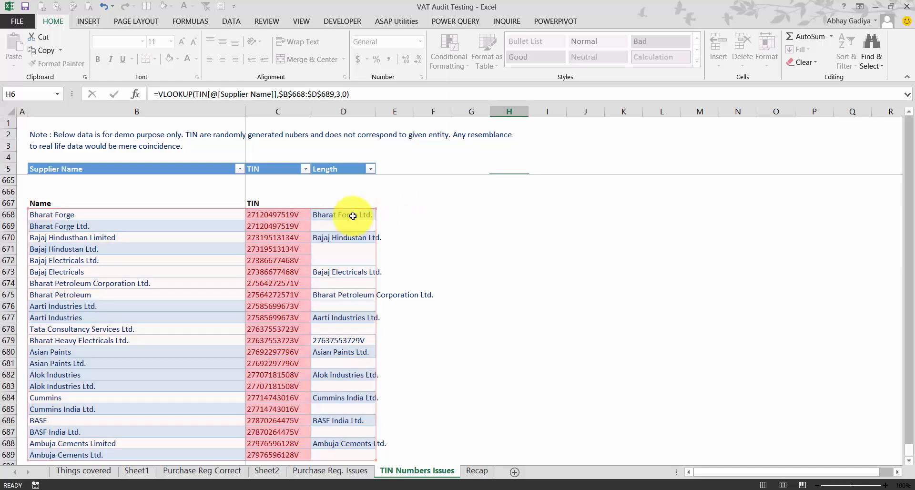
{"action": "key", "text": "Return"}
{"action": "key", "text": "Up"}
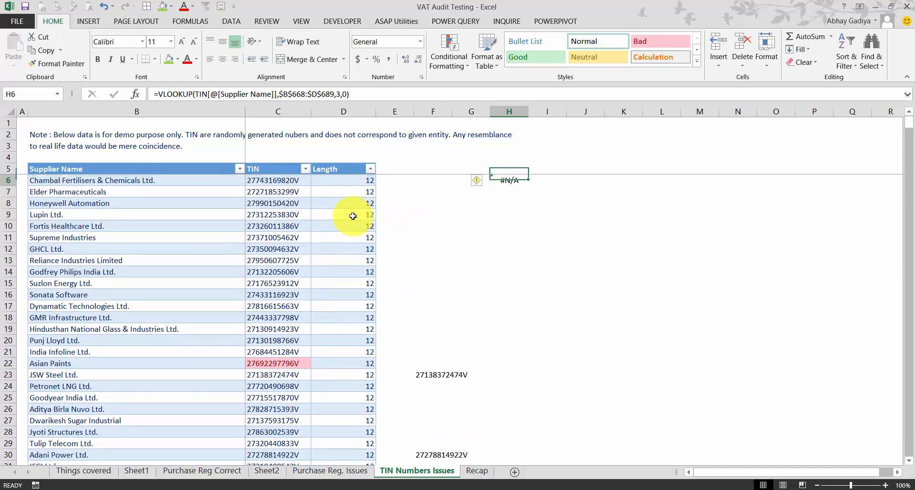
- Copy the VLOOKUP formula from H6 down column H to row 661, the last row of the supplier table
{"action": "key", "text": "ctrl+c"}
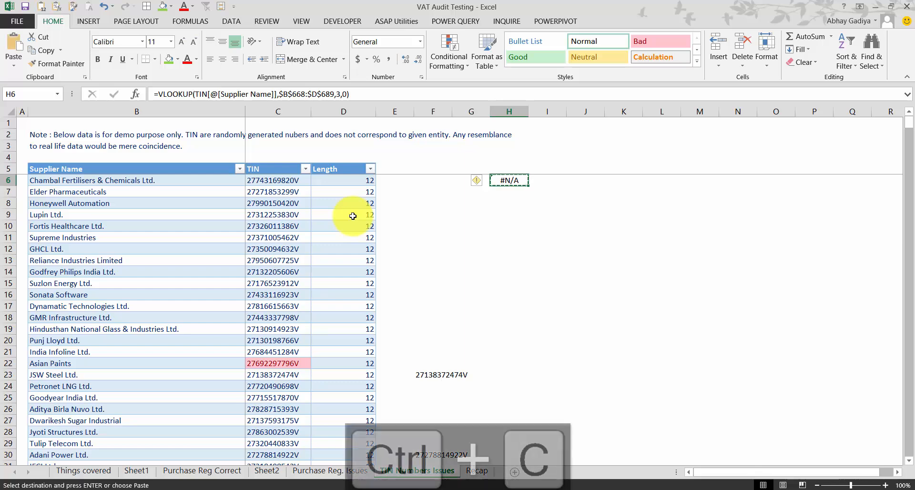
{"action": "key", "text": "Left"}
{"action": "key", "text": "Left"}
{"action": "key", "text": "Left"}
{"action": "key", "text": "Left"}
{"action": "key", "text": "ctrl+Down"}
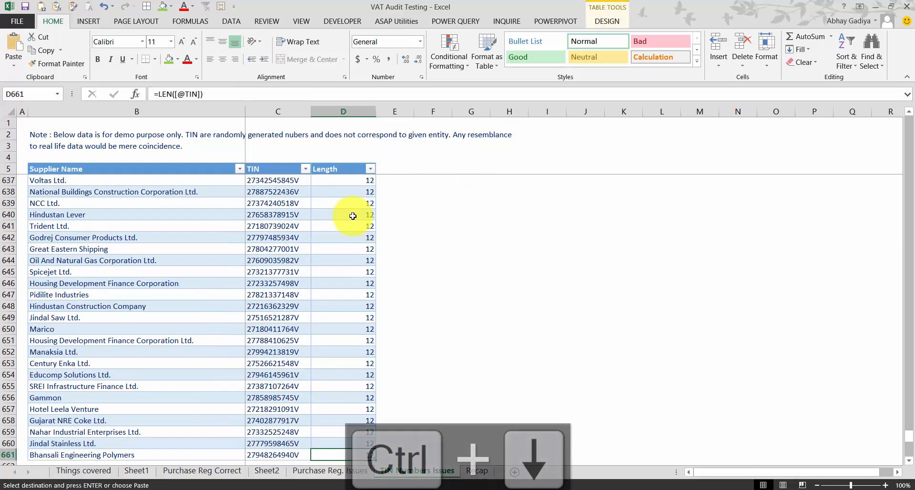
{"action": "key", "text": "Right"}
{"action": "key", "text": "Right"}
{"action": "key", "text": "Right"}
{"action": "key", "text": "ctrl+shift+Up"}
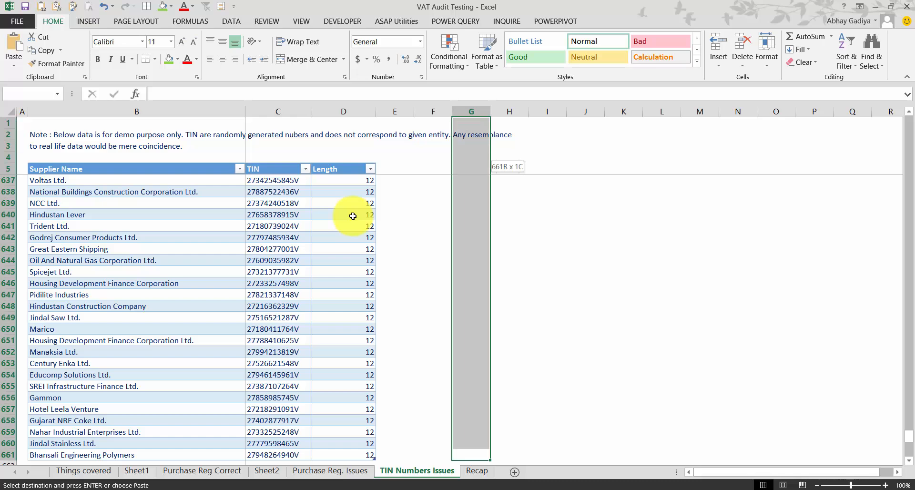
{"action": "key", "text": "Down"}
{"action": "key", "text": "ctrl+shift+Up"}
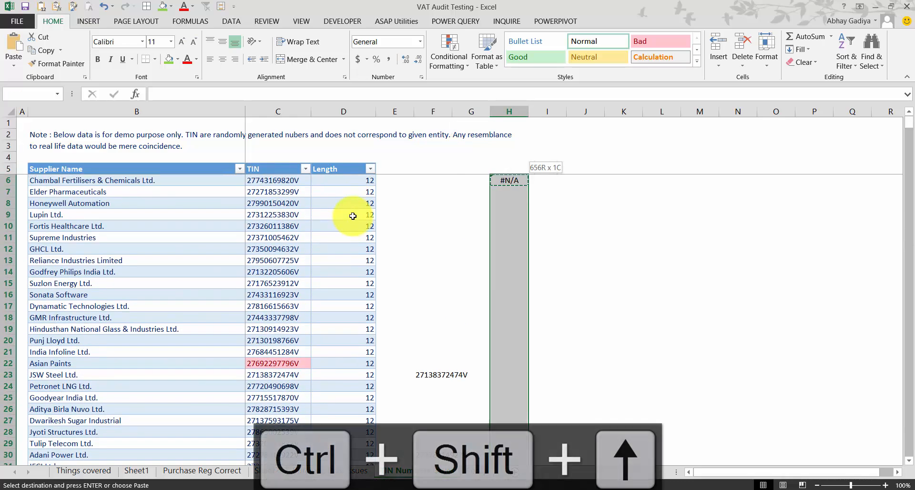
{"action": "key", "text": "ctrl+v"}
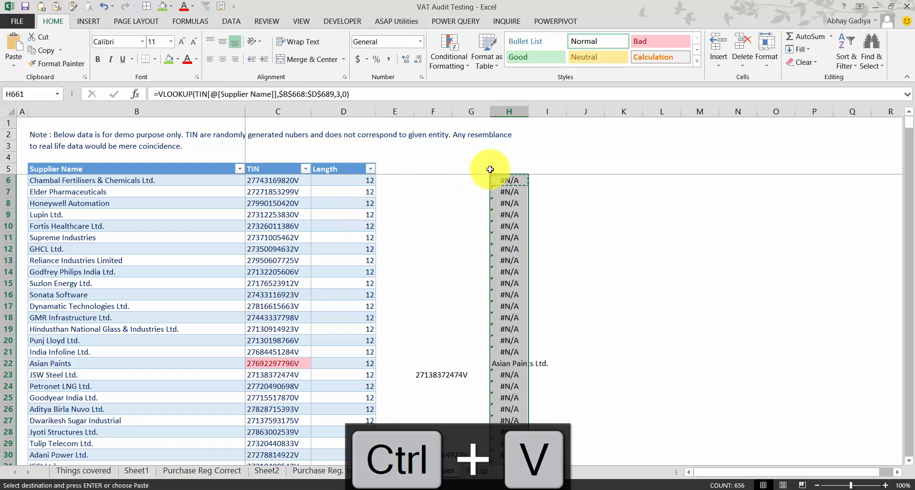
{"action": "key", "text": "Escape"}
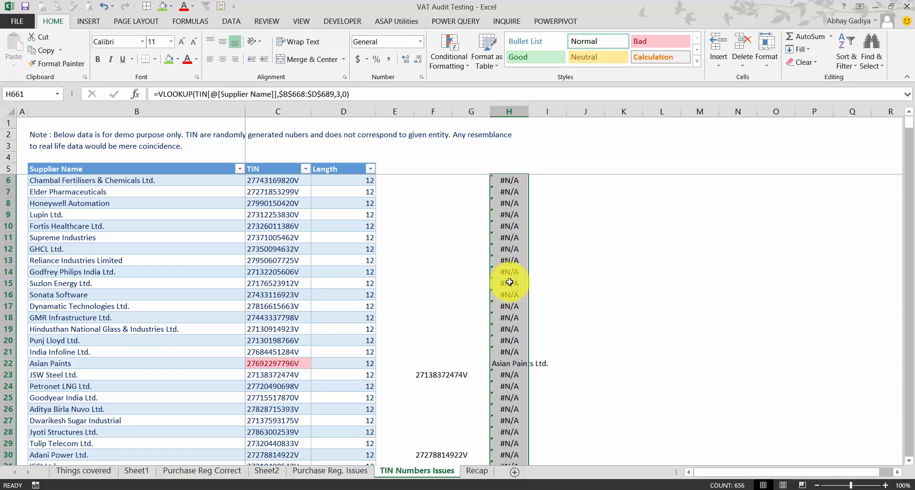
- Select only the formula cells returning errors in H6:H661 with Go To Special and clear their contents
{"action": "key", "text": "ctrl+g"}
{"action": "left_click", "coordinate": [415, 249]}
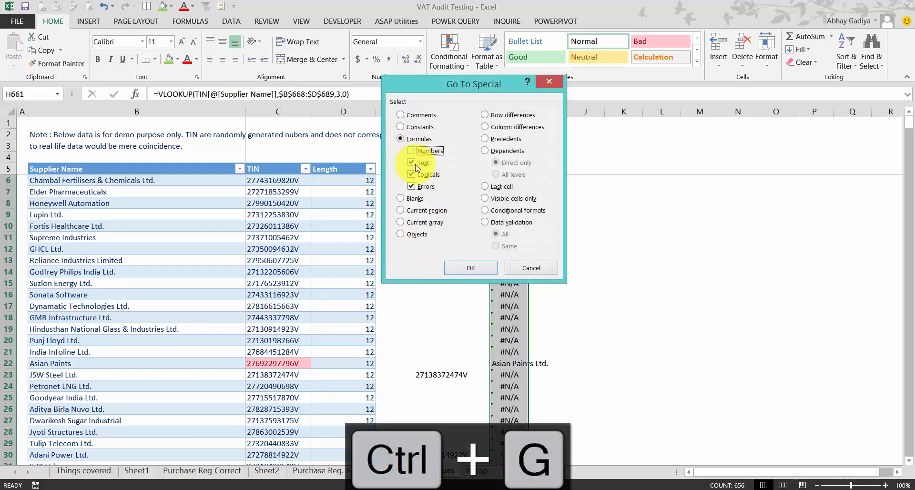
{"action": "left_click", "coordinate": [415, 164]}
{"action": "left_click", "coordinate": [420, 175]}
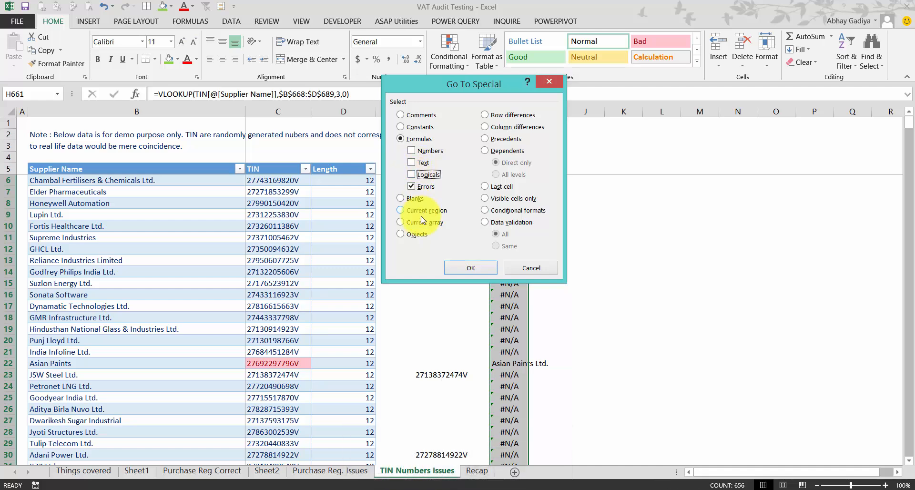
{"action": "left_click", "coordinate": [470, 269]}
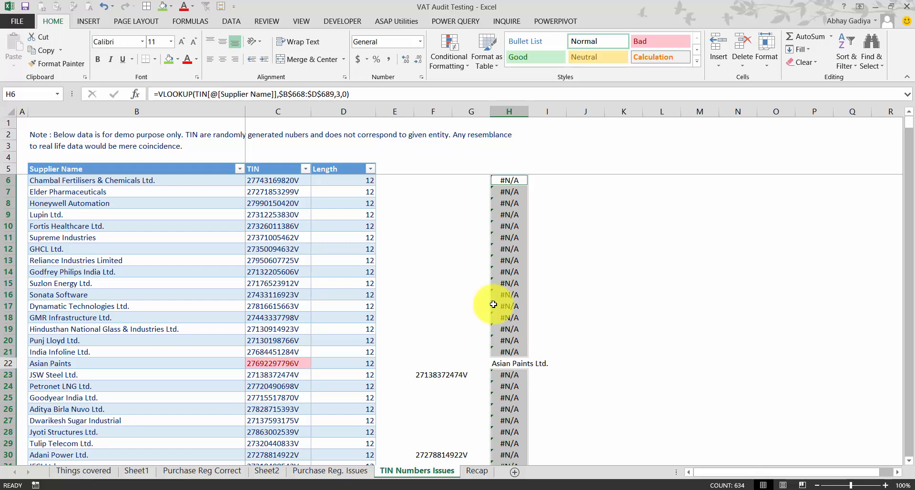
{"action": "key", "text": "Delete"}
- Compare the first remaining mapped name, in H22, with the original supplier name in row 22
{"action": "key", "text": "Up"}
{"action": "key", "text": "ctrl+Down"}
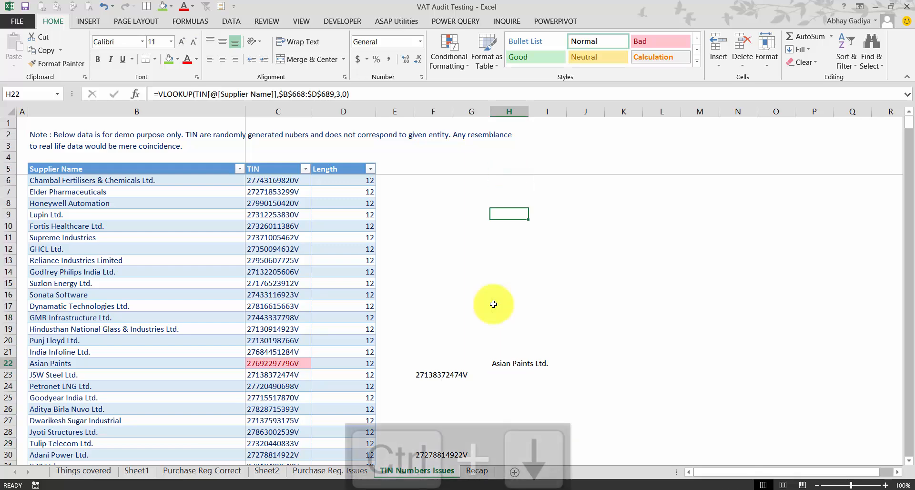
{"action": "key", "text": "Left"}
{"action": "key", "text": "Left"}
{"action": "key", "text": "Left"}
{"action": "key", "text": "Left"}
{"action": "key", "text": "Left"}
{"action": "key", "text": "Left"}
{"action": "key", "text": "Right"}
{"action": "key", "text": "Right"}
{"action": "key", "text": "Right"}
{"action": "key", "text": "Right"}
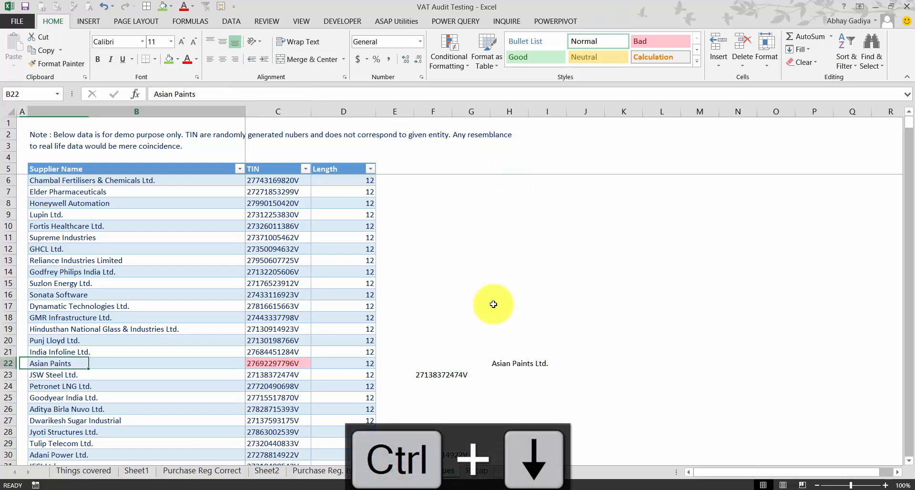
{"action": "key", "text": "Right"}
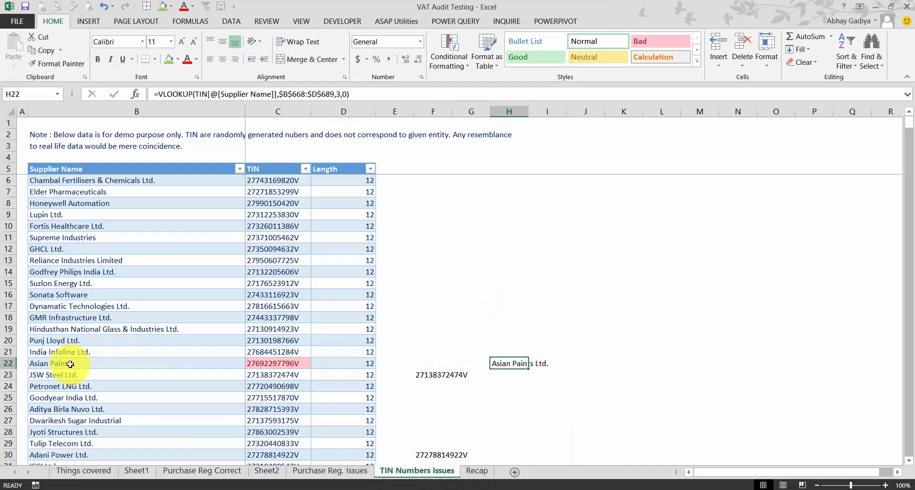
- Replace the formulas in column H with their values using Paste Special
{"action": "left_click", "coordinate": [514, 112]}
{"action": "key", "text": "ctrl+c"}
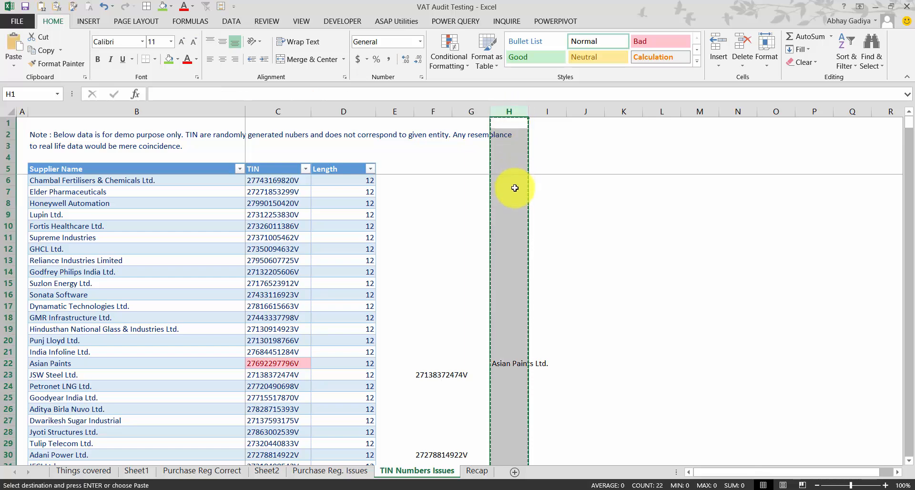
{"action": "key", "text": "ctrl+alt+v"}
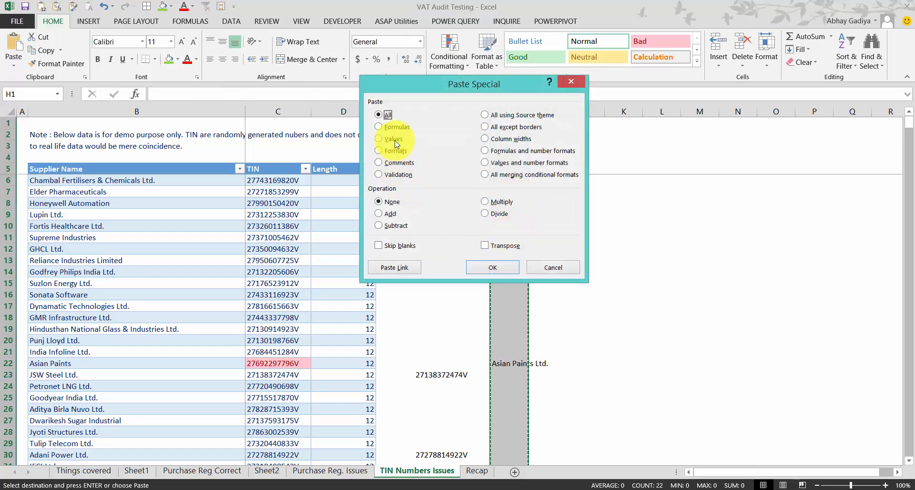
{"action": "left_click", "coordinate": [395, 142]}
{"action": "left_click", "coordinate": [498, 269]}
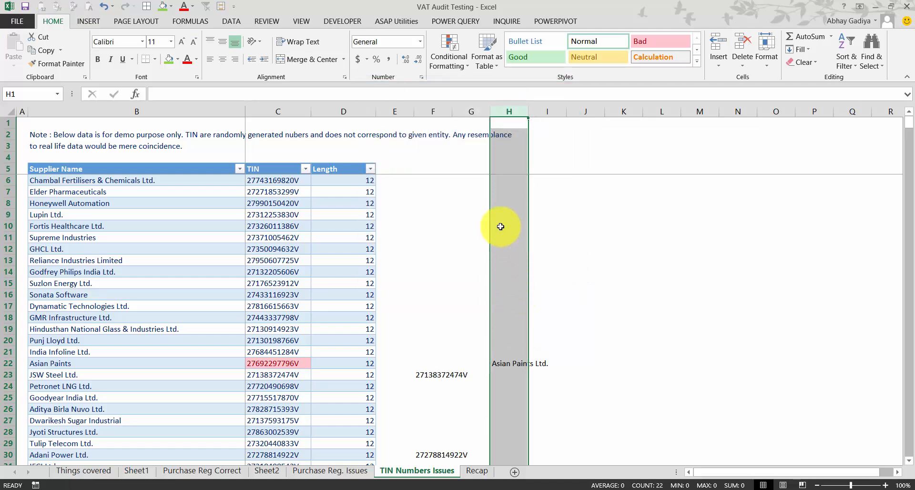
- Select the blank cells in H5:H661 with Go To Special and hide their rows
{"action": "left_click", "coordinate": [509, 167]}
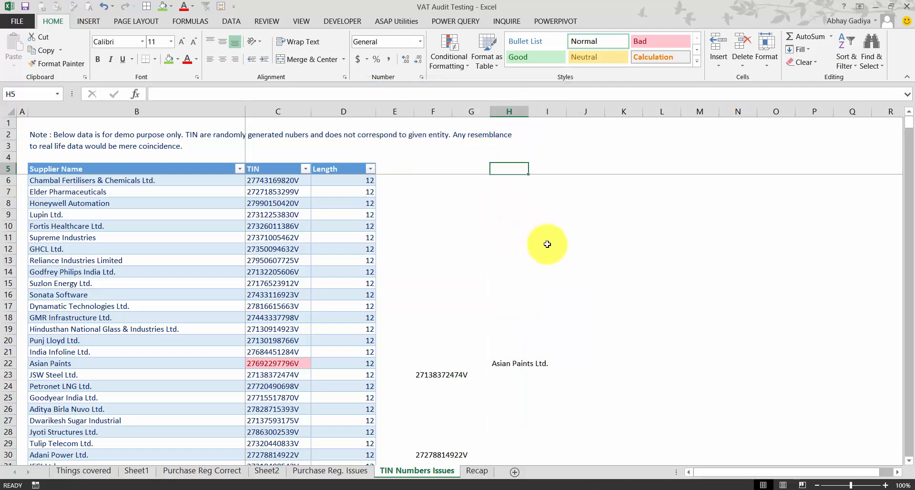
{"action": "key", "text": "shift+Down"}
{"action": "key", "text": "shift+Down"}
{"action": "key", "text": "shift+Down"}
{"action": "key", "text": "shift+Down"}
{"action": "key", "text": "shift+Down"}
{"action": "key", "text": "shift+Down"}
{"action": "key", "text": "shift+Down"}
{"action": "key", "text": "shift+Down"}
{"action": "key", "text": "shift+Down"}
{"action": "key", "text": "shift+Down"}
{"action": "key", "text": "shift+Down"}
{"action": "key", "text": "shift+Down"}
{"action": "key", "text": "shift+Down"}
{"action": "key", "text": "shift+Down"}
{"action": "key", "text": "shift+Down"}
{"action": "key", "text": "shift+Down"}
{"action": "key", "text": "shift+Down"}
{"action": "key", "text": "shift+Down"}
{"action": "key", "text": "shift+Down"}
{"action": "key", "text": "shift+Down"}
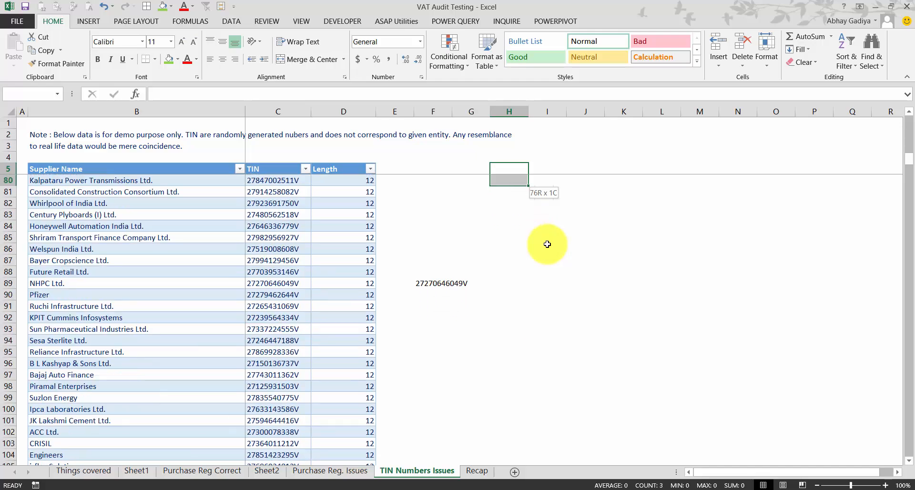
{"action": "key", "text": "shift+Down"}
{"action": "key", "text": "shift+Down"}
{"action": "key", "text": "shift+Down"}
{"action": "key", "text": "shift+Down"}
{"action": "key", "text": "shift+Down"}
{"action": "key", "text": "shift+Down"}
{"action": "key", "text": "shift+Down"}
{"action": "key", "text": "shift+Down"}
{"action": "key", "text": "shift+Down"}
{"action": "key", "text": "shift+Down"}
{"action": "key", "text": "shift+Down"}
{"action": "key", "text": "shift+Down"}
{"action": "key", "text": "shift+Down"}
{"action": "key", "text": "shift+Down"}
{"action": "key", "text": "shift+Down"}
{"action": "key", "text": "shift+Down"}
{"action": "key", "text": "shift+Down"}
{"action": "key", "text": "shift+Down"}
{"action": "key", "text": "shift+Down"}
{"action": "key", "text": "shift+Down"}
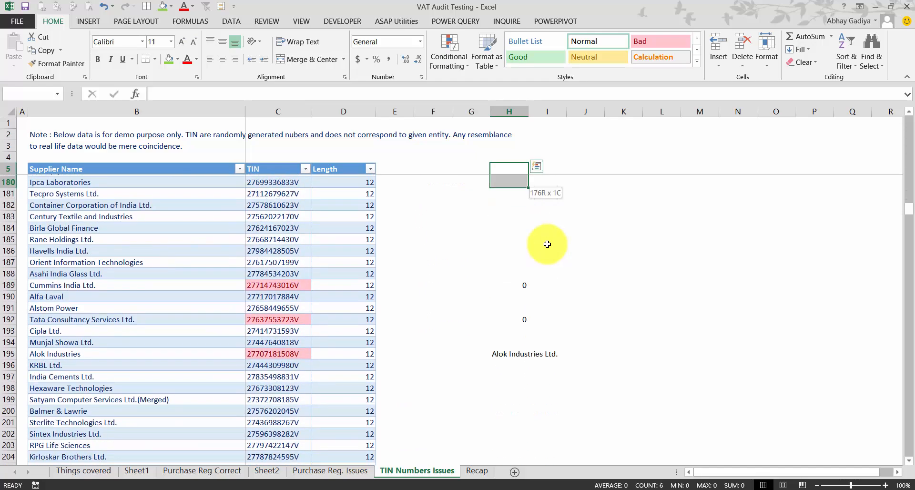
{"action": "key", "text": "shift+Down"}
{"action": "key", "text": "shift+Down"}
{"action": "key", "text": "shift+Down"}
{"action": "key", "text": "shift+Down"}
{"action": "key", "text": "shift+Down"}
{"action": "key", "text": "shift+Down"}
{"action": "key", "text": "shift+Down"}
{"action": "key", "text": "shift+Down"}
{"action": "key", "text": "shift+Down"}
{"action": "key", "text": "shift+Down"}
{"action": "key", "text": "shift+Down"}
{"action": "key", "text": "shift+Down"}
{"action": "key", "text": "shift+Down"}
{"action": "key", "text": "shift+Down"}
{"action": "key", "text": "shift+Down"}
{"action": "key", "text": "shift+Down"}
{"action": "key", "text": "shift+Down"}
{"action": "key", "text": "shift+Down"}
{"action": "key", "text": "shift+Down"}
{"action": "key", "text": "shift+Down"}
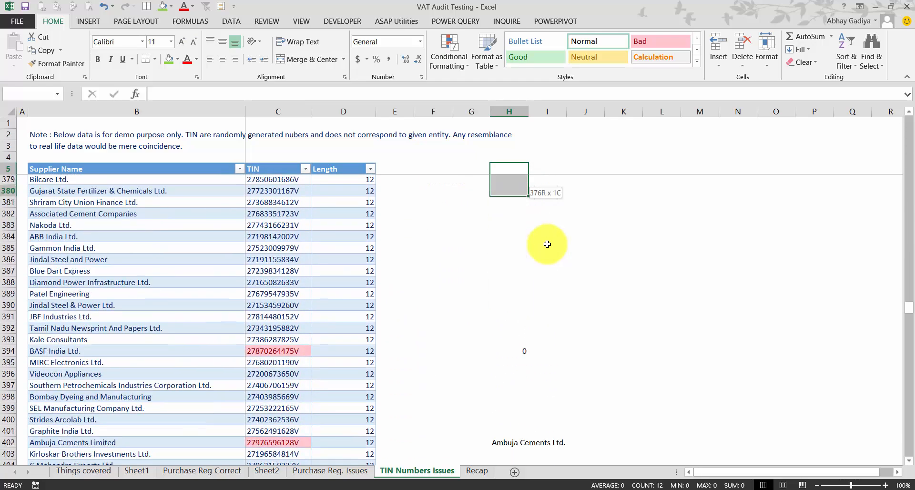
{"action": "key", "text": "shift+Page_Down"}
{"action": "key", "text": "shift+Page_Down"}
{"action": "key", "text": "shift+Page_Down"}
{"action": "key", "text": "shift+Page_Down"}
{"action": "key", "text": "shift+Page_Down"}
{"action": "key", "text": "shift+Page_Down"}
{"action": "key", "text": "shift+Page_Down"}
{"action": "key", "text": "shift+Page_Down"}
{"action": "key", "text": "shift+Page_Down"}
{"action": "key", "text": "shift+Page_Down"}
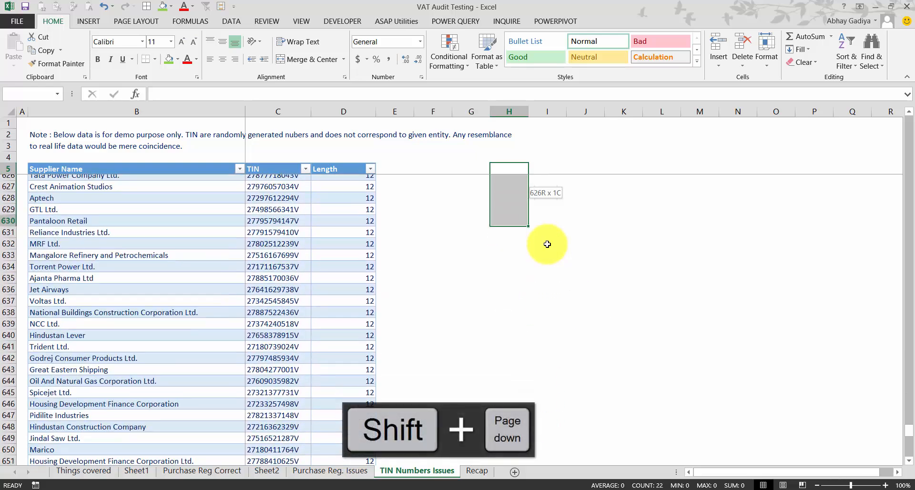
{"action": "key", "text": "shift+Page_Up"}
{"action": "key", "text": "shift+Page_Up"}
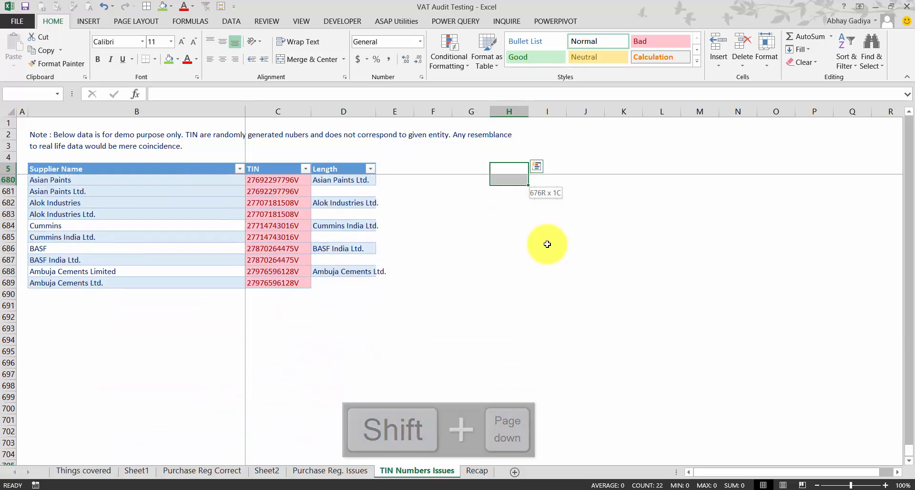
{"action": "key", "text": "shift+Down"}
{"action": "key", "text": "shift+Down"}
{"action": "key", "text": "shift+Down"}
{"action": "key", "text": "shift+Down"}
{"action": "key", "text": "shift+Down"}
{"action": "key", "text": "shift+Down"}
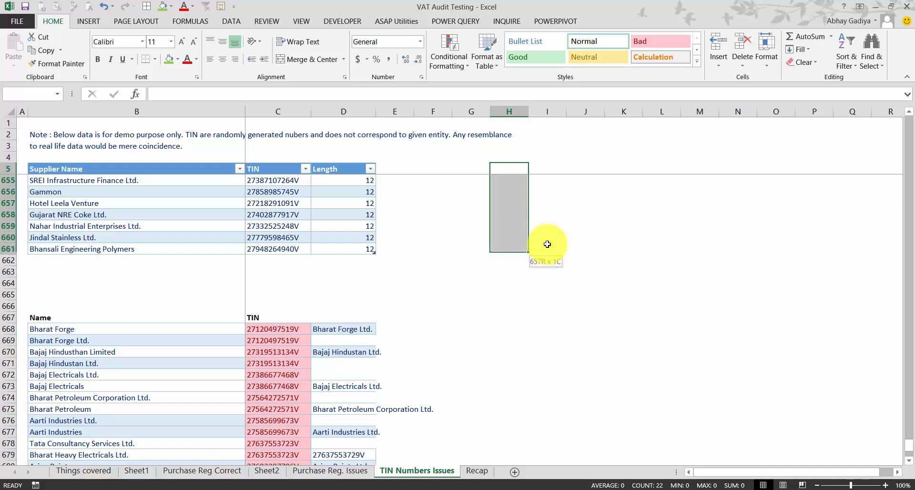
{"action": "key", "text": "ctrl+g"}
{"action": "key", "text": "alt+s"}
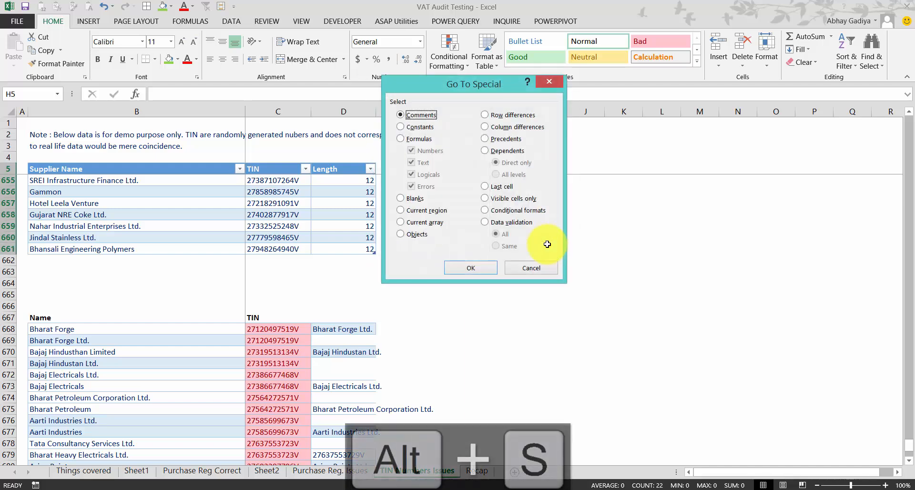
{"action": "left_click", "coordinate": [475, 265]}
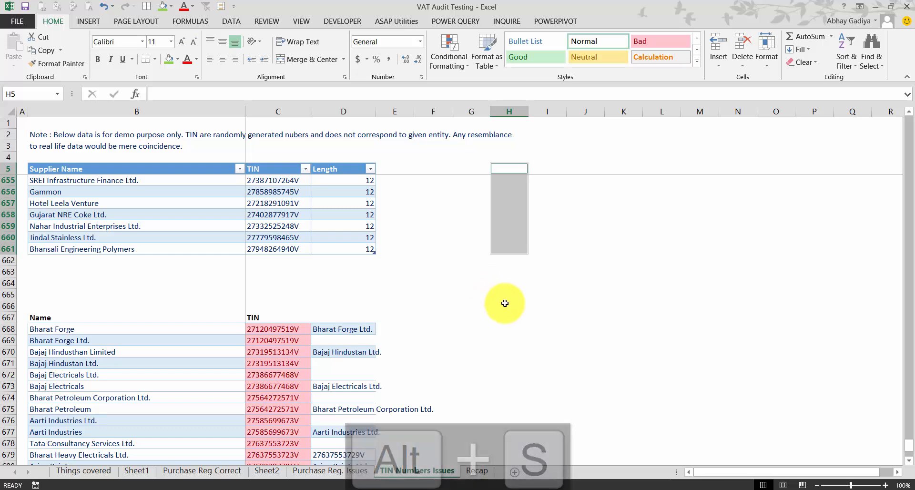
{"action": "key", "text": "ctrl+9"}
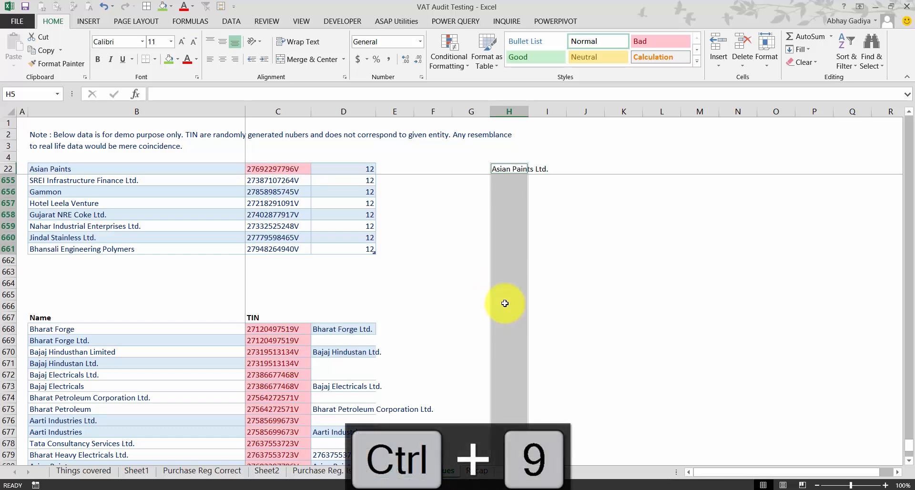
{"action": "scroll", "coordinate": [338, 293], "scroll_direction": "up", "scroll_amount": 8}
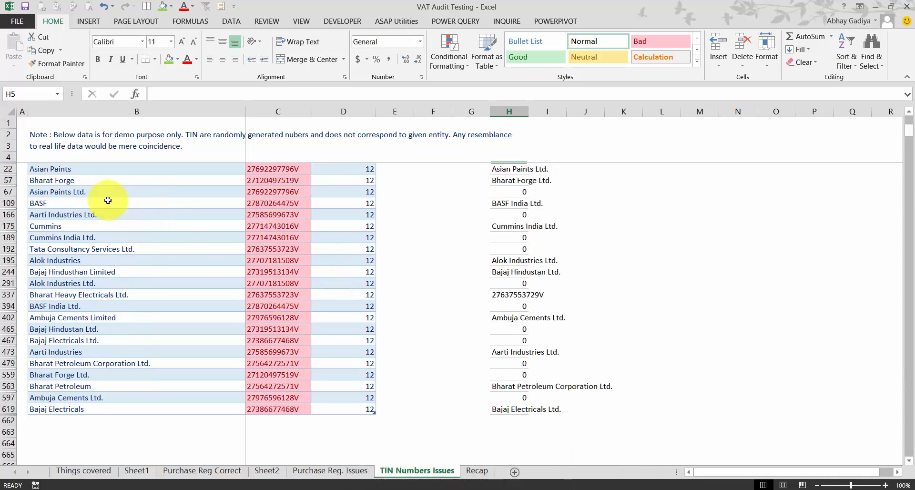
- Copy the corrected name Asian Paints Ltd. from H22 over the supplier name in B22 using Paste Special
{"action": "right_click", "coordinate": [501, 173]}
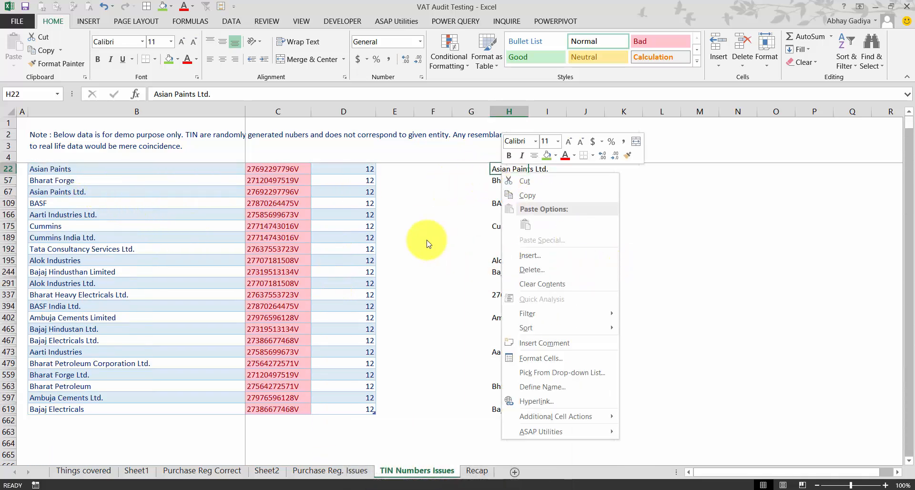
{"action": "left_click", "coordinate": [466, 228]}
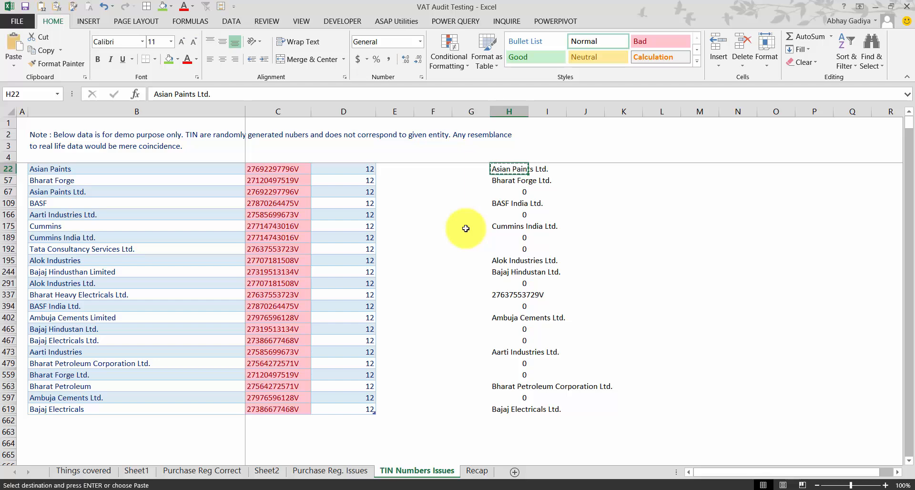
{"action": "key", "text": "Left"}
{"action": "key", "text": "Left"}
{"action": "key", "text": "Left"}
{"action": "key", "text": "alt+e"}
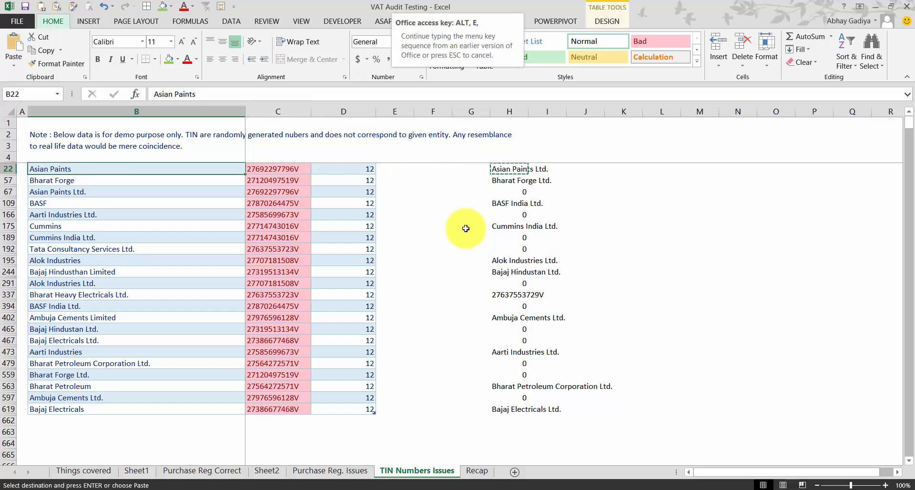
{"action": "key", "text": "s"}
{"action": "key", "text": "Return"}
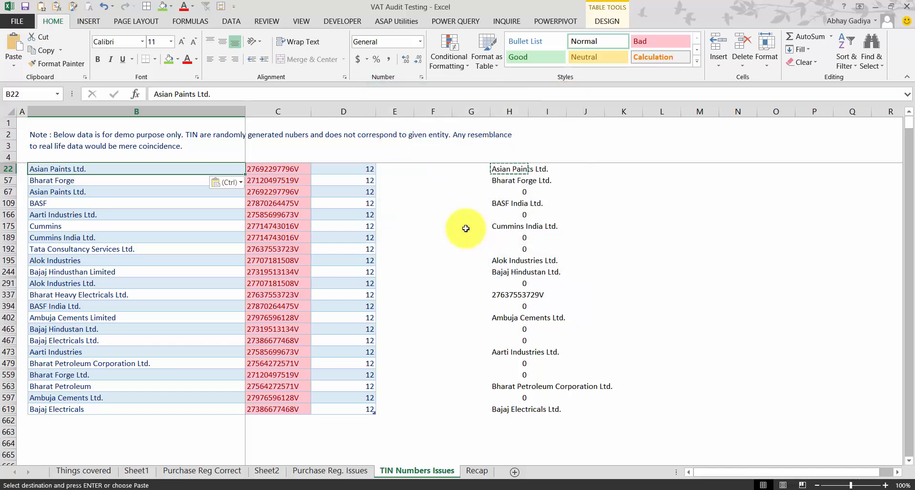
{"action": "key", "text": "Right"}
{"action": "key", "text": "Right"}
{"action": "key", "text": "Right"}
{"action": "key", "text": "Right"}
{"action": "key", "text": "Right"}
{"action": "key", "text": "Left"}
{"action": "key", "text": "Left"}
{"action": "key", "text": "Left"}
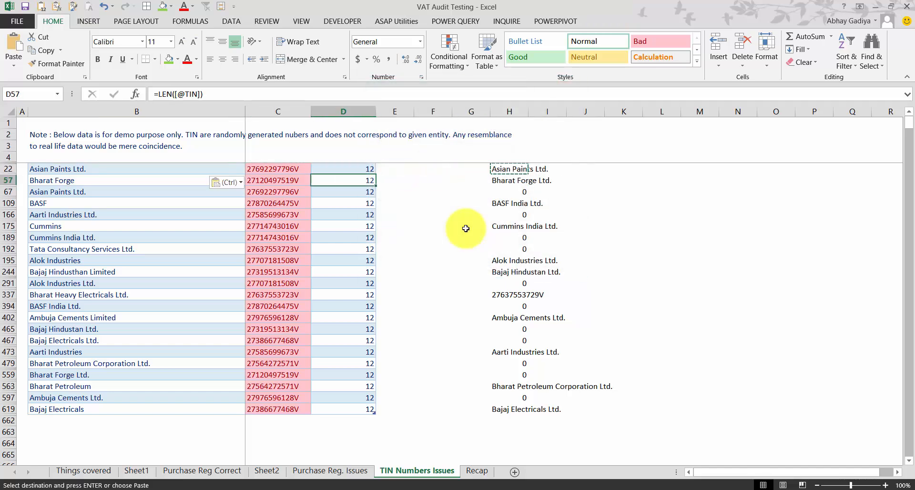
{"action": "key", "text": "Right"}
{"action": "key", "text": "Right"}
{"action": "key", "text": "Right"}
{"action": "key", "text": "Right"}
{"action": "key", "text": "Right"}
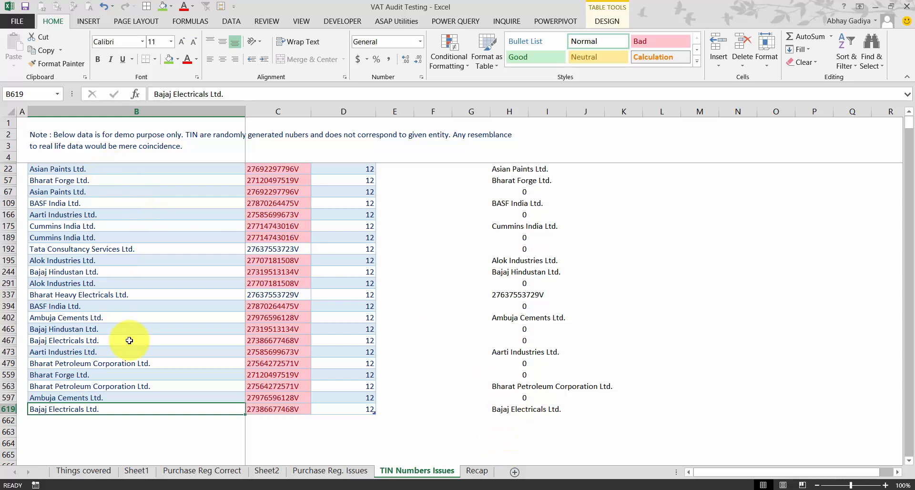
- Compare the shared TIN of Tata Consultancy Services and Bharat Heavy Electricals in rows 678–679 with the corrected TIN in D679 and C337
{"action": "left_click", "coordinate": [17, 293]}
{"action": "scroll", "coordinate": [198, 349], "scroll_direction": "down", "scroll_amount": 3}
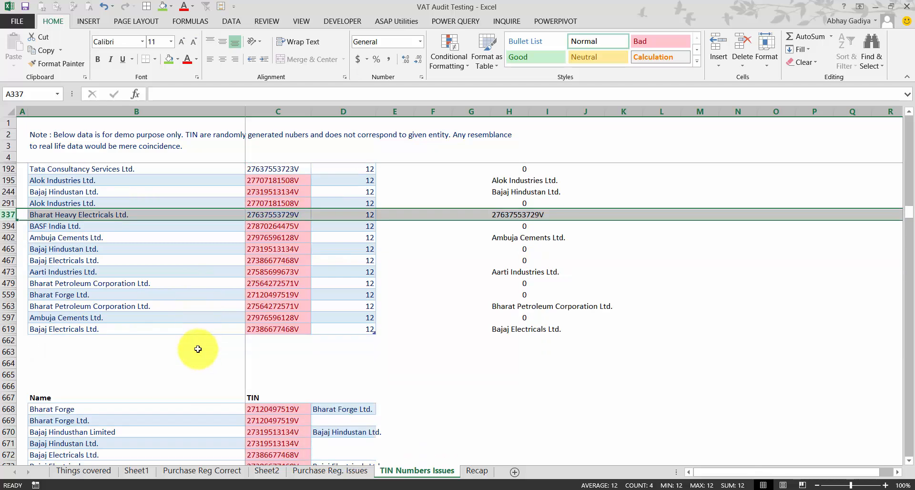
{"action": "scroll", "coordinate": [198, 349], "scroll_direction": "down", "scroll_amount": 5}
{"action": "left_click", "coordinate": [132, 360]}
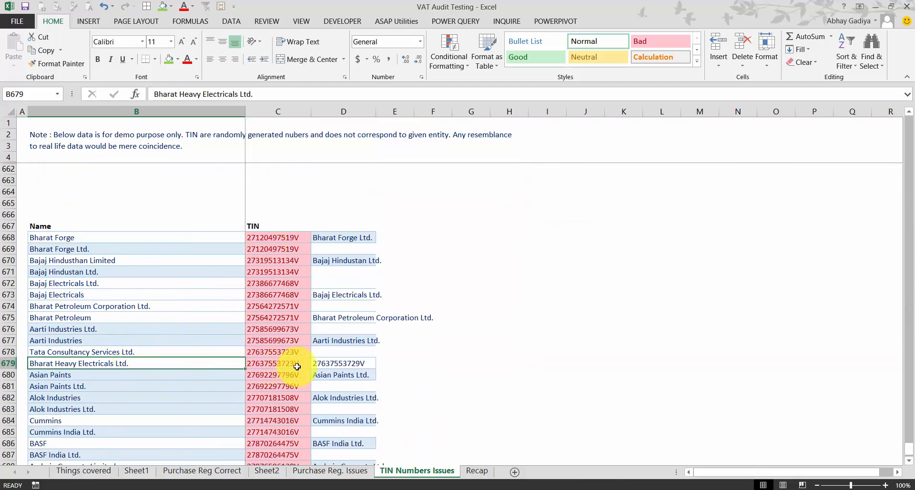
{"action": "left_click_drag", "start_coordinate": [286, 353], "coordinate": [177, 362]}
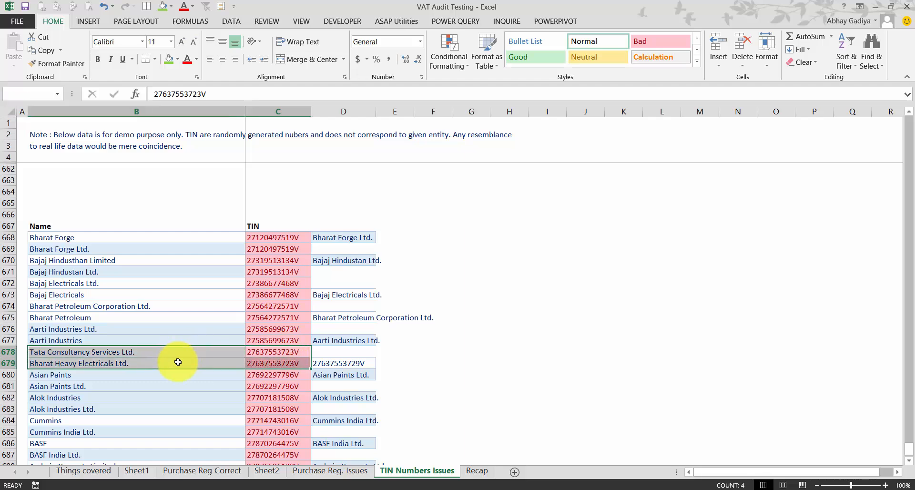
{"action": "left_click", "coordinate": [257, 365]}
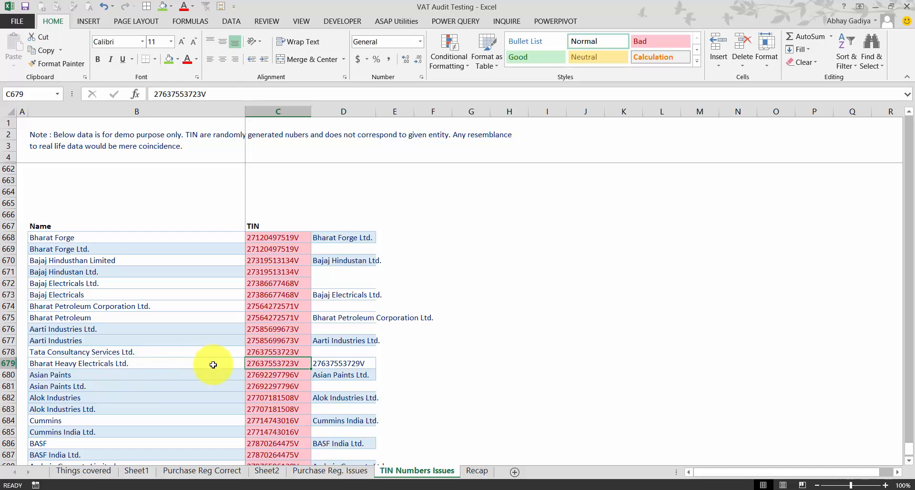
{"action": "left_click", "coordinate": [339, 365]}
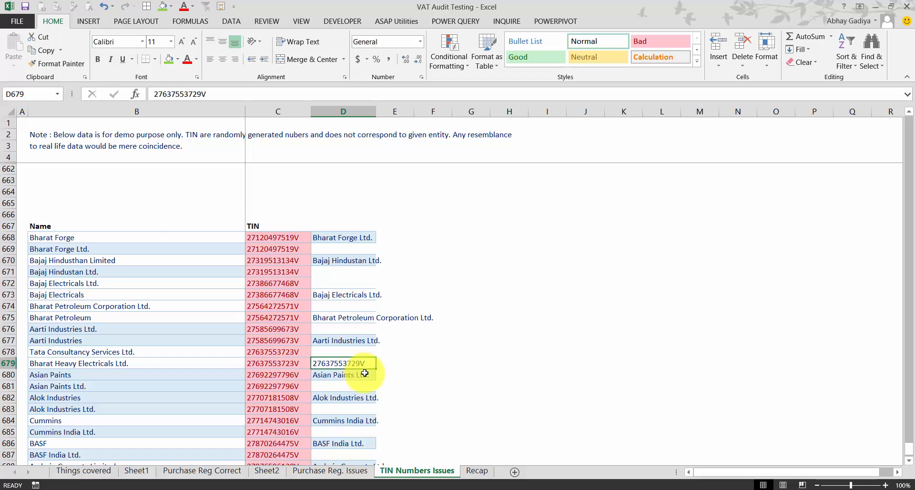
{"action": "scroll", "coordinate": [403, 368], "scroll_direction": "up", "scroll_amount": 6}
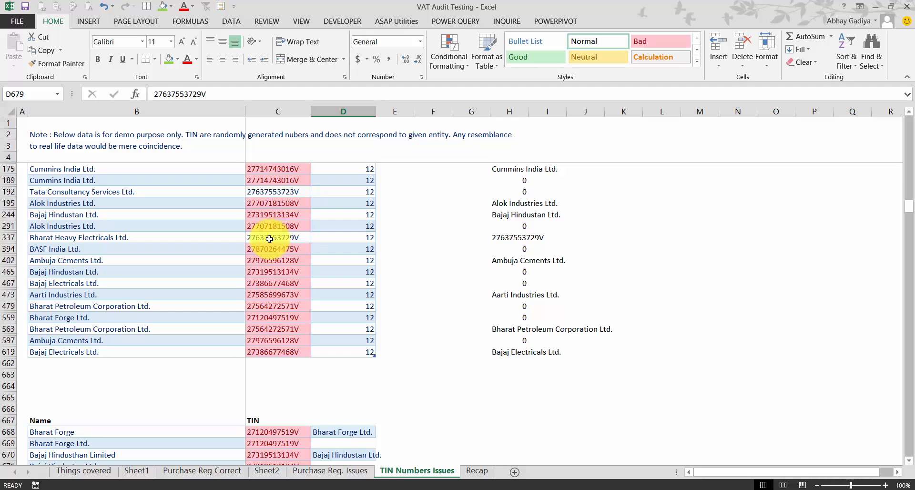
{"action": "left_click", "coordinate": [285, 238]}
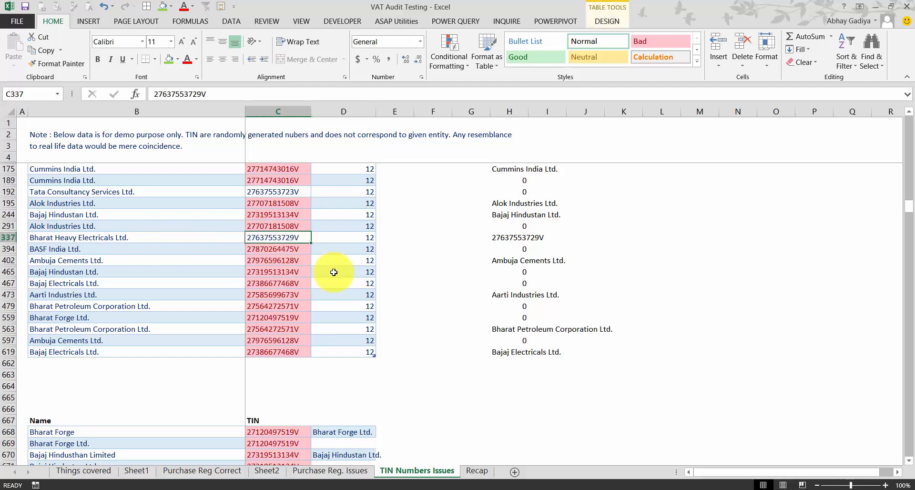
- Unhide all the hidden rows in the supplier table
{"action": "left_click", "coordinate": [367, 156]}
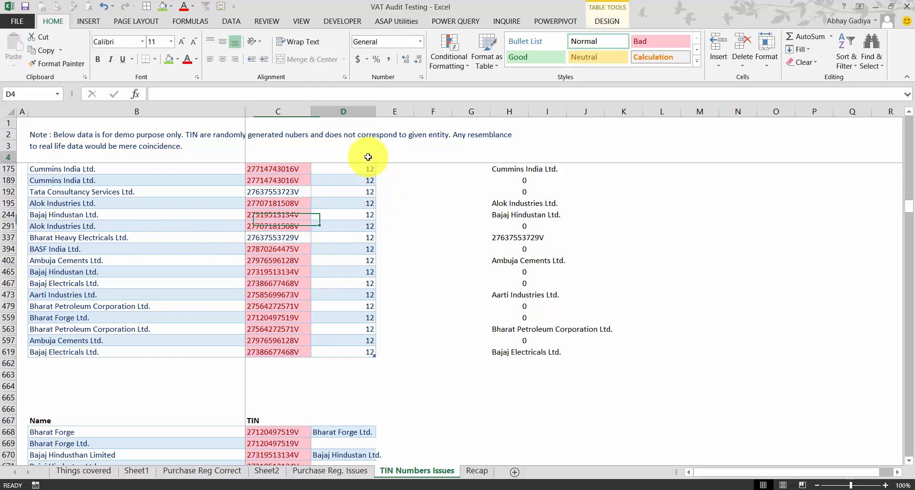
{"action": "left_click", "coordinate": [369, 109]}
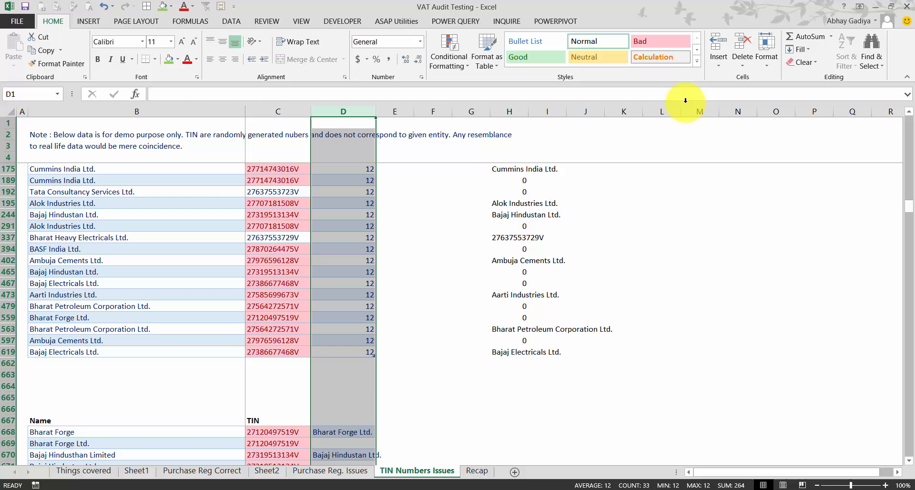
{"action": "left_click", "coordinate": [770, 68]}
{"action": "mouse_move", "coordinate": [810, 178]}
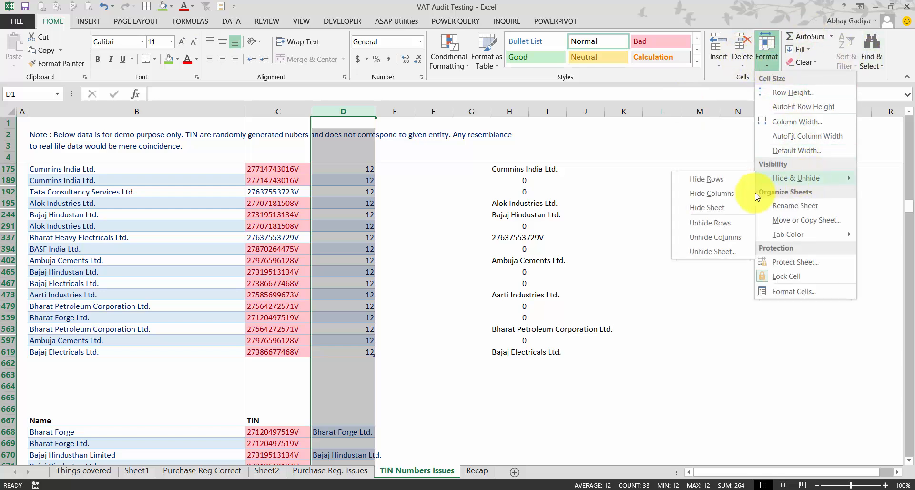
{"action": "left_click", "coordinate": [713, 223]}
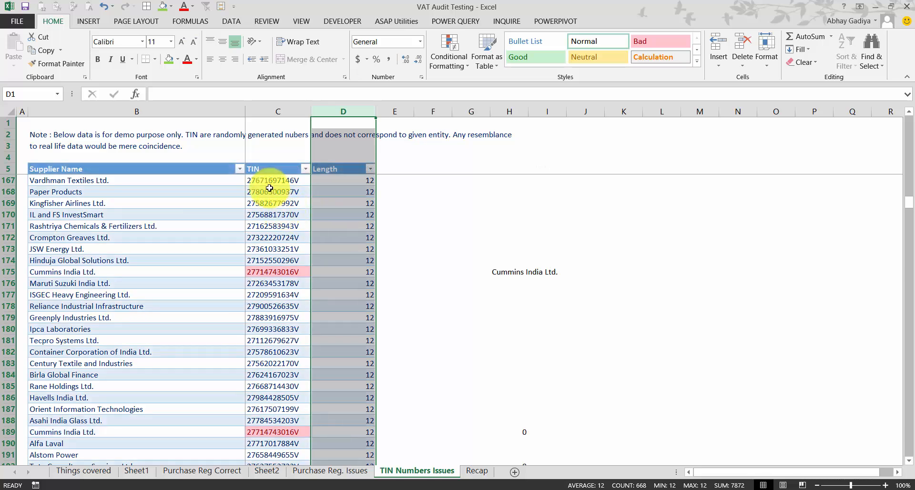
- Remove duplicate rows from the supplier table B5:D661, matching on Supplier Name, TIN and Length with headers included
{"action": "left_click", "coordinate": [266, 169]}
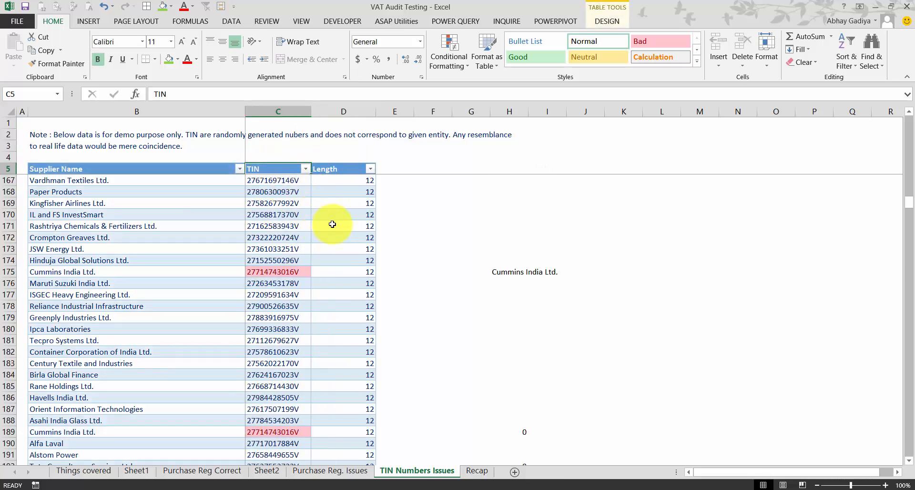
{"action": "key", "text": "Left"}
{"action": "key", "text": "ctrl+Home"}
{"action": "key", "text": "Up"}
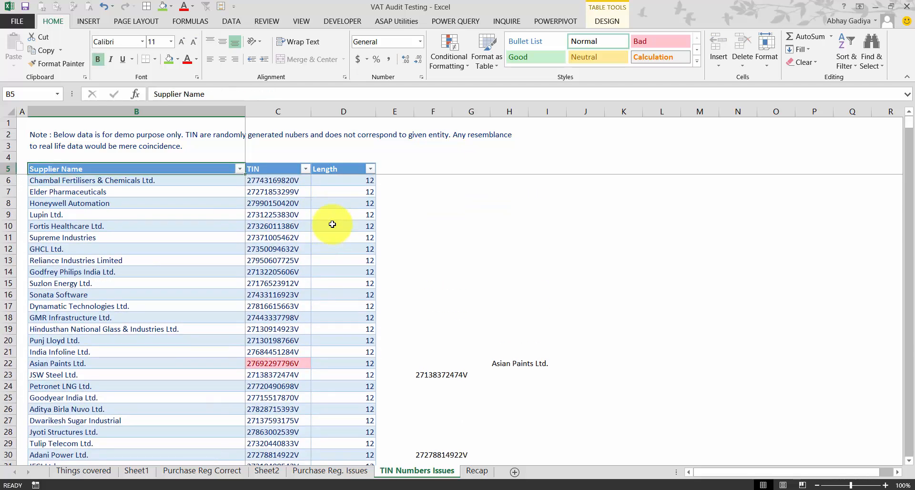
{"action": "key", "text": "shift+Right"}
{"action": "key", "text": "shift+Right"}
{"action": "key", "text": "ctrl+shift+Down"}
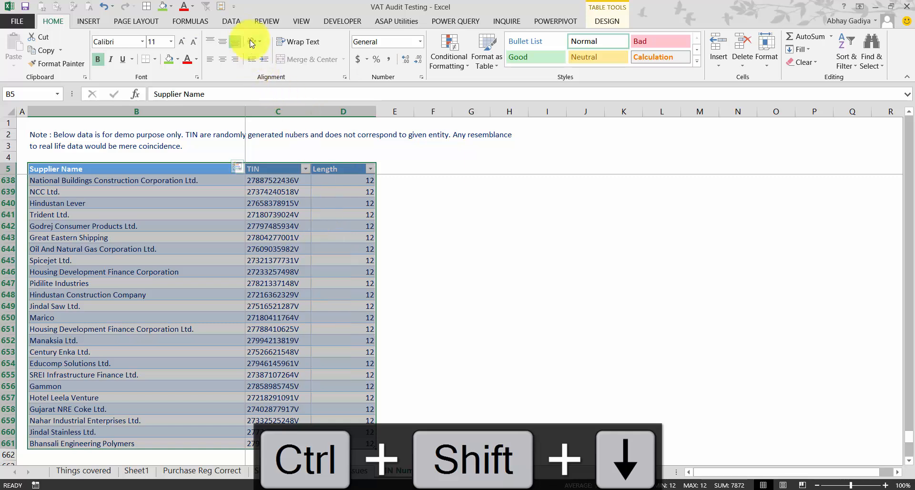
{"action": "left_click", "coordinate": [234, 21]}
{"action": "left_click", "coordinate": [429, 45]}
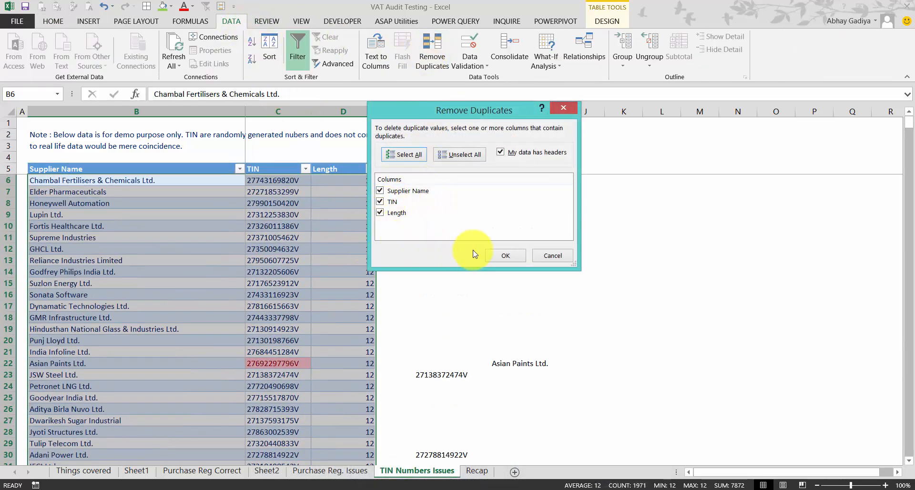
{"action": "left_click", "coordinate": [508, 256]}
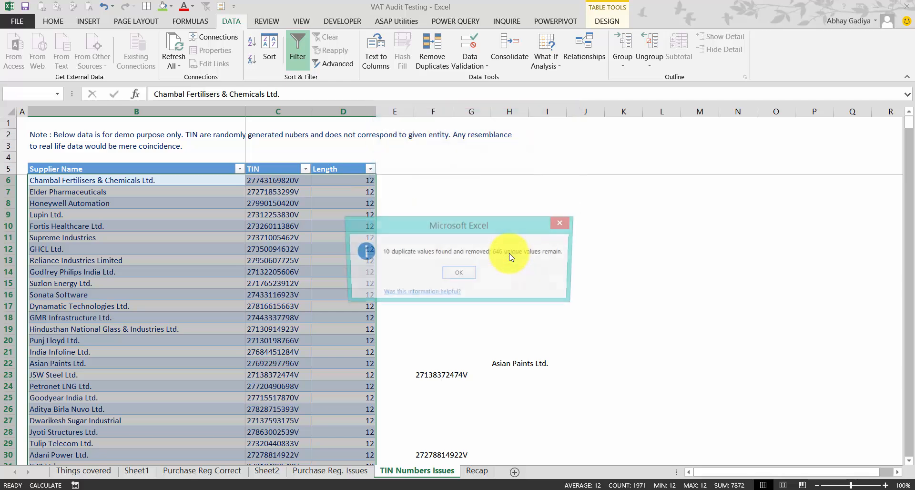
{"action": "left_click", "coordinate": [459, 275]}
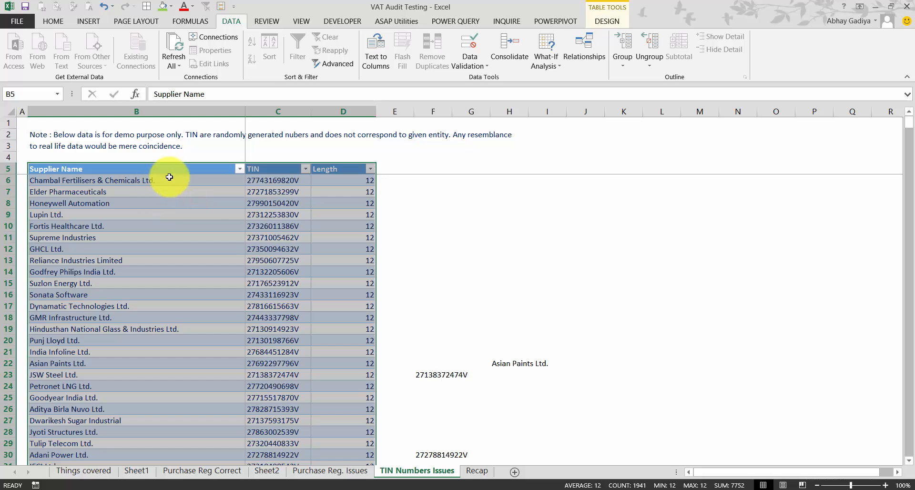
{"action": "left_click", "coordinate": [194, 236]}
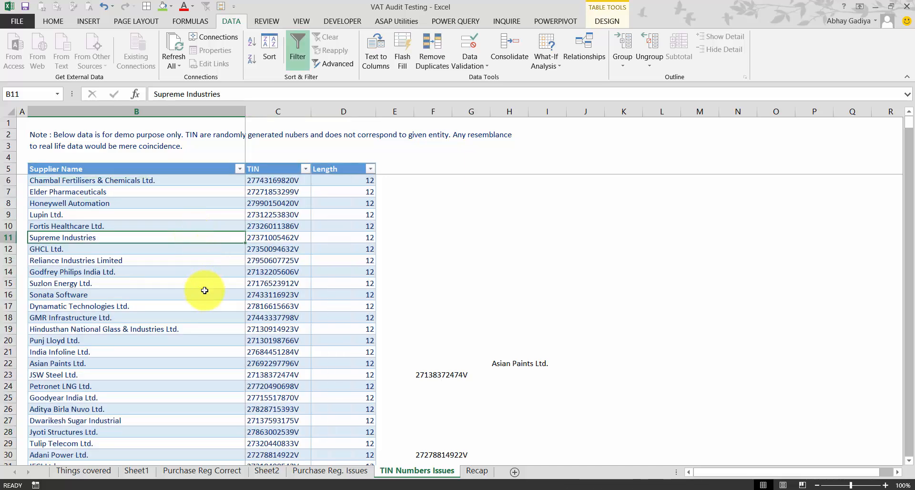
- Mark checklist items 8 to 11 on the Things covered sheet as done with a green fill
{"action": "scroll", "coordinate": [220, 286], "scroll_direction": "down", "scroll_amount": 14}
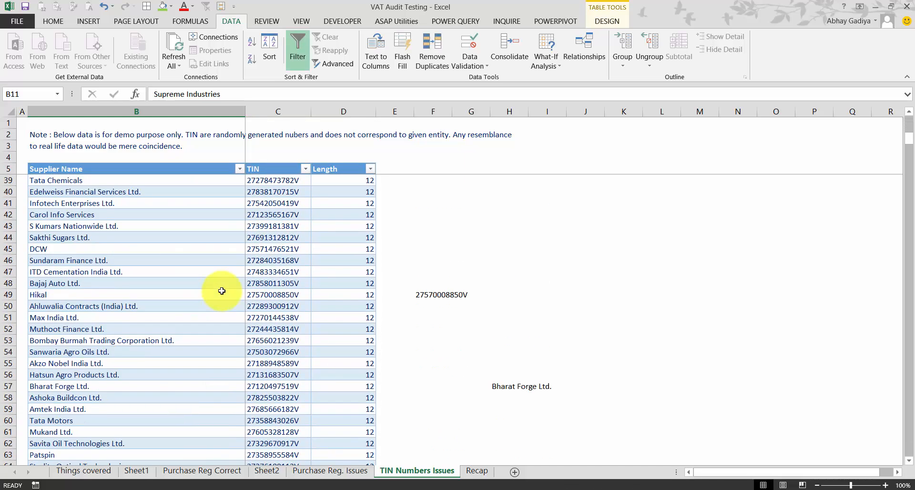
{"action": "scroll", "coordinate": [223, 289], "scroll_direction": "down", "scroll_amount": 17}
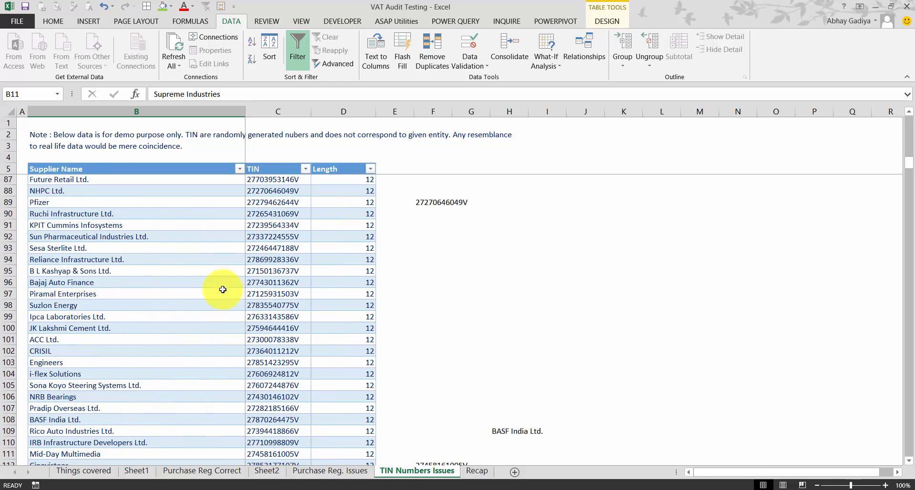
{"action": "left_click", "coordinate": [95, 471]}
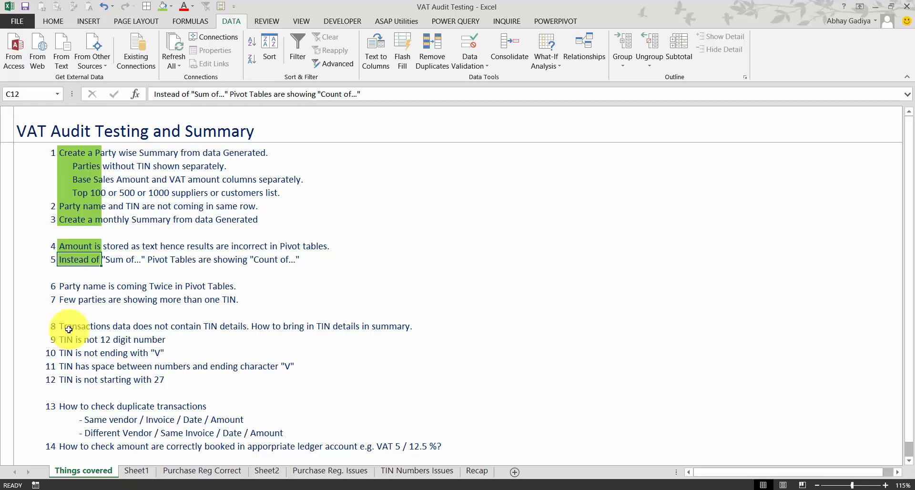
{"action": "left_click_drag", "start_coordinate": [69, 371], "coordinate": [70, 331]}
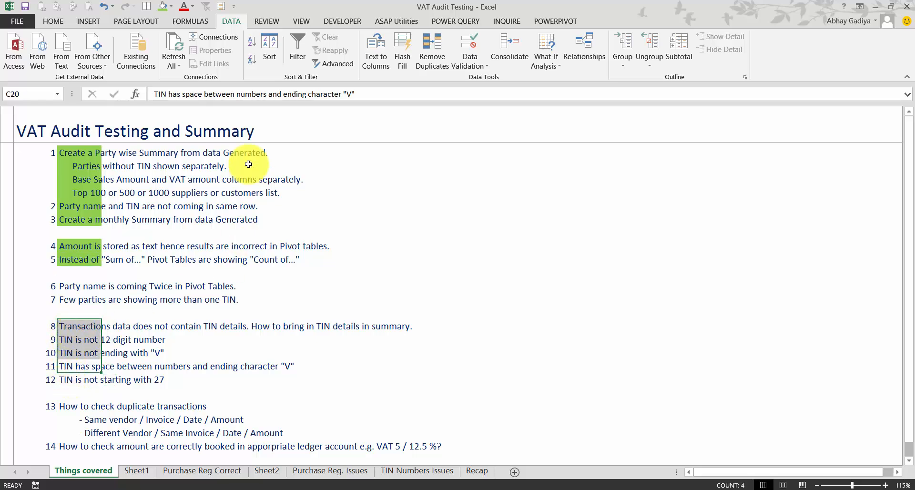
{"action": "left_click", "coordinate": [164, 5]}
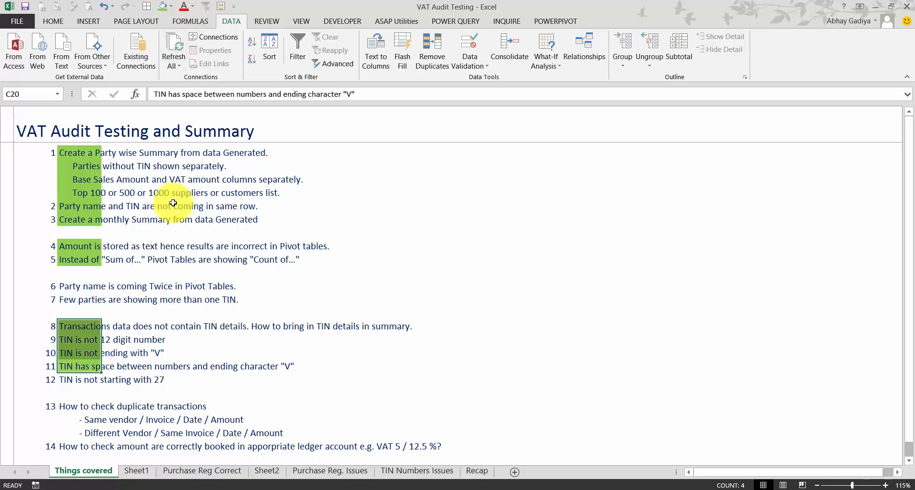
{"action": "left_click", "coordinate": [71, 298]}
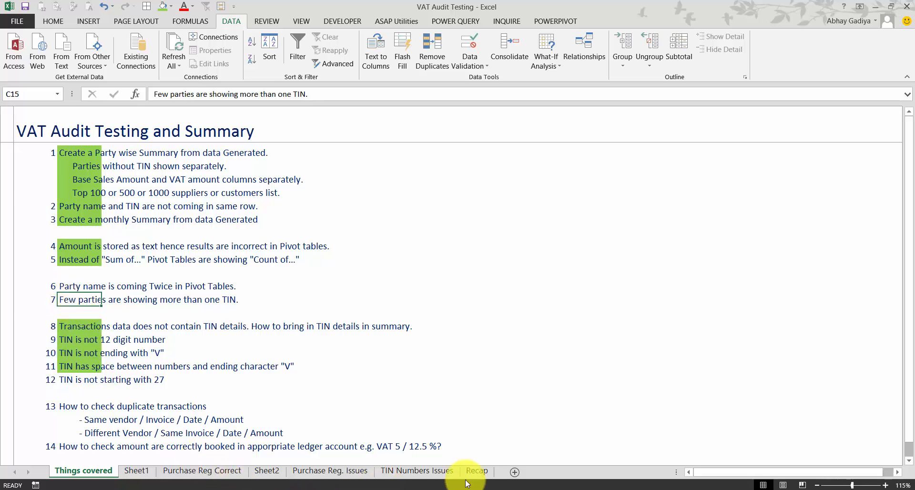
- Sort the supplier table on the TIN Numbers Issues sheet by Supplier Name from A to Z
{"action": "left_click", "coordinate": [416, 470]}
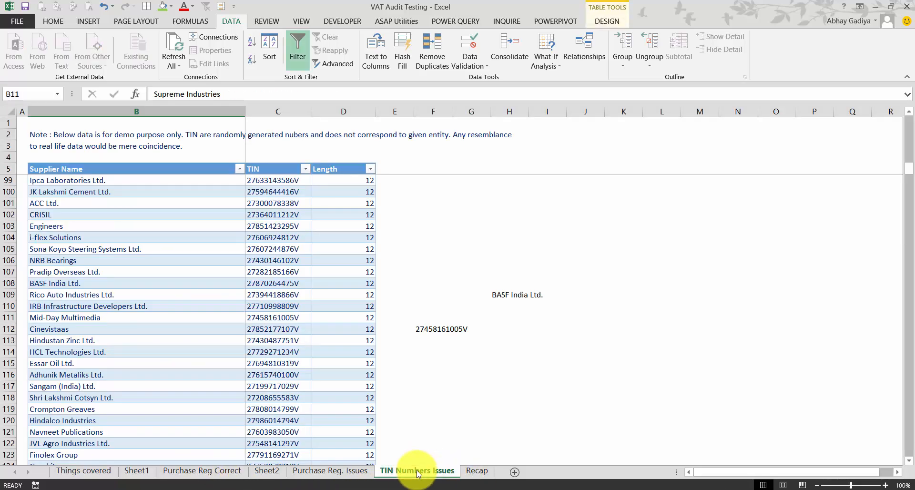
{"action": "left_click", "coordinate": [179, 199]}
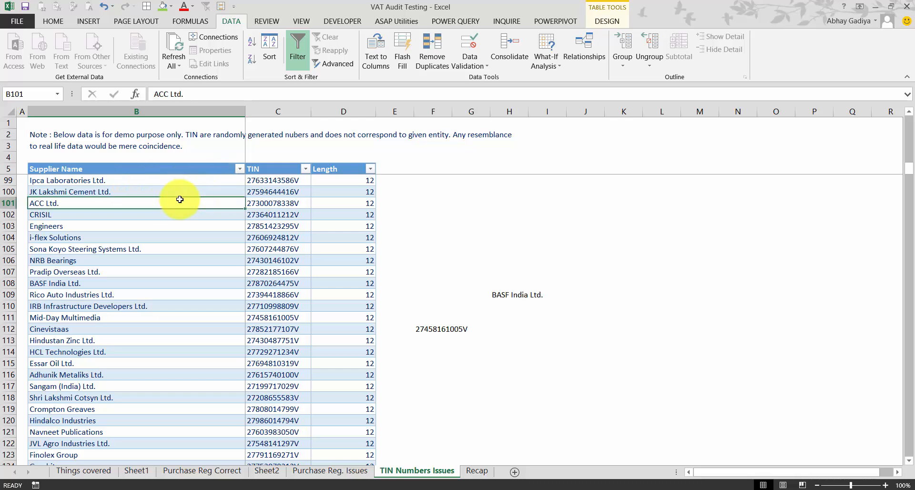
{"action": "key", "text": "ctrl+Up"}
{"action": "key", "text": "Down"}
{"action": "key", "text": "Up"}
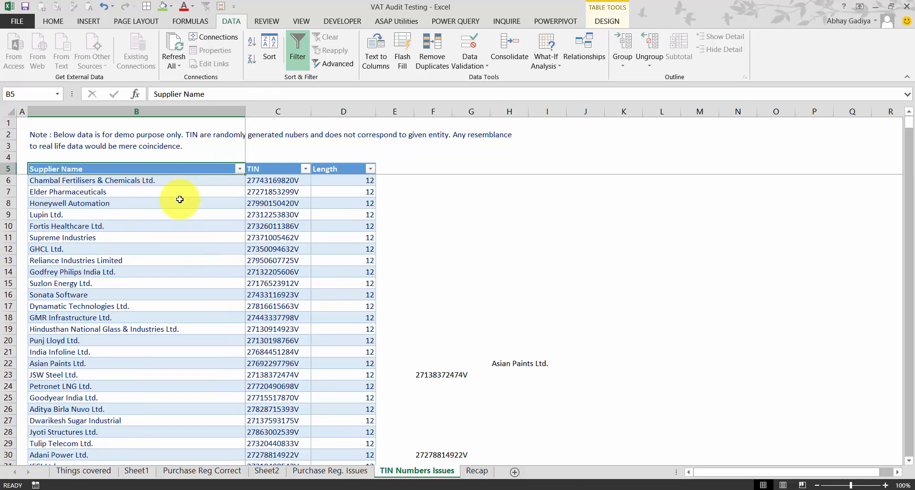
{"action": "key", "text": "shift+Right"}
{"action": "key", "text": "shift+Right"}
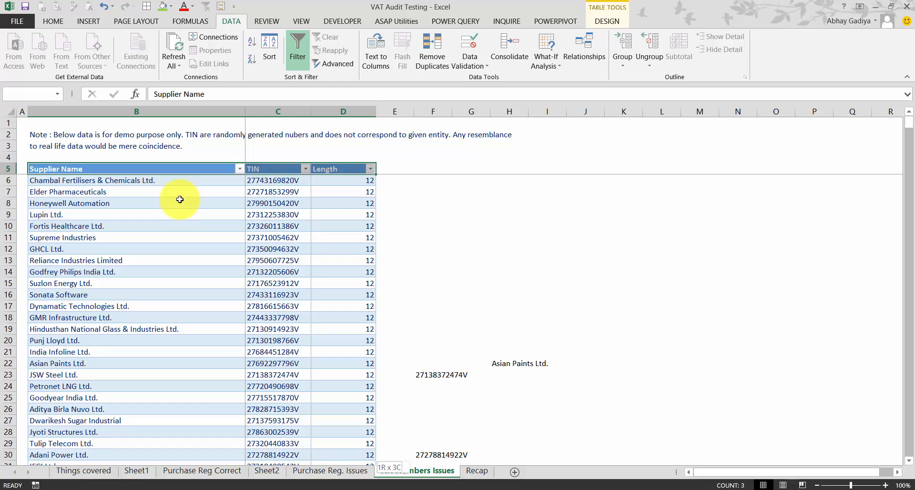
{"action": "key", "text": "ctrl+shift+Down"}
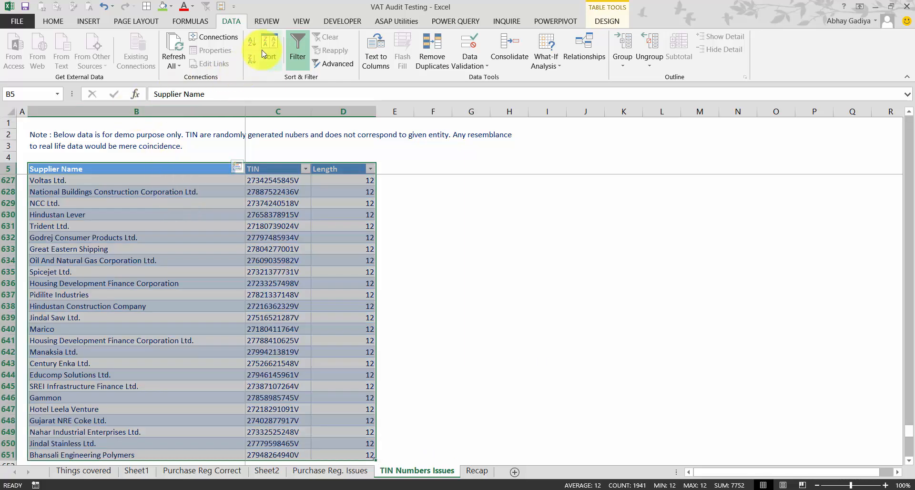
{"action": "left_click", "coordinate": [256, 46]}
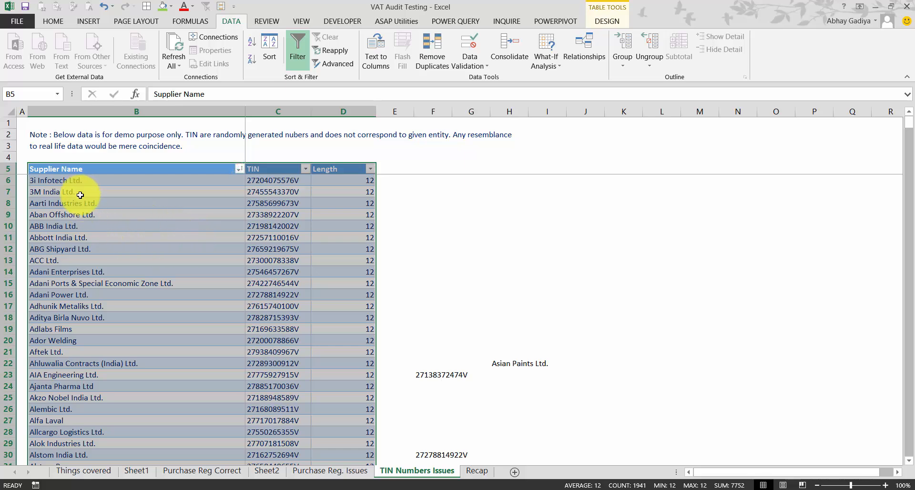
- Look through the sorted supplier names for near-identical entries, comparing Colgate-Palmolive in rows 122–123 and Cipla in rows 118–119
{"action": "left_click", "coordinate": [81, 214]}
{"action": "scroll", "coordinate": [96, 299], "scroll_direction": "down", "scroll_amount": 3}
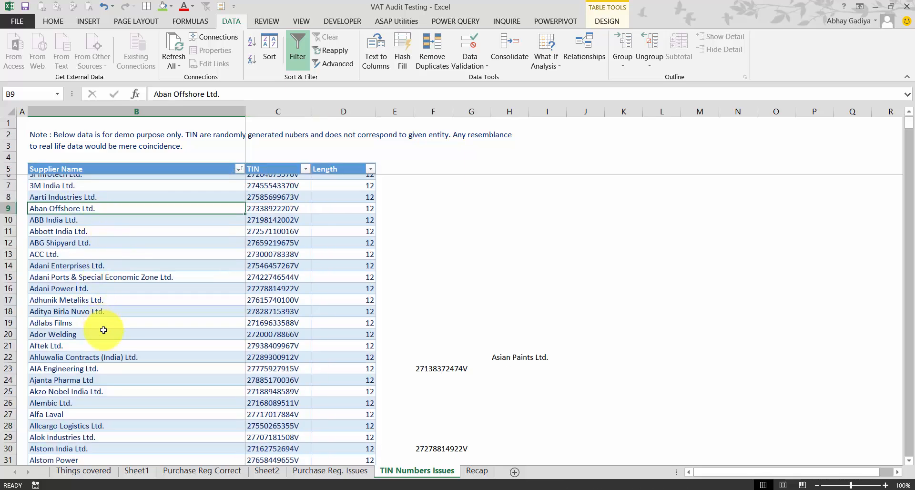
{"action": "scroll", "coordinate": [104, 327], "scroll_direction": "down", "scroll_amount": 12}
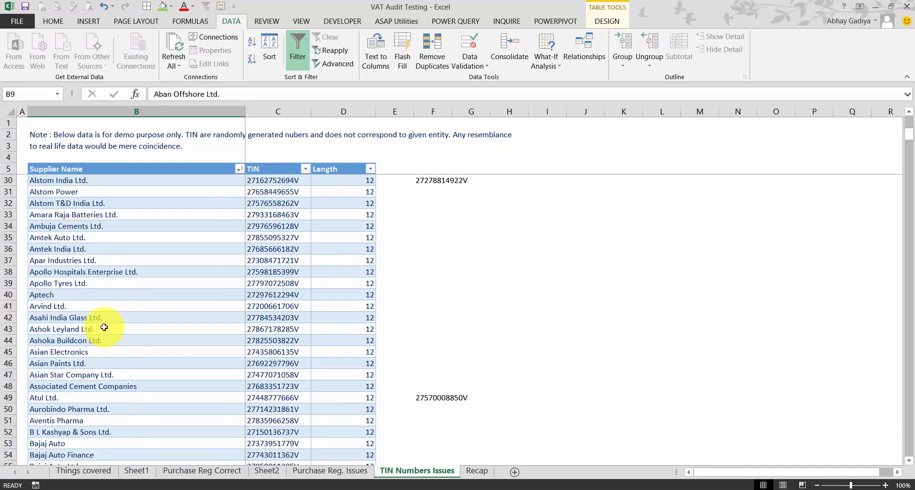
{"action": "scroll", "coordinate": [104, 327], "scroll_direction": "down", "scroll_amount": 11}
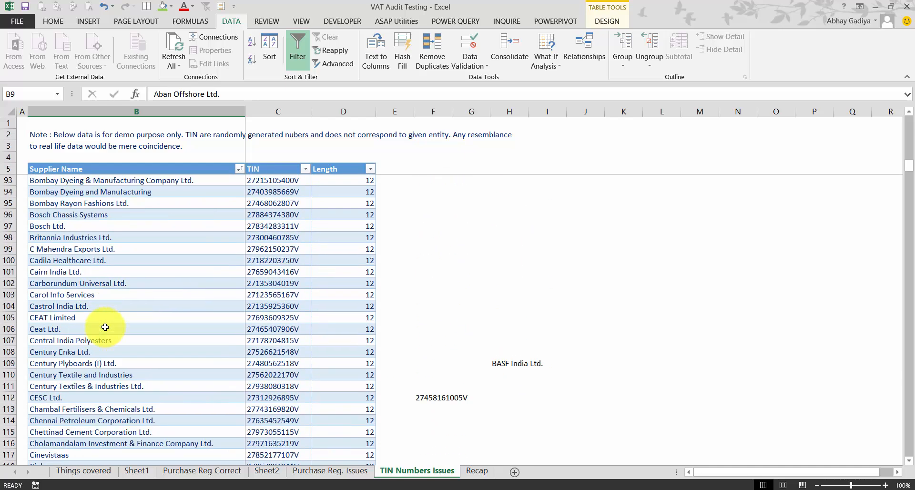
{"action": "scroll", "coordinate": [105, 327], "scroll_direction": "down", "scroll_amount": 2}
{"action": "scroll", "coordinate": [105, 327], "scroll_direction": "down", "scroll_amount": 4}
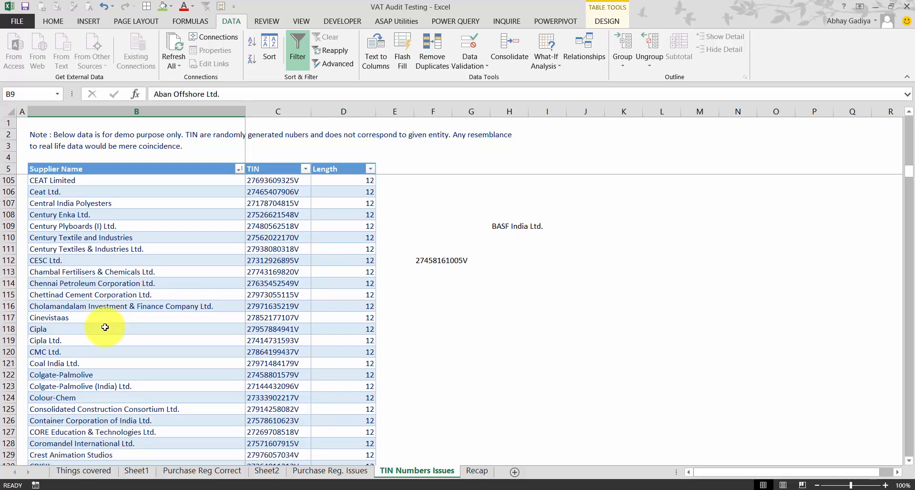
{"action": "left_click", "coordinate": [73, 317]}
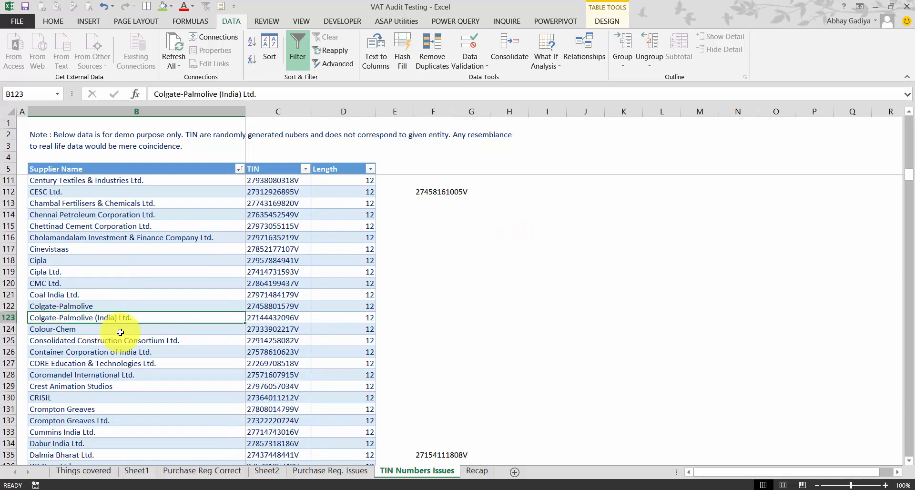
{"action": "left_click_drag", "start_coordinate": [4, 307], "coordinate": [5, 319]}
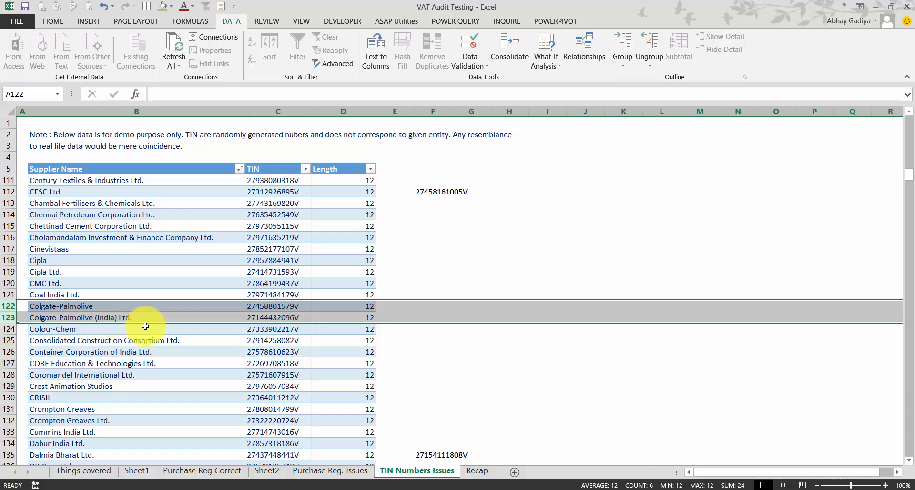
{"action": "left_click", "coordinate": [290, 306]}
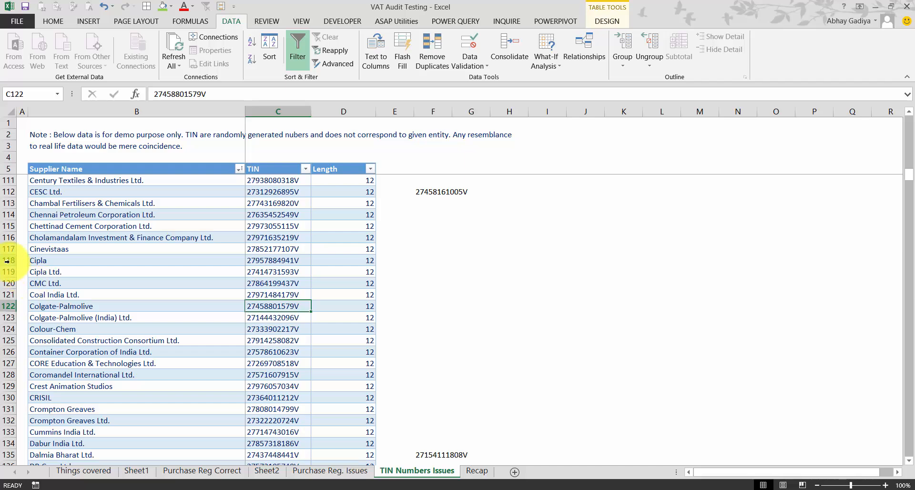
{"action": "left_click_drag", "start_coordinate": [8, 262], "coordinate": [9, 271]}
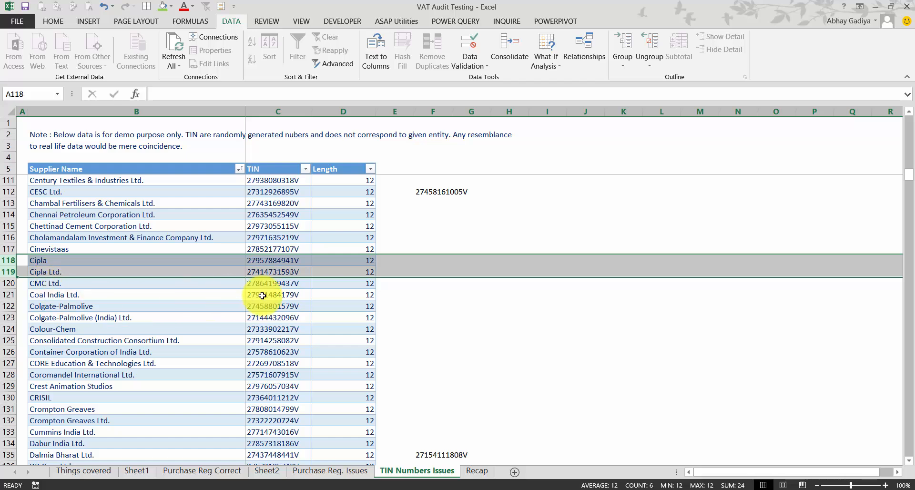
{"action": "left_click", "coordinate": [83, 272]}
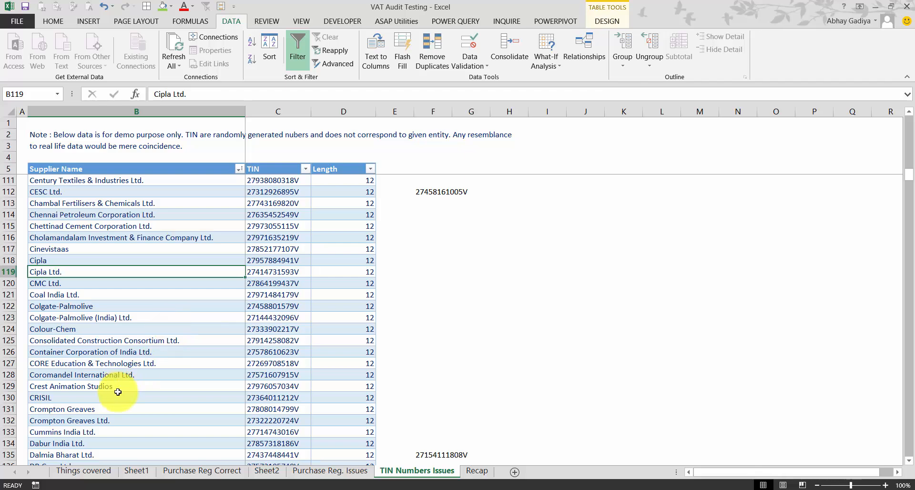
- Mark checklist items 6 and 7 on the Things covered sheet as done with a green fill
{"action": "left_click", "coordinate": [97, 471]}
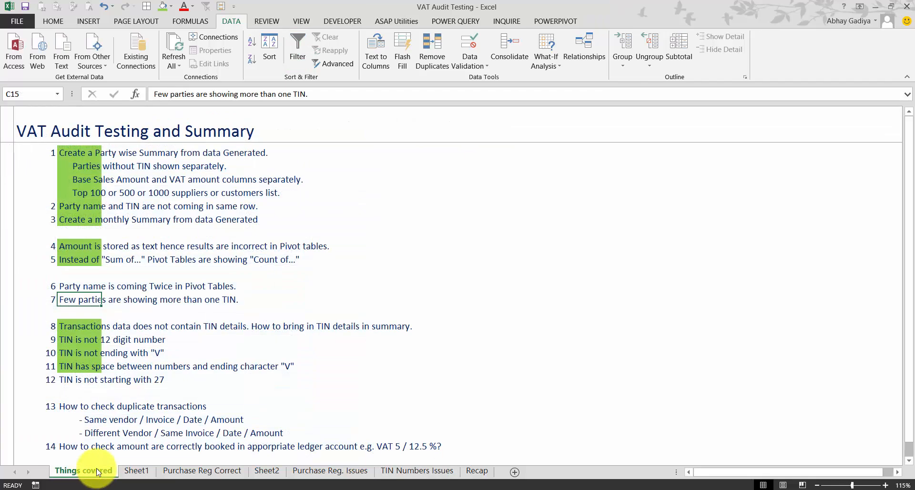
{"action": "left_click_drag", "start_coordinate": [76, 288], "coordinate": [79, 300]}
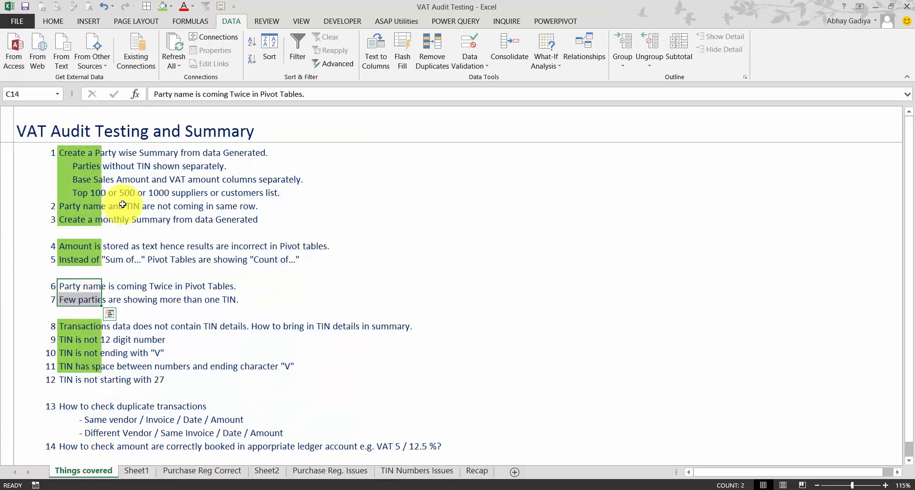
{"action": "left_click", "coordinate": [161, 7]}
{"action": "scroll", "coordinate": [143, 253], "scroll_direction": "down", "scroll_amount": 3}
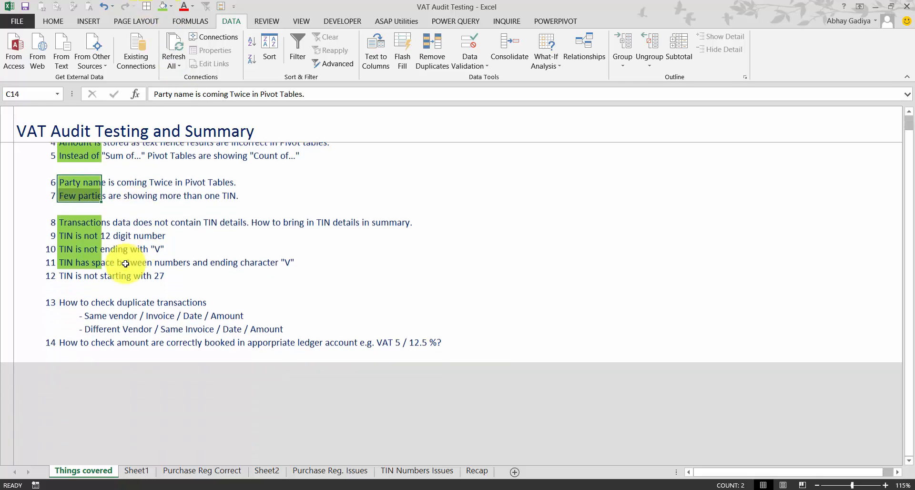
{"action": "left_click", "coordinate": [73, 269]}
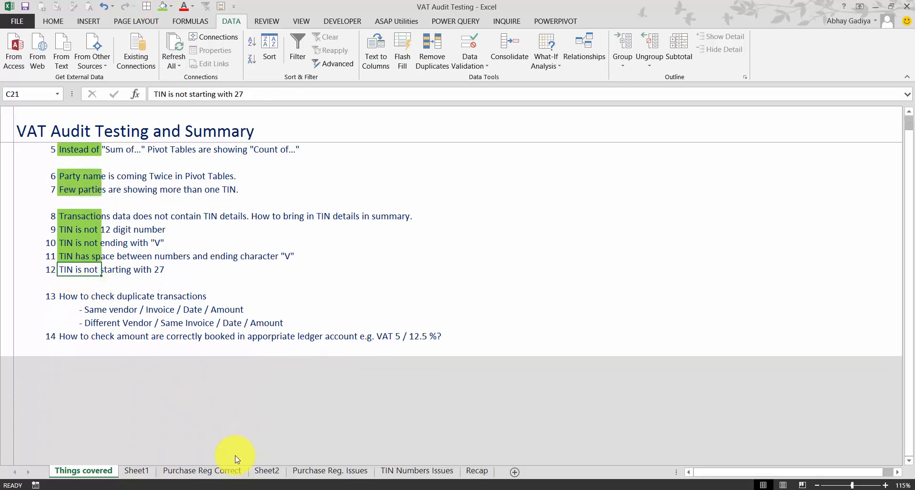
- Check the TIN column on the TIN Numbers Issues sheet with a custom "does not begin with" 27 filter, and clear the filter
{"action": "left_click", "coordinate": [273, 474]}
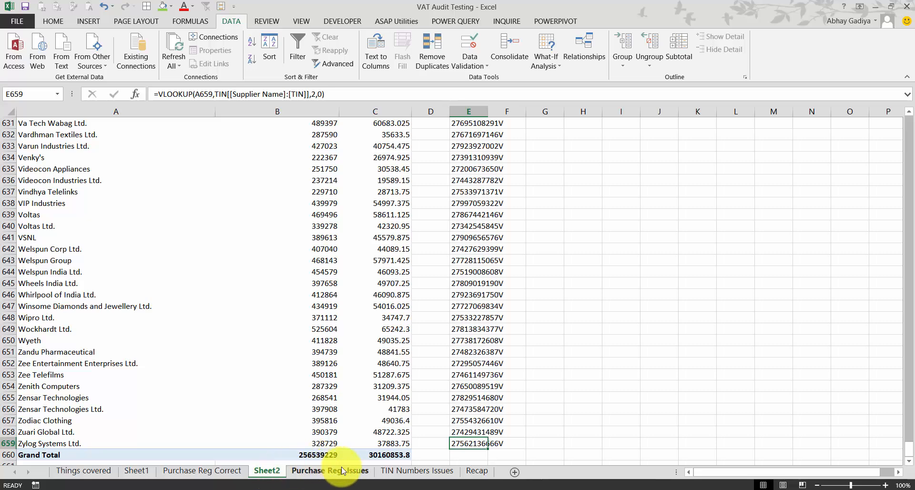
{"action": "left_click", "coordinate": [410, 472]}
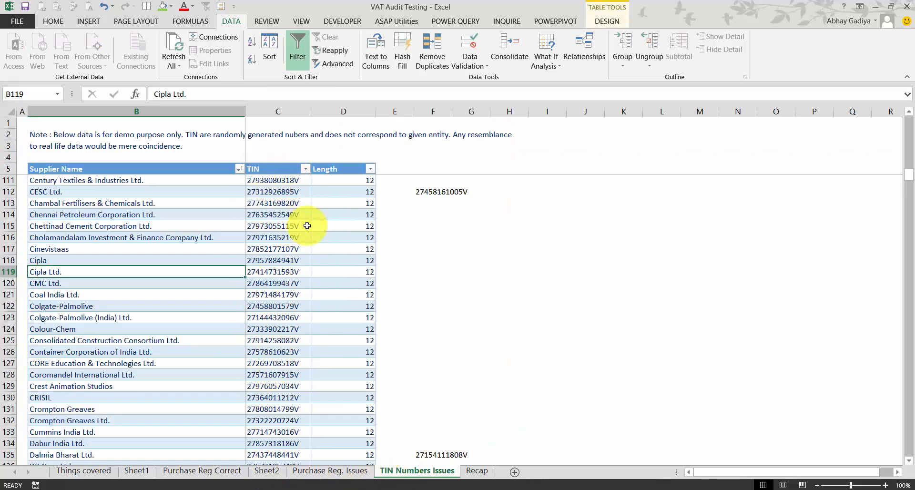
{"action": "left_click", "coordinate": [305, 169]}
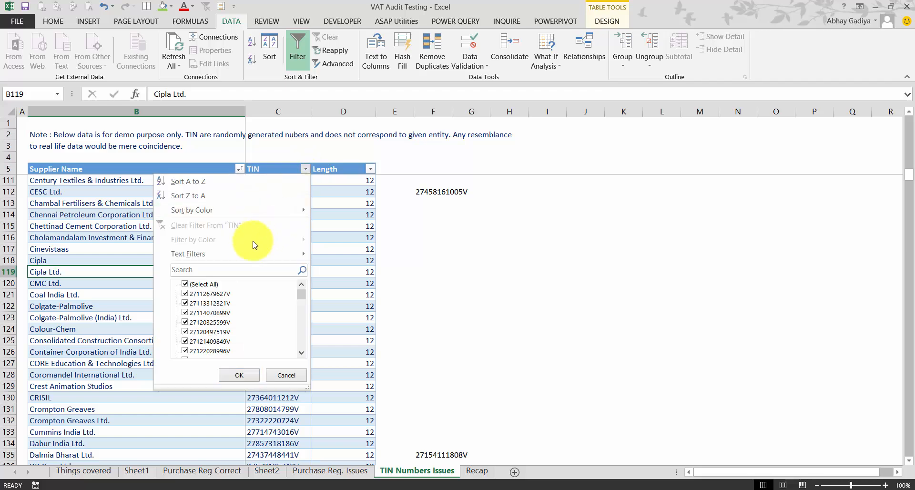
{"action": "mouse_move", "coordinate": [248, 256]}
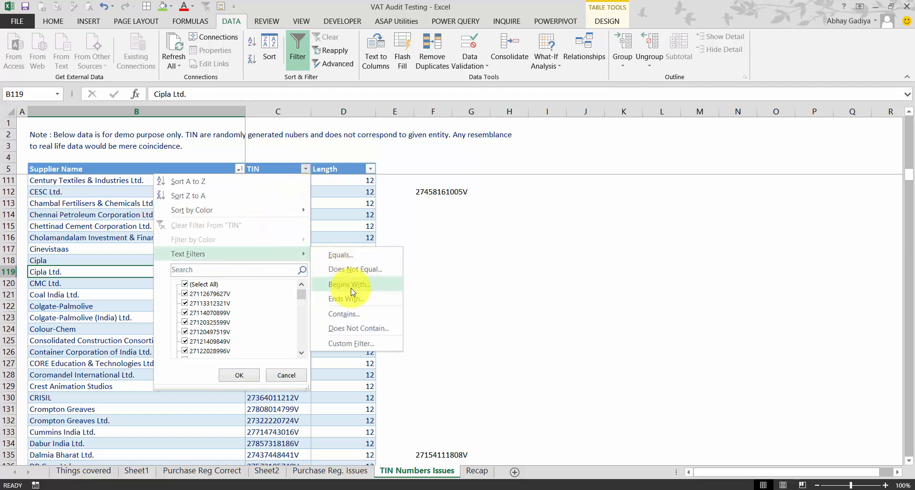
{"action": "left_click", "coordinate": [352, 344]}
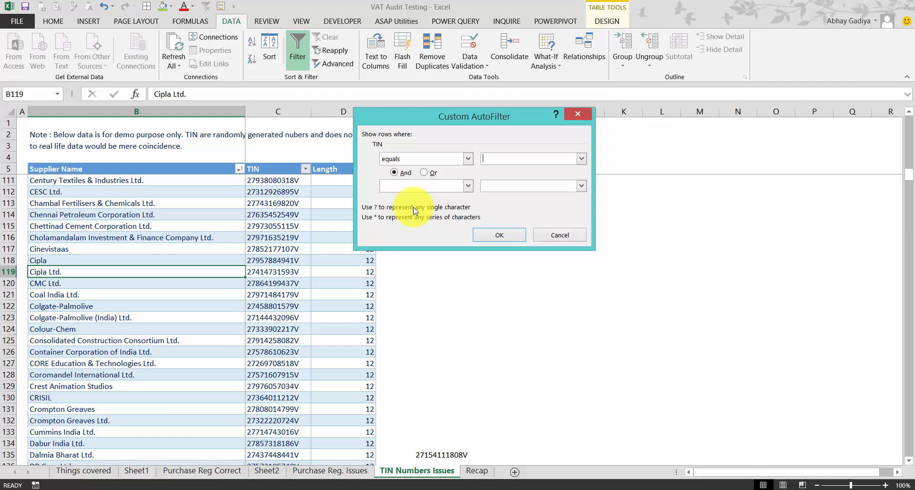
{"action": "left_click", "coordinate": [455, 160]}
{"action": "scroll", "coordinate": [428, 200], "scroll_direction": "down", "scroll_amount": 1}
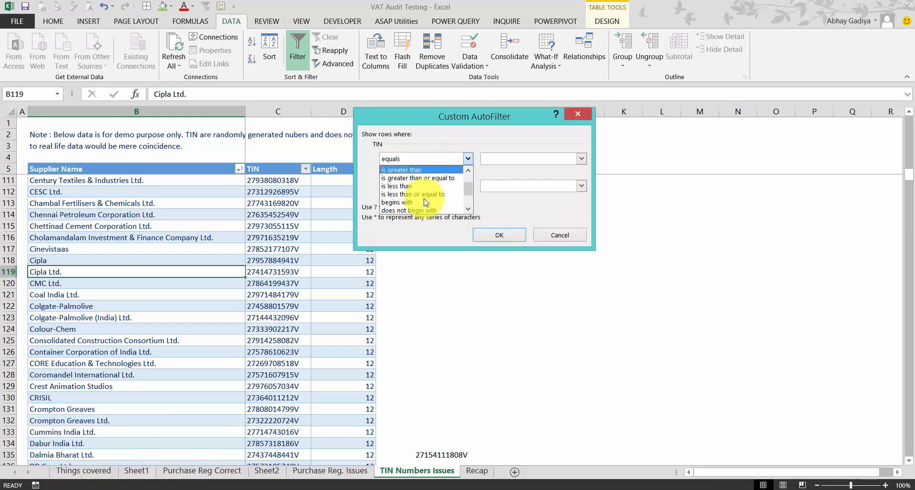
{"action": "left_click", "coordinate": [412, 211]}
{"action": "left_click", "coordinate": [508, 160]}
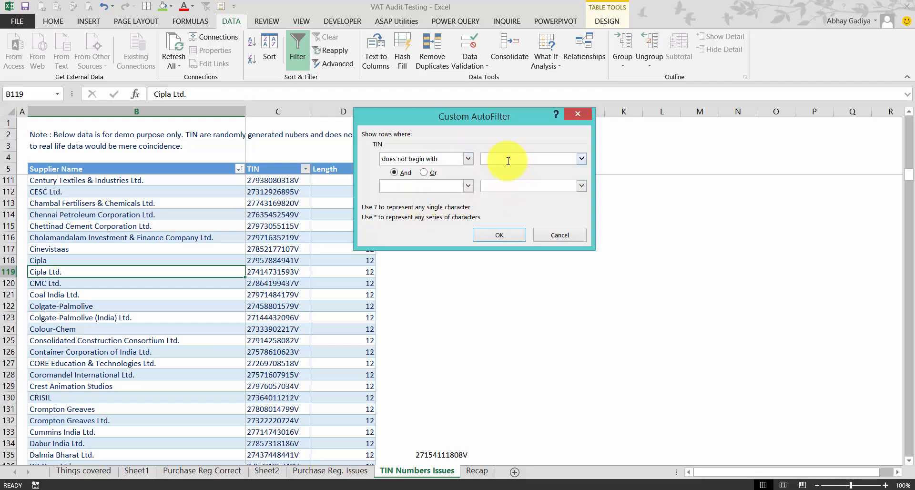
{"action": "left_click", "coordinate": [499, 235]}
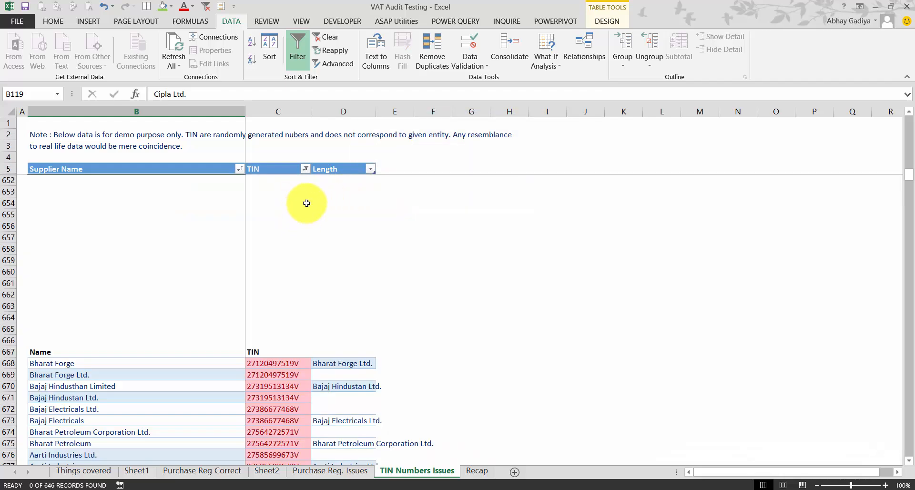
{"action": "left_click", "coordinate": [306, 169]}
{"action": "left_click", "coordinate": [180, 224]}
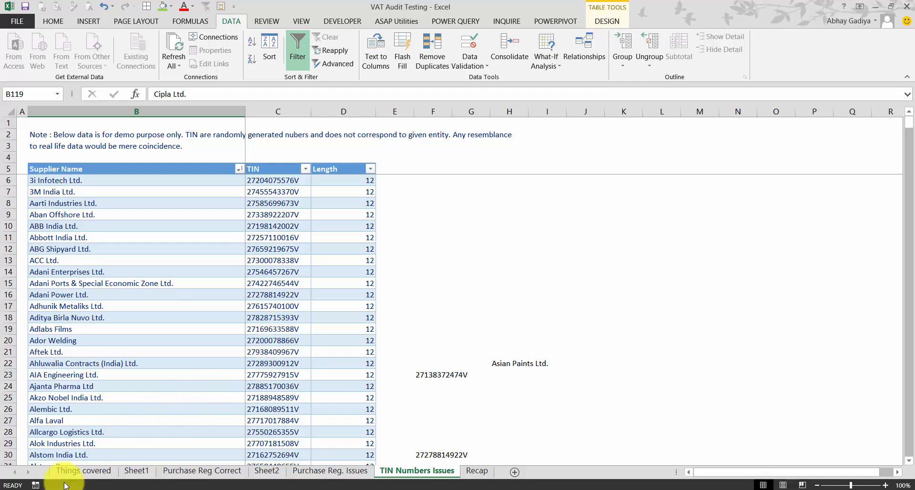
- Mark checklist item 12 on the Things covered sheet as done with a green fill
{"action": "left_click", "coordinate": [83, 473]}
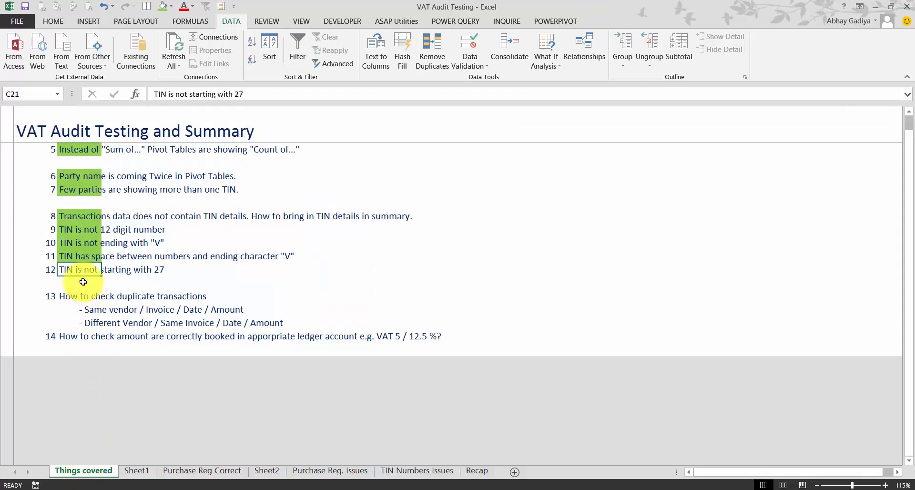
{"action": "left_click", "coordinate": [163, 6]}
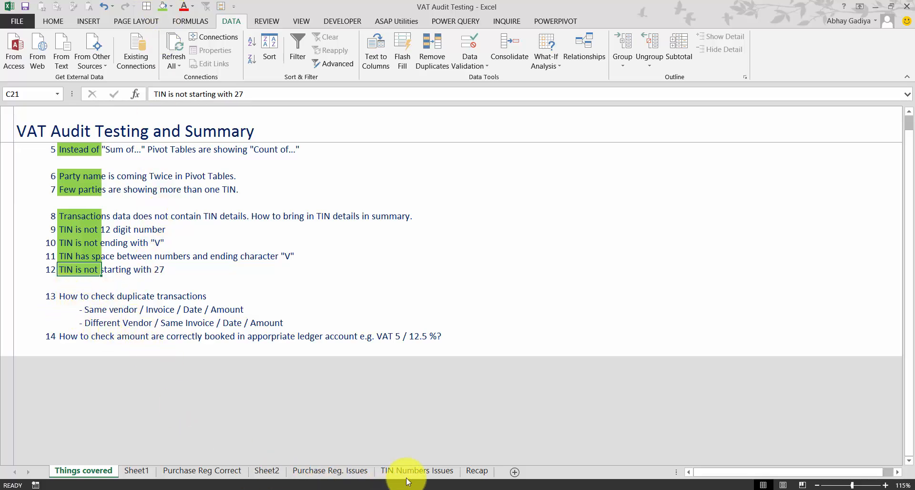
- Highlight the Supplier Name, Invoice #, Invoice Date and Gross Total columns on the Purchase Reg. Issues sheet as the fields for duplicate checking
{"action": "left_click", "coordinate": [333, 478]}
{"action": "left_click", "coordinate": [162, 228]}
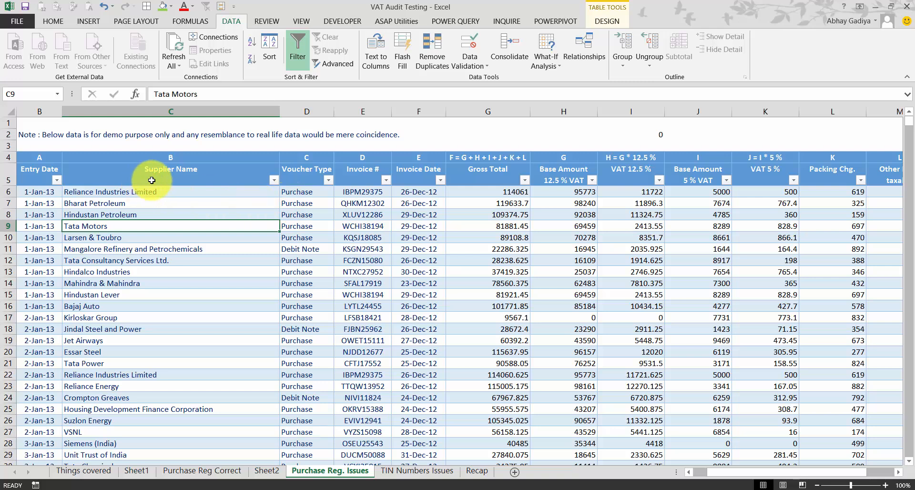
{"action": "left_click", "coordinate": [193, 166]}
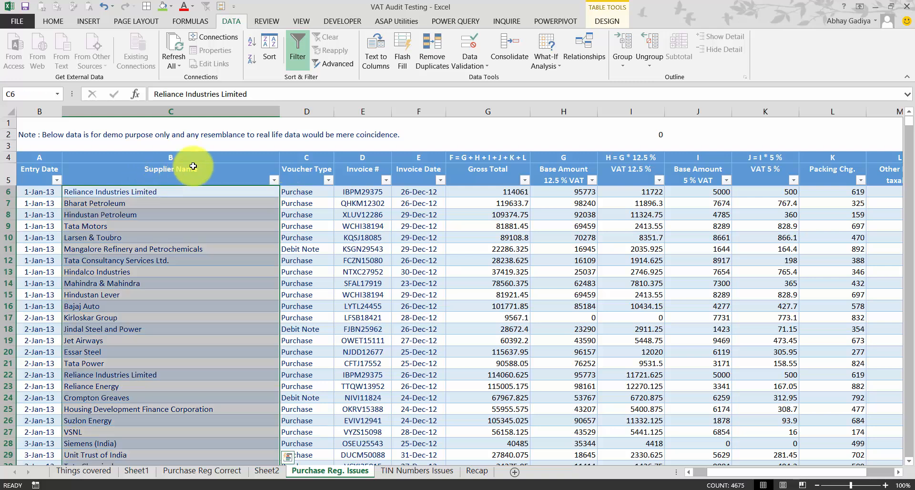
{"action": "left_click", "coordinate": [368, 159], "text": "ctrl"}
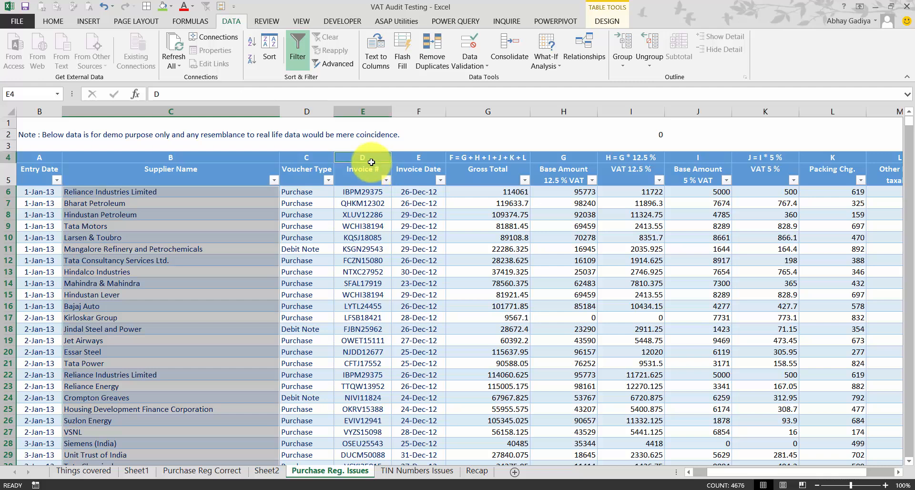
{"action": "left_click", "coordinate": [372, 166], "text": "ctrl"}
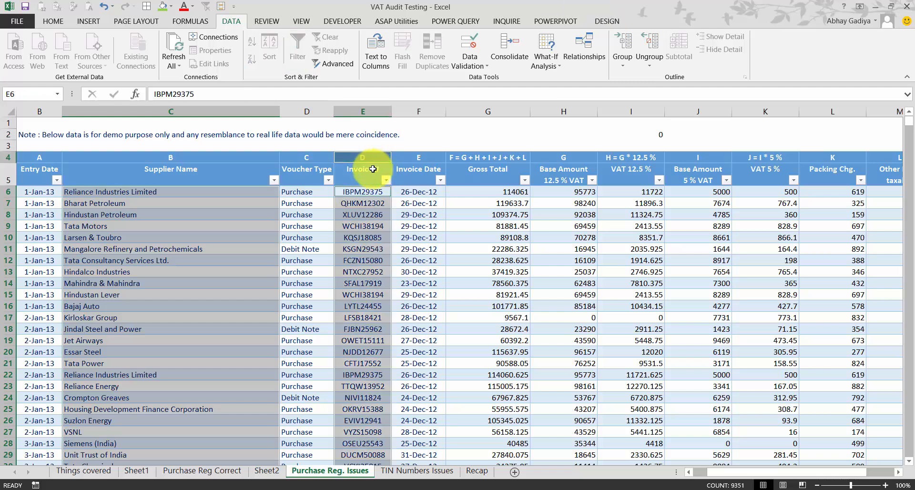
{"action": "left_click", "coordinate": [417, 165], "text": "ctrl"}
{"action": "left_click", "coordinate": [477, 166], "text": "ctrl"}
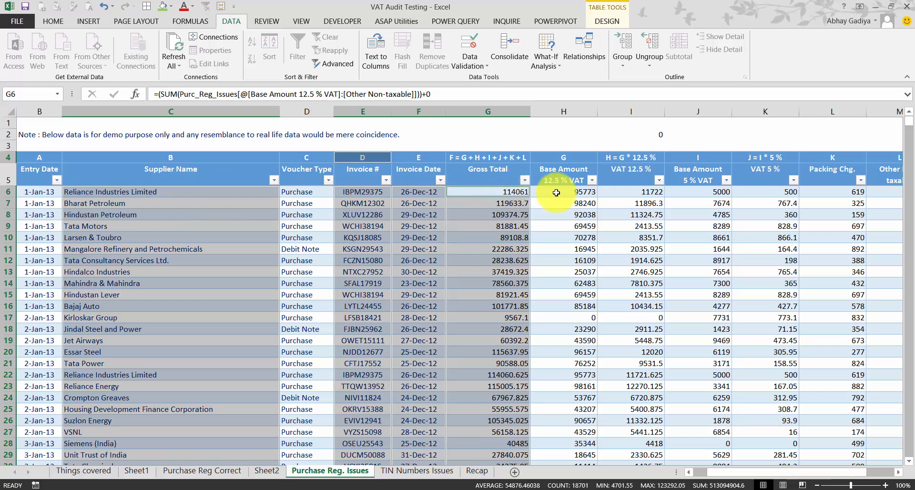
- Add a new table column headed Duplicates in cell N5, beside Other Non-taxable
{"action": "left_click", "coordinate": [577, 191]}
{"action": "key", "text": "Right"}
{"action": "key", "text": "Right"}
{"action": "key", "text": "Right"}
{"action": "key", "text": "Right"}
{"action": "key", "text": "Right"}
{"action": "key", "text": "Right"}
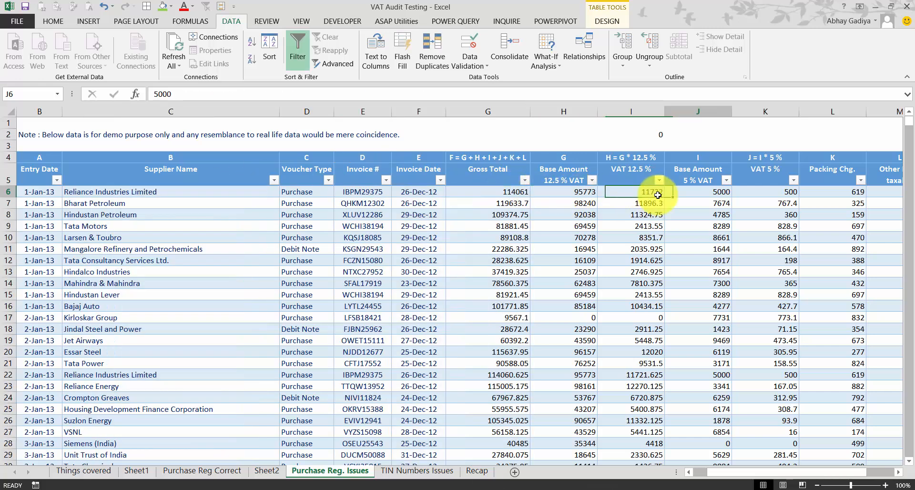
{"action": "key", "text": "Up"}
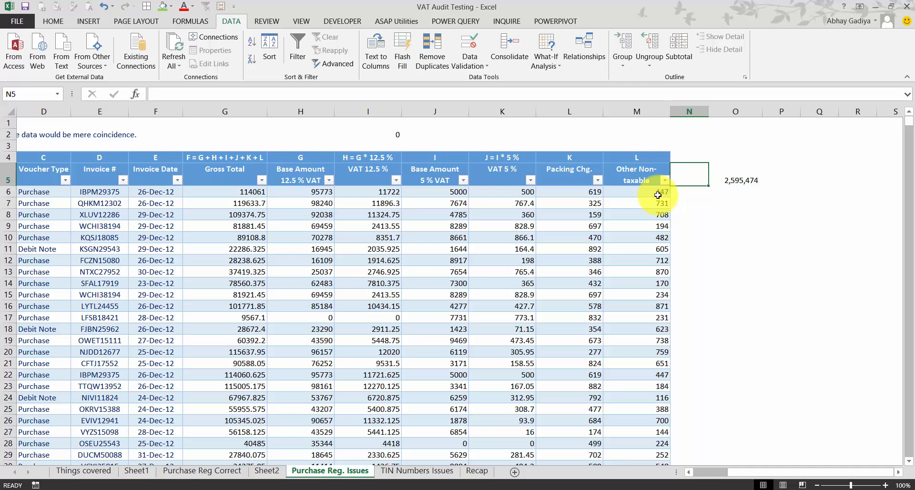
{"action": "type", "text": "Duplicates"}
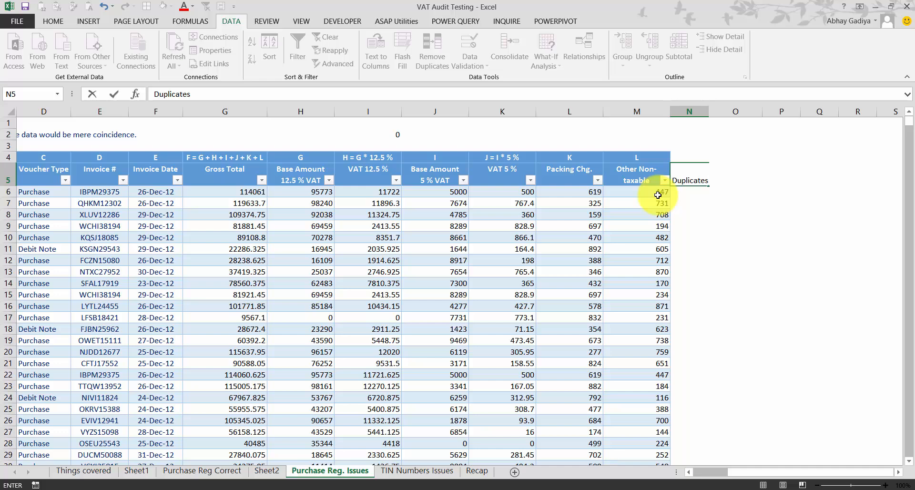
{"action": "key", "text": "Return"}
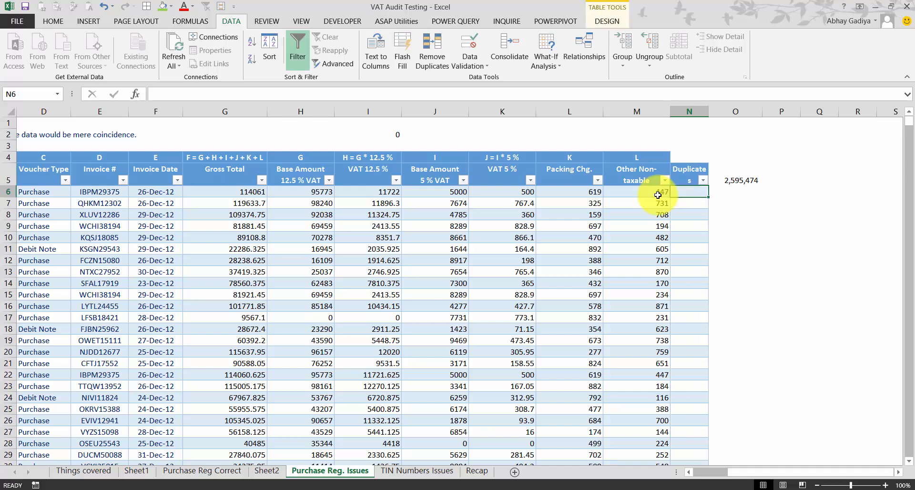
- Fill the Duplicates column from N6 with a formula joining Supplier Name, Invoice #, Invoice Date and Gross Total, separated by "|"
{"action": "type", "text": "="}
{"action": "key", "text": "Left"}
{"action": "key", "text": "Left"}
{"action": "key", "text": "Left"}
{"action": "key", "text": "Left"}
{"action": "key", "text": "Left"}
{"action": "key", "text": "Left"}
{"action": "key", "text": "Left"}
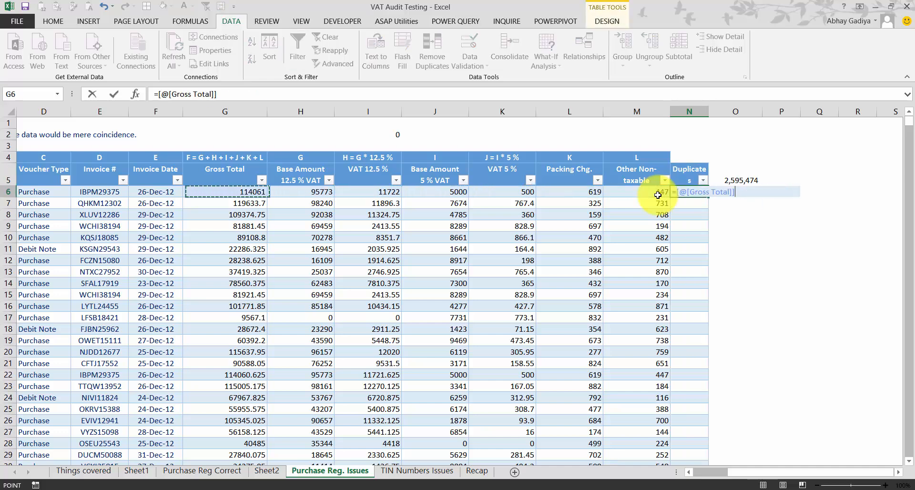
{"action": "key", "text": "Left"}
{"action": "key", "text": "Left"}
{"action": "key", "text": "Left"}
{"action": "key", "text": "Left"}
{"action": "key", "text": "Left"}
{"action": "key", "text": "Right"}
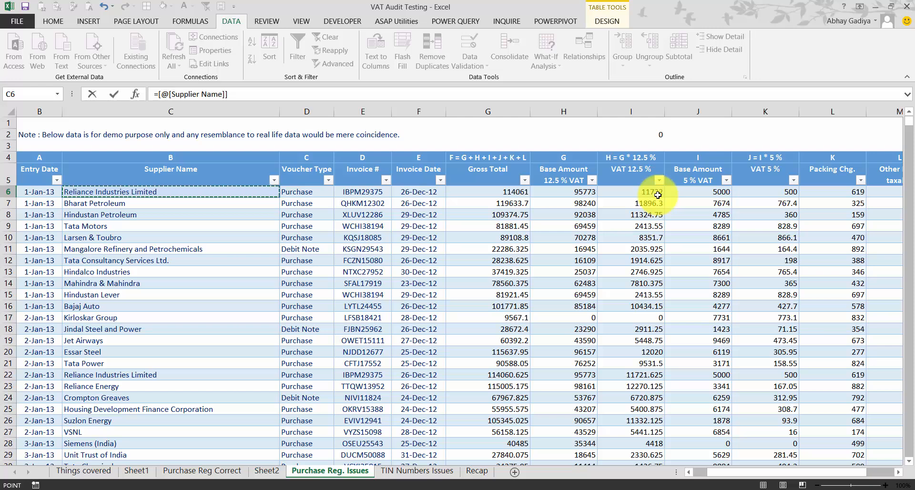
{"action": "type", "text": "&\"|\"&"}
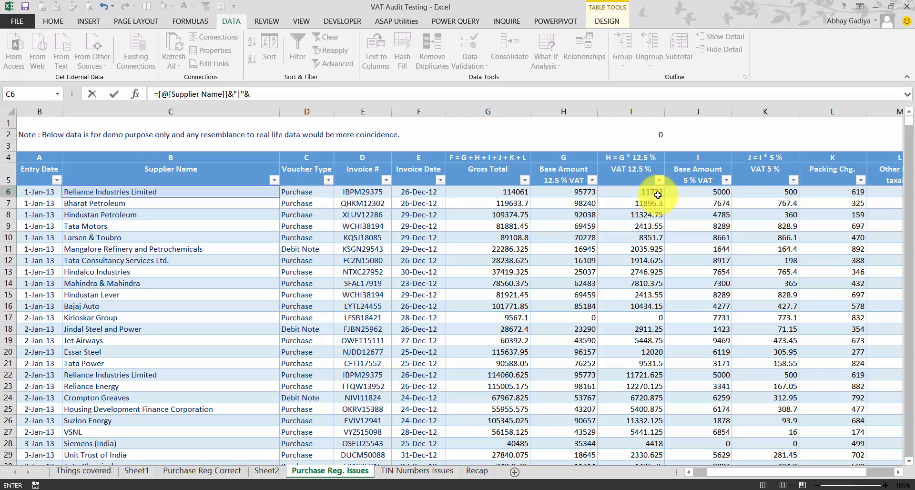
{"action": "left_click", "coordinate": [366, 190]}
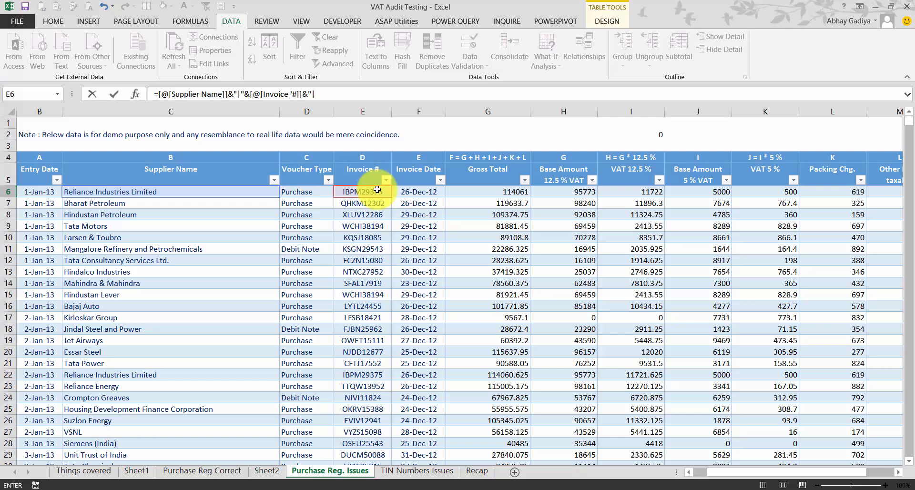
{"action": "type", "text": "&\"|\"&"}
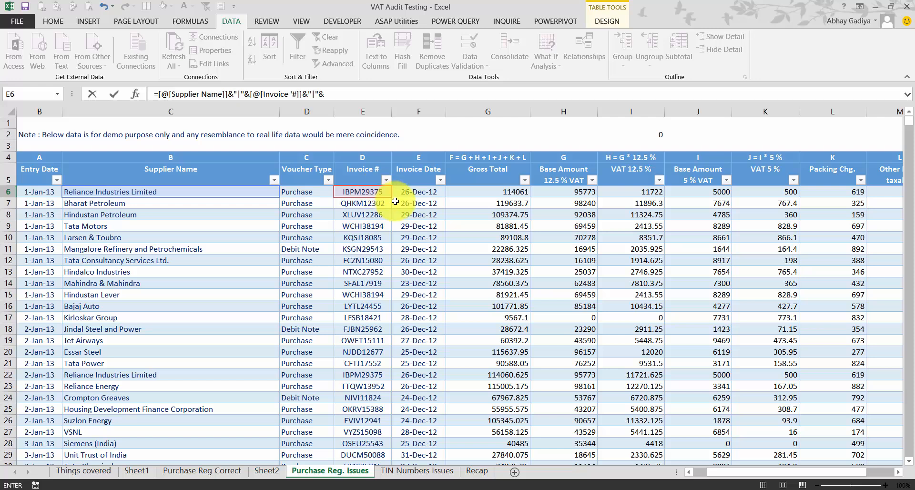
{"action": "left_click", "coordinate": [418, 194]}
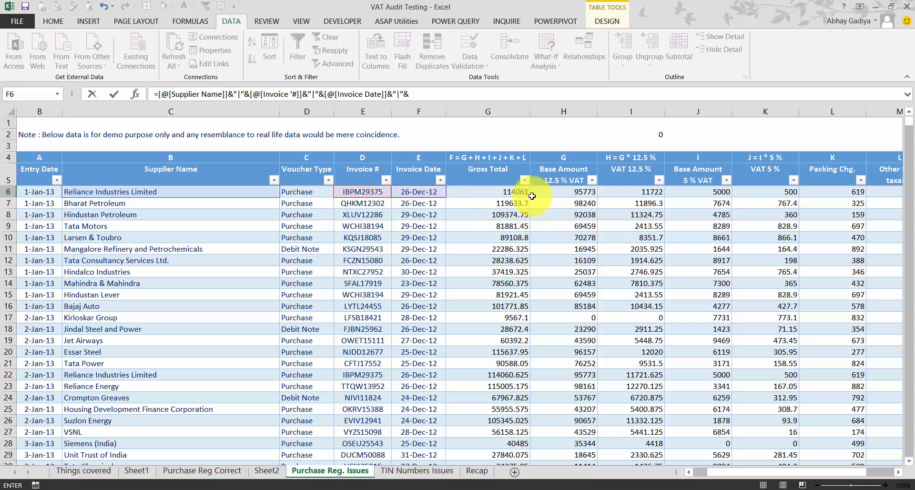
{"action": "left_click", "coordinate": [494, 192]}
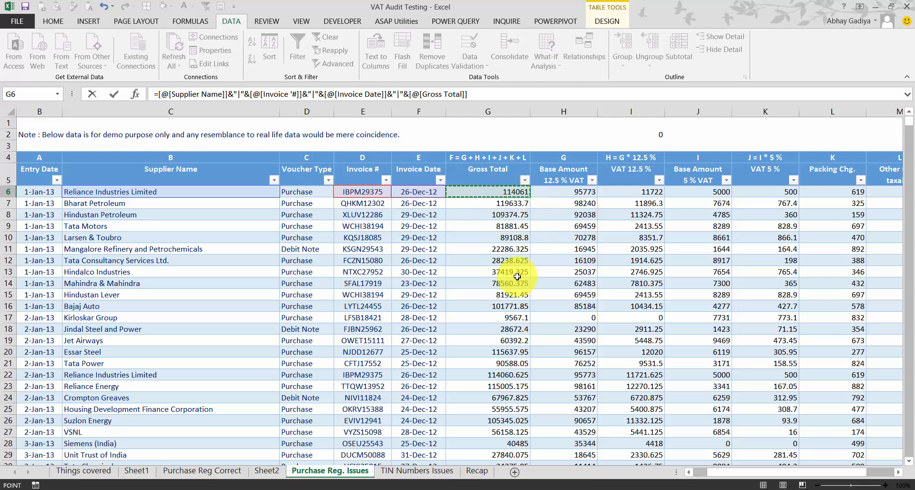
{"action": "key", "text": "Return"}
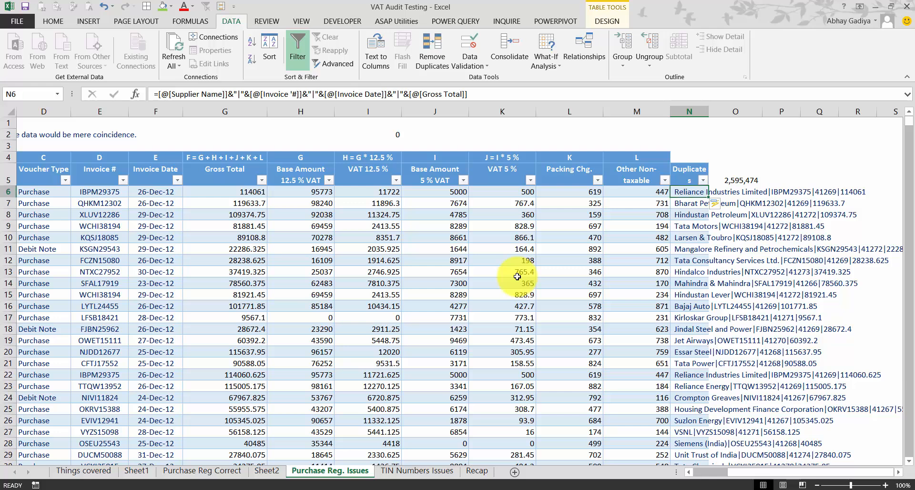
- Fit the width of the Duplicates column to its contents
{"action": "double_click", "coordinate": [708, 112]}
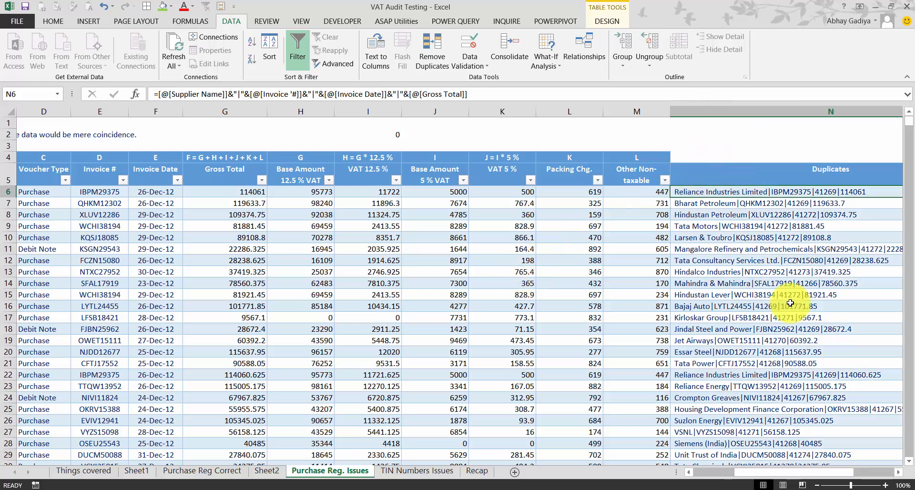
{"action": "key", "text": "Right"}
{"action": "key", "text": "Left"}
{"action": "key", "text": "Up"}
{"action": "key", "text": "Down"}
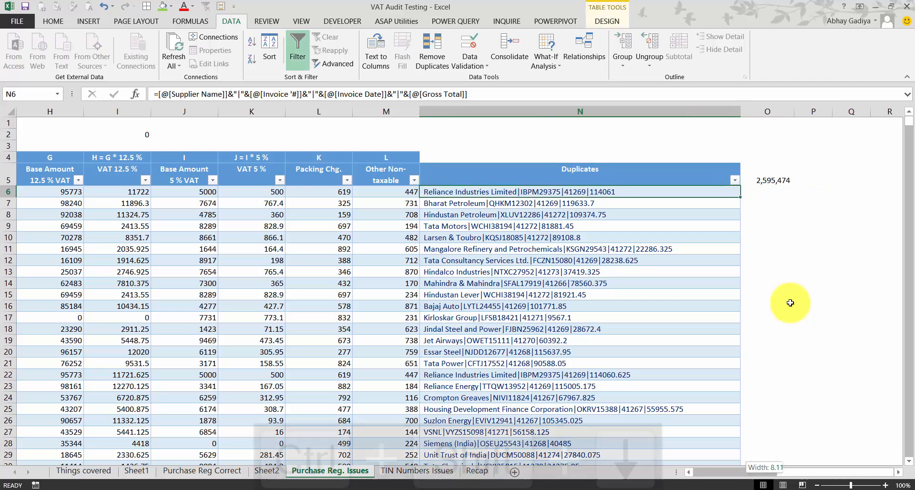
- Apply duplicate-values conditional formatting with light red fill and dark red text to all Duplicates entries from N6 down
{"action": "key", "text": "ctrl+shift+Down"}
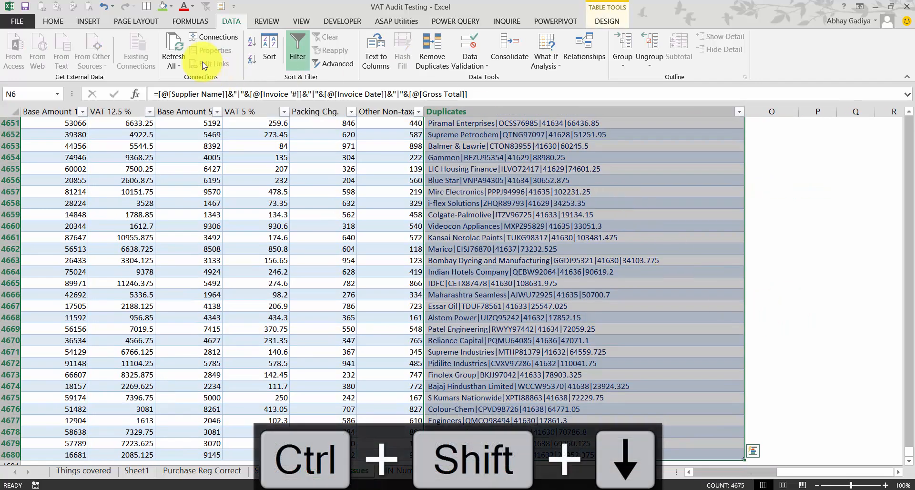
{"action": "left_click", "coordinate": [58, 22]}
{"action": "left_click", "coordinate": [451, 57]}
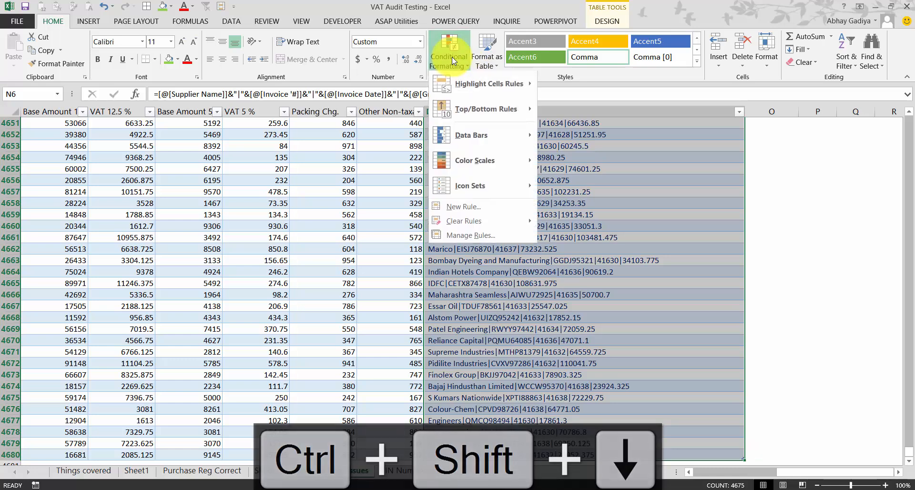
{"action": "mouse_move", "coordinate": [470, 86]}
{"action": "left_click", "coordinate": [558, 231]}
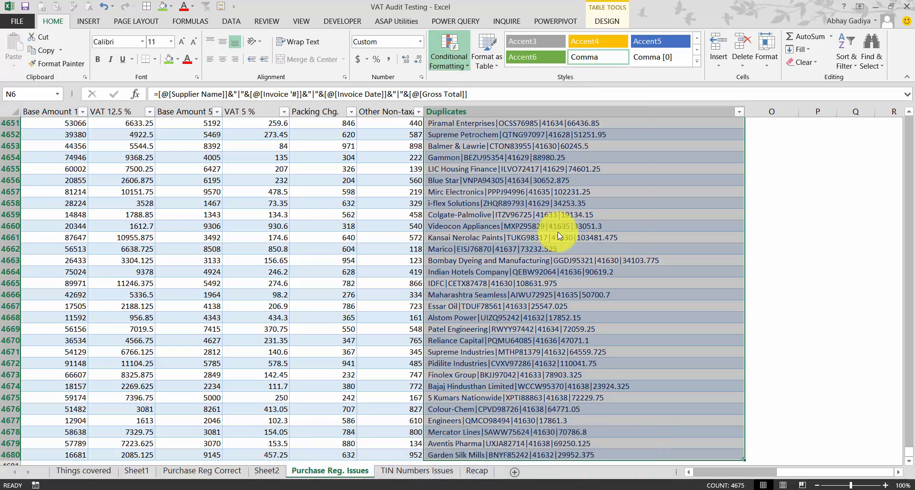
{"action": "left_click", "coordinate": [544, 206]}
- Filter the Duplicates column by the light red colour to show only the highlighted rows
{"action": "scroll", "coordinate": [580, 244], "scroll_direction": "up", "scroll_amount": 4}
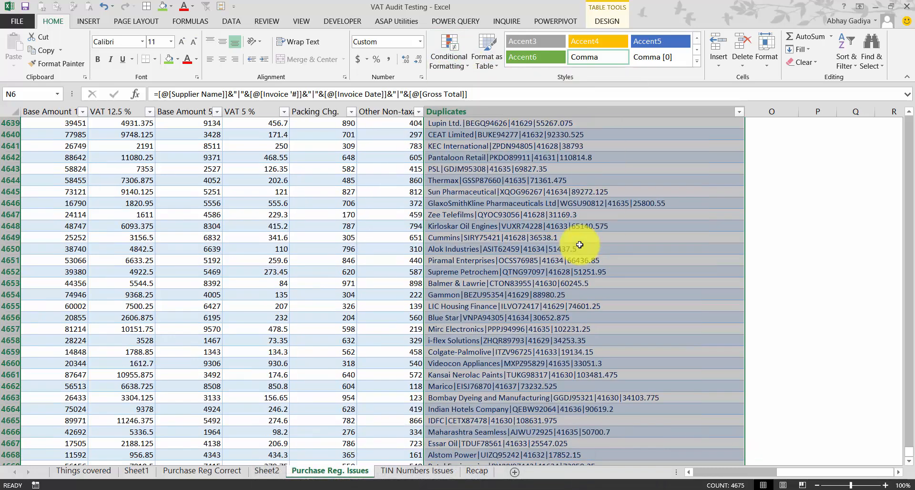
{"action": "scroll", "coordinate": [580, 244], "scroll_direction": "up", "scroll_amount": 6}
{"action": "scroll", "coordinate": [580, 233], "scroll_direction": "up", "scroll_amount": 5}
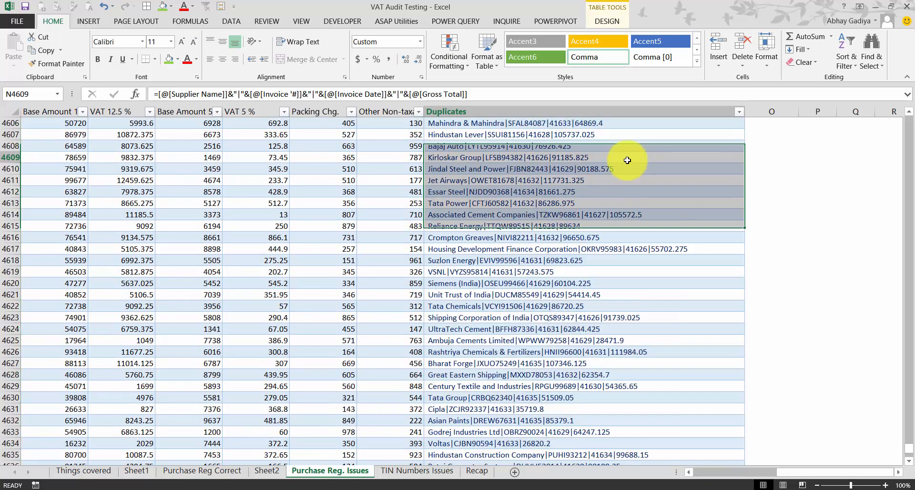
{"action": "key", "text": "ctrl+Up"}
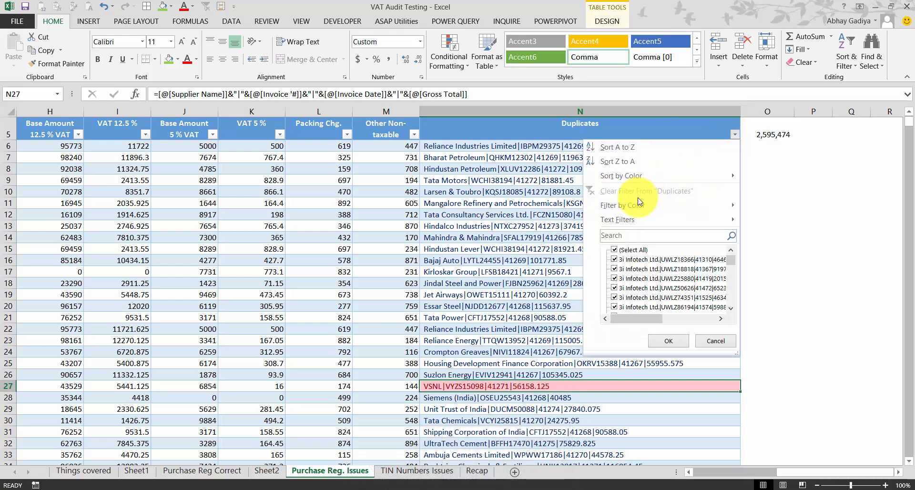
{"action": "mouse_move", "coordinate": [734, 205]}
{"action": "left_click", "coordinate": [772, 222]}
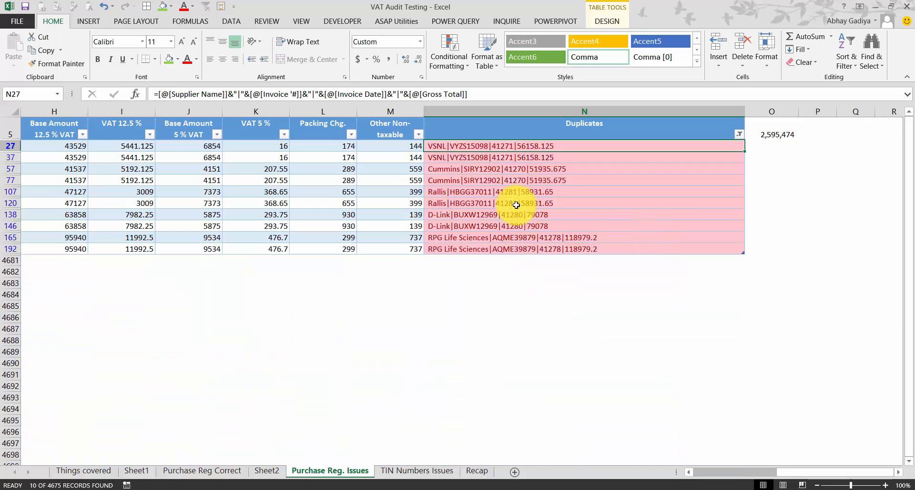
- Review the filtered VSNL entries in rows 27 and 37 from the Duplicates column back to Entry Date and Supplier Name
{"action": "left_click", "coordinate": [438, 157]}
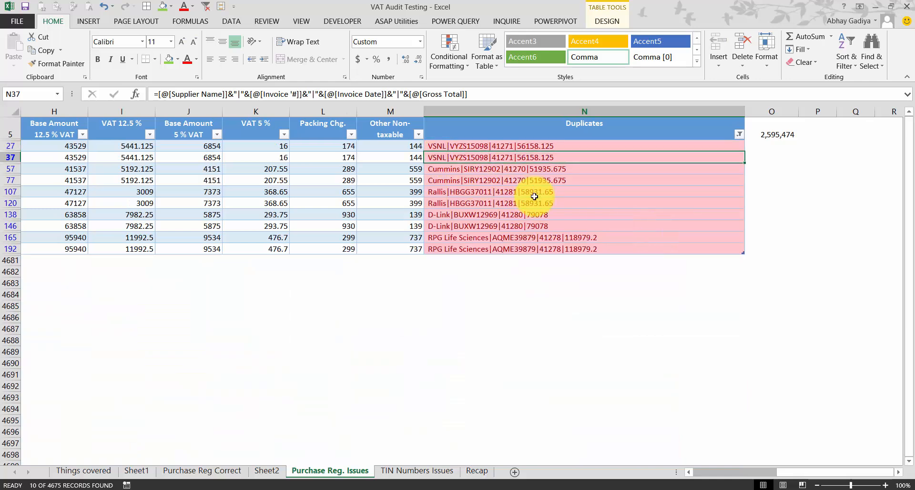
{"action": "key", "text": "Left"}
{"action": "key", "text": "Left"}
{"action": "key", "text": "Left"}
{"action": "key", "text": "Left"}
{"action": "key", "text": "Left"}
{"action": "key", "text": "Left"}
{"action": "key", "text": "Left"}
{"action": "key", "text": "Left"}
{"action": "key", "text": "Left"}
{"action": "key", "text": "Left"}
{"action": "key", "text": "Left"}
{"action": "key", "text": "Left"}
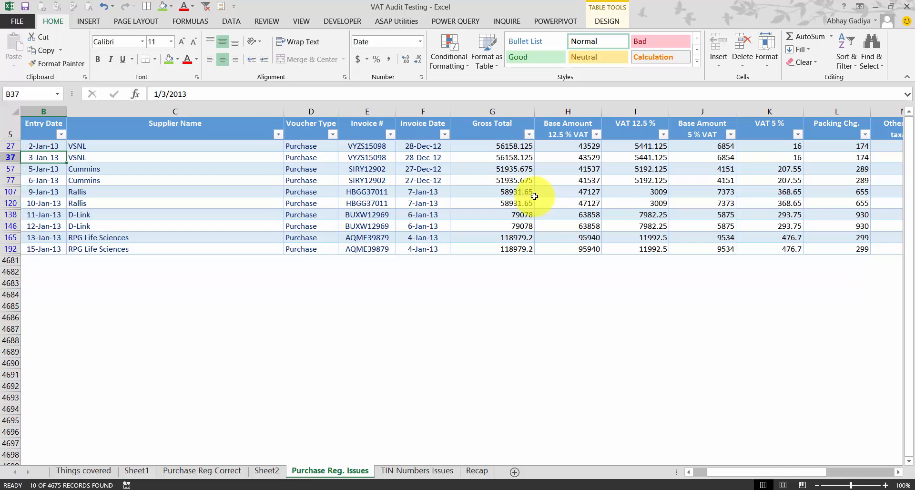
{"action": "key", "text": "Right"}
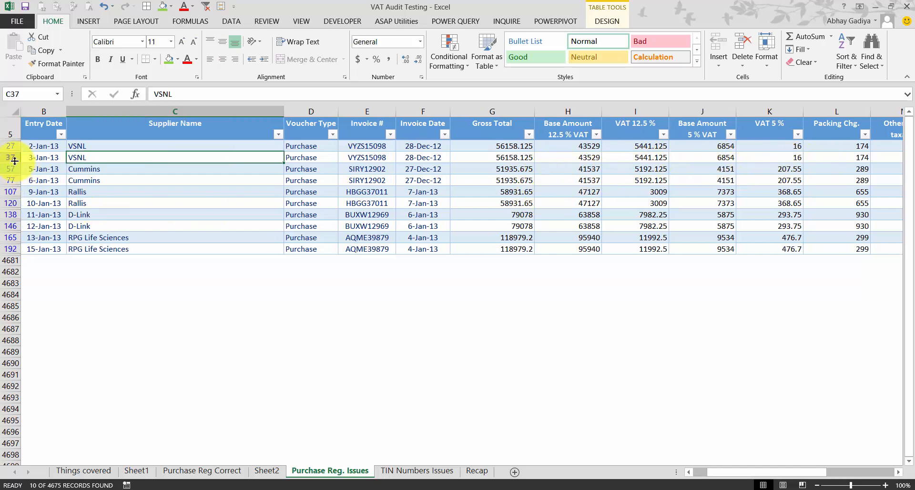
- Compare the filtered Cummins entries in rows 57 and 77 across all columns through to Duplicates
{"action": "left_click_drag", "start_coordinate": [8, 146], "coordinate": [9, 181]}
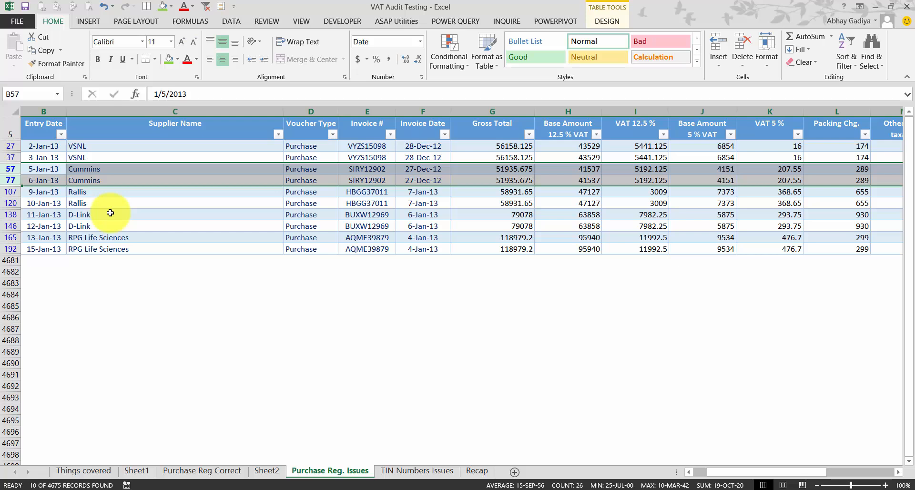
{"action": "key", "text": "Right"}
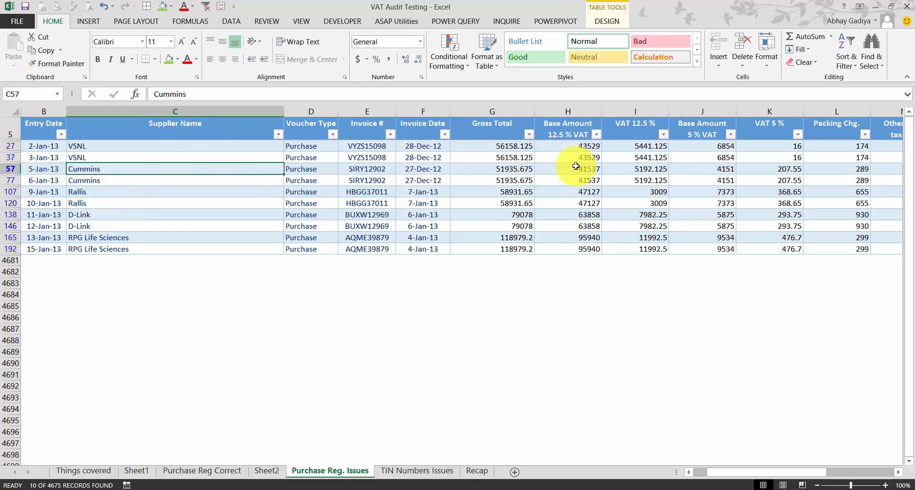
{"action": "key", "text": "Right"}
{"action": "key", "text": "Right"}
{"action": "key", "text": "Right"}
{"action": "key", "text": "Right"}
{"action": "key", "text": "Right"}
{"action": "key", "text": "Right"}
{"action": "key", "text": "Right"}
{"action": "key", "text": "Right"}
{"action": "key", "text": "Right"}
{"action": "key", "text": "Right"}
{"action": "key", "text": "Right"}
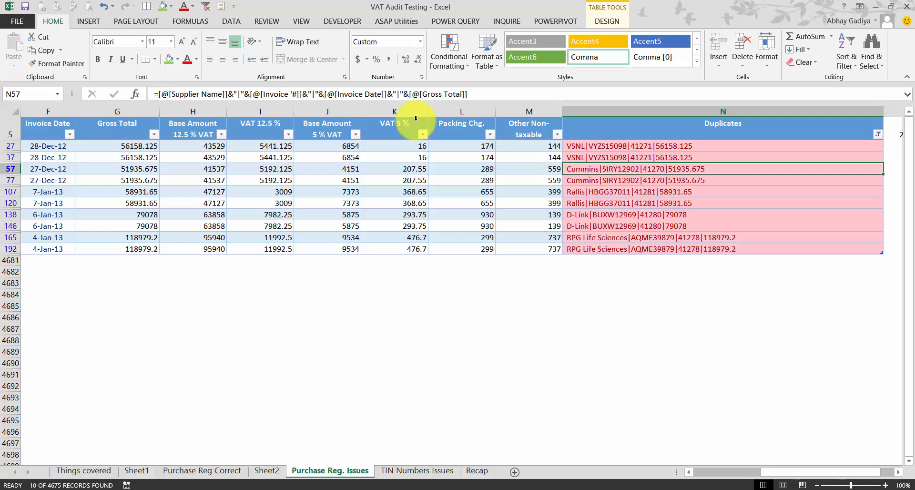
- On the Things covered sheet, fill both sub-items under the duplicate transactions check with green to mark them as done
{"action": "left_click", "coordinate": [101, 471]}
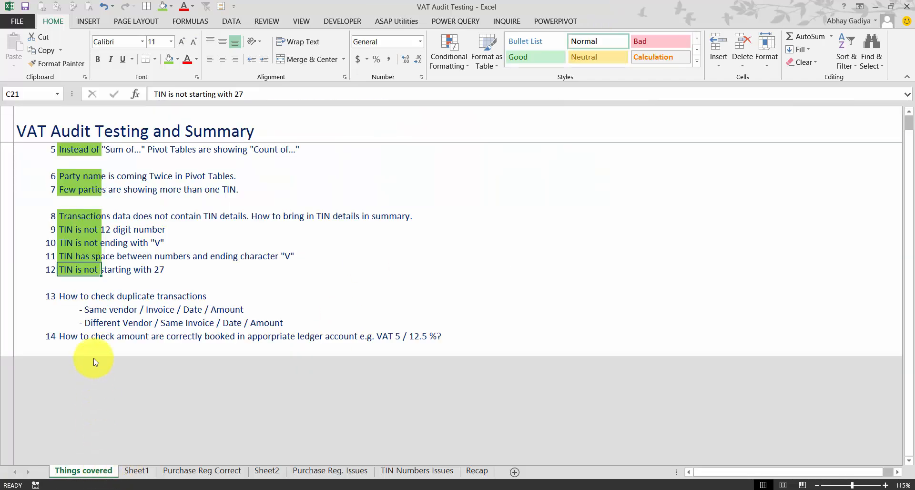
{"action": "left_click_drag", "start_coordinate": [84, 307], "coordinate": [83, 325]}
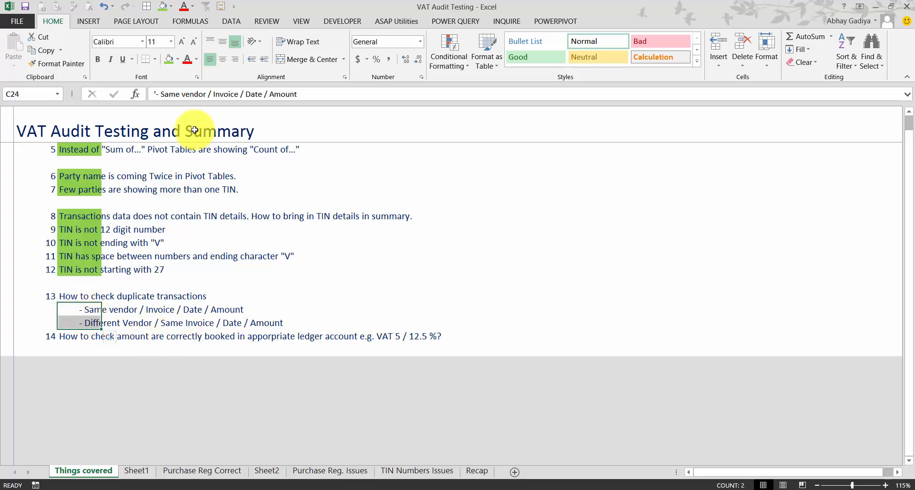
{"action": "left_click", "coordinate": [168, 62]}
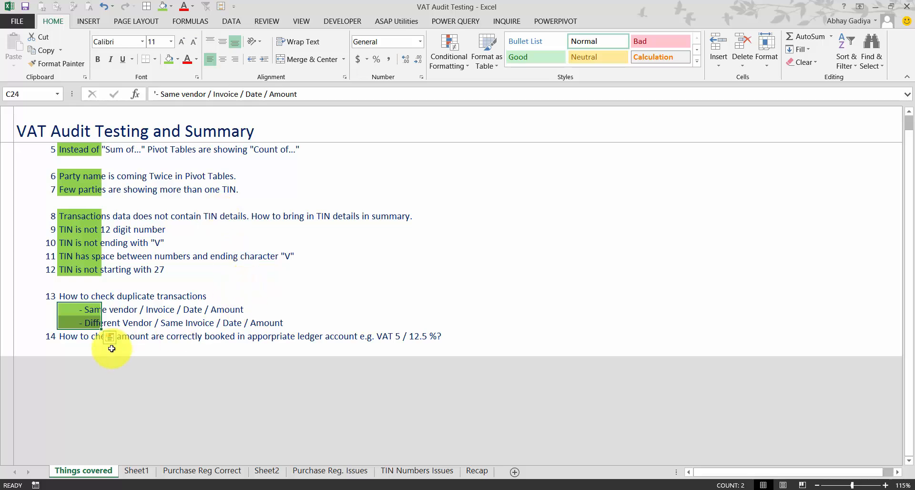
{"action": "left_click", "coordinate": [73, 336]}
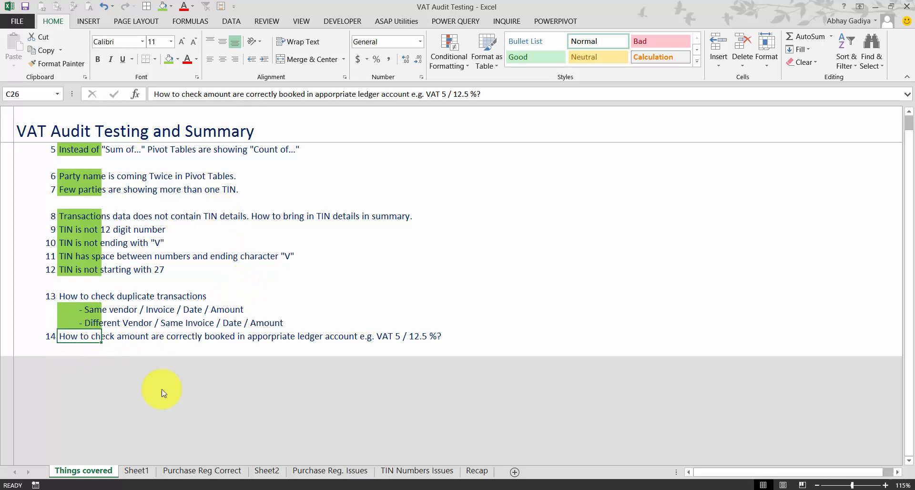
- Clear the filter from the Duplicates column on the Purchase Reg. Issues sheet
{"action": "left_click", "coordinate": [322, 471]}
{"action": "left_click", "coordinate": [877, 135]}
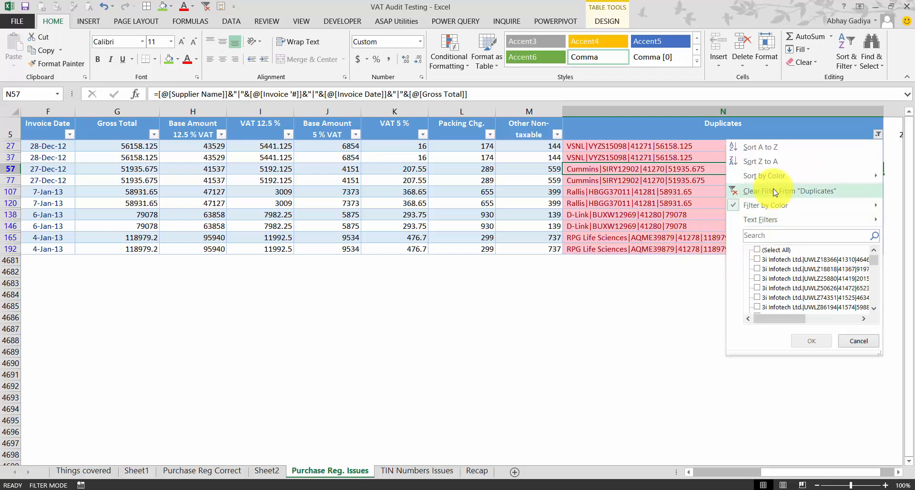
{"action": "left_click", "coordinate": [768, 191]}
- Examine the first purchase row's 12.5 % and 5 % base amounts and VAT amounts against the formulas above the headers
{"action": "left_click", "coordinate": [201, 146]}
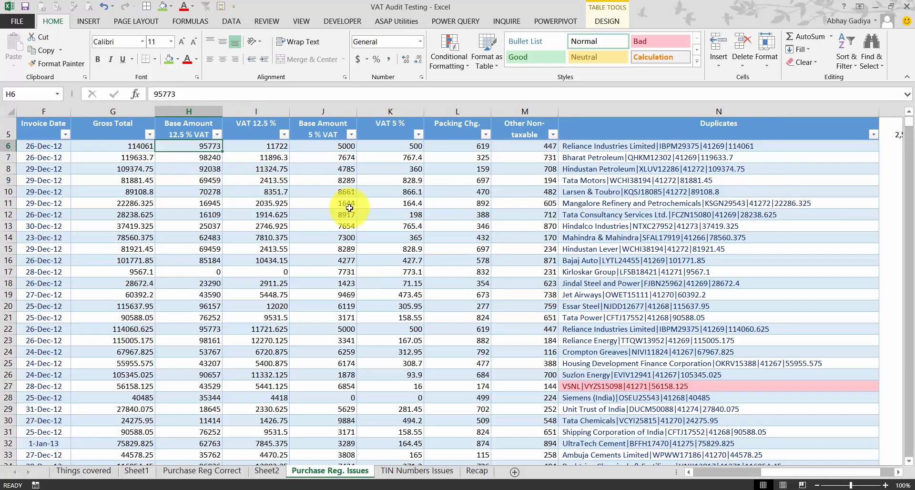
{"action": "key", "text": "Left"}
{"action": "key", "text": "Left"}
{"action": "key", "text": "Left"}
{"action": "key", "text": "Left"}
{"action": "key", "text": "Left"}
{"action": "key", "text": "Left"}
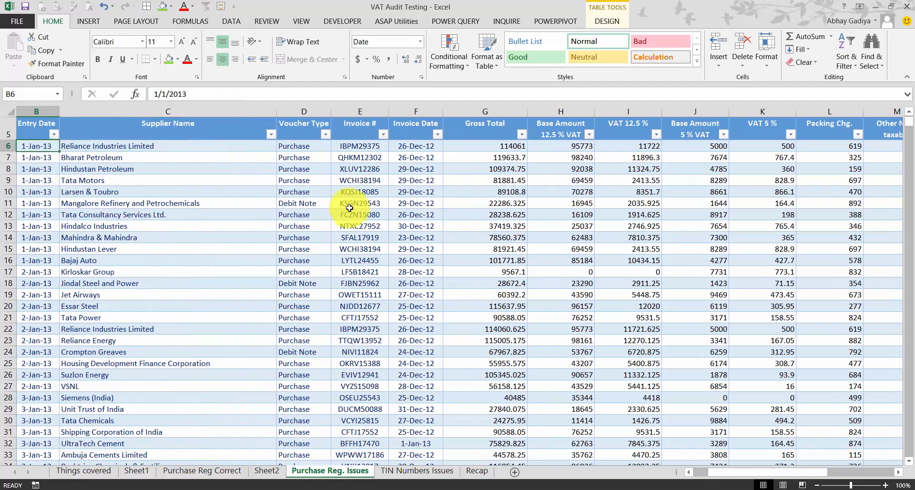
{"action": "left_click", "coordinate": [579, 145]}
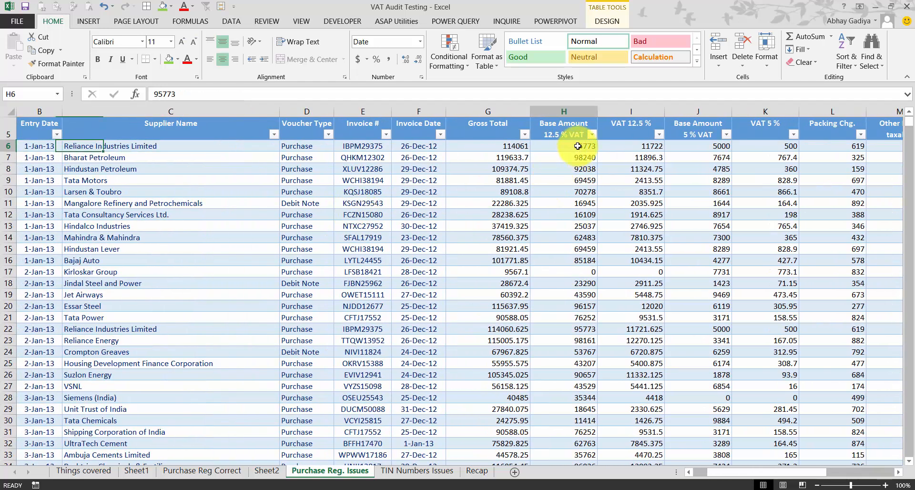
{"action": "scroll", "coordinate": [578, 160], "scroll_direction": "up", "scroll_amount": 2}
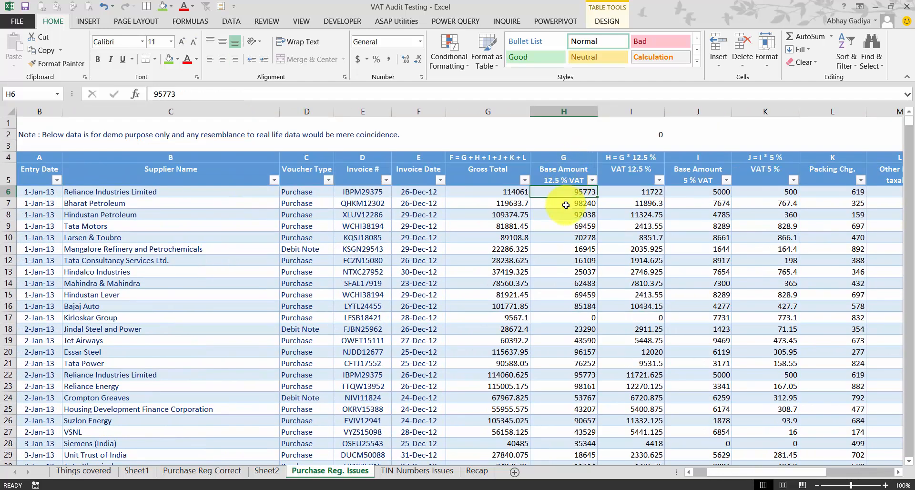
{"action": "left_click", "coordinate": [639, 193]}
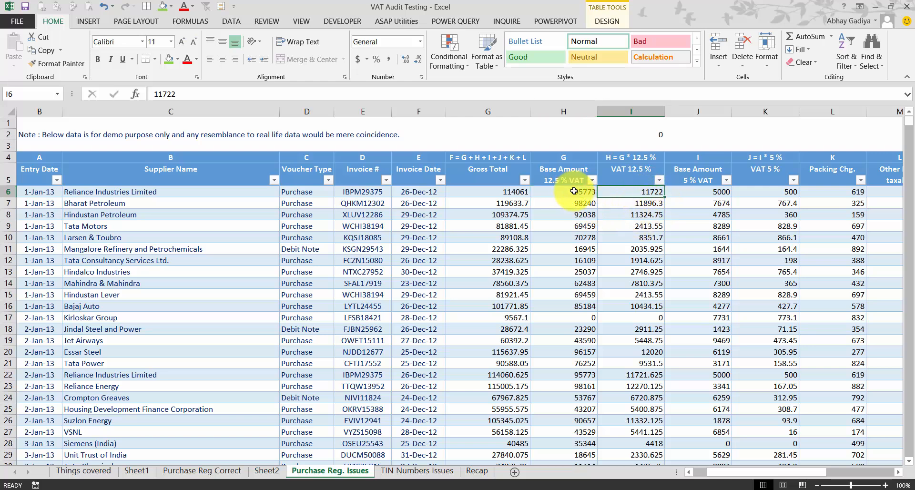
{"action": "left_click", "coordinate": [715, 193]}
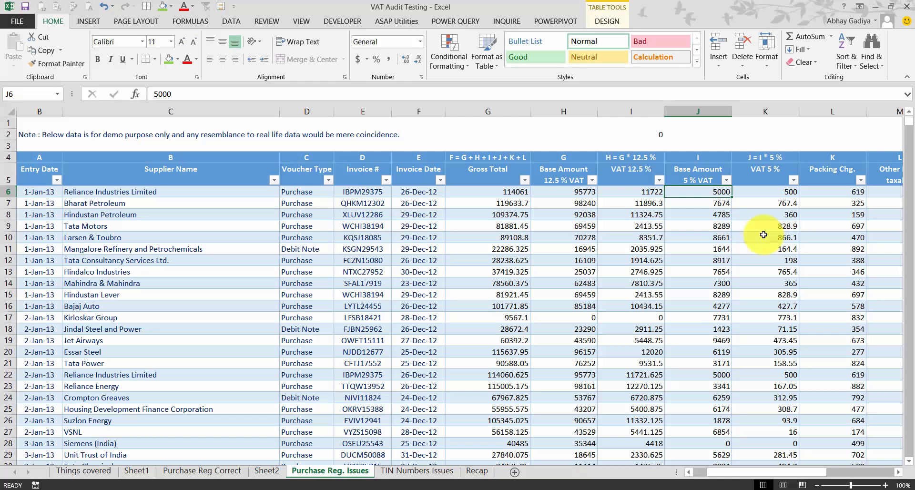
{"action": "type", "text": "0"}
{"action": "key", "text": "Escape"}
{"action": "key", "text": "Right"}
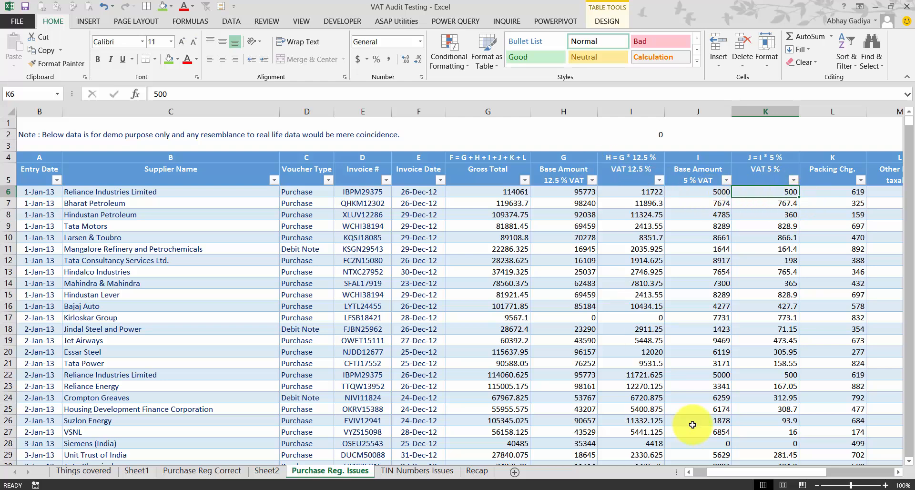
- Try to calculate the VAT in P6 by multiplying the row's Base Amount 12.5 % VAT by 12.5
{"action": "key", "text": "Right"}
{"action": "key", "text": "Right"}
{"action": "key", "text": "Right"}
{"action": "key", "text": "Right"}
{"action": "key", "text": "Right"}
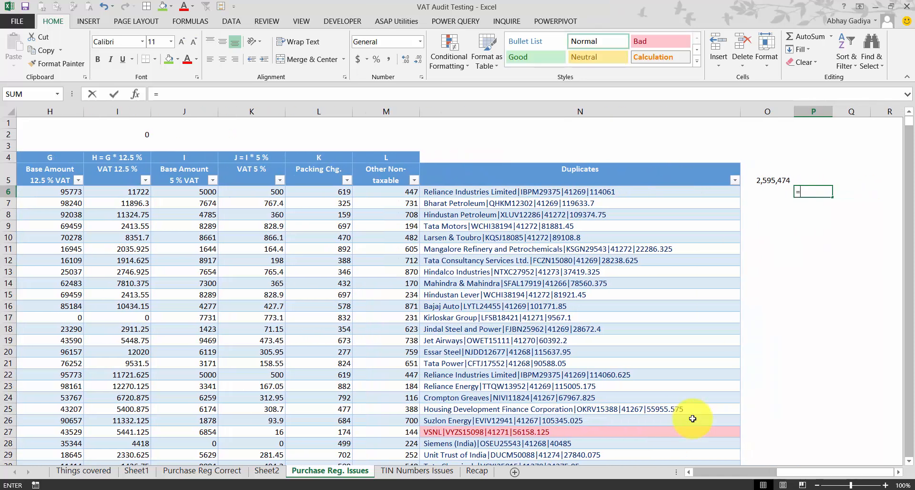
{"action": "type", "text": "="}
{"action": "key", "text": "Left"}
{"action": "key", "text": "Left"}
{"action": "key", "text": "Left"}
{"action": "key", "text": "Left"}
{"action": "key", "text": "Left"}
{"action": "key", "text": "Left"}
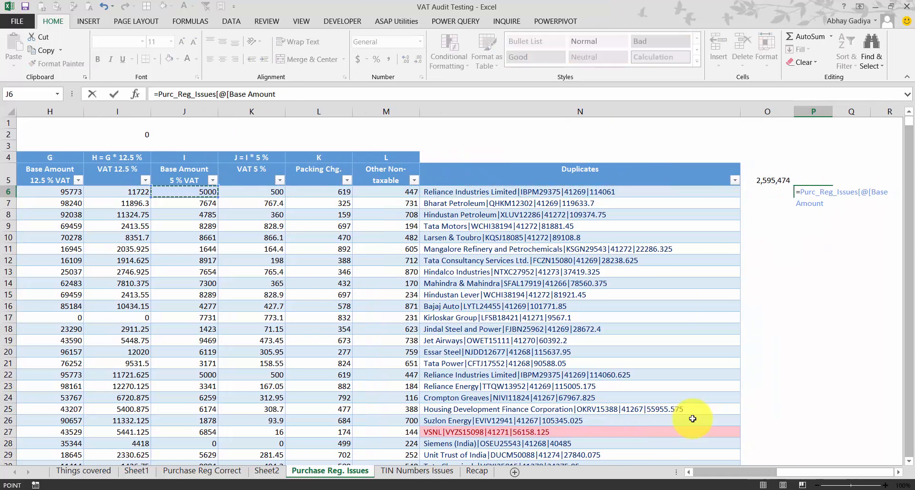
{"action": "key", "text": "Left"}
{"action": "key", "text": "Left"}
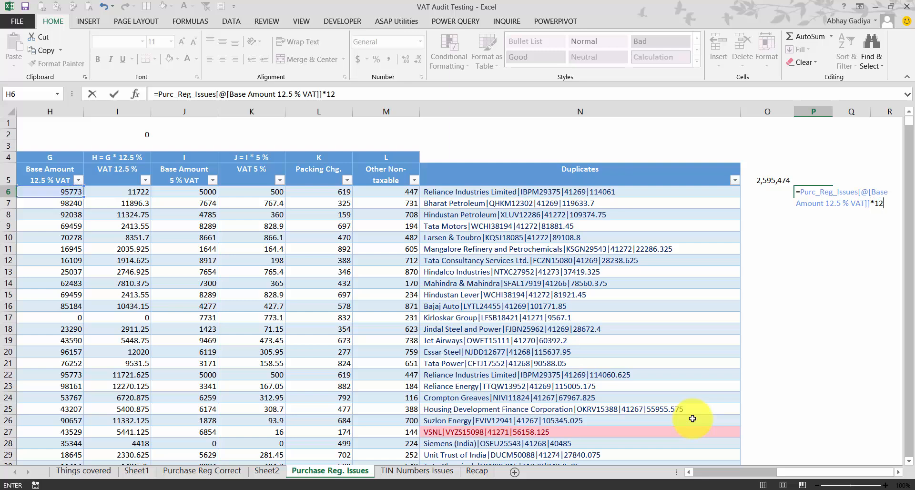
{"action": "type", "text": "*12.5"}
{"action": "key", "text": "Return"}
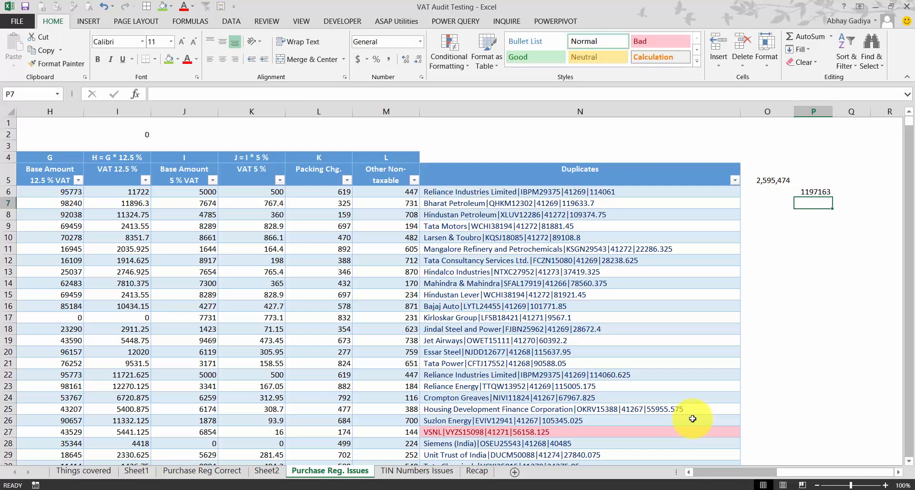
{"action": "type", "text": "1"}
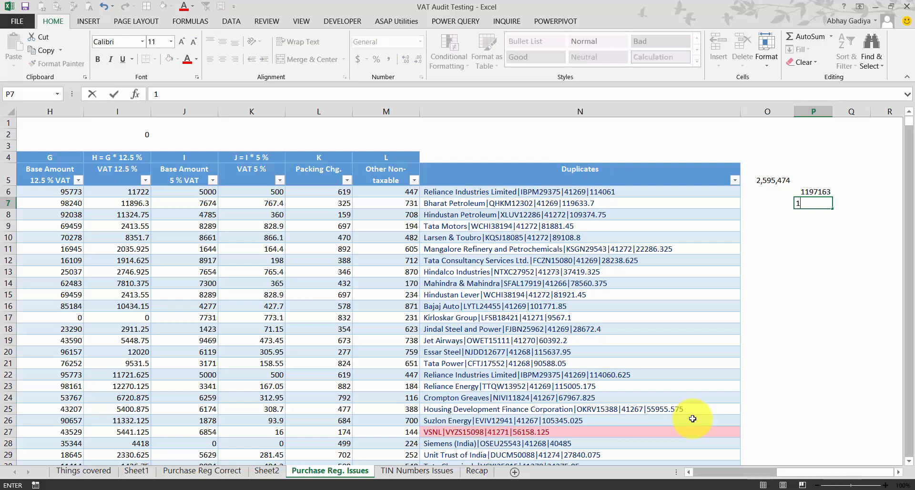
{"action": "key", "text": "Escape"}
{"action": "key", "text": "Up"}
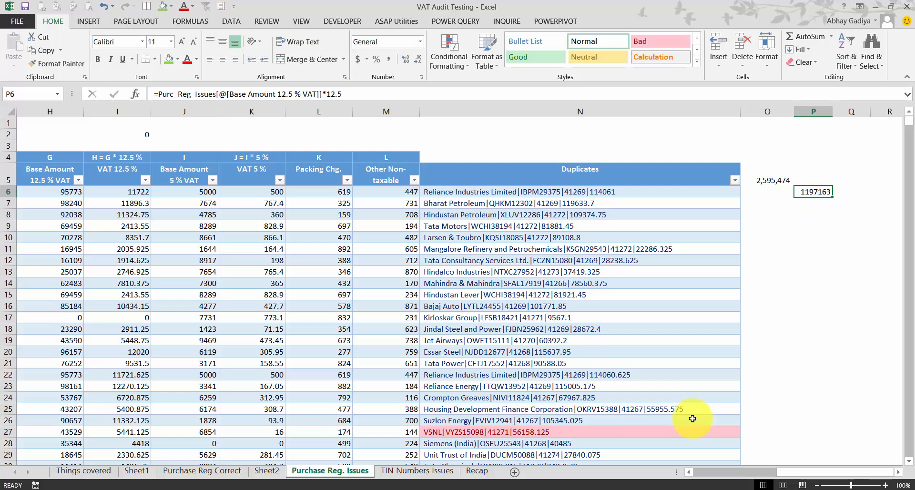
- Calculate the expected VAT in P6 as the row's Base Amount 12.5 % VAT multiplied by 12.5%
{"action": "type", "text": "="}
{"action": "key", "text": "Left"}
{"action": "key", "text": "Left"}
{"action": "key", "text": "Left"}
{"action": "key", "text": "Left"}
{"action": "key", "text": "Left"}
{"action": "key", "text": "Left"}
{"action": "key", "text": "Left"}
{"action": "key", "text": "Left"}
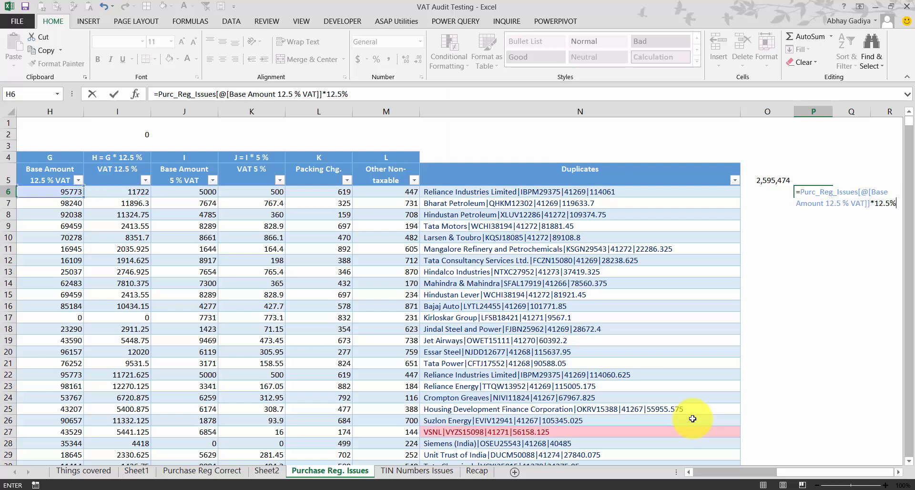
{"action": "key", "text": "Return"}
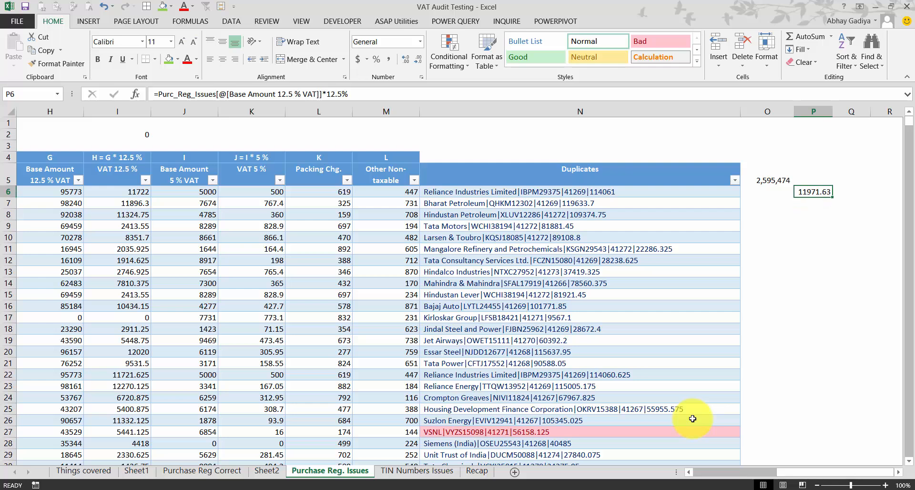
- Calculate the difference in Q6 as the expected VAT in P6 minus the row's booked VAT 12.5 % amount
{"action": "key", "text": "Right"}
{"action": "type", "text": "="}
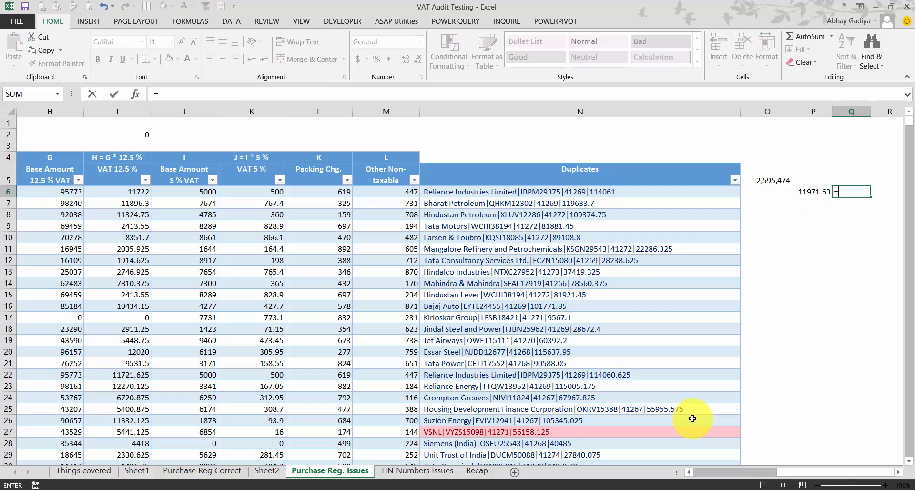
{"action": "key", "text": "Left"}
{"action": "key", "text": "Left"}
{"action": "key", "text": "Left"}
{"action": "key", "text": "Left"}
{"action": "key", "text": "Left"}
{"action": "key", "text": "Left"}
{"action": "key", "text": "Left"}
{"action": "key", "text": "Left"}
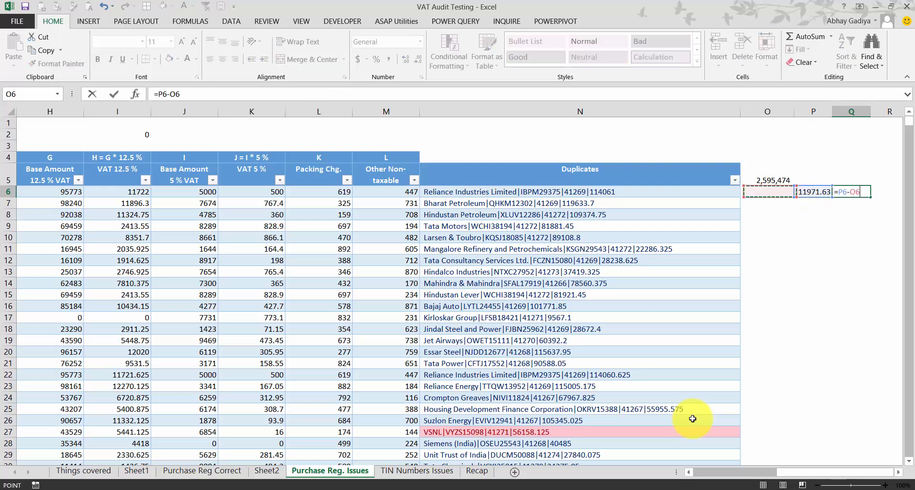
{"action": "key", "text": "ctrl+Return"}
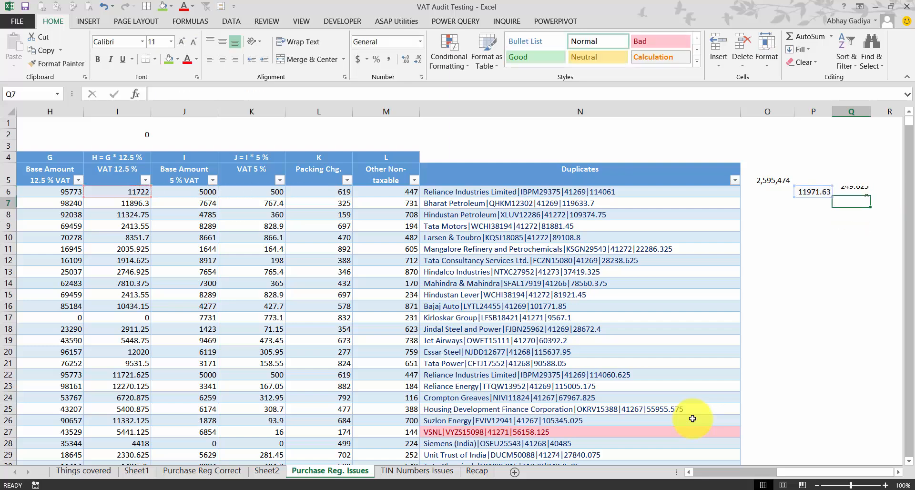
- Calculate the expected VAT in R6 as the row's Base Amount 5 % VAT multiplied by 5%
{"action": "key", "text": "Right"}
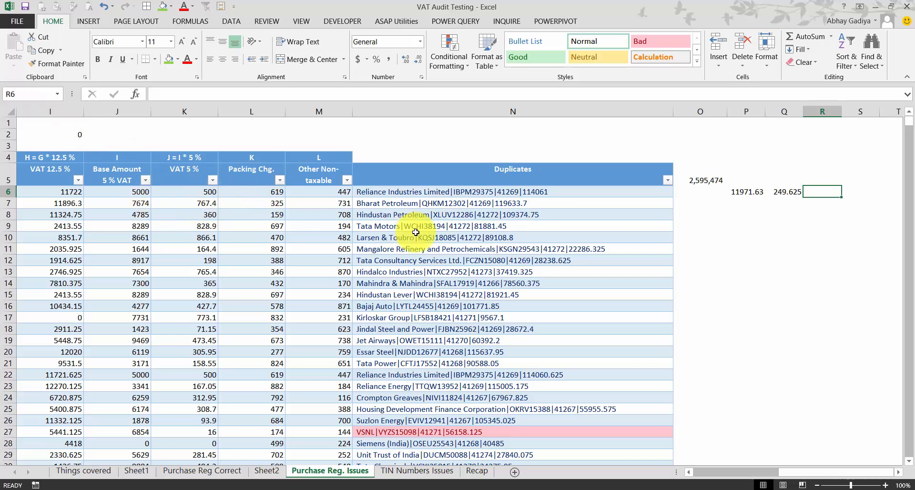
{"action": "key", "text": "Right"}
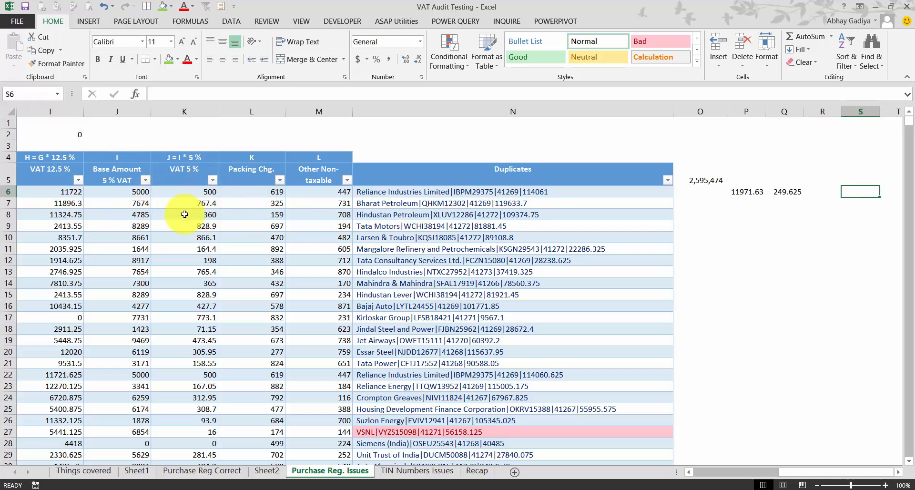
{"action": "key", "text": "Left"}
{"action": "type", "text": "="}
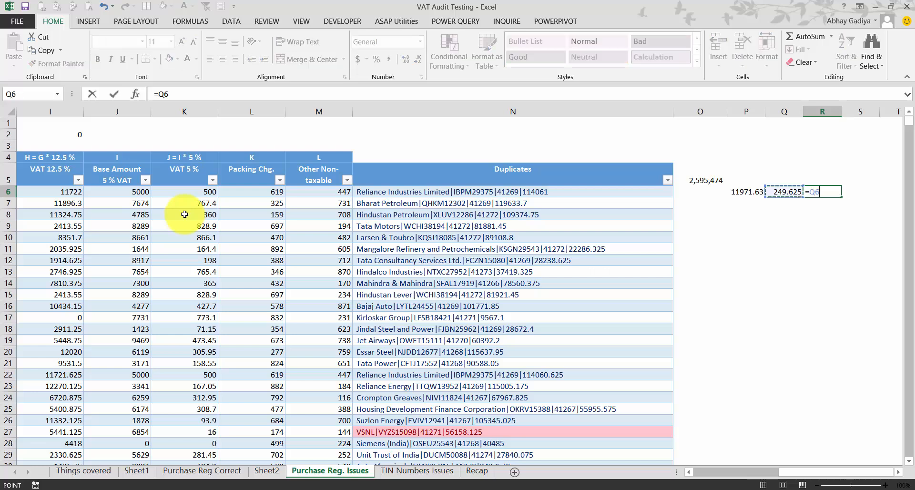
{"action": "key", "text": "Left"}
{"action": "key", "text": "Left"}
{"action": "key", "text": "Left"}
{"action": "key", "text": "Left"}
{"action": "key", "text": "Left"}
{"action": "key", "text": "Left"}
{"action": "key", "text": "Left"}
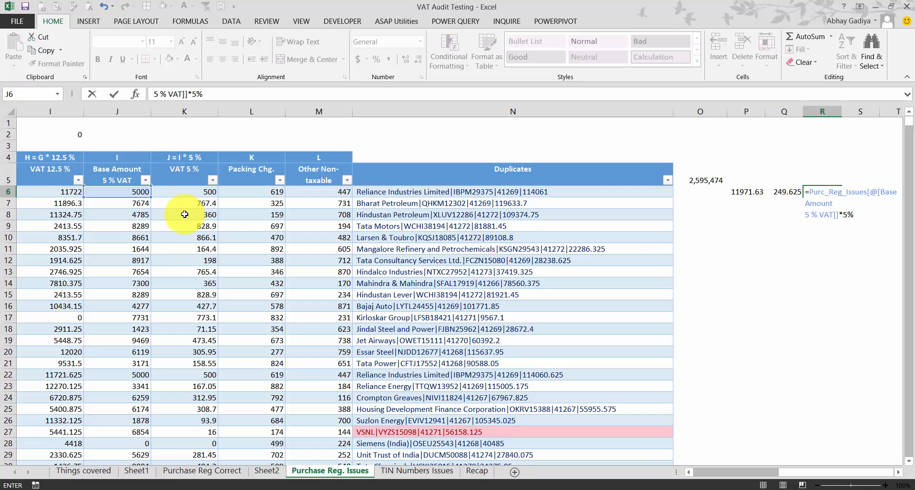
{"action": "type", "text": "*5%"}
{"action": "key", "text": "Return"}
{"action": "key", "text": "Up"}
- Calculate the difference in S6 as R6 minus the row's booked VAT 5 % amount
{"action": "key", "text": "Right"}
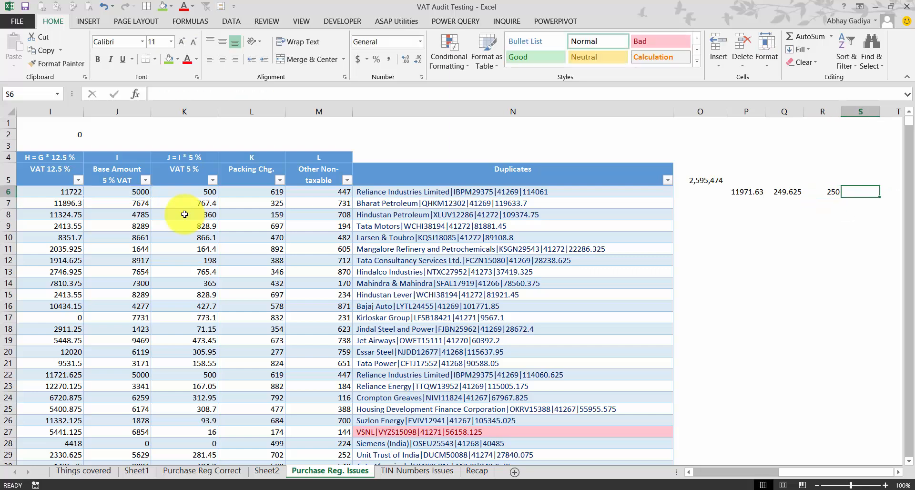
{"action": "type", "text": "="}
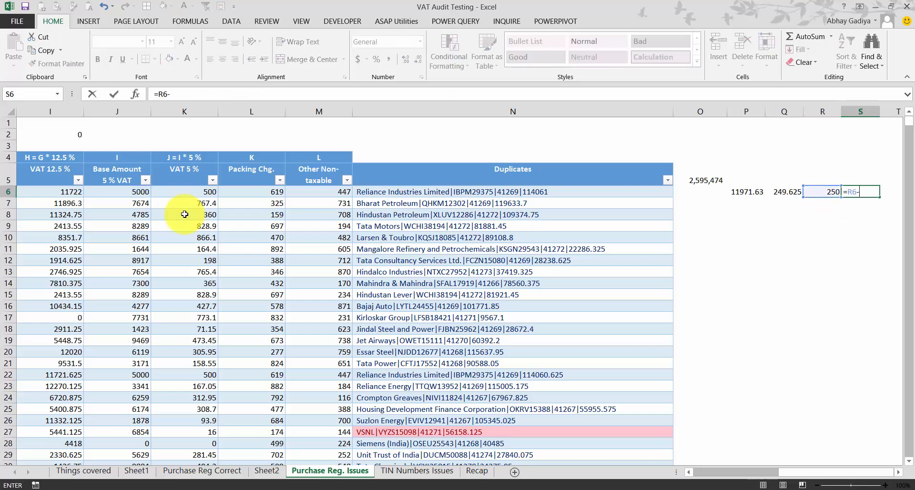
{"action": "key", "text": "Left"}
{"action": "key", "text": "Left"}
{"action": "key", "text": "Left"}
{"action": "key", "text": "Left"}
{"action": "key", "text": "Left"}
{"action": "key", "text": "Left"}
{"action": "key", "text": "Left"}
{"action": "key", "text": "Left"}
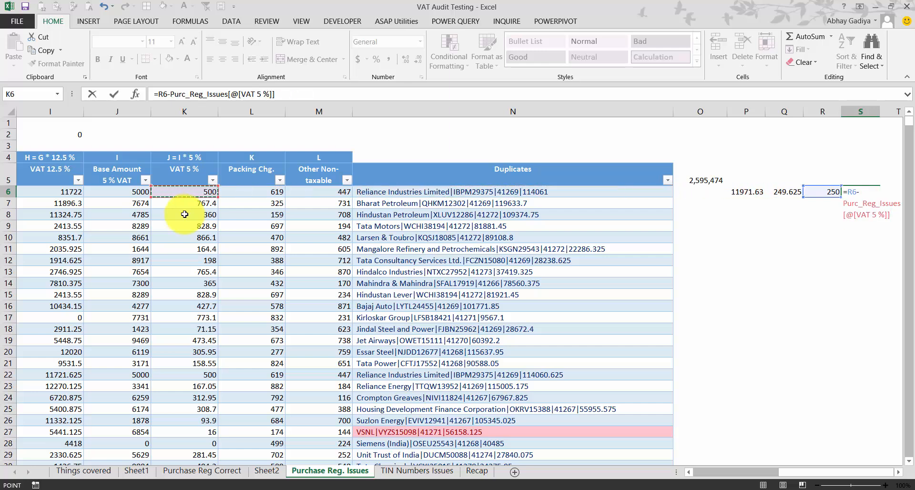
{"action": "key", "text": "Return"}
- Clear the leftover figure in cell O5 beside the Duplicates header
{"action": "key", "text": "Up"}
{"action": "key", "text": "Left"}
{"action": "key", "text": "Left"}
{"action": "key", "text": "Left"}
{"action": "key", "text": "Left"}
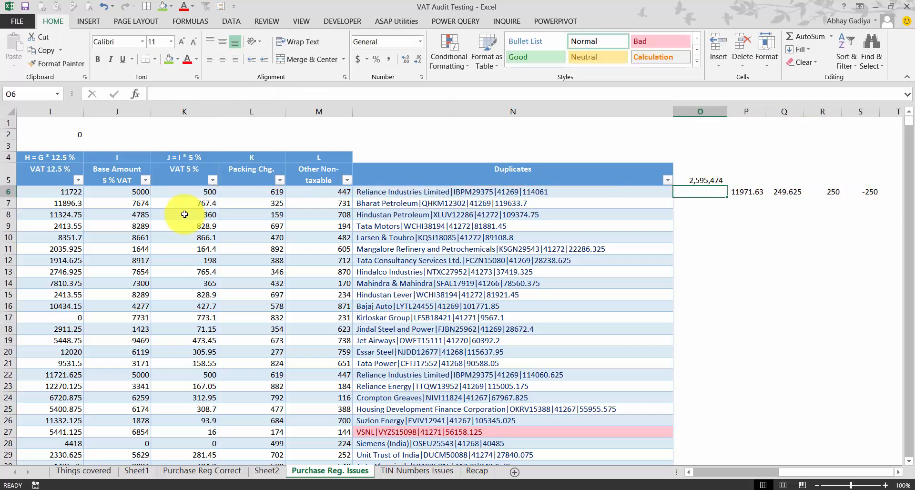
{"action": "key", "text": "Up"}
{"action": "key", "text": "Down"}
{"action": "key", "text": "Right"}
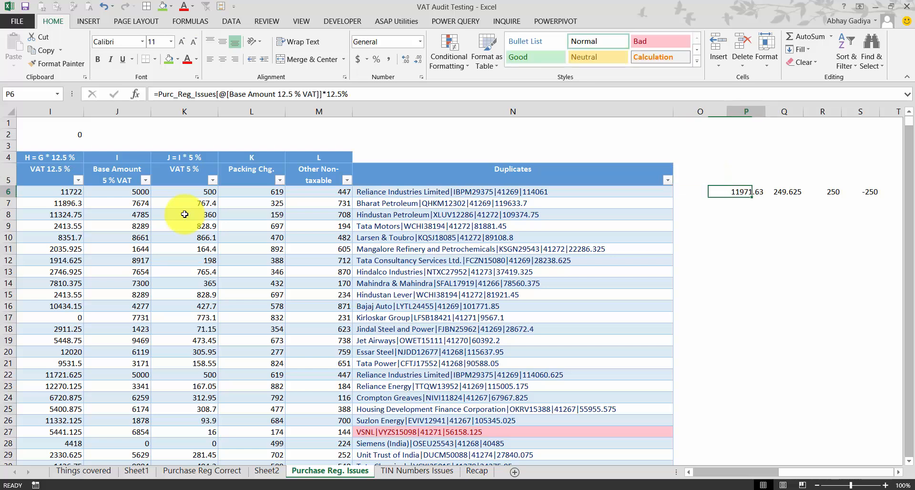
- Label the 12.5 % check columns with the headings 12.5% in P5 and Difference in Q5
{"action": "key", "text": "Right"}
{"action": "key", "text": "Right"}
{"action": "key", "text": "Right"}
{"action": "key", "text": "Left"}
{"action": "key", "text": "Left"}
{"action": "key", "text": "Left"}
{"action": "key", "text": "Up"}
{"action": "type", "text": "12"}
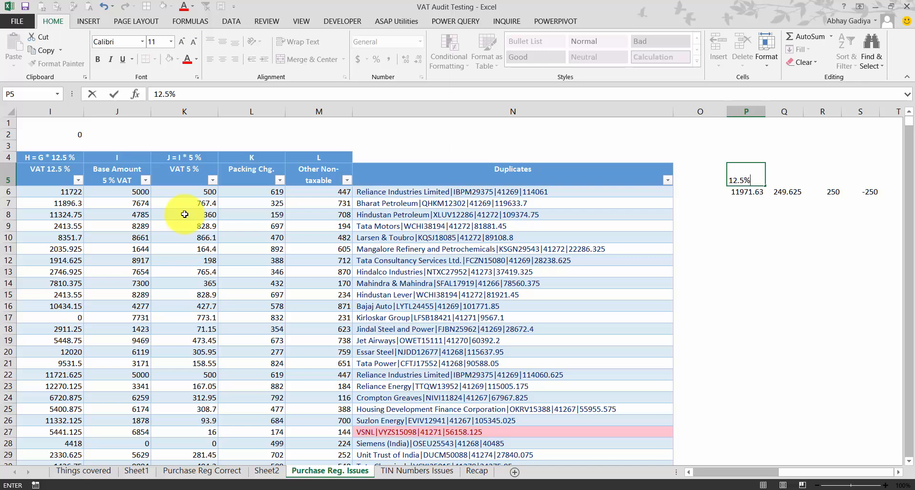
{"action": "key", "text": "Tab"}
{"action": "type", "text": "Di"}
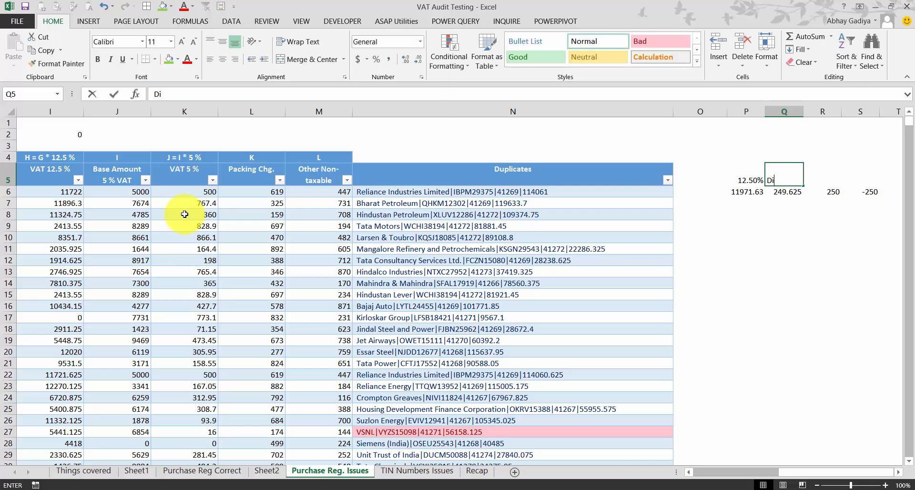
{"action": "type", "text": "fference"}
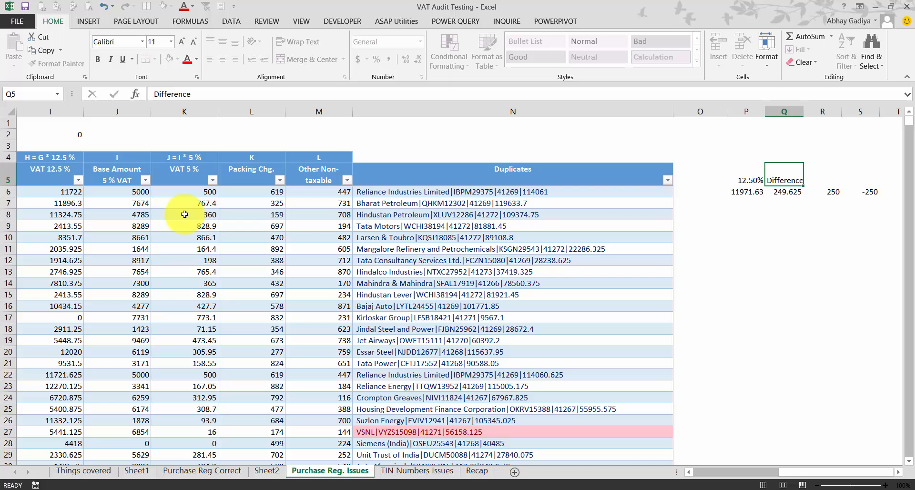
- Head the 5 % check columns with 5% in R5 and a copy of the Difference heading in S5
{"action": "key", "text": "Down"}
{"action": "key", "text": "Up"}
{"action": "key", "text": "Right"}
{"action": "type", "text": "5"}
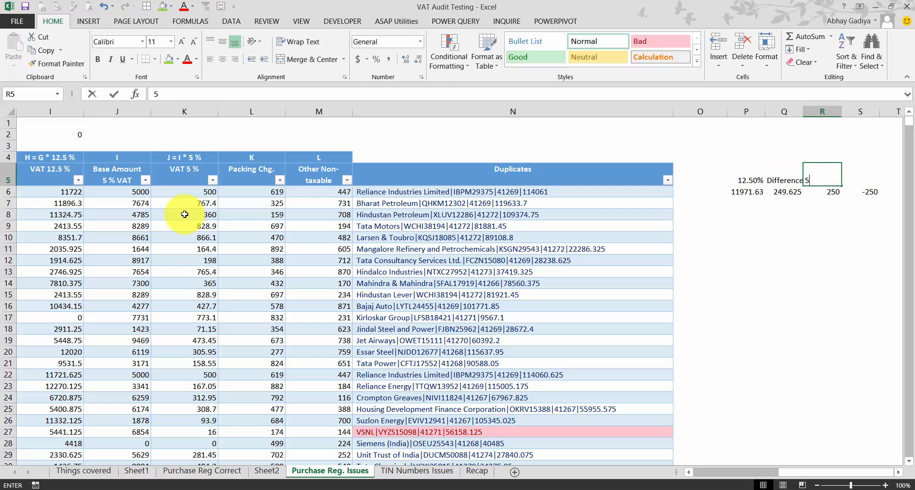
{"action": "type", "text": "%"}
{"action": "key", "text": "Right"}
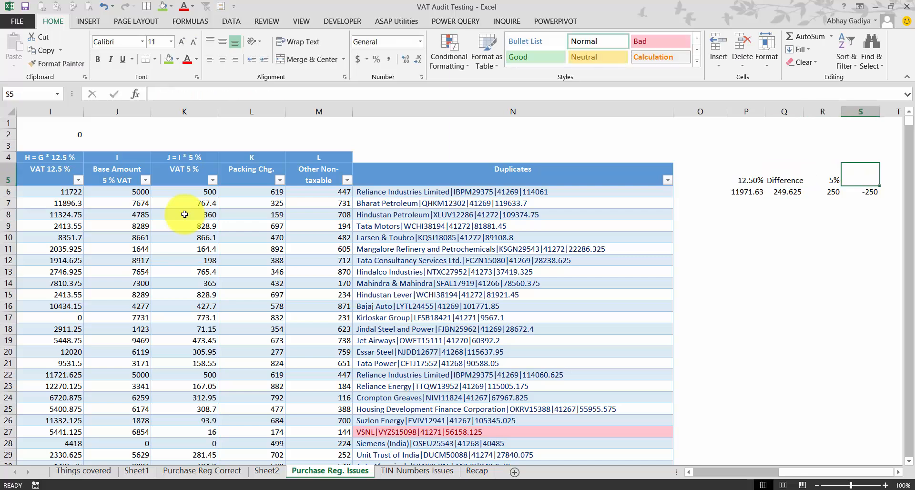
{"action": "type", "text": "D"}
{"action": "key", "text": "Escape"}
{"action": "key", "text": "Left"}
{"action": "key", "text": "Left"}
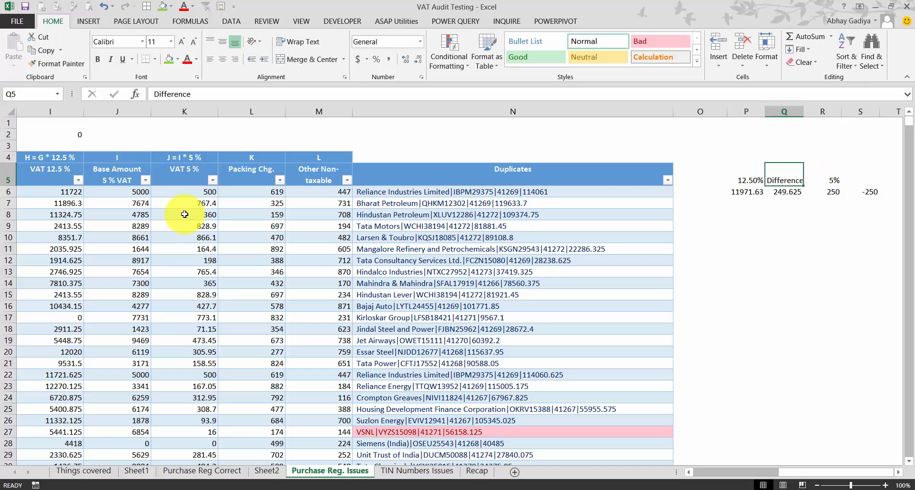
{"action": "key", "text": "ctrl+c"}
{"action": "key", "text": "Right"}
{"action": "key", "text": "Right"}
{"action": "key", "text": "Return"}
- Make the check column headings in P5:S5 bold
{"action": "key", "text": "Left"}
{"action": "key", "text": "Left"}
{"action": "key", "text": "Left"}
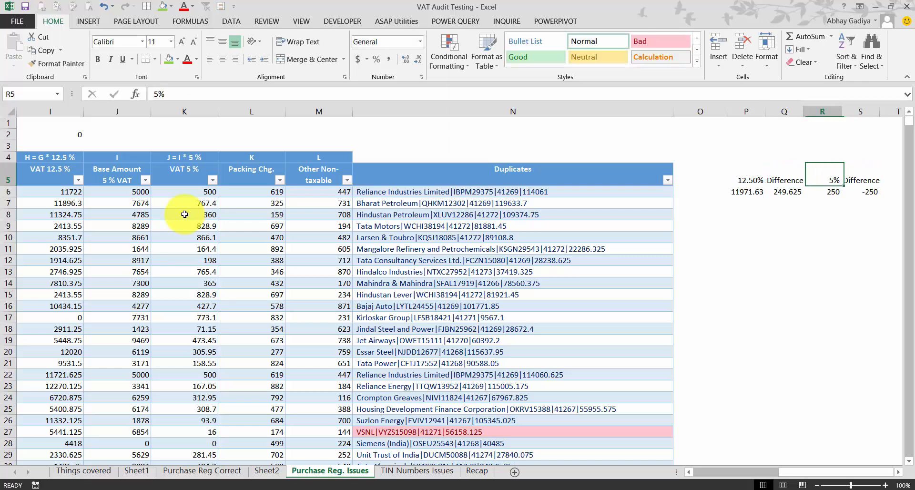
{"action": "key", "text": "shift+Right"}
{"action": "key", "text": "shift+Right"}
{"action": "key", "text": "shift+Right"}
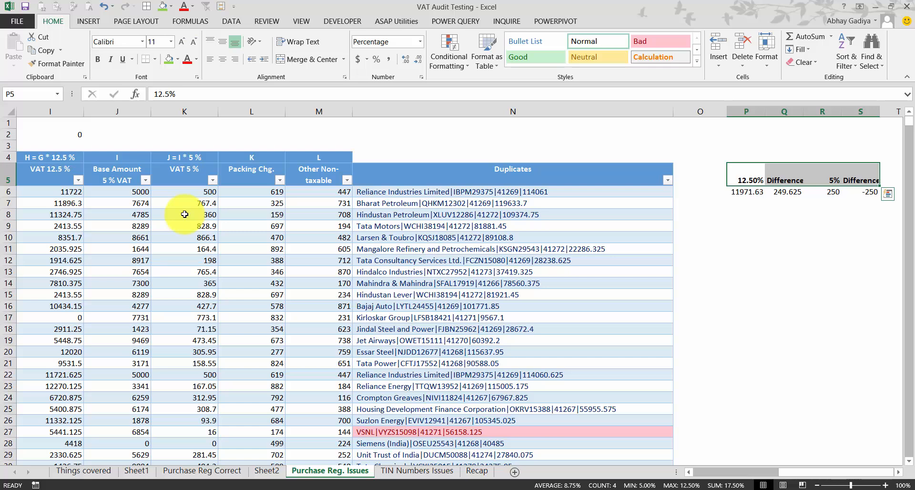
- Copy the four VAT check formulas in P6:S6 down through the register's last row, 4680
{"action": "key", "text": "Down"}
{"action": "key", "text": "shift+Right"}
{"action": "key", "text": "shift+Right"}
{"action": "key", "text": "shift+Right"}
{"action": "key", "text": "ctrl+c"}
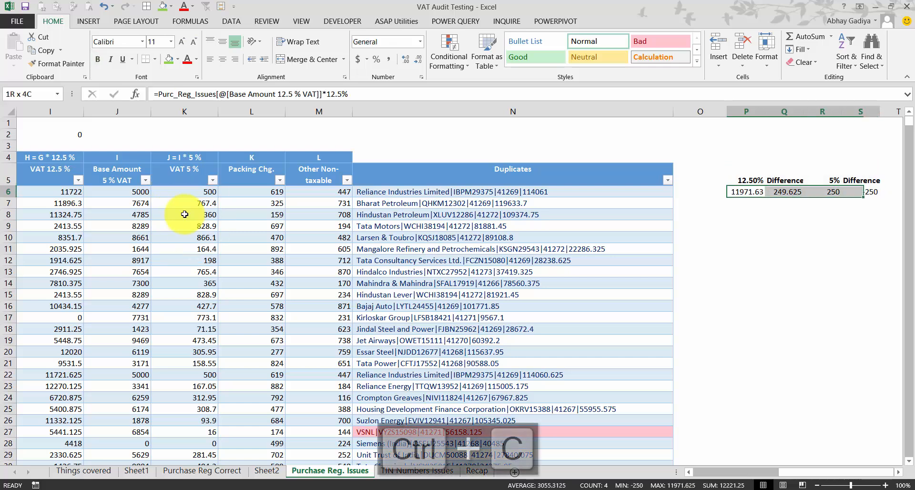
{"action": "key", "text": "Left"}
{"action": "key", "text": "Left"}
{"action": "key", "text": "Left"}
{"action": "key", "text": "Right"}
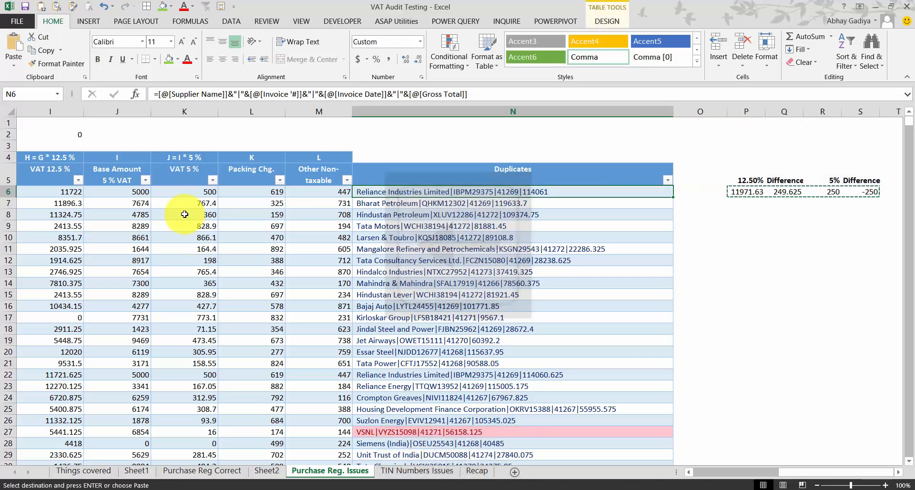
{"action": "key", "text": "ctrl+Down"}
{"action": "key", "text": "Down"}
{"action": "key", "text": "Right"}
{"action": "key", "text": "Right"}
{"action": "key", "text": "shift+Right"}
{"action": "key", "text": "shift+Right"}
{"action": "key", "text": "shift+Right"}
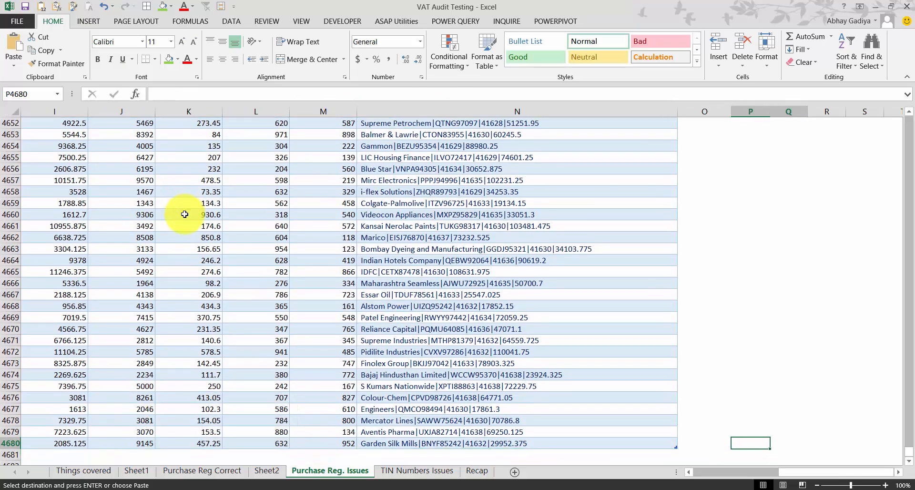
{"action": "key", "text": "ctrl+shift+Up"}
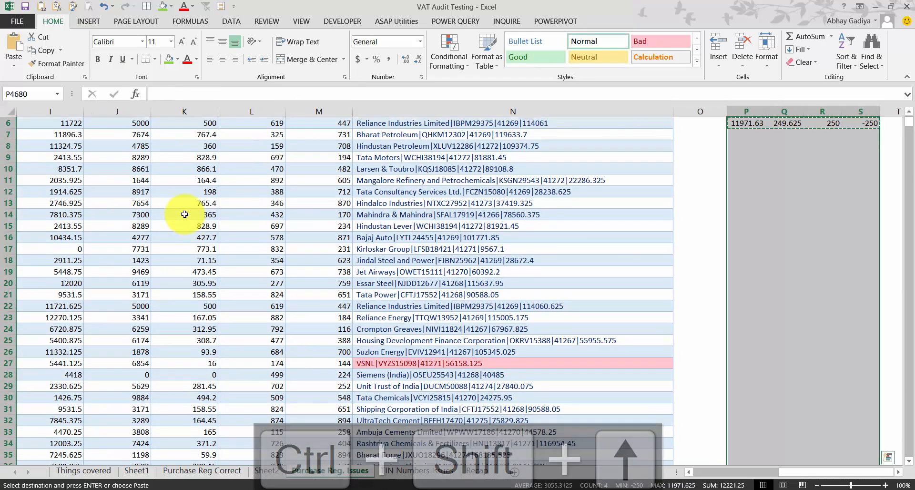
{"action": "key", "text": "ctrl+v"}
- Apply filters to the VAT check columns P to S, from the headings in row 5 down to the last record
{"action": "key", "text": "ctrl+Up"}
{"action": "key", "text": "ctrl+Up"}
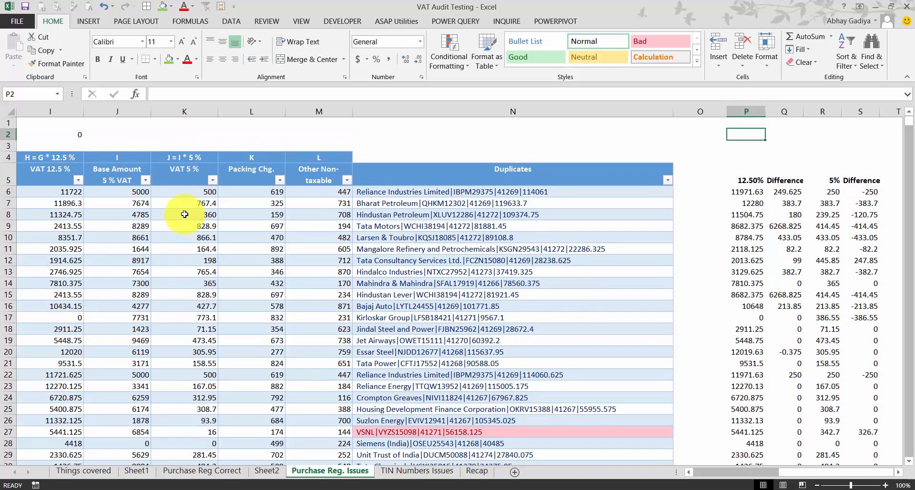
{"action": "key", "text": "ctrl+Down"}
{"action": "key", "text": "shift+Right"}
{"action": "key", "text": "shift+Right"}
{"action": "key", "text": "shift+Right"}
{"action": "key", "text": "ctrl+shift+Down"}
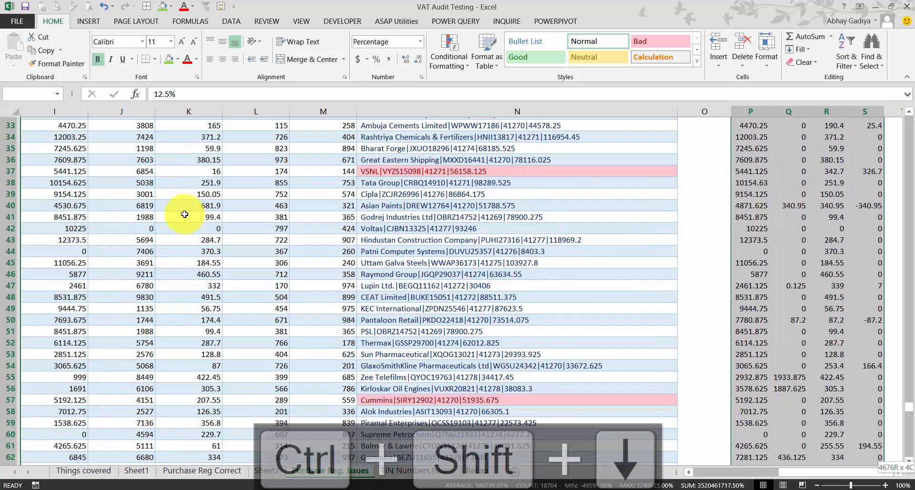
{"action": "key", "text": "ctrl+shift+l"}
{"action": "key", "text": "Up"}
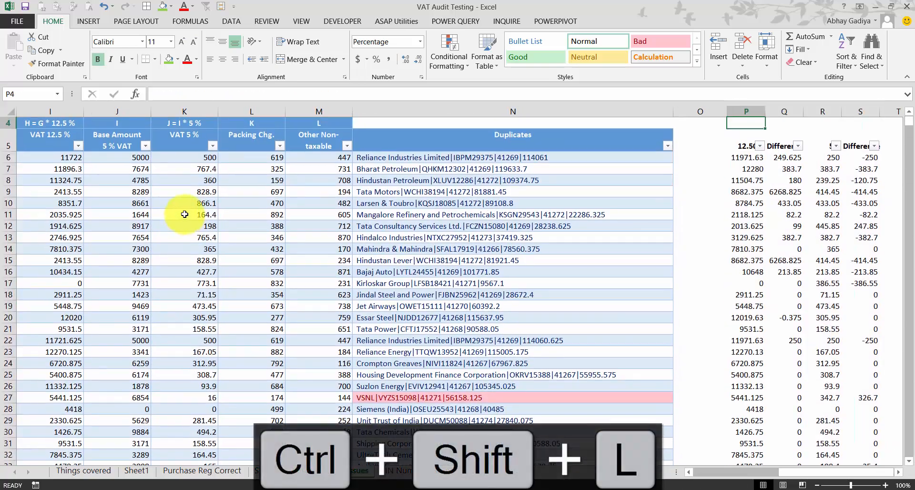
- Autofit the widths of columns P to S to their contents
{"action": "key", "text": "Down"}
{"action": "key", "text": "Down"}
{"action": "key", "text": "Up"}
{"action": "key", "text": "shift+Right"}
{"action": "key", "text": "shift+Right"}
{"action": "key", "text": "shift+Right"}
{"action": "key", "text": "ctrl+shift+Down"}
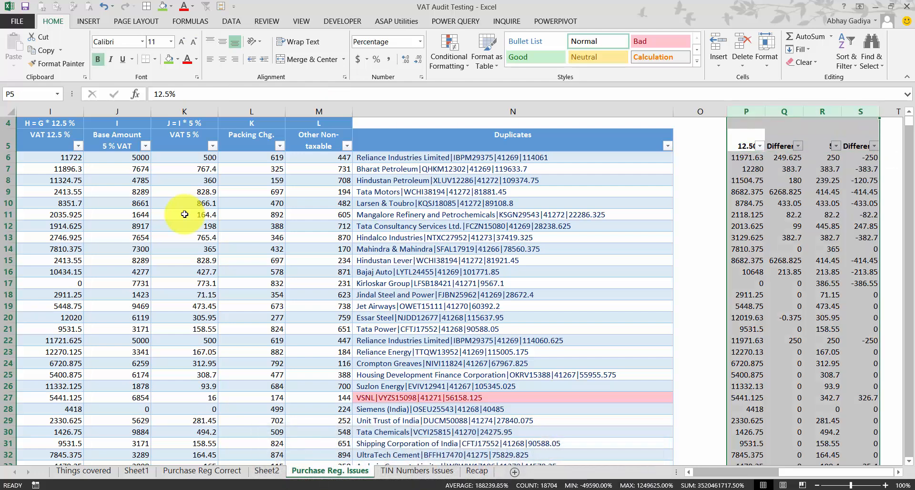
{"action": "key", "text": "alt+h"}
{"action": "key", "text": "o"}
{"action": "key", "text": "i"}
{"action": "key", "text": "Right"}
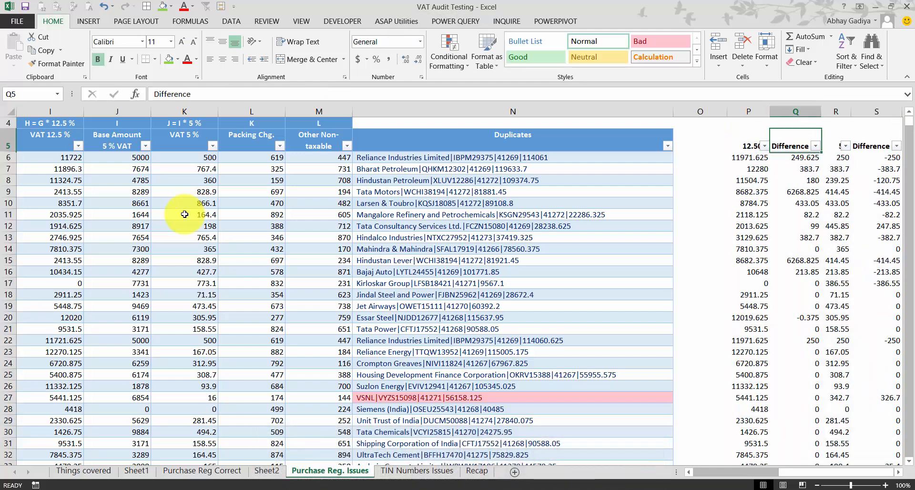
- Filter the 12.5% Difference column Q to exclude rows with a difference of 0
{"action": "key", "text": "Right"}
{"action": "key", "text": "Right"}
{"action": "key", "text": "Right"}
{"action": "key", "text": "Left"}
{"action": "key", "text": "Left"}
{"action": "key", "text": "Left"}
{"action": "key", "text": "alt+Down"}
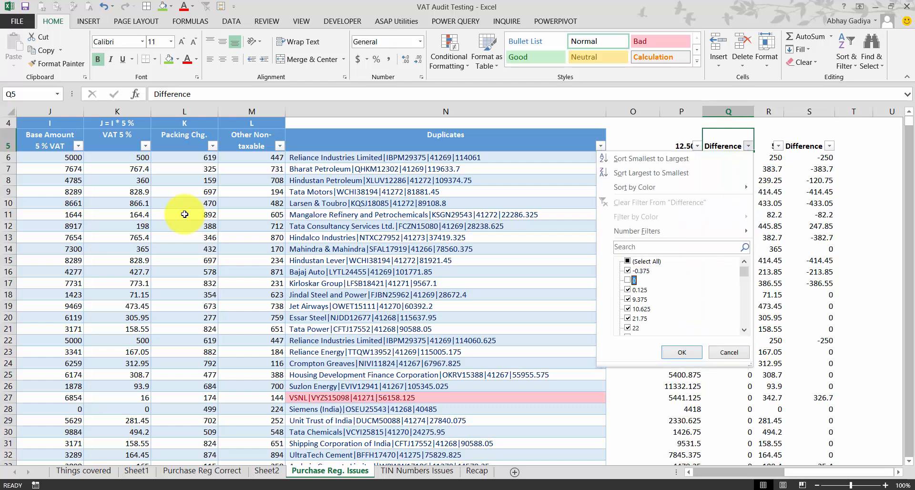
{"action": "key", "text": "Return"}
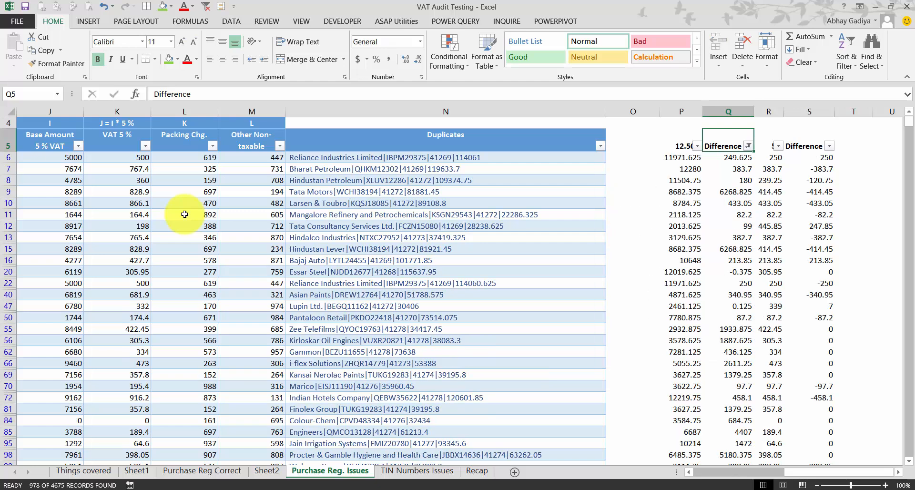
- Select the nonzero 12.5% VAT differences in column Q and look through the filtered rows
{"action": "key", "text": "Down"}
{"action": "key", "text": "ctrl+shift+Down"}
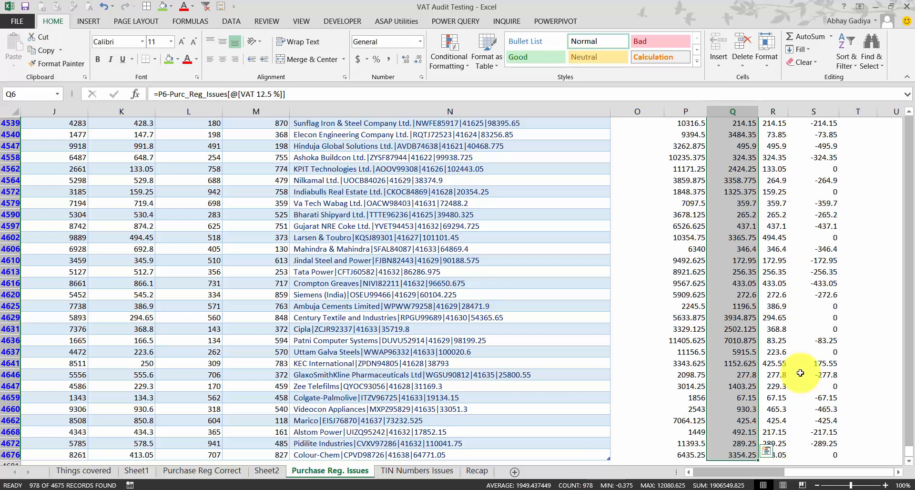
{"action": "scroll", "coordinate": [797, 357], "scroll_direction": "up", "scroll_amount": 2}
{"action": "scroll", "coordinate": [797, 357], "scroll_direction": "up", "scroll_amount": 10}
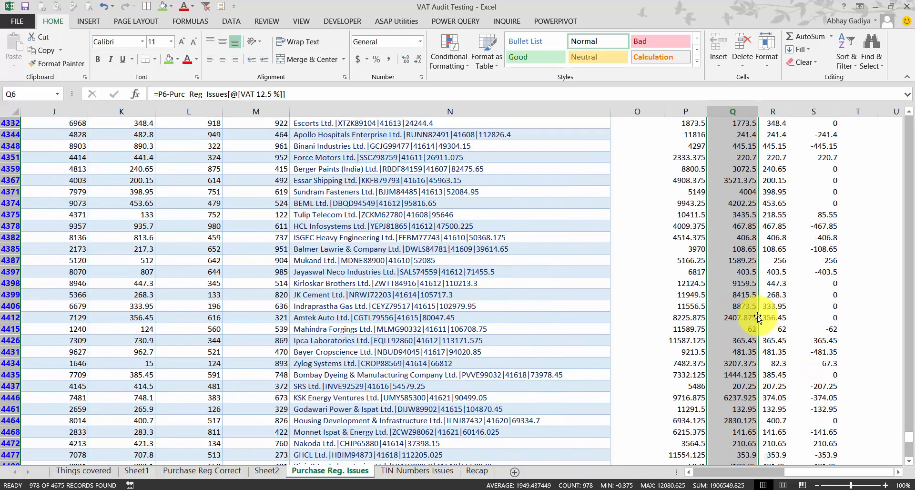
{"action": "scroll", "coordinate": [757, 316], "scroll_direction": "up", "scroll_amount": 5}
{"action": "left_click", "coordinate": [745, 227]}
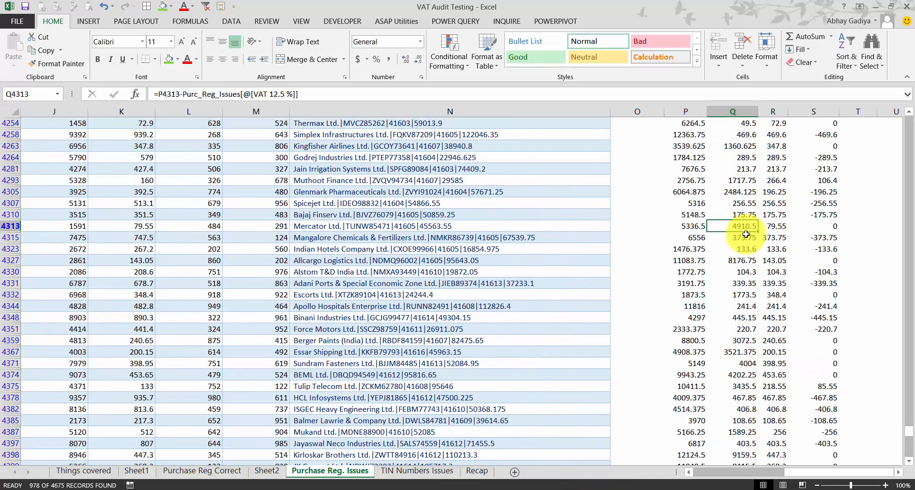
{"action": "key", "text": "ctrl+Up"}
{"action": "key", "text": "ctrl+Up"}
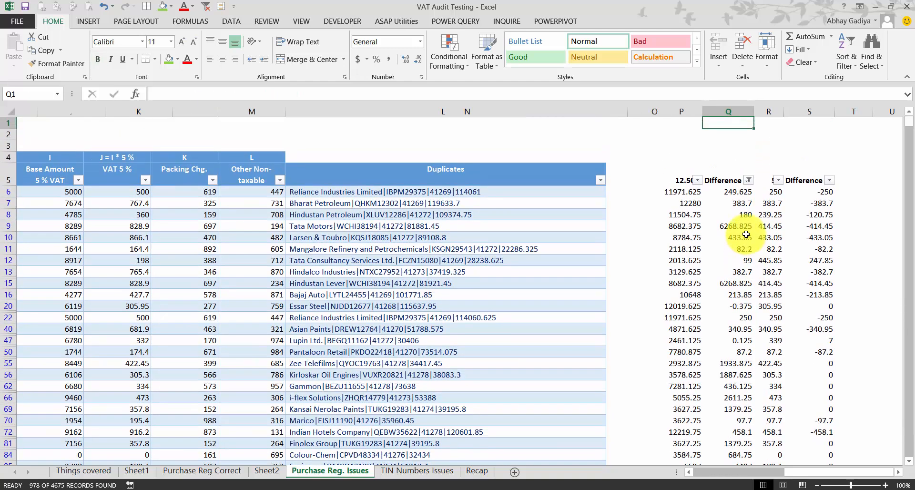
{"action": "key", "text": "Down"}
{"action": "key", "text": "Down"}
{"action": "key", "text": "Down"}
{"action": "key", "text": "Down"}
{"action": "key", "text": "Down"}
{"action": "key", "text": "Right"}
{"action": "key", "text": "Right"}
{"action": "key", "text": "Up"}
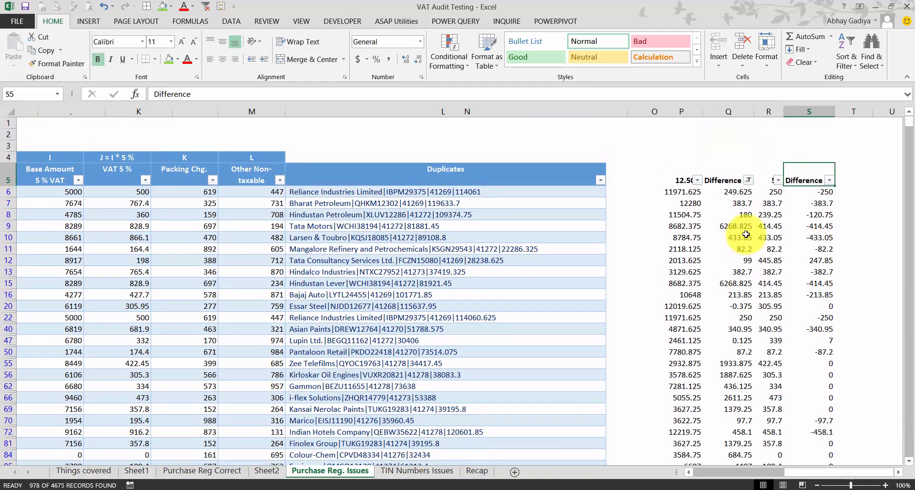
{"action": "key", "text": "alt+Down"}
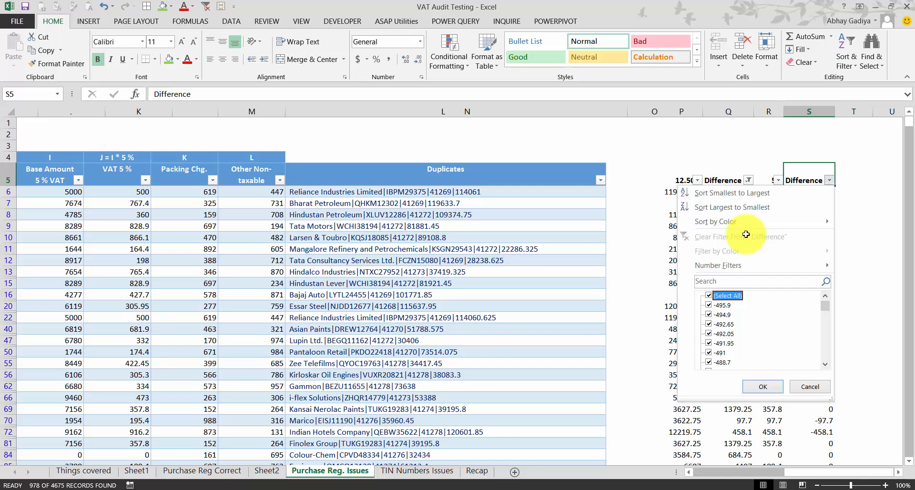
{"action": "key", "text": "Escape"}
- Clear the filter from the 12.5% Difference column Q
{"action": "key", "text": "Left"}
{"action": "key", "text": "Left"}
{"action": "key", "text": "alt+Down"}
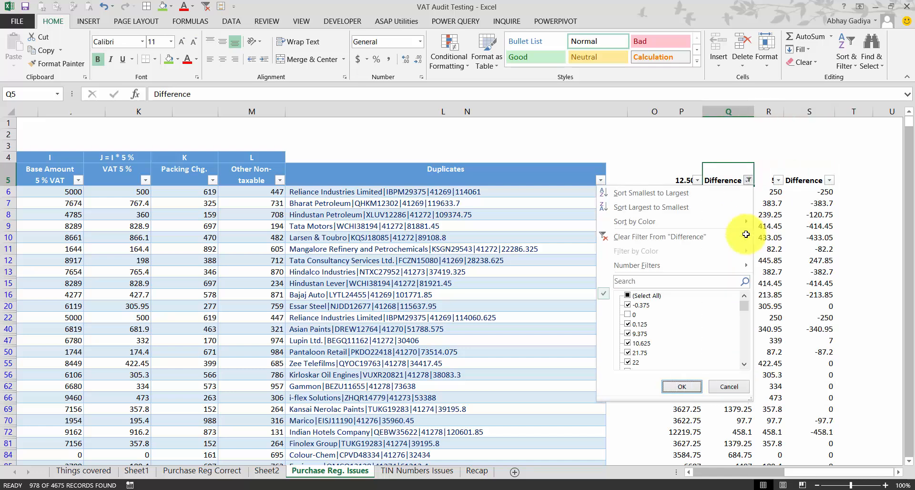
{"action": "key", "text": "Return"}
- Filter the 5% Difference column S to exclude rows with a difference of 0
{"action": "key", "text": "Right"}
{"action": "key", "text": "Right"}
{"action": "key", "text": "alt+Down"}
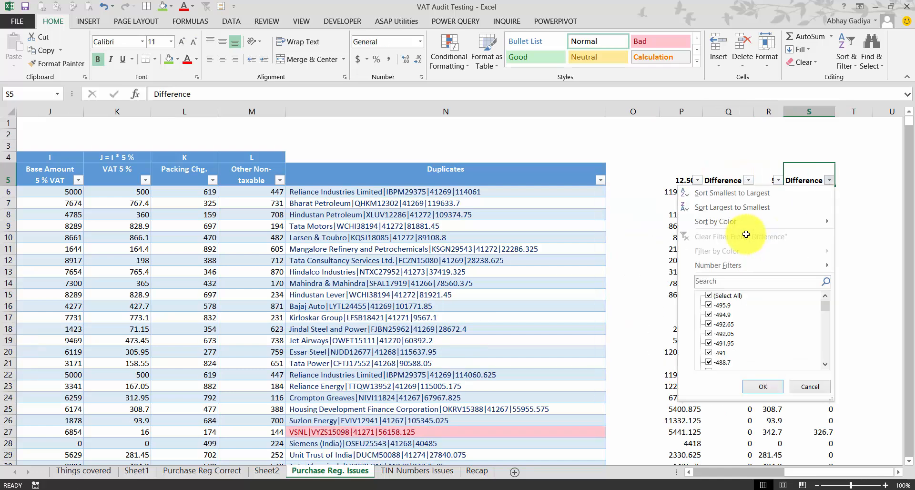
{"action": "key", "text": "0"}
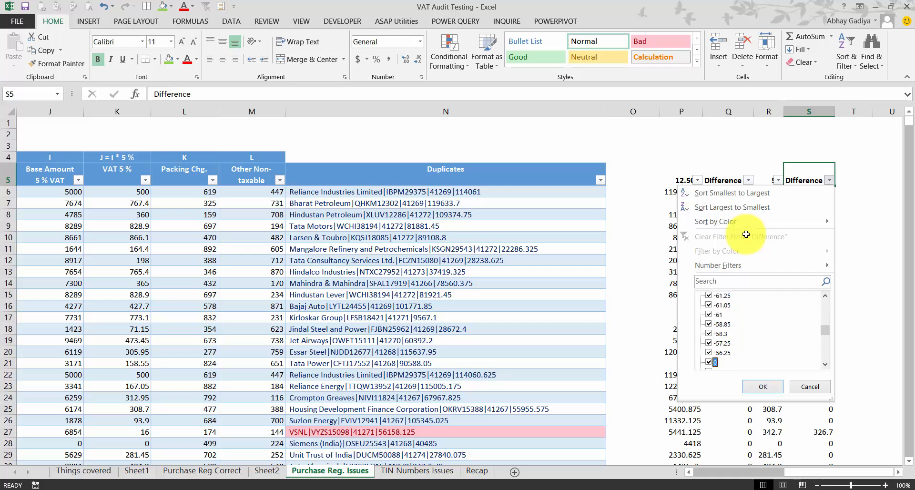
{"action": "key", "text": "Return"}
- Select the nonzero 5% VAT differences in column S down to the last filtered row to review them
{"action": "key", "text": "Down"}
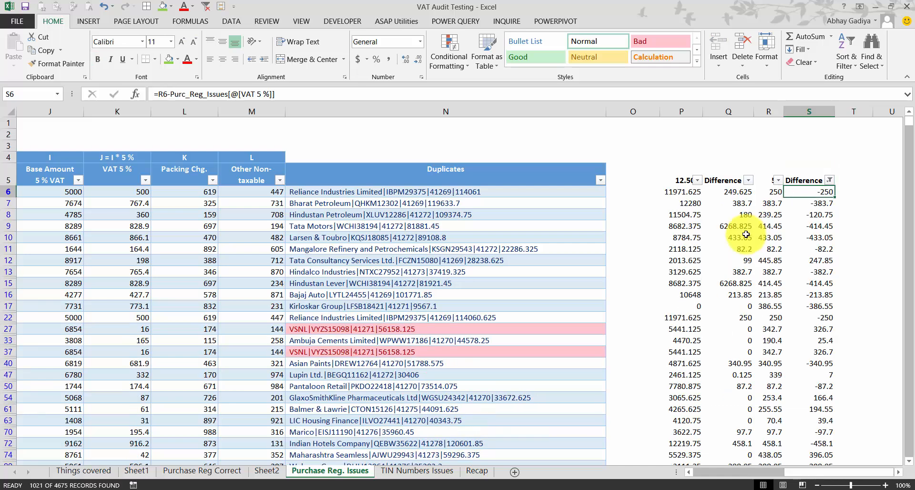
{"action": "key", "text": "ctrl+shift+Down"}
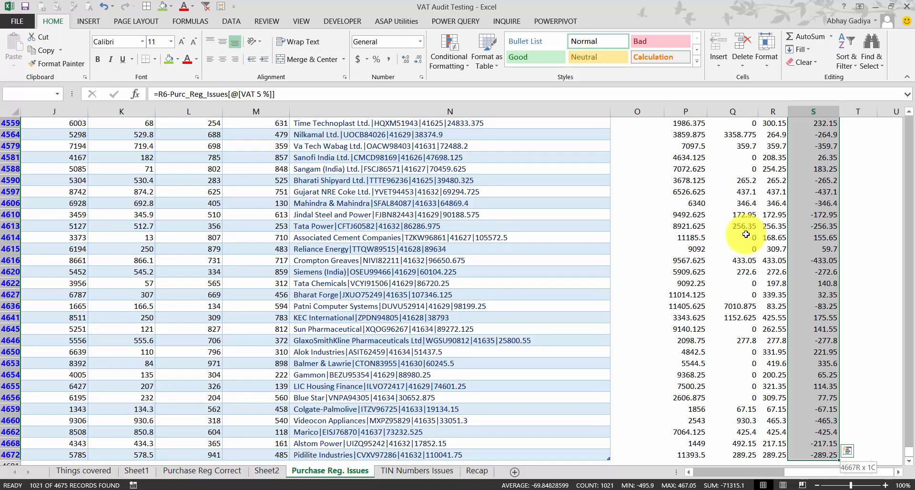
{"action": "key", "text": "ctrl+Up"}
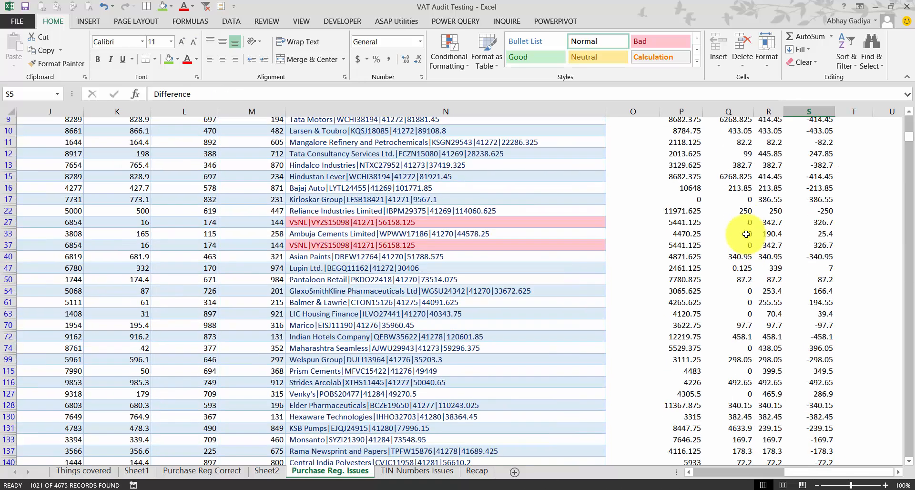
- Clear the filter from the 5% Difference column S to show all records
{"action": "key", "text": "alt+Down"}
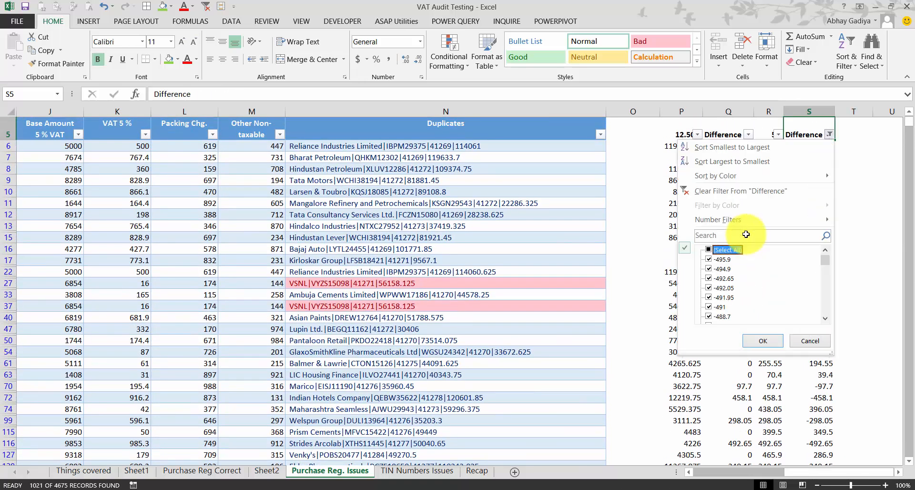
{"action": "key", "text": "space"}
{"action": "key", "text": "Return"}
- Go back to the start of the purchase register, at the demo data note in cell B2
{"action": "key", "text": "Left"}
{"action": "key", "text": "Left"}
{"action": "key", "text": "Left"}
{"action": "key", "text": "Left"}
{"action": "key", "text": "Left"}
{"action": "key", "text": "Left"}
{"action": "key", "text": "Left"}
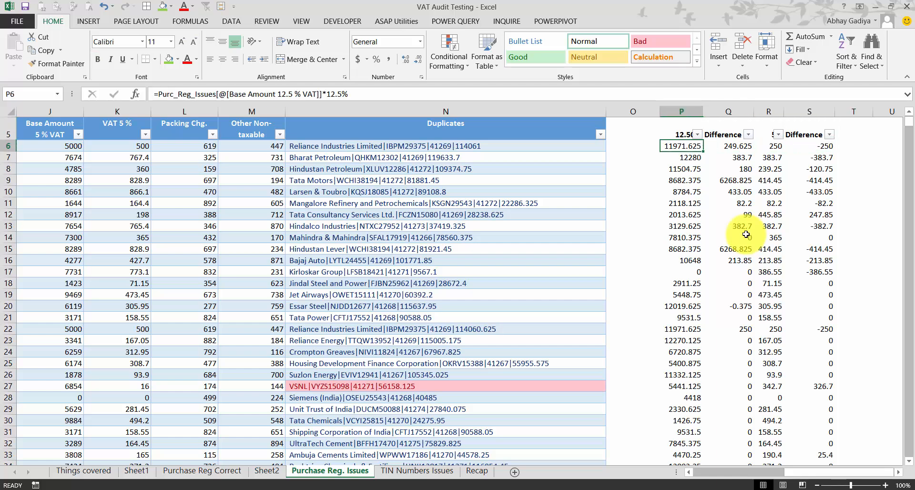
{"action": "key", "text": "Left"}
{"action": "key", "text": "Left"}
{"action": "key", "text": "Left"}
{"action": "key", "text": "Left"}
{"action": "key", "text": "Left"}
{"action": "key", "text": "Left"}
{"action": "key", "text": "Left"}
{"action": "key", "text": "Left"}
{"action": "key", "text": "Left"}
{"action": "key", "text": "Left"}
{"action": "key", "text": "Left"}
{"action": "key", "text": "Right"}
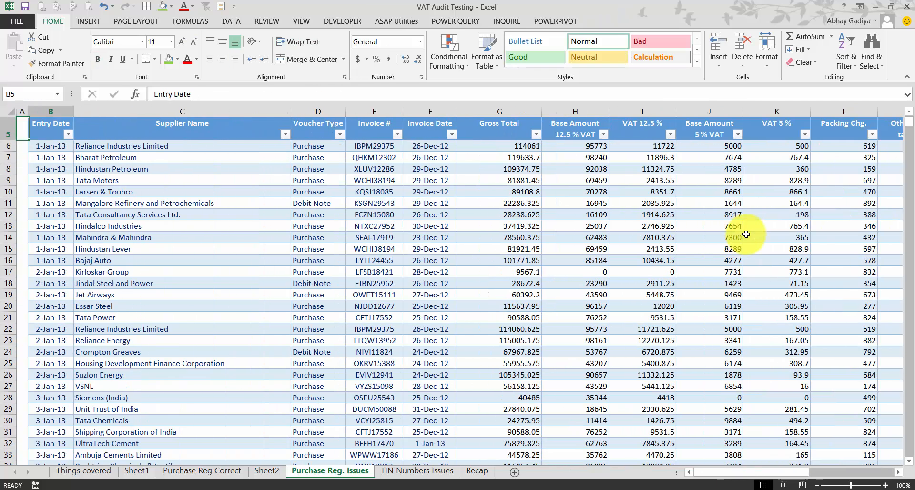
{"action": "key", "text": "Up"}
{"action": "key", "text": "Up"}
{"action": "key", "text": "Up"}
{"action": "key", "text": "Down"}
{"action": "key", "text": "Down"}
{"action": "key", "text": "Down"}
{"action": "key", "text": "Down"}
{"action": "key", "text": "Down"}
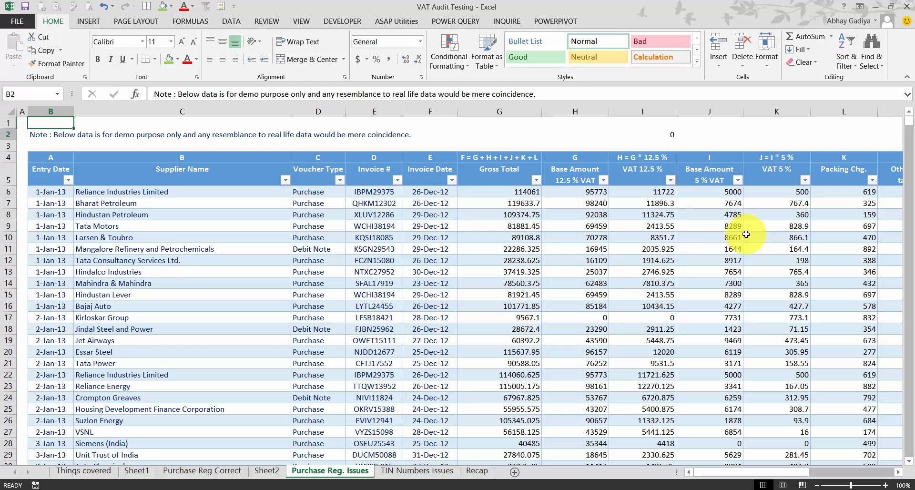